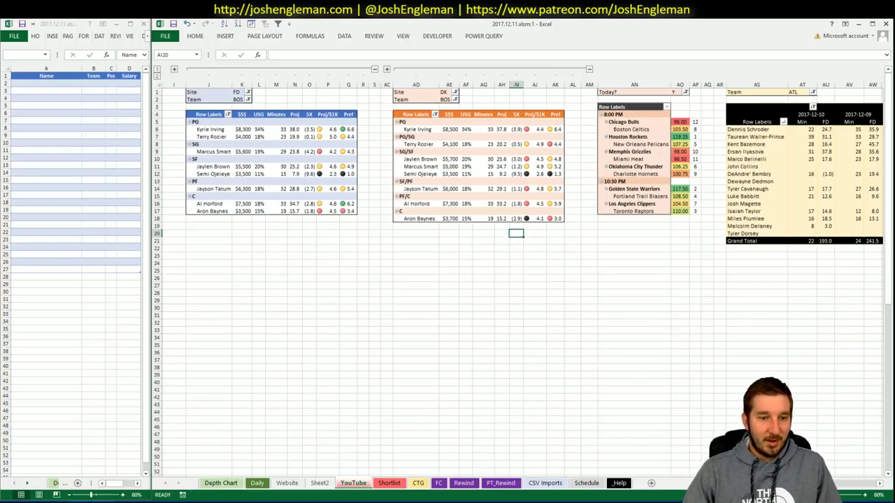
{"action": "mouse_move", "coordinate": [102, 499]}
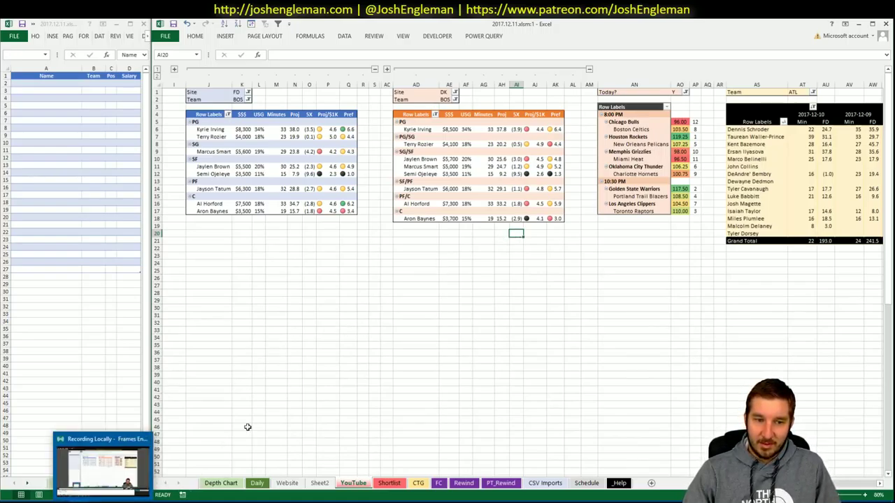
{"action": "left_click", "coordinate": [465, 316]}
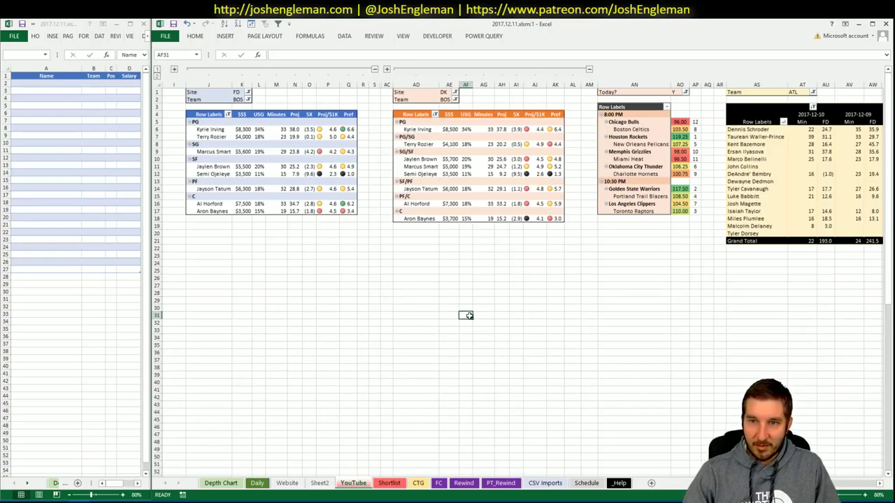
{"action": "left_click", "coordinate": [651, 118]}
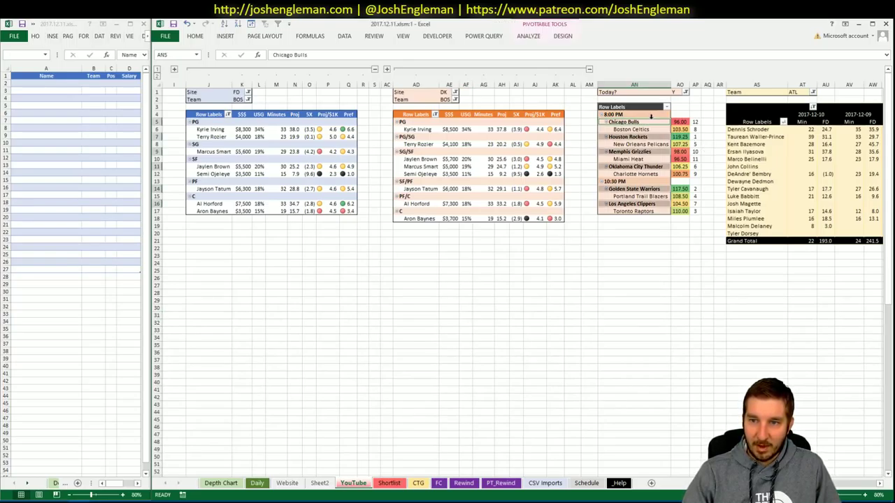
{"action": "left_click", "coordinate": [630, 243]}
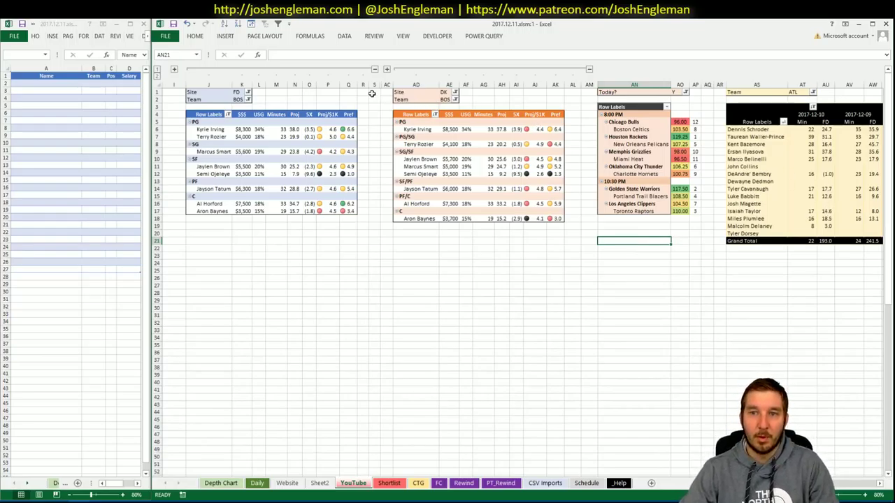
Set the Team filter to CHI in both the FD and DK projection pivot tables.
{"action": "left_click", "coordinate": [240, 100]}
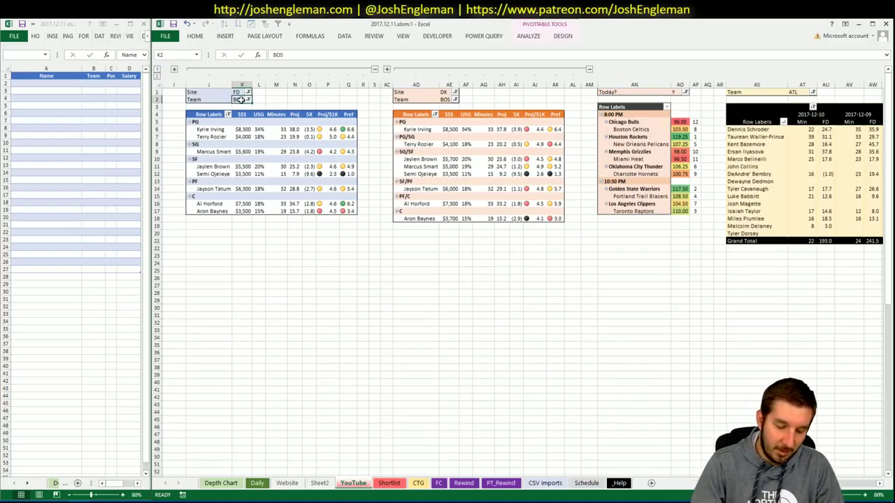
{"action": "type", "text": "CHI"}
{"action": "key", "text": "Return"}
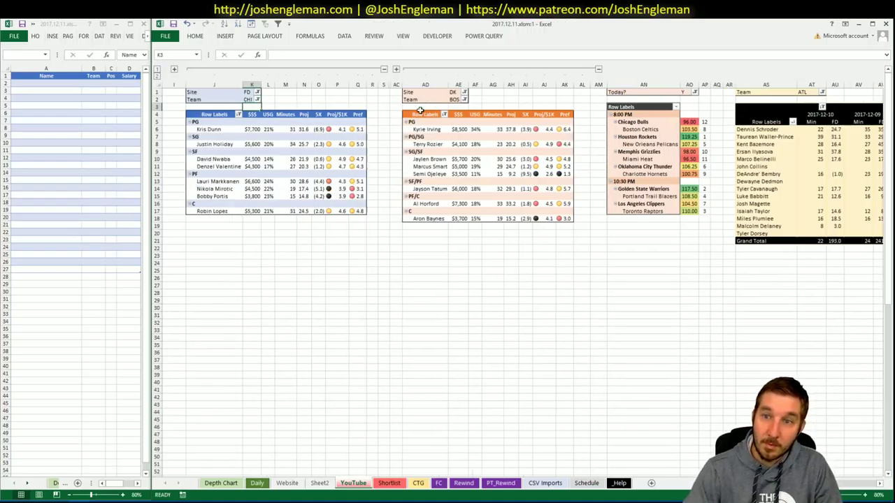
{"action": "left_click", "coordinate": [454, 99]}
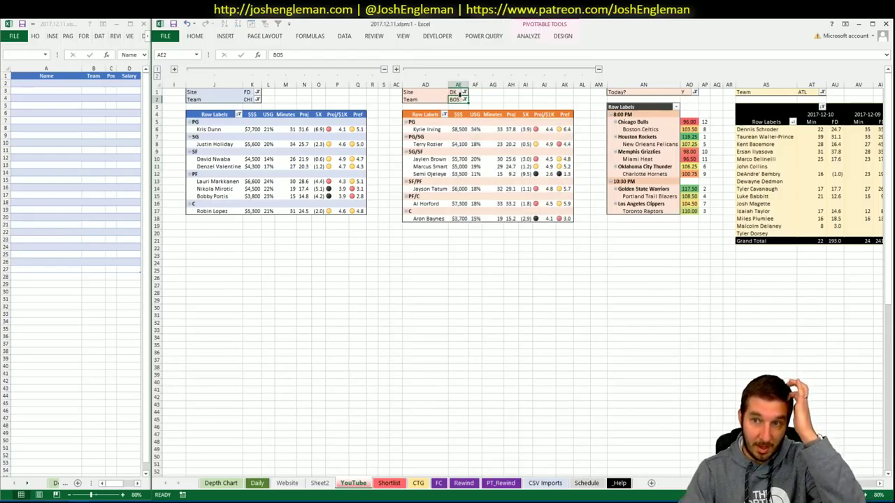
{"action": "type", "text": "CHI"}
{"action": "key", "text": "Tab"}
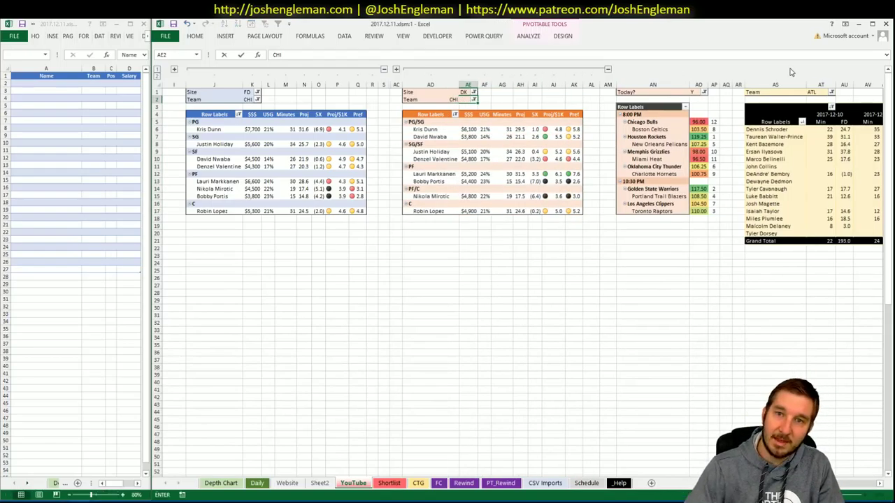
Set the Team filter of the recent-games minutes and FD points pivot table to CHI.
{"action": "left_click", "coordinate": [811, 92]}
{"action": "type", "text": "CHI"}
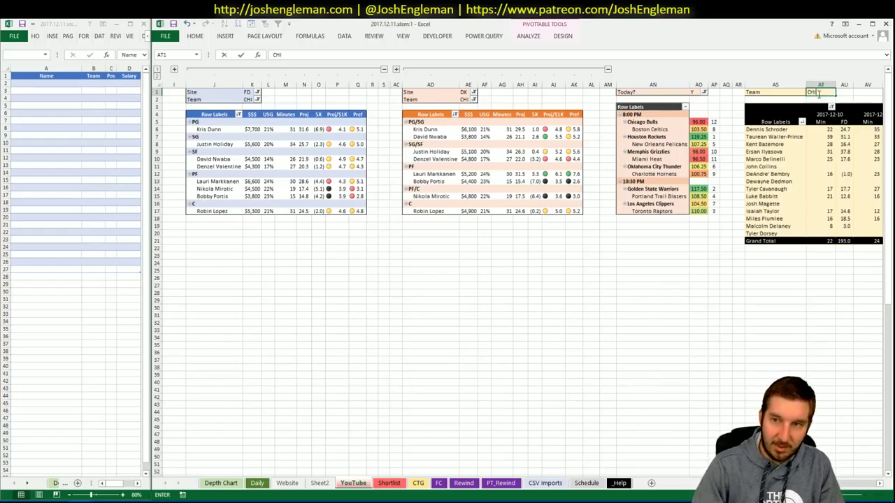
{"action": "key", "text": "Return"}
{"action": "key", "text": "Return"}
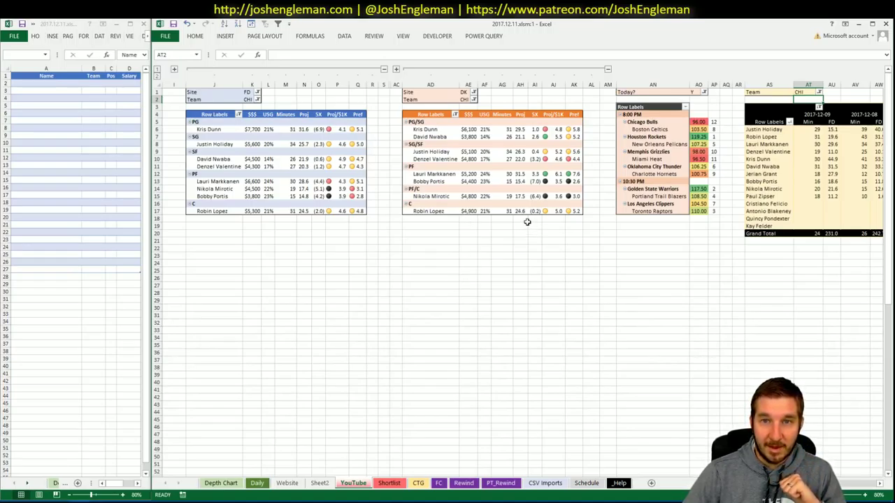
{"action": "left_click", "coordinate": [331, 203]}
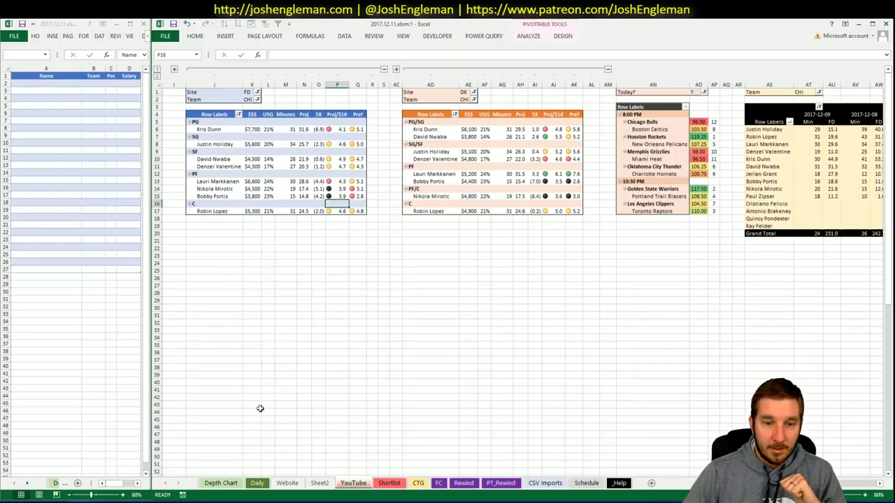
Switch to the Chrome browser and load cleaningtheglass.com/stats/team/13/team in a new tab.
{"action": "left_click", "coordinate": [34, 501]}
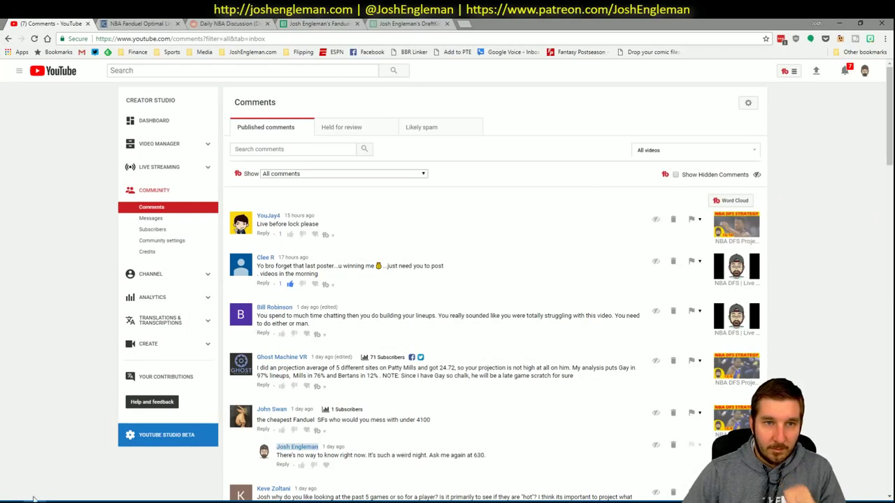
{"action": "left_click", "coordinate": [402, 23]}
{"action": "left_click", "coordinate": [463, 23]}
{"action": "type", "text": "c"}
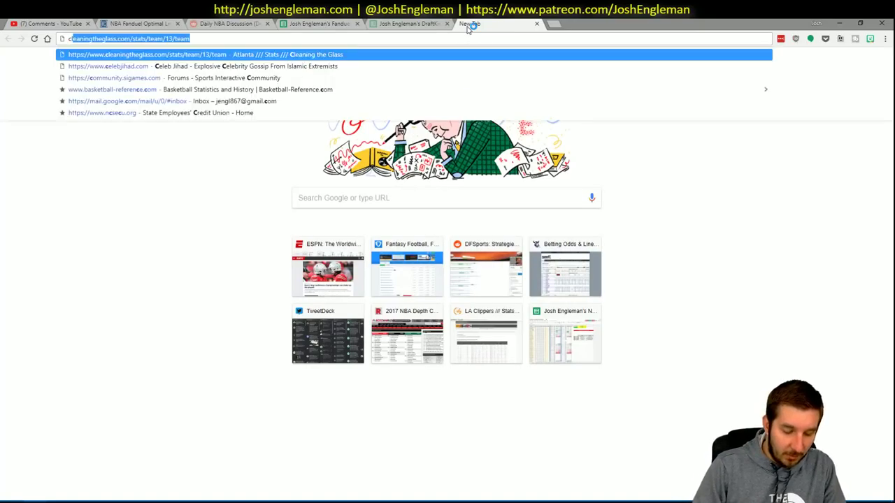
{"action": "type", "text": "lean"}
{"action": "key", "text": "Return"}
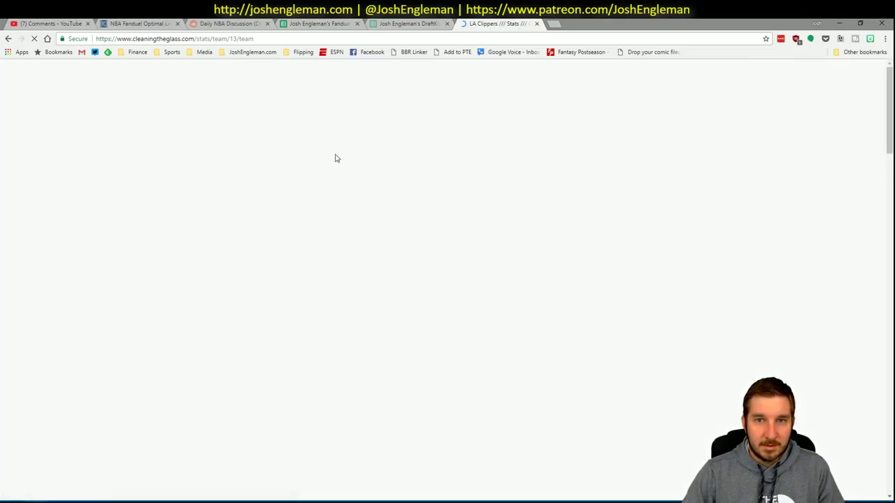
Restore the browser window to its smaller size so it sits beside the narrow player-list workbook window.
{"action": "key", "text": "alt+Tab"}
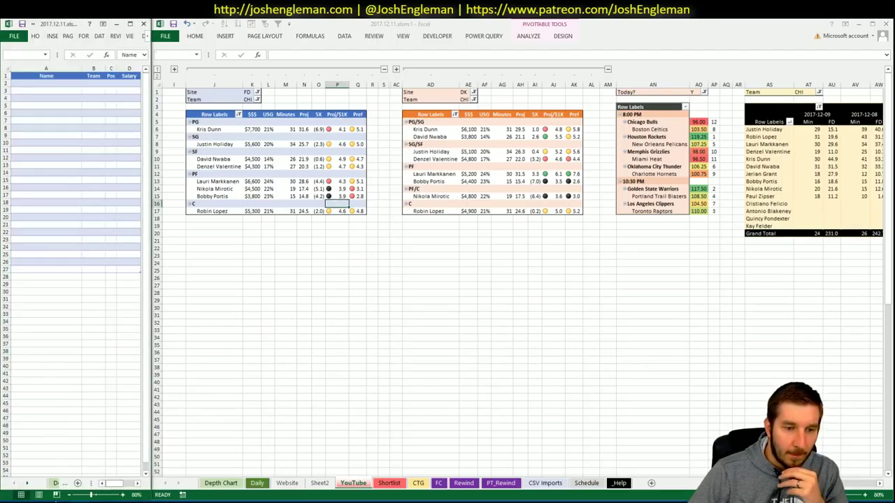
{"action": "left_click", "coordinate": [123, 463]}
{"action": "double_click", "coordinate": [617, 27]}
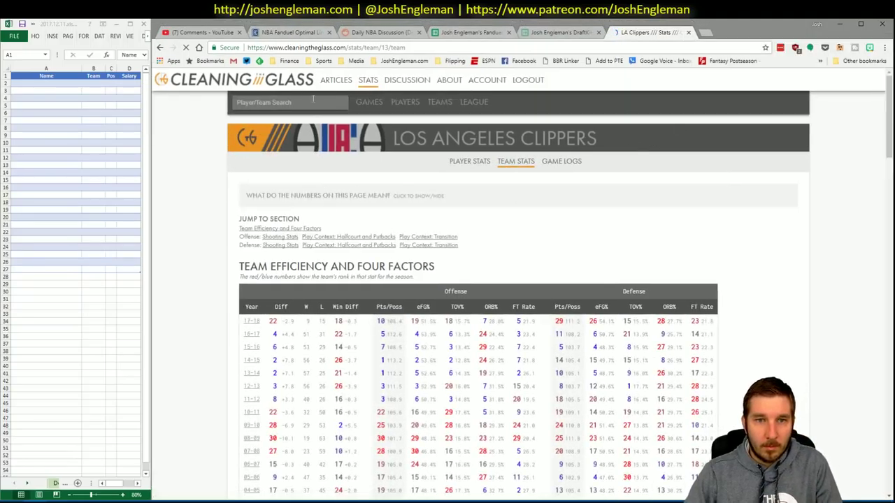
Search Cleaning the Glass for "chic" and open the Chicago team's stats page.
{"action": "left_click", "coordinate": [313, 100]}
{"action": "type", "text": "chic"}
{"action": "key", "text": "Down"}
{"action": "key", "text": "Return"}
Switch to the main Excel workbook window and show the CTG sheet.
{"action": "mouse_move", "coordinate": [56, 495]}
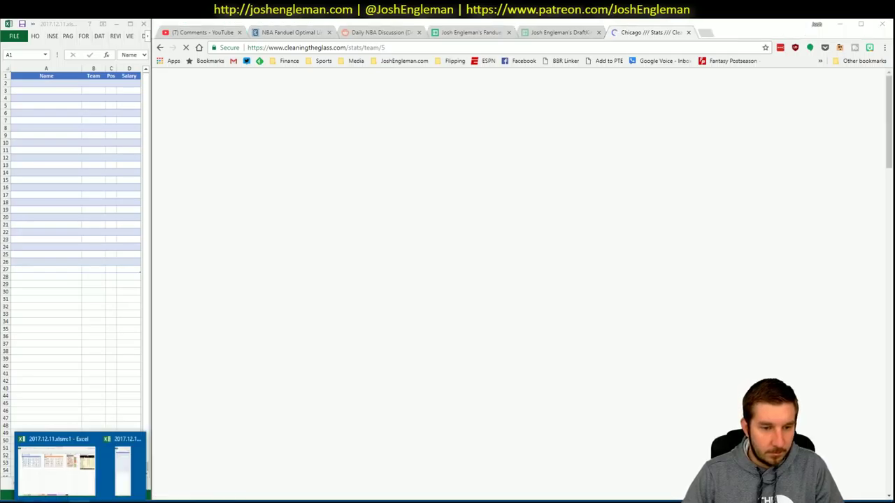
{"action": "left_click", "coordinate": [77, 457]}
{"action": "left_click", "coordinate": [535, 367]}
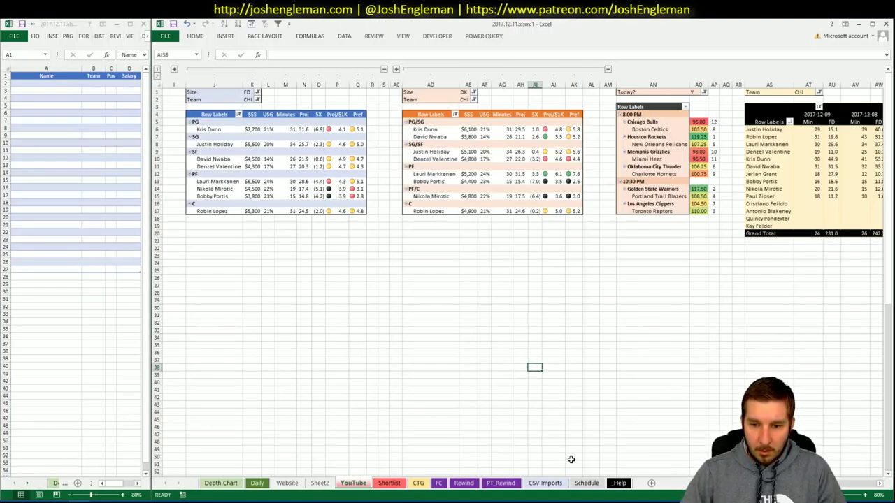
{"action": "left_click", "coordinate": [418, 483]}
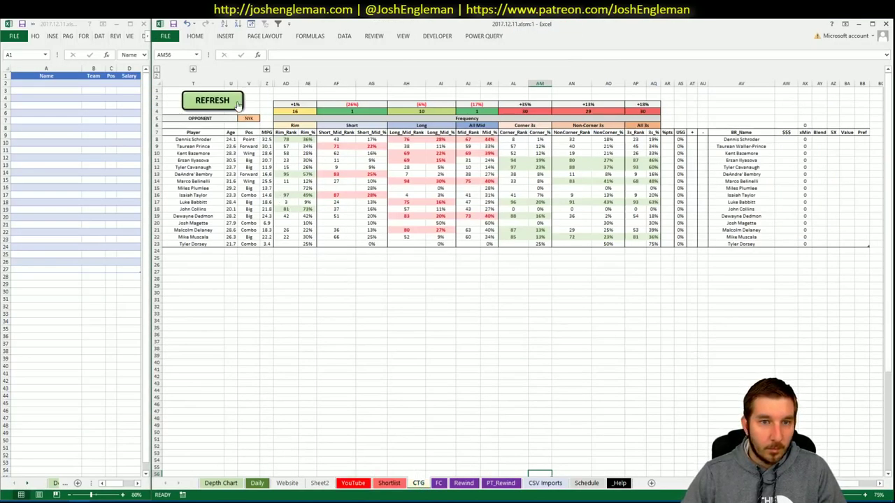
Set the opponent on the CTG sheet to CHI.
{"action": "left_click", "coordinate": [251, 117]}
{"action": "type", "text": "CHI"}
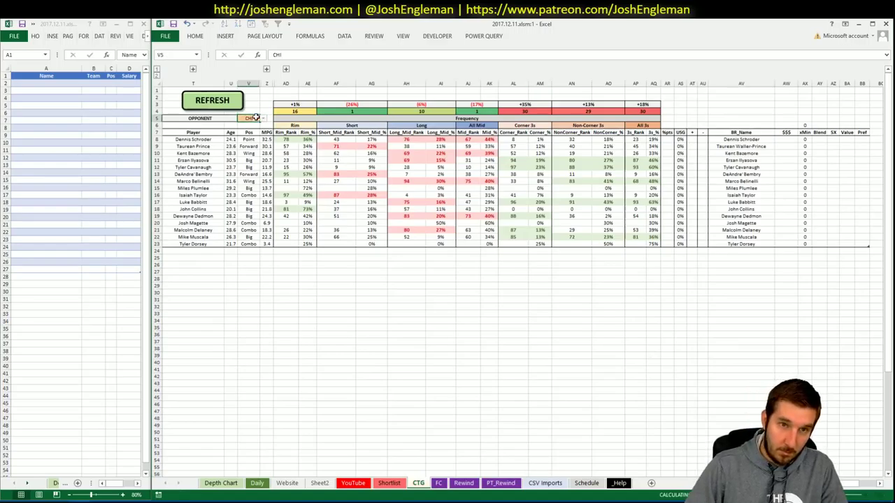
{"action": "key", "text": "Return"}
Copy all Chicago Bulls player rows from the site's Shooting: Frequency table into the CTG sheet in Excel.
{"action": "left_click", "coordinate": [35, 502]}
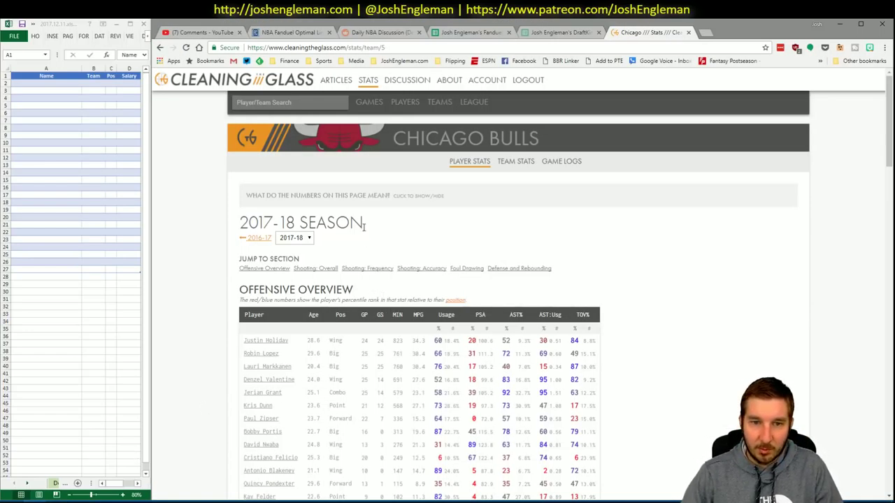
{"action": "left_click", "coordinate": [371, 271]}
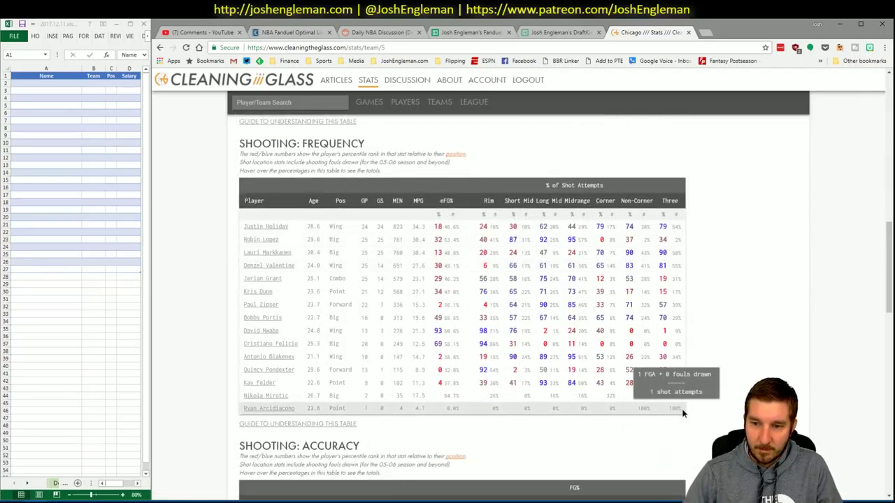
{"action": "left_click_drag", "start_coordinate": [683, 413], "coordinate": [244, 231]}
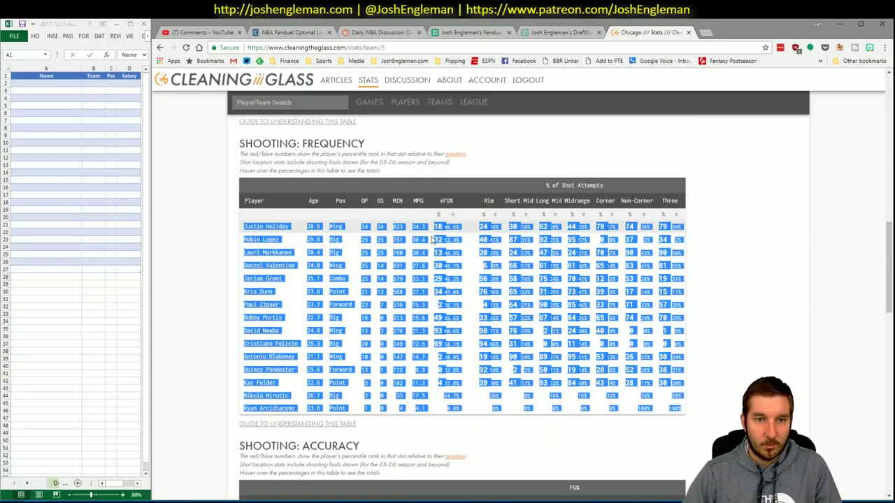
{"action": "key", "text": "alt+Tab"}
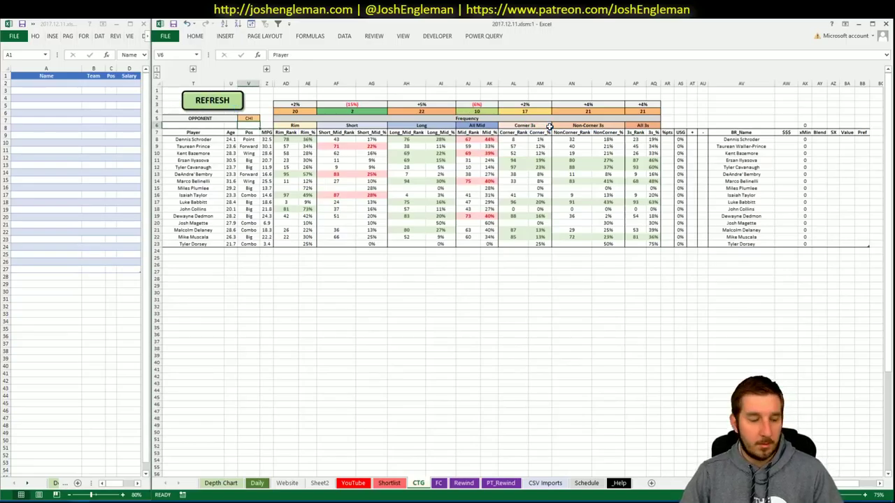
{"action": "key", "text": "ctrl+v"}
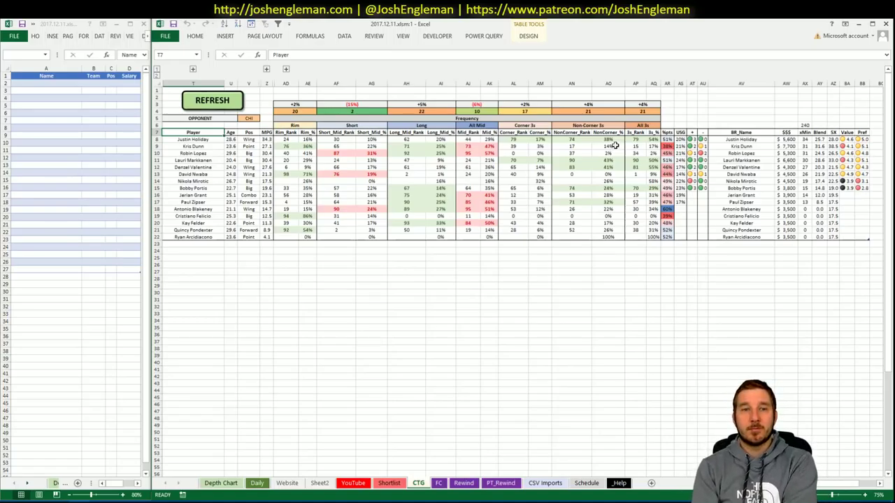
Set the opponent on the CTG sheet to BOS.
{"action": "key", "text": "Up"}
{"action": "key", "text": "Up"}
{"action": "key", "text": "Right"}
{"action": "key", "text": "Right"}
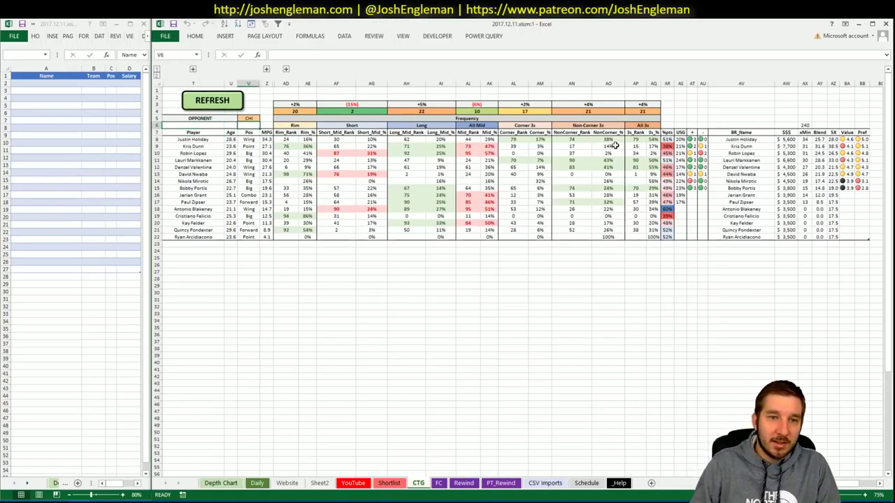
{"action": "type", "text": "BOS"}
{"action": "key", "text": "ctrl+Return"}
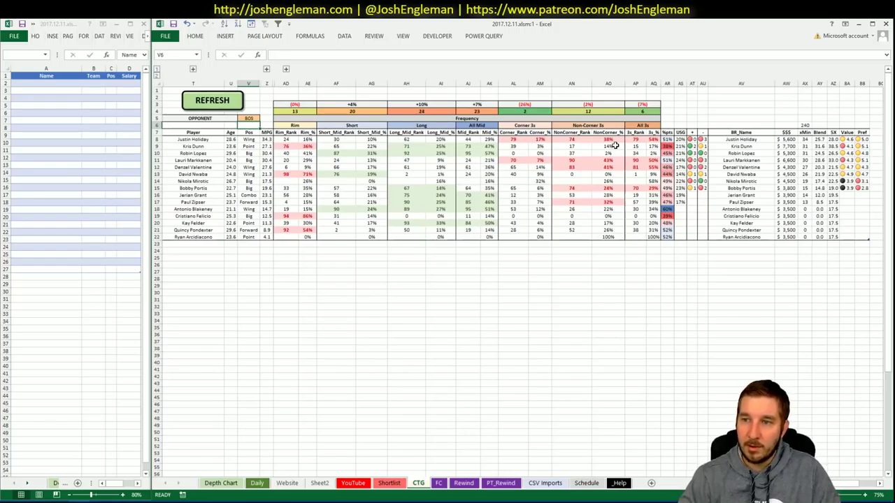
Review the Chicago players' recent minutes and FD points by game date on the YouTube sheet.
{"action": "left_click", "coordinate": [352, 483]}
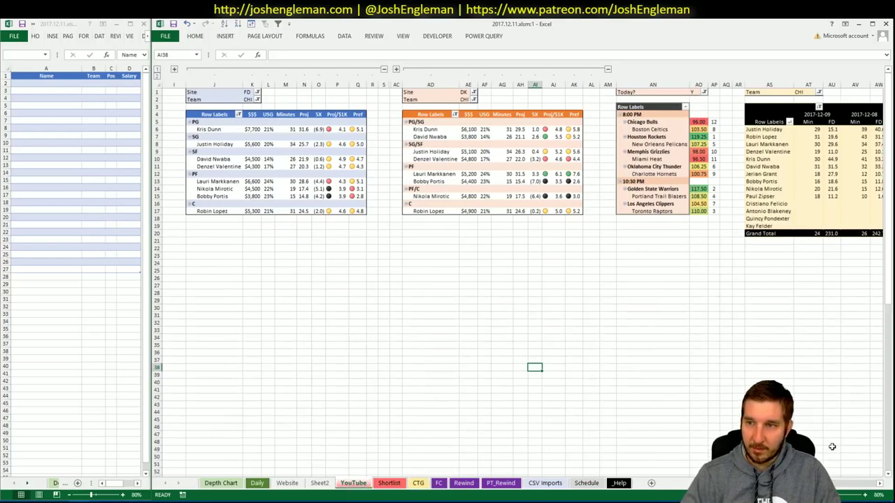
{"action": "scroll", "coordinate": [447, 279], "scroll_direction": "right", "scroll_amount": 6}
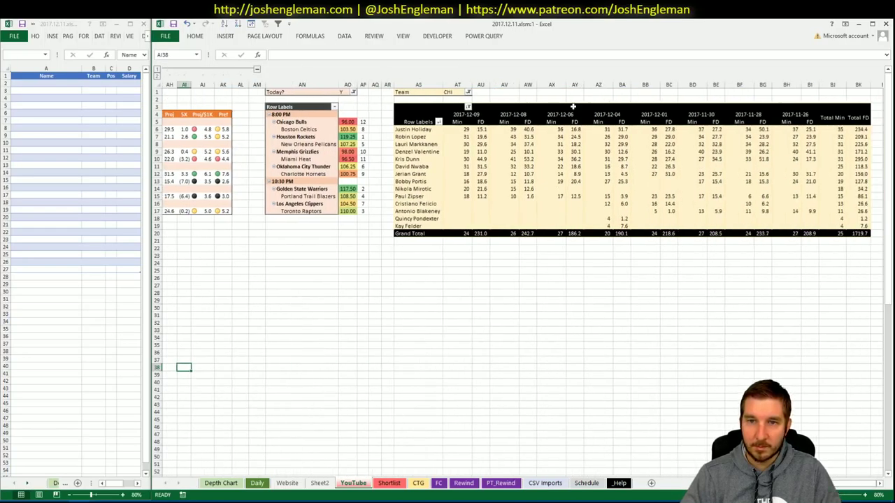
{"action": "right_click", "coordinate": [559, 137]}
{"action": "key", "text": "Escape"}
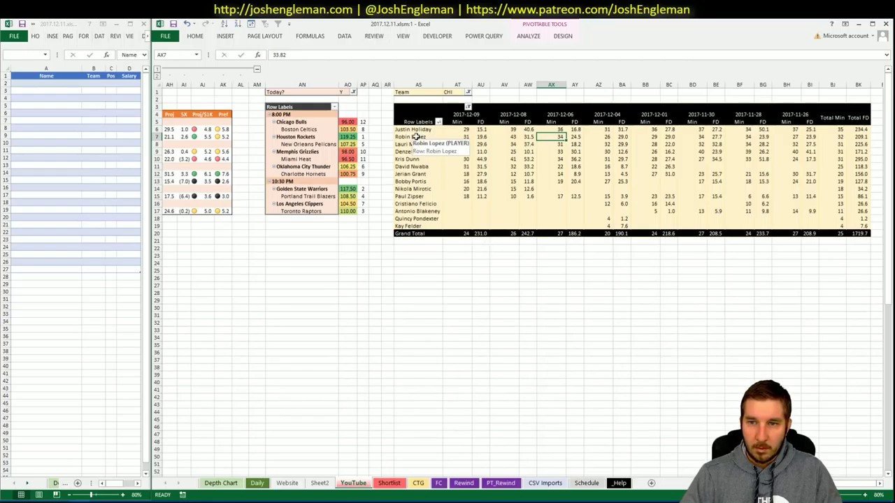
{"action": "scroll", "coordinate": [517, 280], "scroll_direction": "left", "scroll_amount": 8}
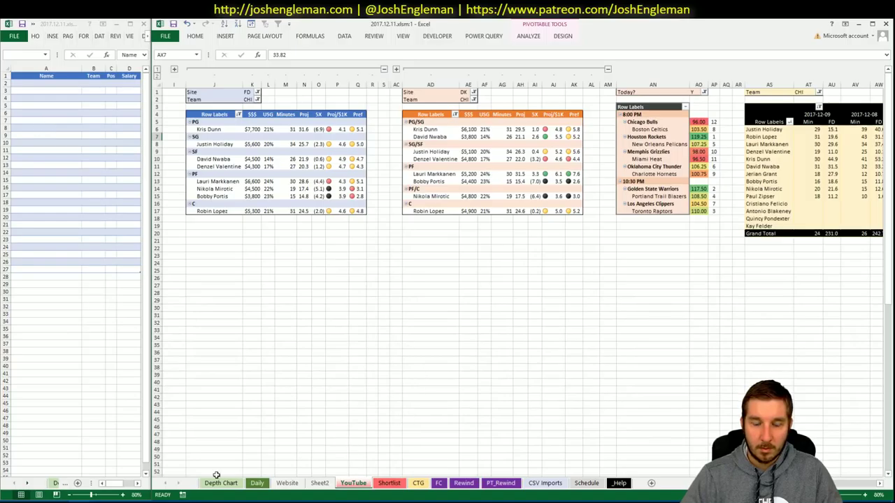
Switch to the browser and examine Robin Lopez's player stats, from the offensive overview down to defense and rebounding.
{"action": "key", "text": "alt+Tab"}
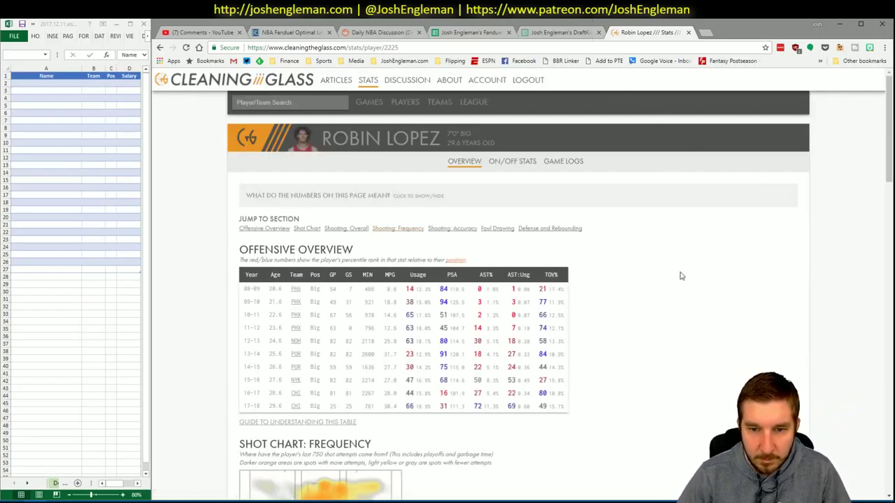
{"action": "scroll", "coordinate": [641, 286], "scroll_direction": "down", "scroll_amount": 6}
{"action": "scroll", "coordinate": [639, 284], "scroll_direction": "down", "scroll_amount": 5}
{"action": "scroll", "coordinate": [640, 283], "scroll_direction": "down", "scroll_amount": 5}
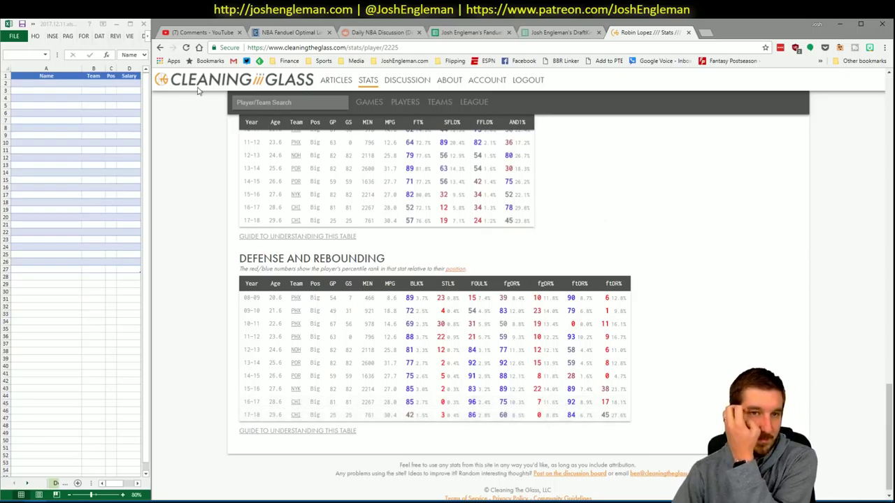
Enter Robin Lopez as the first name in the player list of the narrow workbook window.
{"action": "left_click", "coordinate": [46, 82]}
{"action": "type", "text": "Rob"}
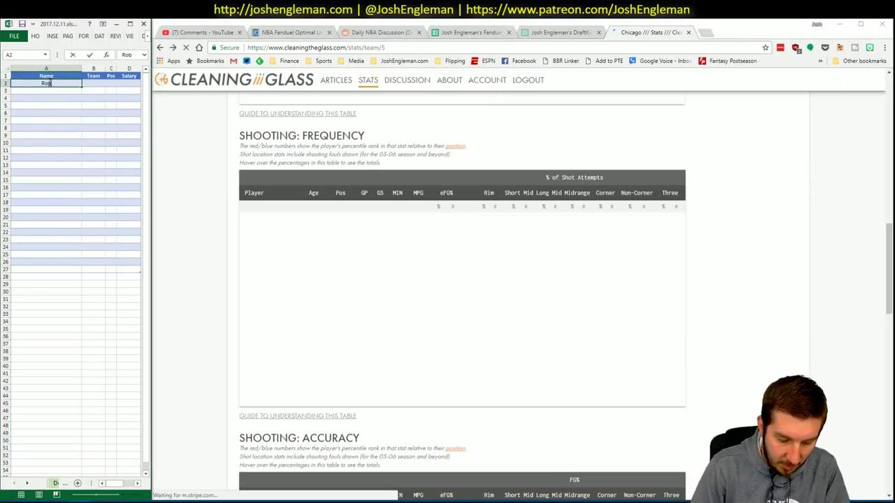
{"action": "type", "text": "in Lopez"}
{"action": "key", "text": "Return"}
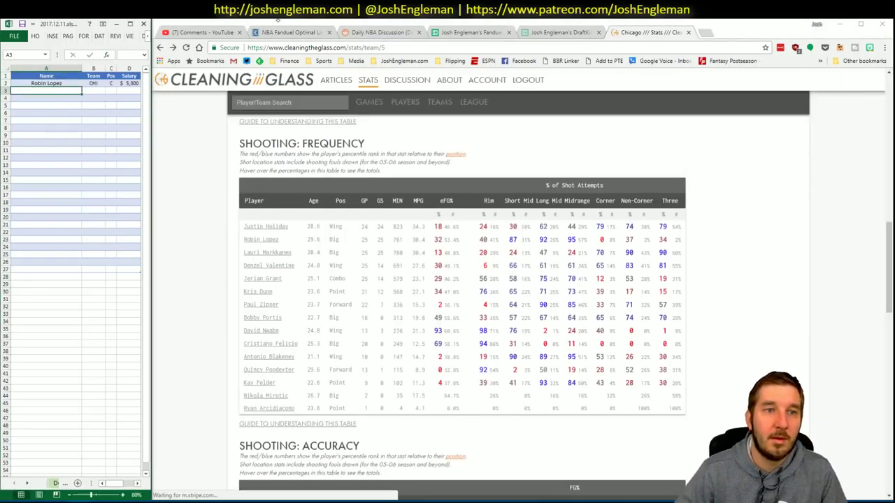
View the FanDuel projections in the browser and recheck the Chicago players' minutes and FD points by game date on the YouTube sheet.
{"action": "left_click", "coordinate": [290, 32]}
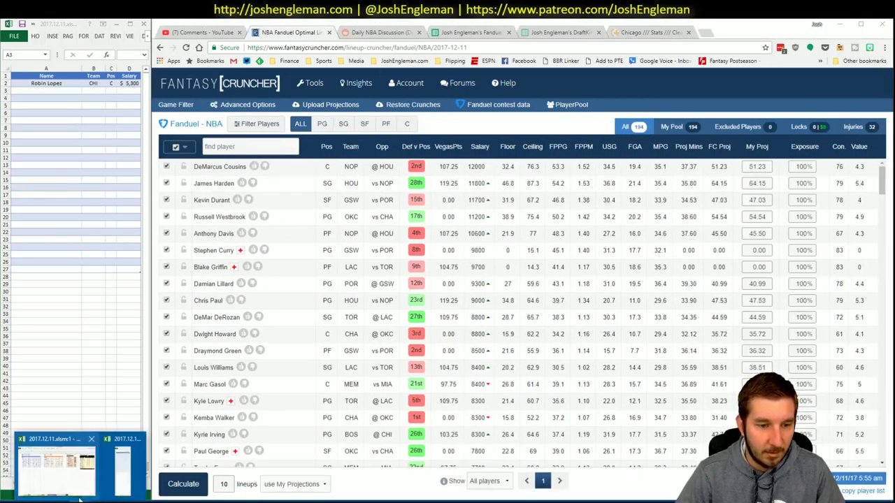
{"action": "left_click", "coordinate": [77, 496]}
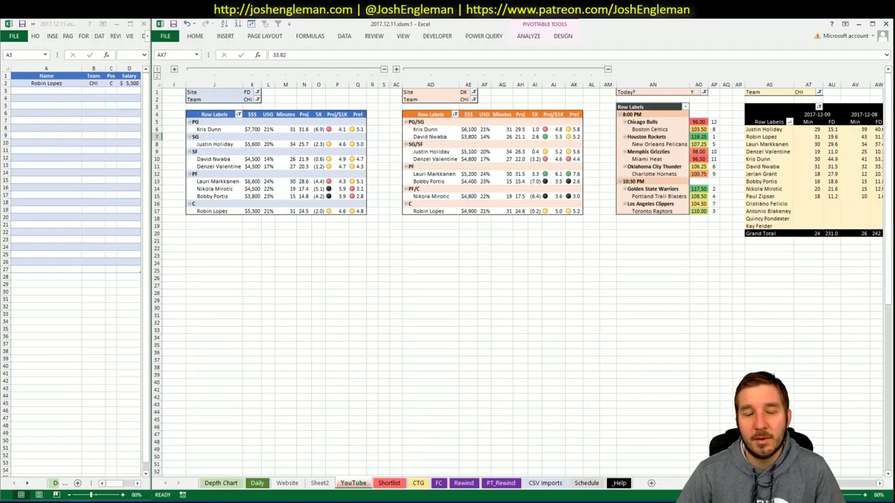
{"action": "scroll", "coordinate": [517, 279], "scroll_direction": "right", "scroll_amount": 7}
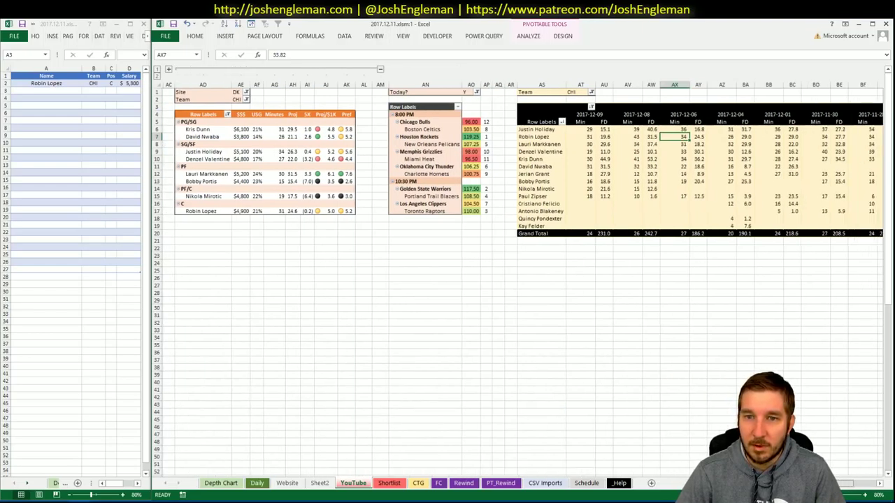
{"action": "scroll", "coordinate": [523, 270], "scroll_direction": "right", "scroll_amount": 1}
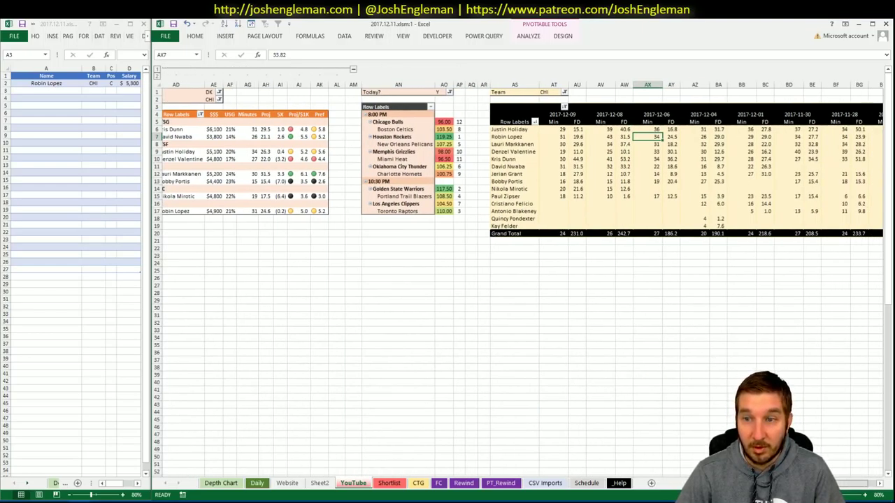
{"action": "scroll", "coordinate": [517, 280], "scroll_direction": "left", "scroll_amount": 7}
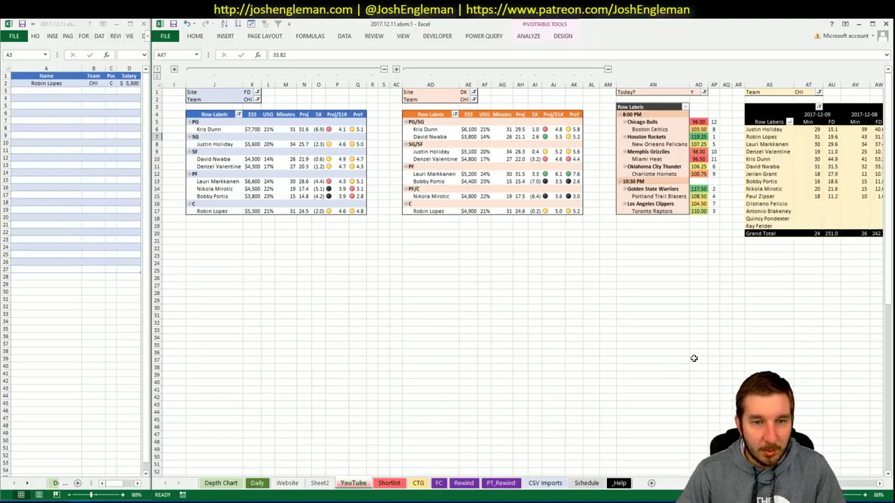
{"action": "left_click", "coordinate": [484, 293]}
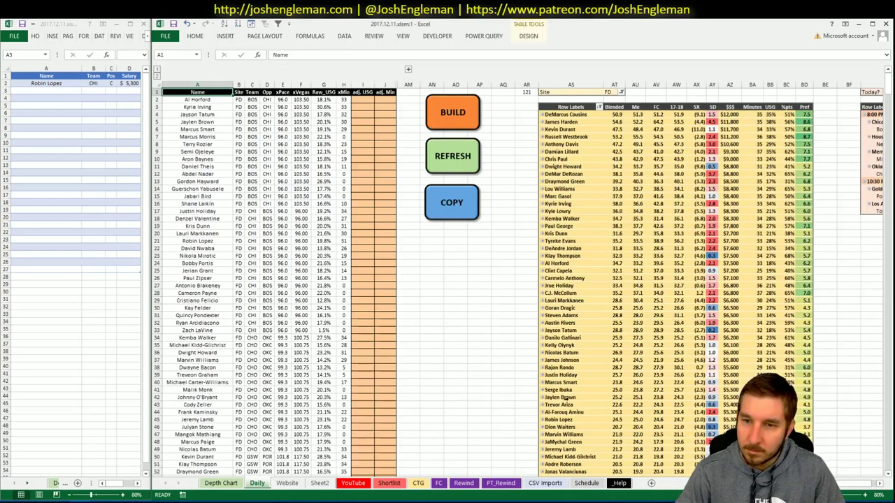
Group the player projections on the Daily sheet by position by placing Position above Name in the pivot table's rows.
{"action": "left_click", "coordinate": [258, 482]}
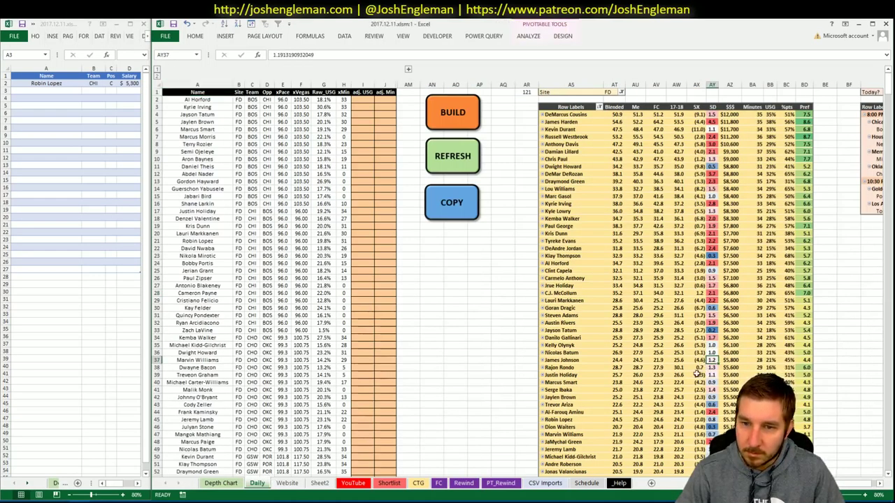
{"action": "right_click", "coordinate": [620, 346]}
{"action": "left_click", "coordinate": [654, 482]}
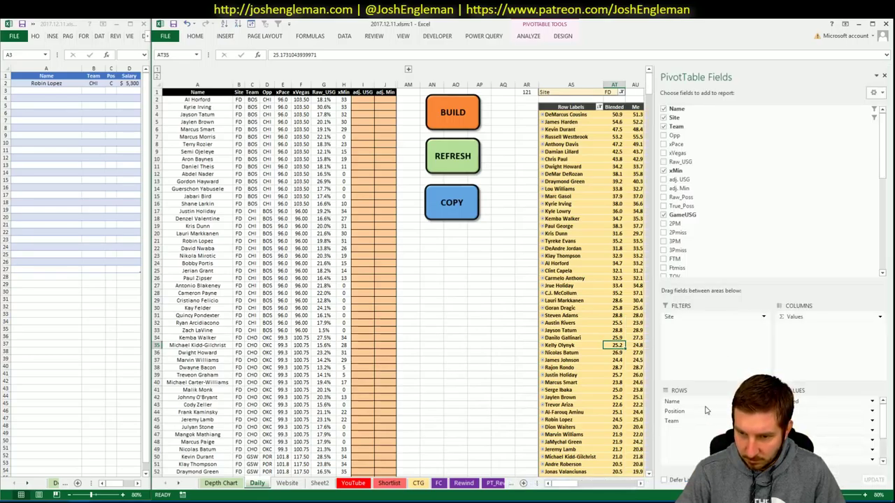
{"action": "left_click_drag", "start_coordinate": [706, 410], "coordinate": [699, 397]}
{"action": "left_click", "coordinate": [482, 352]}
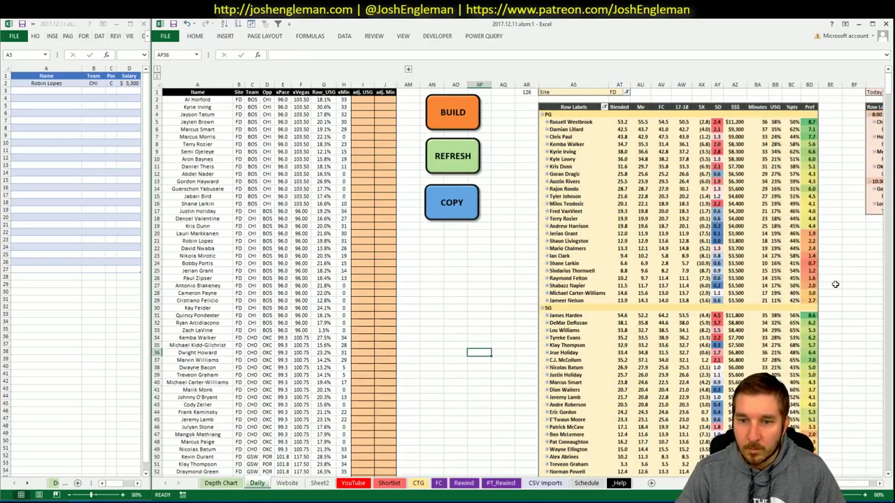
Compare the players' projections within each position group on the Daily sheet and return to the YouTube sheet.
{"action": "scroll", "coordinate": [837, 281], "scroll_direction": "down", "scroll_amount": 7}
{"action": "scroll", "coordinate": [836, 281], "scroll_direction": "up", "scroll_amount": 7}
{"action": "scroll", "coordinate": [837, 283], "scroll_direction": "down", "scroll_amount": 10}
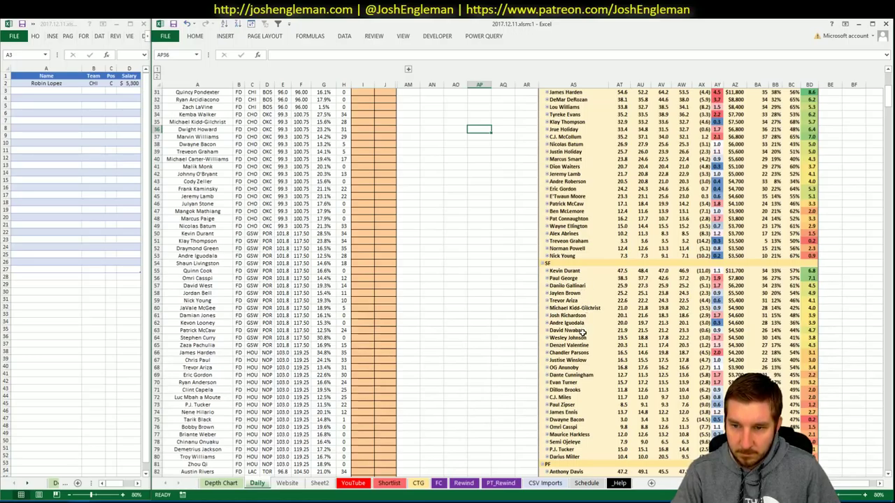
{"action": "left_click", "coordinate": [353, 483]}
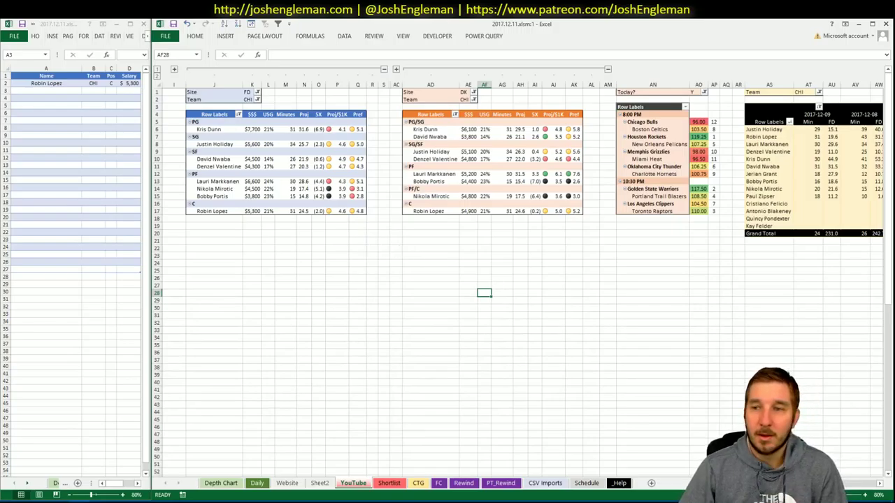
Set the team filter of the FD pivot table on the YouTube sheet to BOS.
{"action": "left_click", "coordinate": [418, 482]}
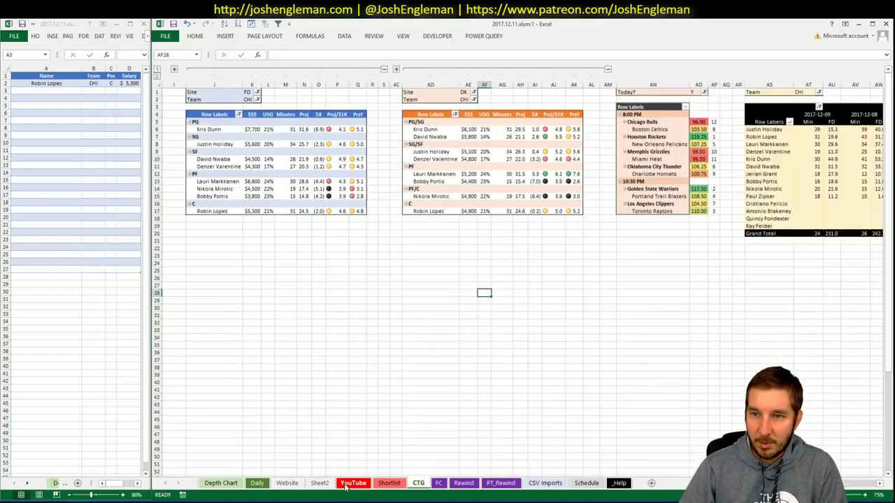
{"action": "left_click", "coordinate": [352, 483]}
{"action": "left_click", "coordinate": [247, 100]}
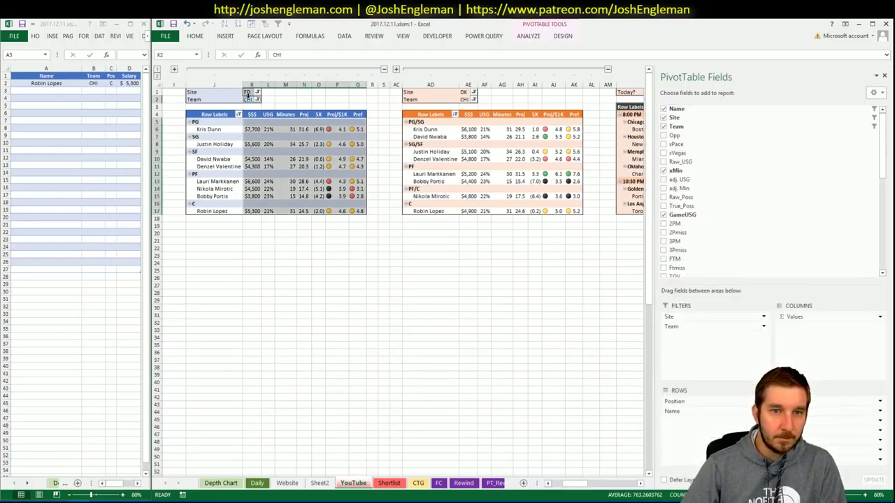
{"action": "left_click", "coordinate": [885, 76]}
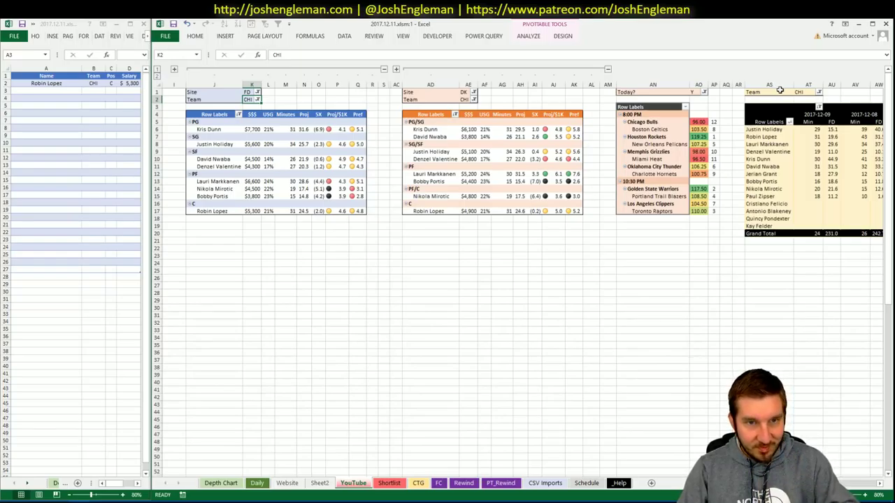
{"action": "type", "text": "BOS"}
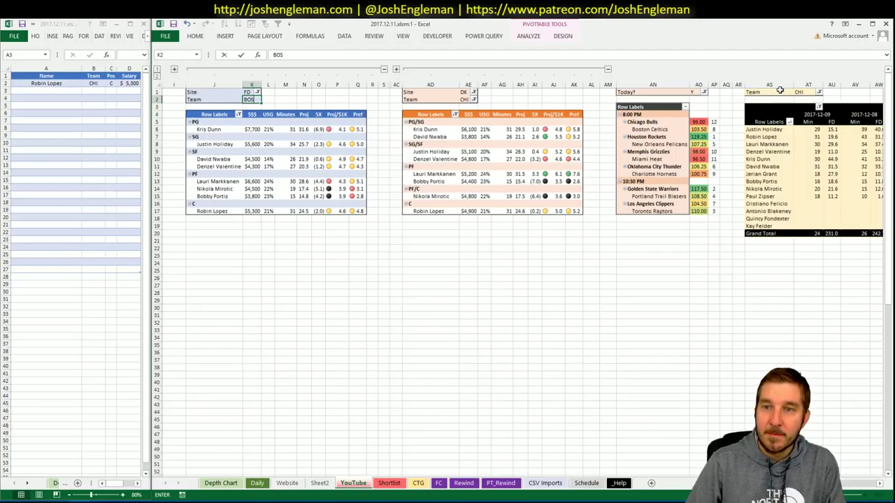
{"action": "key", "text": "Return"}
Set the team filters of the DK pivot table and the game log pivot table to BOS.
{"action": "left_click", "coordinate": [454, 99]}
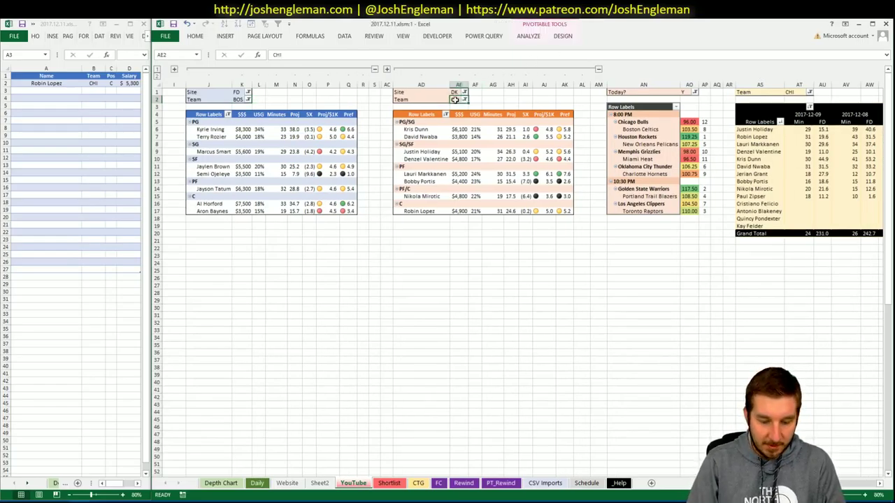
{"action": "type", "text": "BOS"}
{"action": "key", "text": "Tab"}
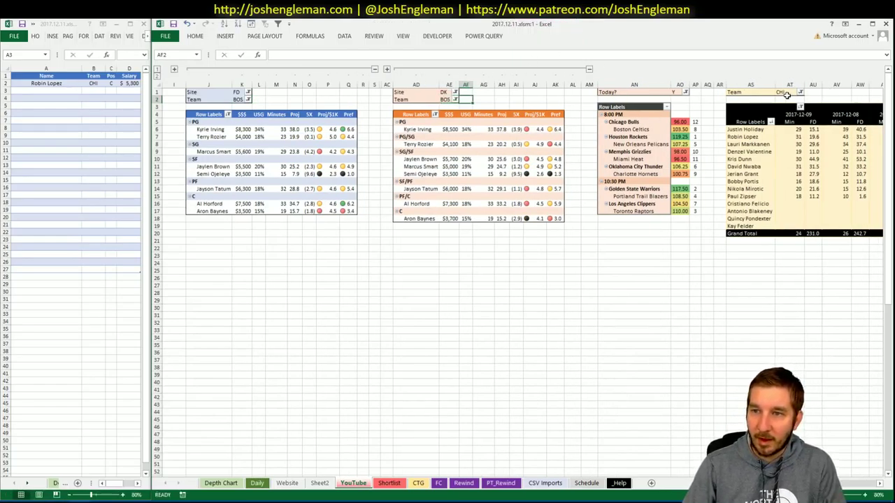
{"action": "left_click", "coordinate": [786, 93]}
{"action": "type", "text": "BOS"}
{"action": "key", "text": "Return"}
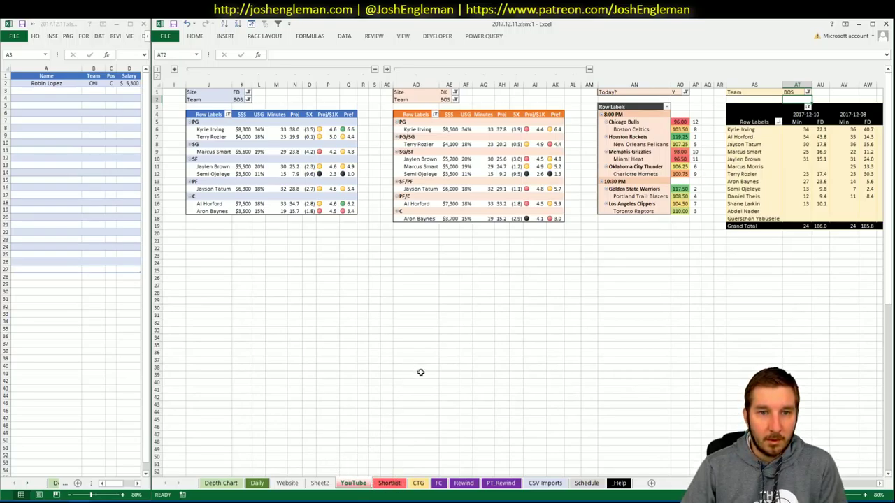
Switch to the browser and open the Boston Celtics player stats page on Cleaning the Glass.
{"action": "left_click", "coordinate": [417, 483]}
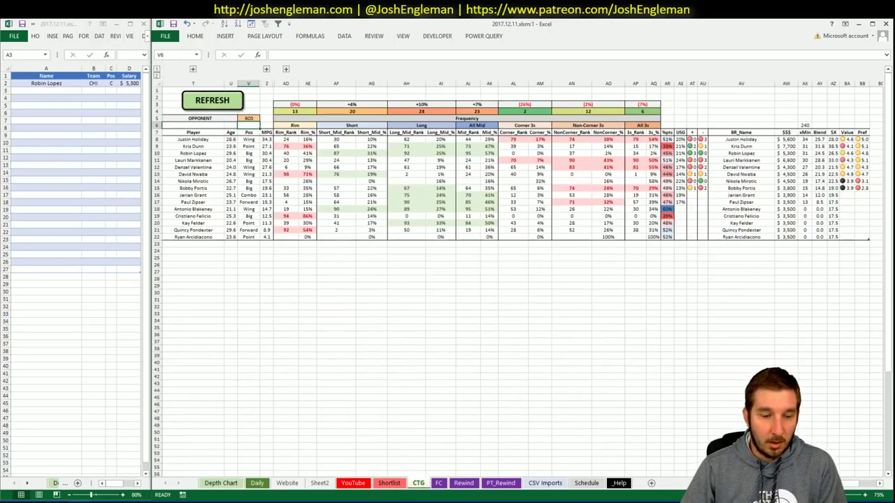
{"action": "left_click", "coordinate": [35, 501]}
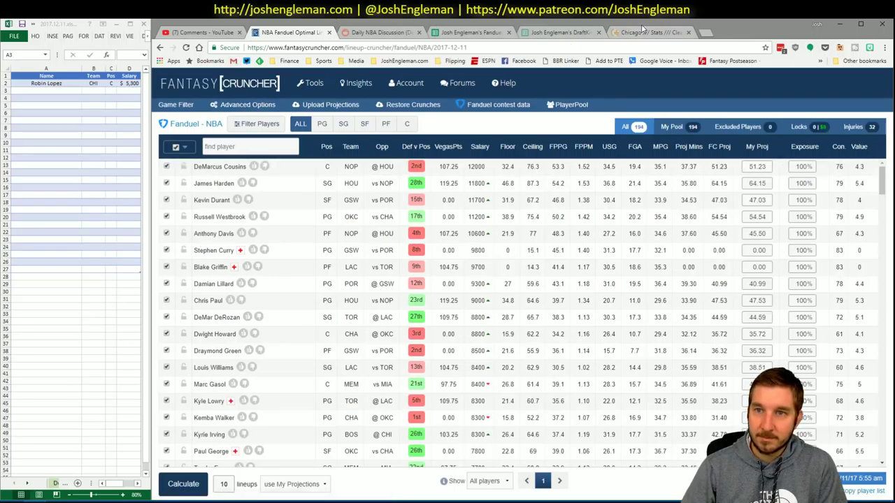
{"action": "left_click", "coordinate": [645, 32]}
{"action": "left_click", "coordinate": [299, 101]}
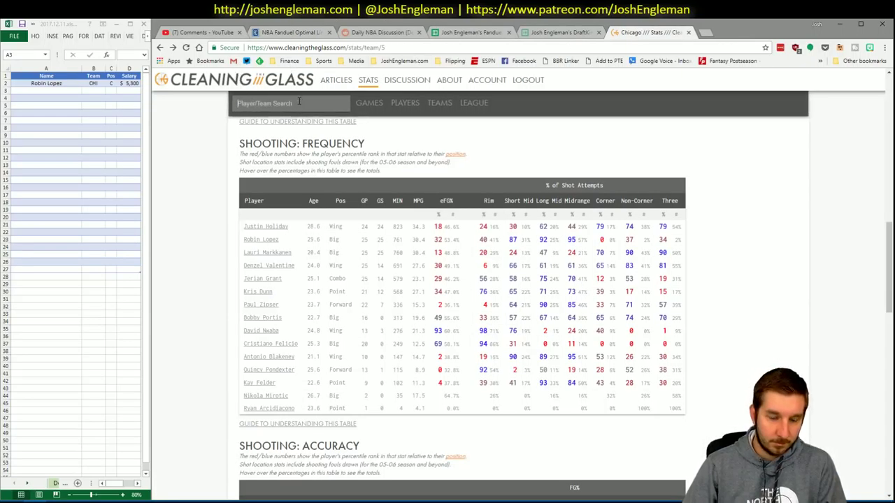
{"action": "type", "text": "bos"}
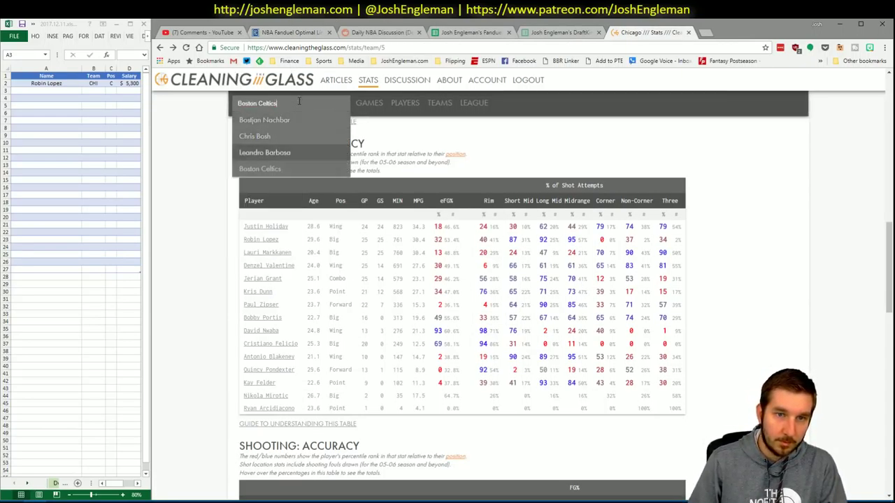
{"action": "key", "text": "Down"}
{"action": "key", "text": "Down"}
{"action": "key", "text": "Down"}
{"action": "key", "text": "Down"}
{"action": "key", "text": "Return"}
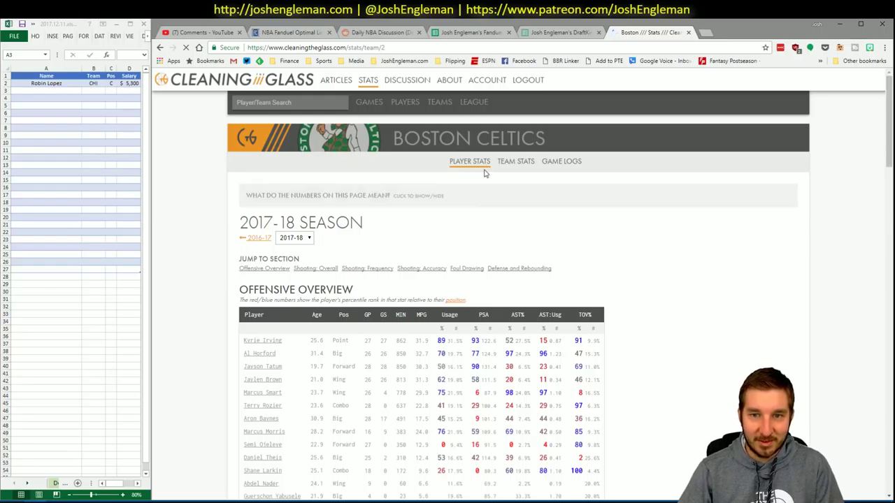
Copy all Celtics player rows from the Shooting: Frequency table.
{"action": "left_click", "coordinate": [370, 269]}
{"action": "left_click_drag", "start_coordinate": [580, 382], "coordinate": [674, 411]}
{"action": "left_click_drag", "start_coordinate": [529, 366], "coordinate": [245, 226]}
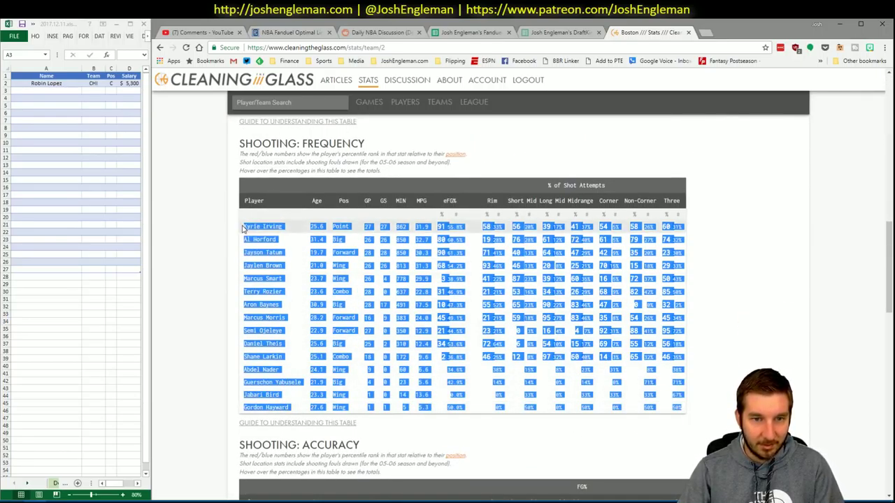
Switch to the workbook, refresh the CTG sheet with the Boston data and set the opponent to CHI.
{"action": "key", "text": "alt+Tab"}
{"action": "left_click", "coordinate": [225, 106]}
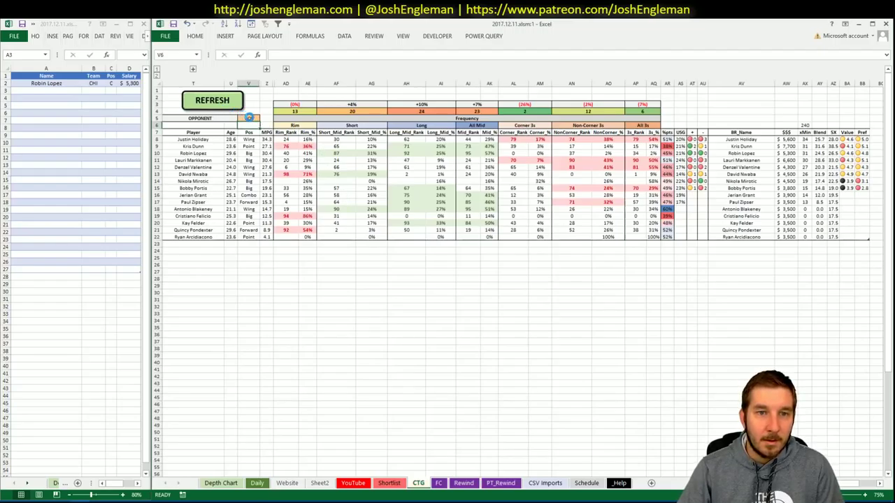
{"action": "left_click", "coordinate": [248, 118]}
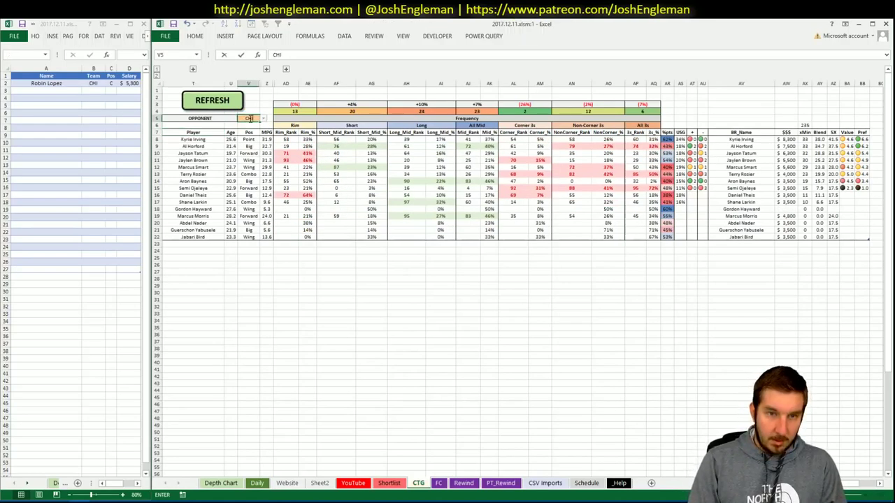
{"action": "key", "text": "Delete"}
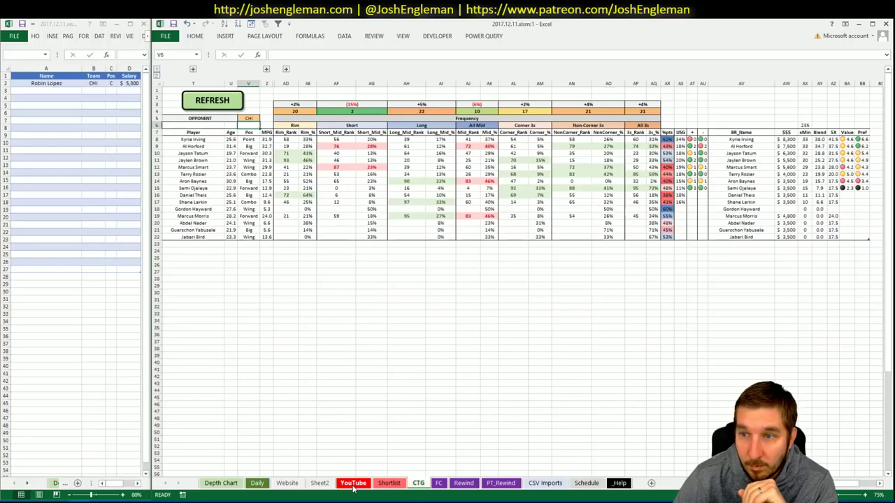
Refresh the Boston game log pivot table on the YouTube sheet.
{"action": "left_click", "coordinate": [353, 483]}
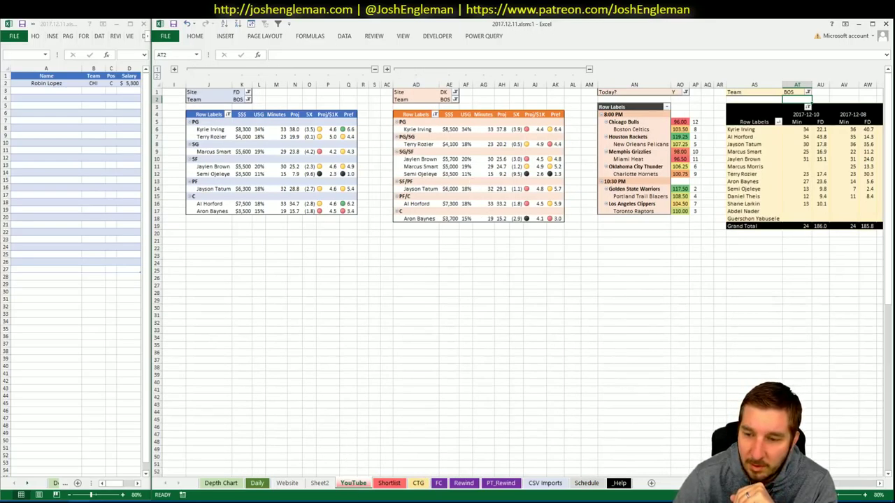
{"action": "scroll", "coordinate": [518, 280], "scroll_direction": "right", "scroll_amount": 4}
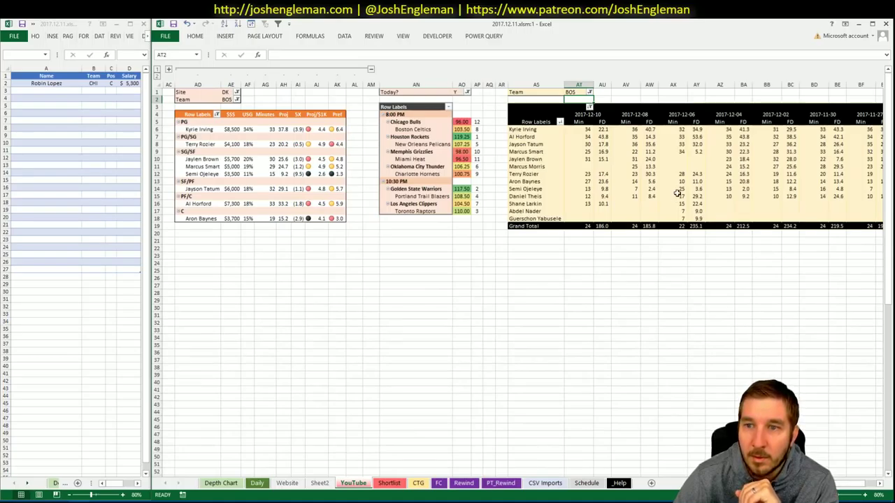
{"action": "right_click", "coordinate": [677, 196]}
{"action": "left_click", "coordinate": [701, 231]}
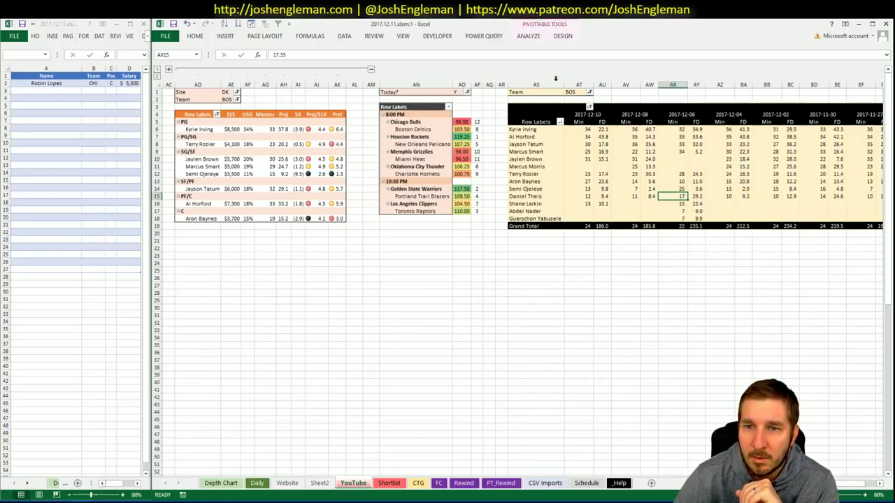
Fit columns AS to BK of the Boston game log to the width of their contents.
{"action": "left_click_drag", "start_coordinate": [536, 84], "coordinate": [849, 84]}
{"action": "left_click_drag", "start_coordinate": [816, 123], "coordinate": [741, 84]}
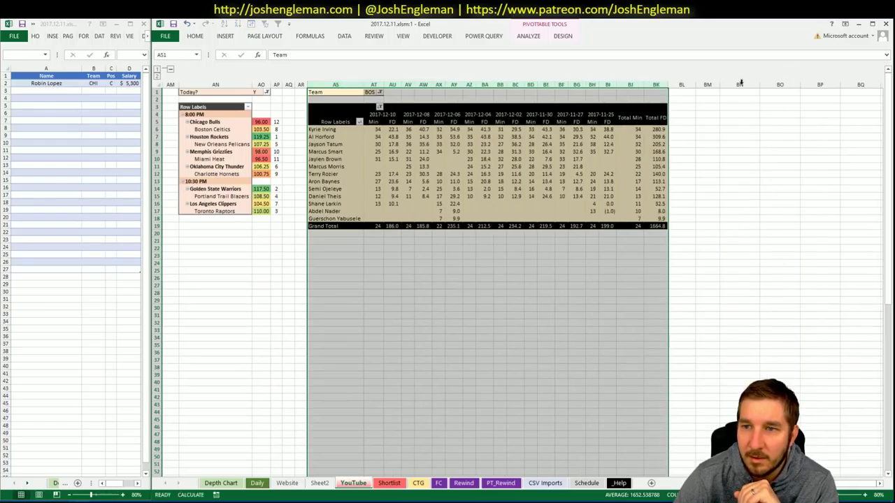
{"action": "double_click", "coordinate": [741, 84]}
Refresh the game log pivot table again and review the Boston players' minutes and FD points by game date.
{"action": "left_click", "coordinate": [466, 153]}
{"action": "right_click", "coordinate": [477, 211]}
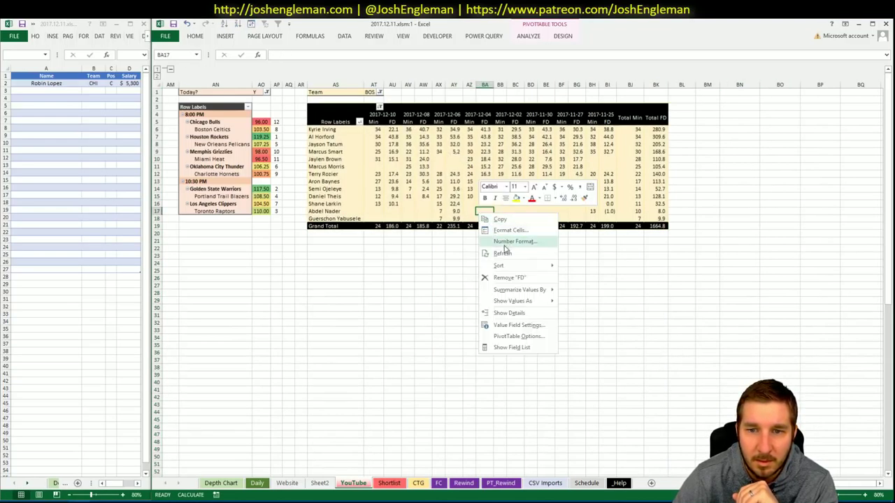
{"action": "left_click", "coordinate": [503, 253]}
{"action": "right_click", "coordinate": [395, 114]}
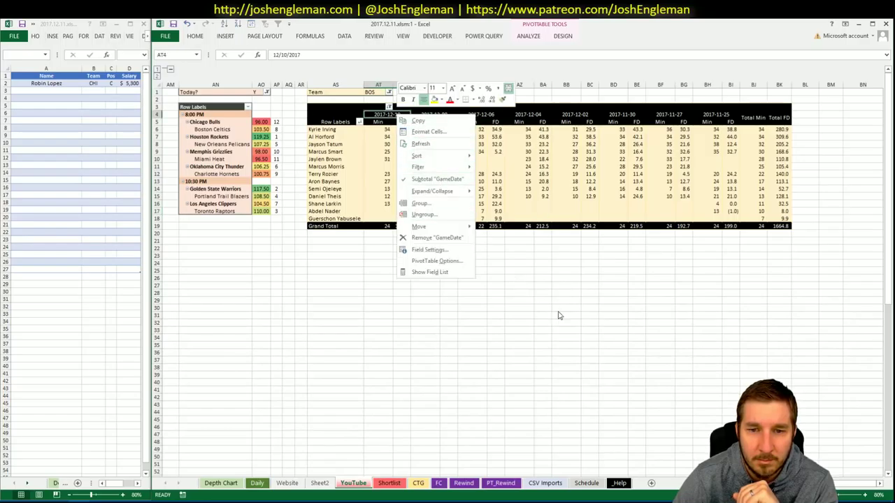
{"action": "key", "text": "Escape"}
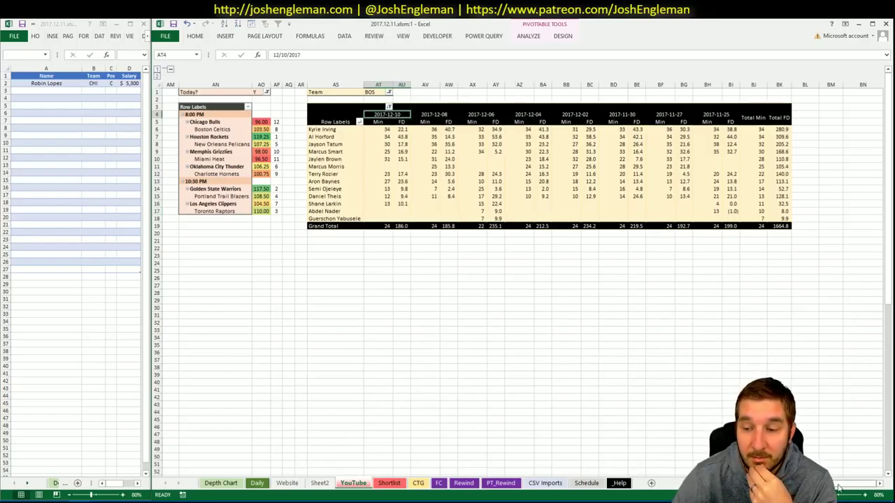
{"action": "scroll", "coordinate": [839, 488], "scroll_direction": "left", "scroll_amount": 10}
{"action": "scroll", "coordinate": [839, 483], "scroll_direction": "right", "scroll_amount": 10}
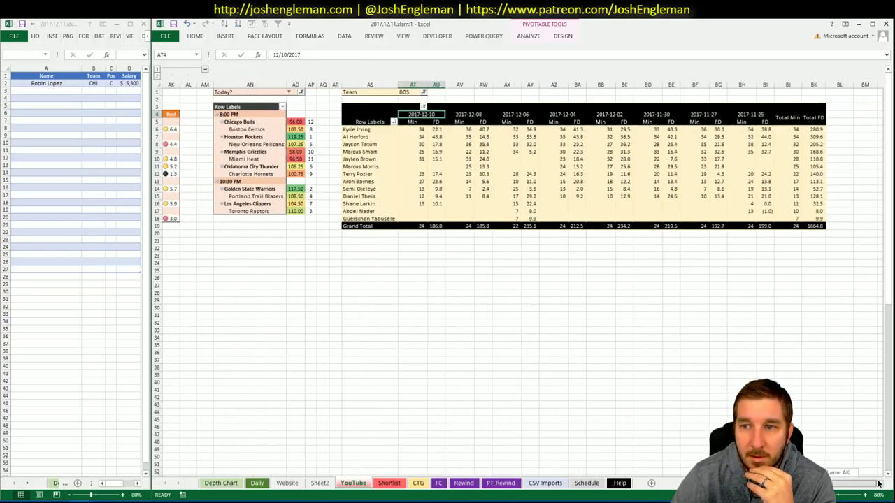
Check the all-team FanDuel player rankings by expanding the collapsed column group beside the Boston projections, and collapse it again.
{"action": "scroll", "coordinate": [879, 483], "scroll_direction": "left", "scroll_amount": 10}
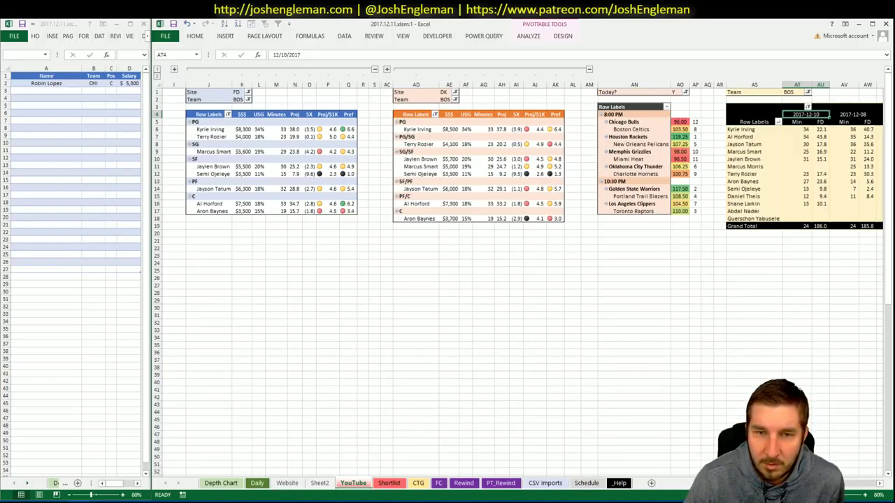
{"action": "left_click", "coordinate": [175, 69]}
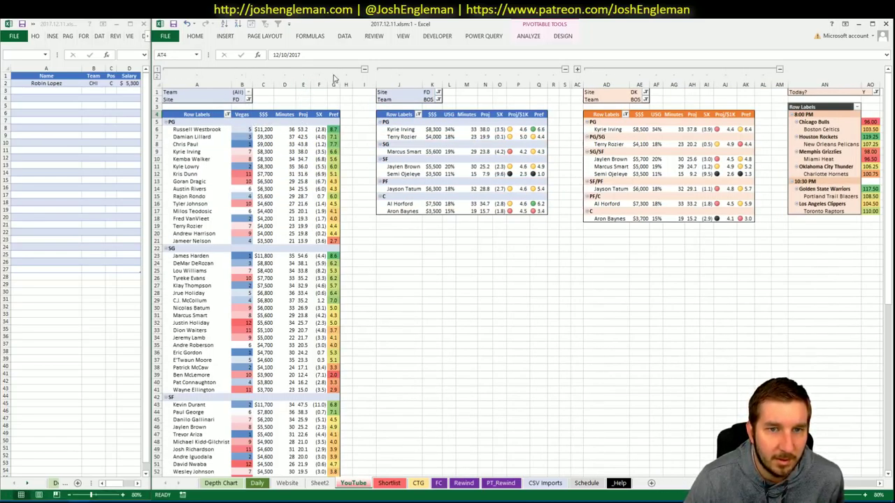
{"action": "left_click", "coordinate": [364, 69]}
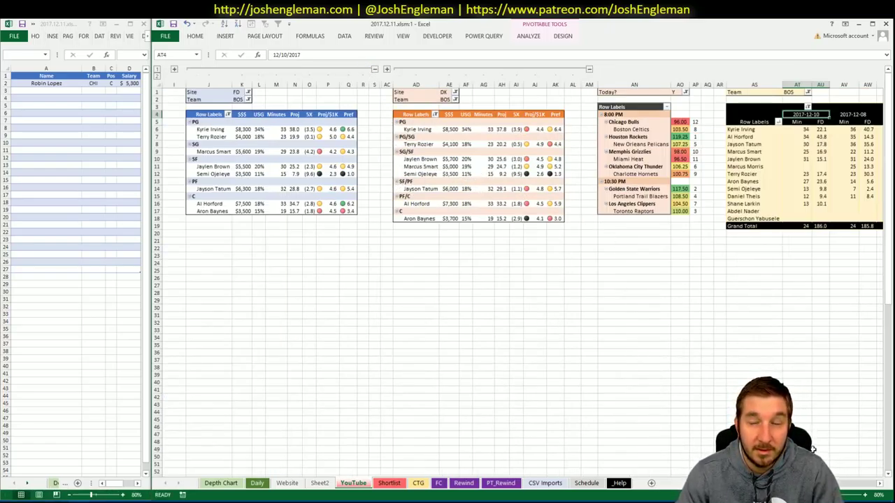
Change the number format of the game log's GameDate field to the Date type *3/14/2012.
{"action": "scroll", "coordinate": [517, 279], "scroll_direction": "right", "scroll_amount": 5}
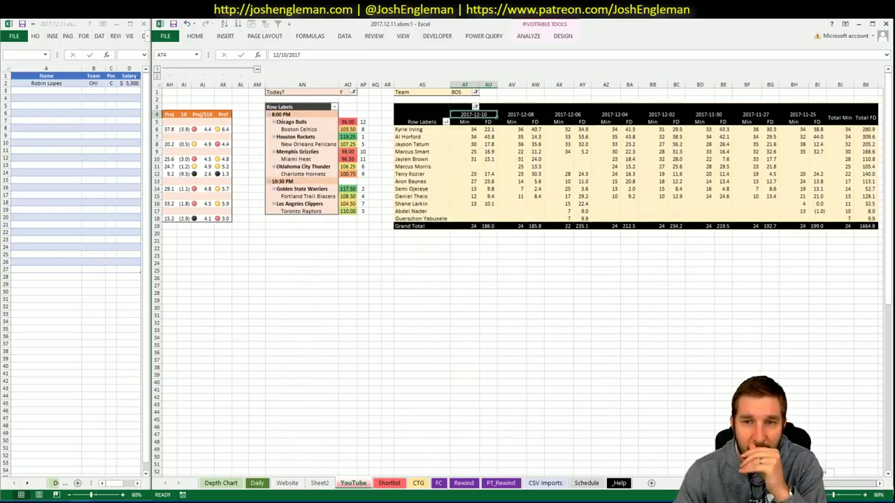
{"action": "right_click", "coordinate": [481, 116]}
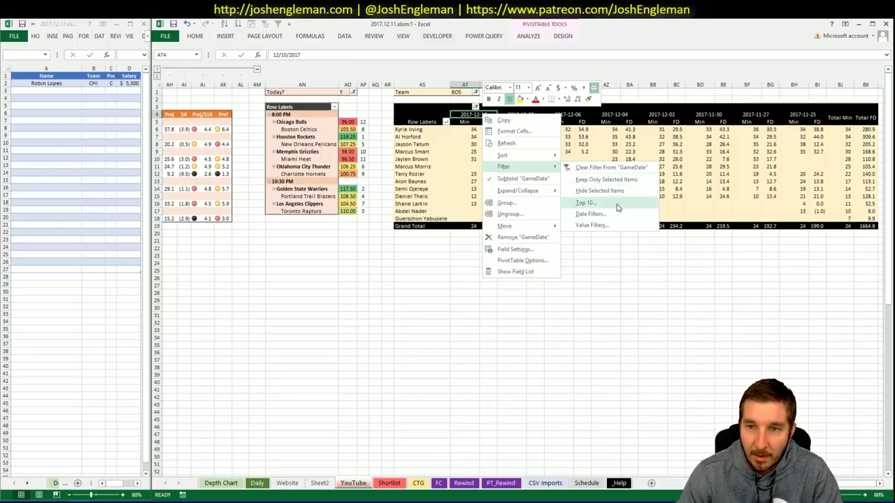
{"action": "left_click", "coordinate": [515, 249]}
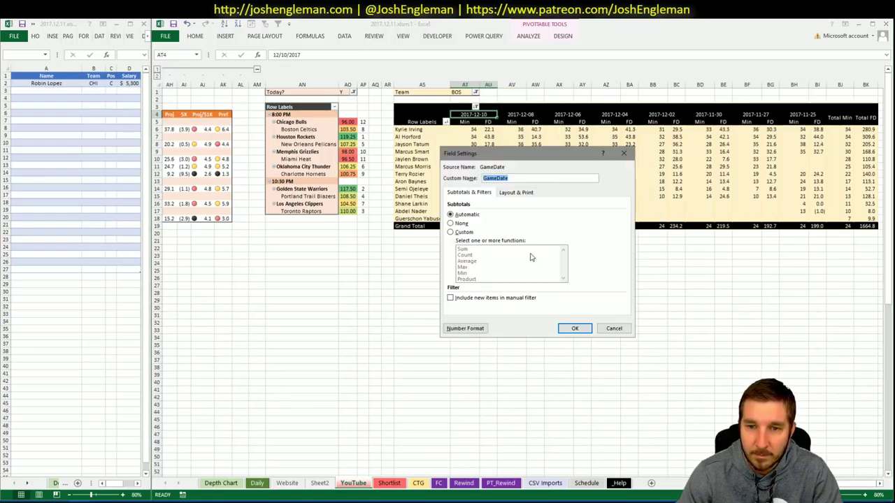
{"action": "left_click", "coordinate": [465, 326]}
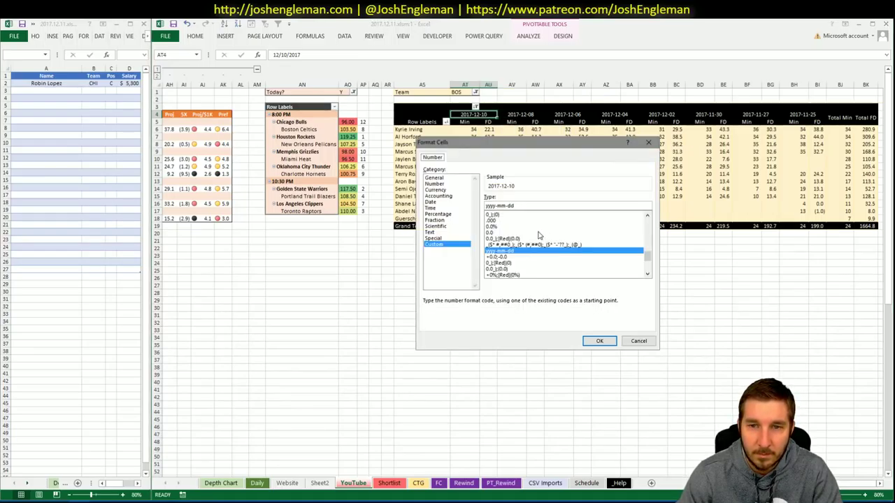
{"action": "left_click", "coordinate": [438, 202]}
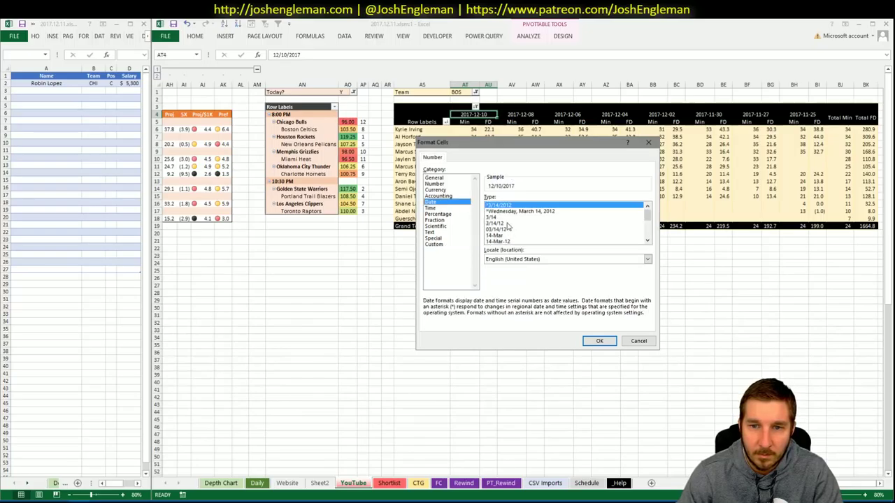
{"action": "left_click", "coordinate": [599, 340]}
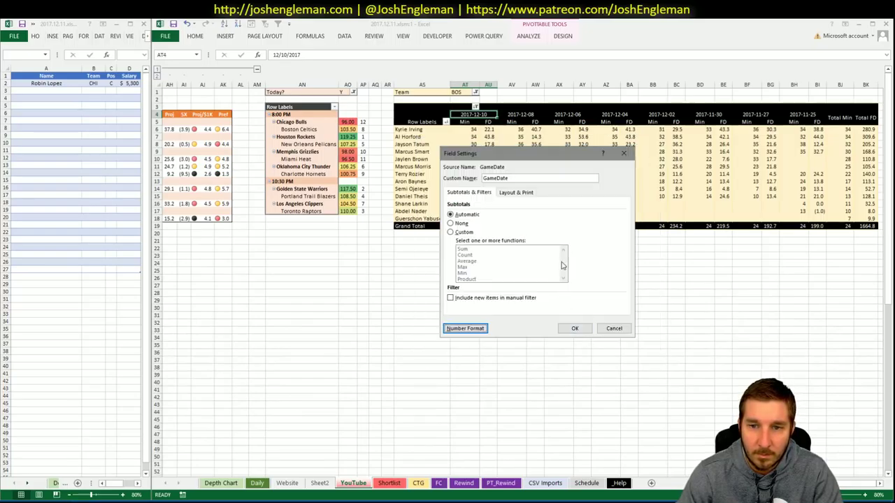
{"action": "left_click", "coordinate": [575, 328]}
Try grouping the game log's GameDate field by days and months, and undo the grouping.
{"action": "right_click", "coordinate": [477, 113]}
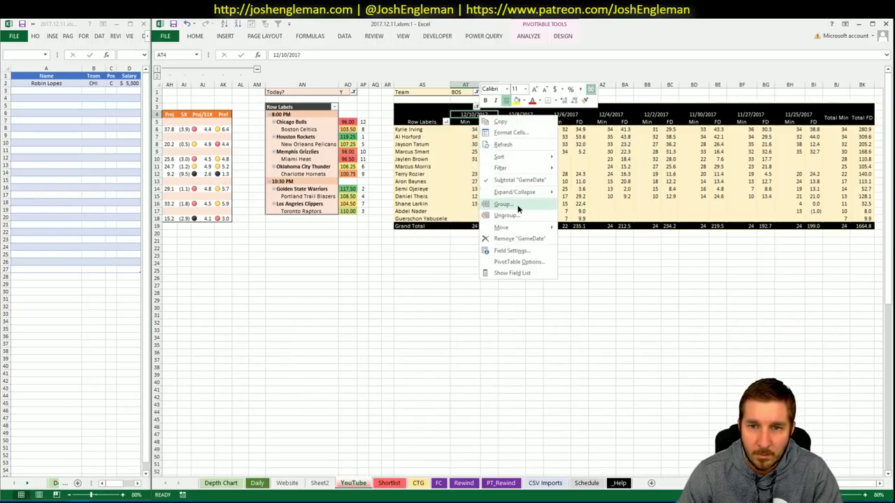
{"action": "left_click", "coordinate": [516, 202]}
{"action": "left_click", "coordinate": [500, 209]}
{"action": "left_click", "coordinate": [512, 260]}
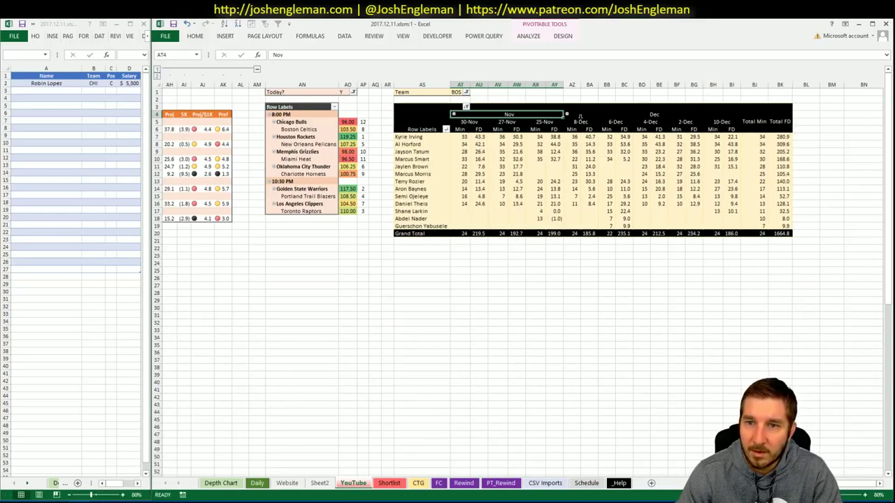
{"action": "key", "text": "ctrl+z"}
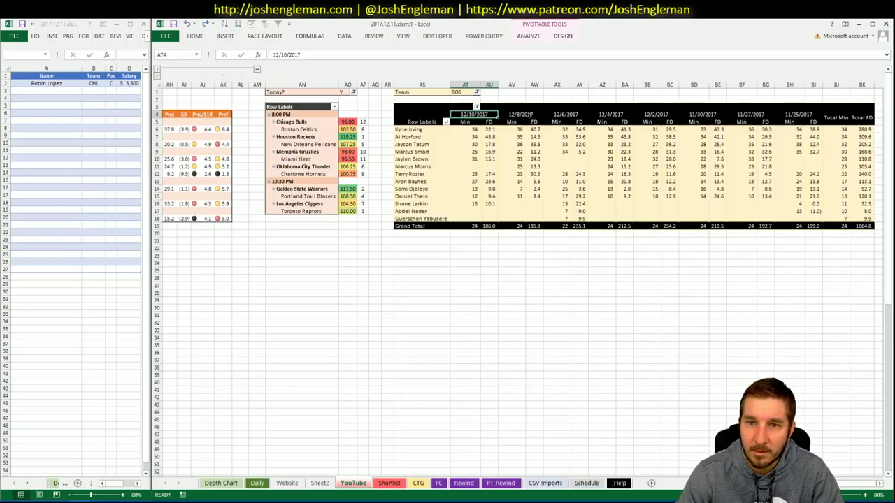
Group the GameDate field by days and months once more, sort the day headers in ascending order, and undo both changes.
{"action": "right_click", "coordinate": [492, 115]}
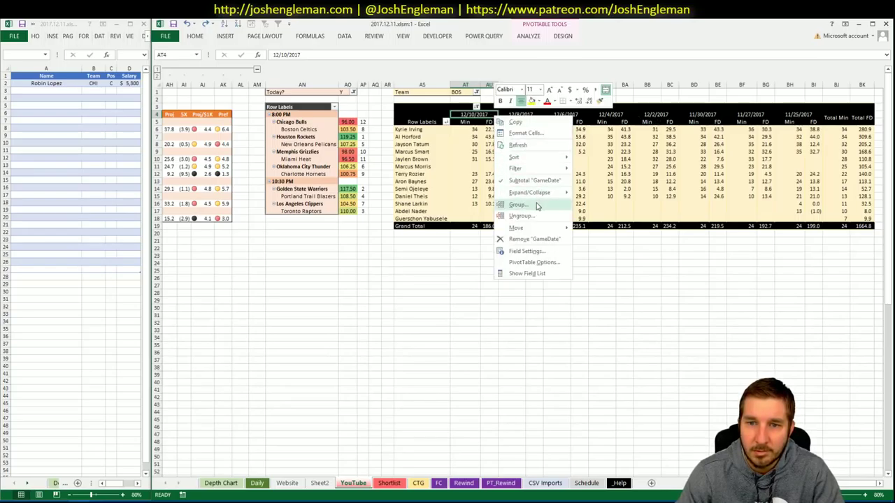
{"action": "left_click", "coordinate": [537, 206]}
{"action": "left_click", "coordinate": [503, 207]}
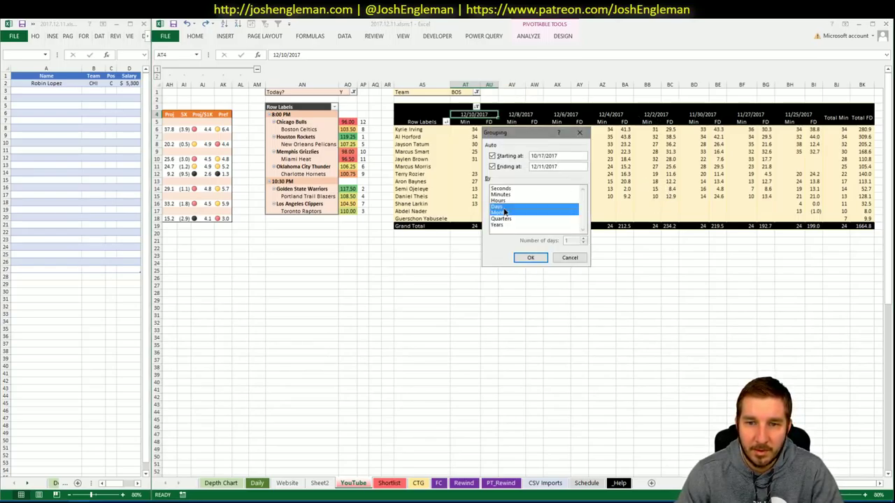
{"action": "left_click", "coordinate": [530, 257]}
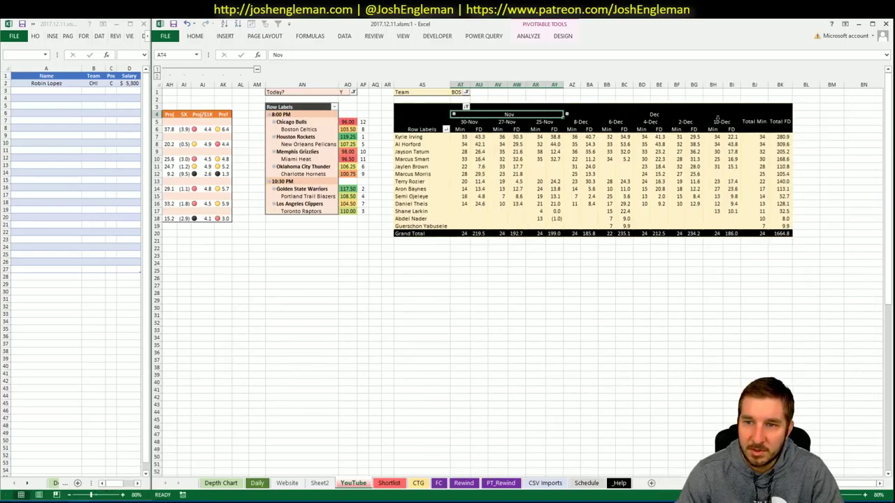
{"action": "left_click", "coordinate": [715, 122]}
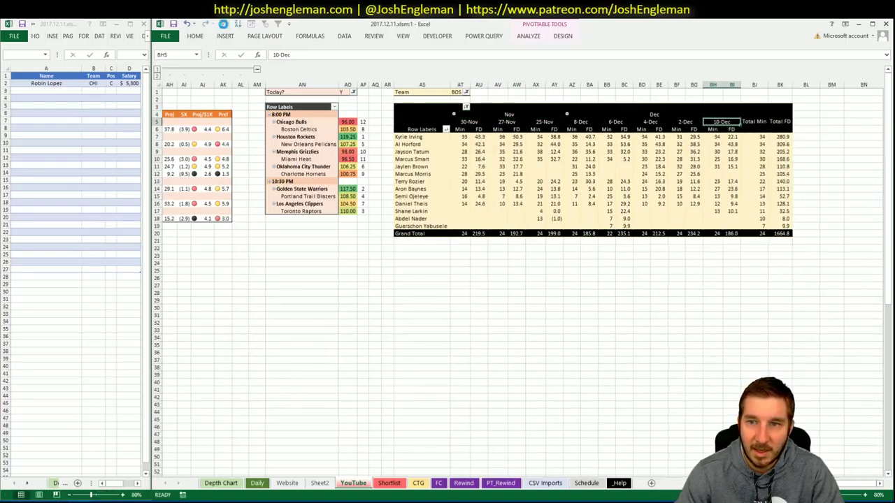
{"action": "left_click", "coordinate": [225, 25]}
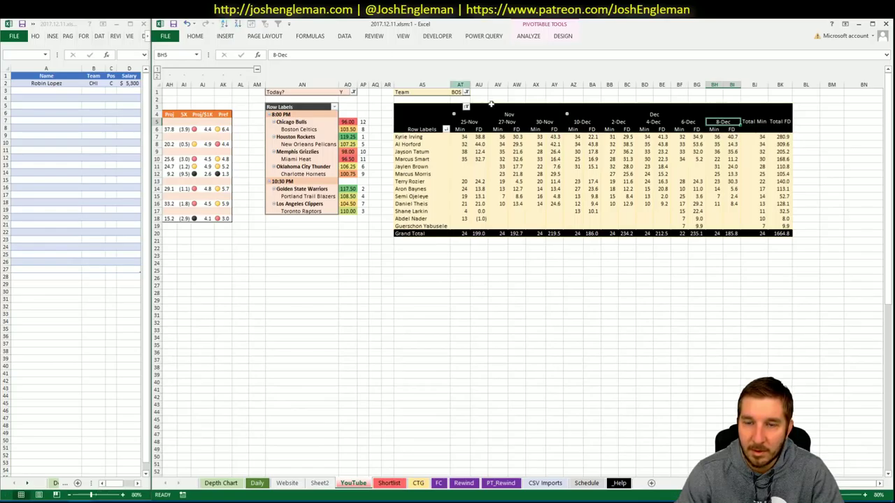
{"action": "key", "text": "ctrl+z"}
{"action": "key", "text": "ctrl+z"}
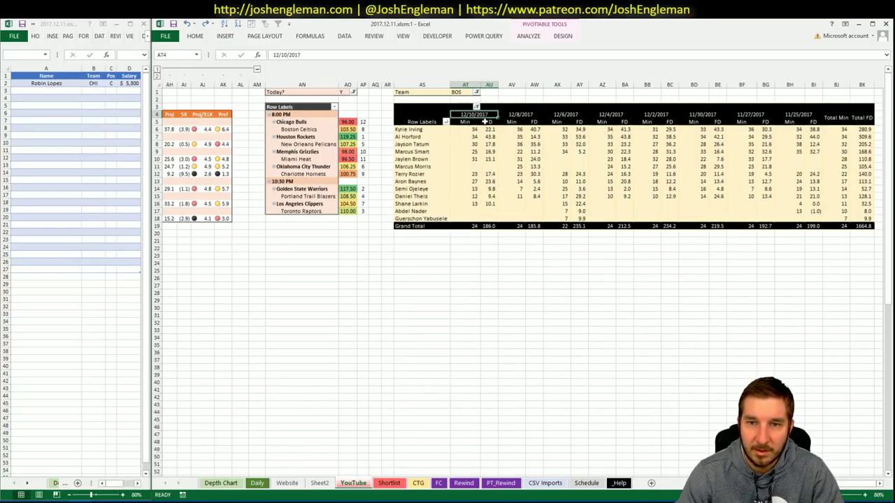
{"action": "right_click", "coordinate": [482, 117]}
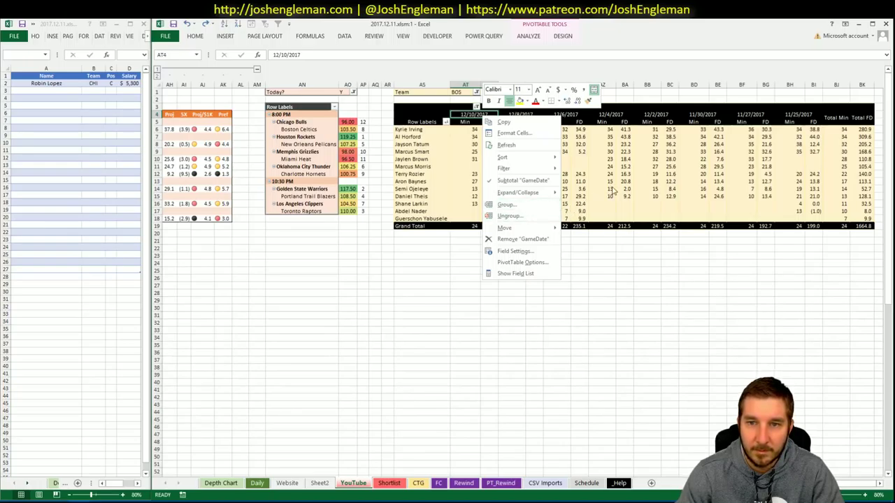
{"action": "key", "text": "Escape"}
{"action": "left_click", "coordinate": [511, 159]}
{"action": "right_click", "coordinate": [511, 160]}
{"action": "key", "text": "Escape"}
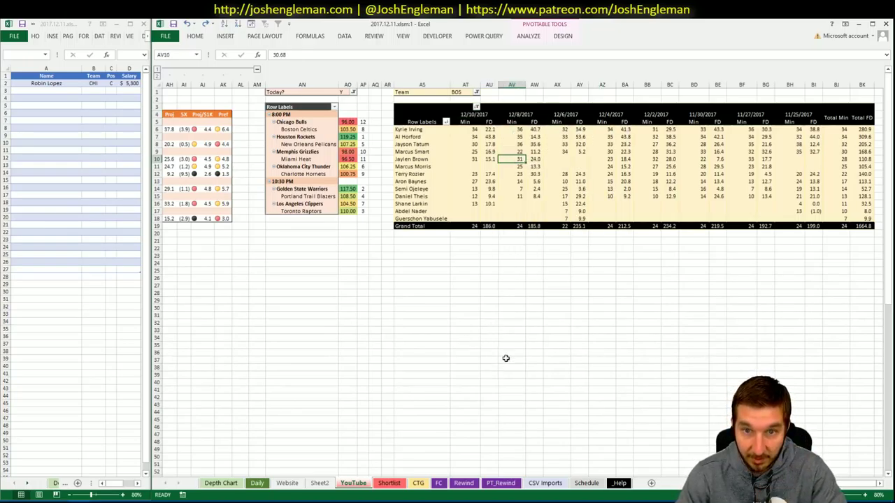
Compare the Boston players' FD and DK projections with their CTG data and their recent minutes and FD points by game date.
{"action": "scroll", "coordinate": [518, 279], "scroll_direction": "left", "scroll_amount": 5}
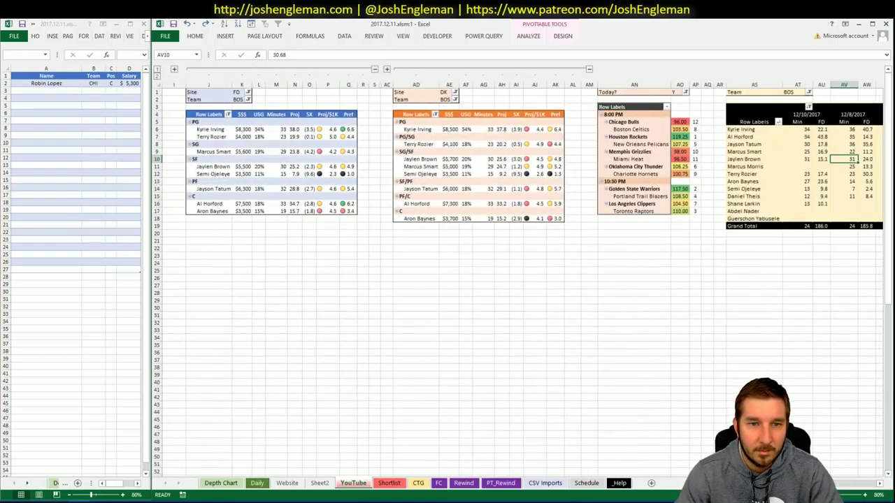
{"action": "left_click", "coordinate": [418, 483]}
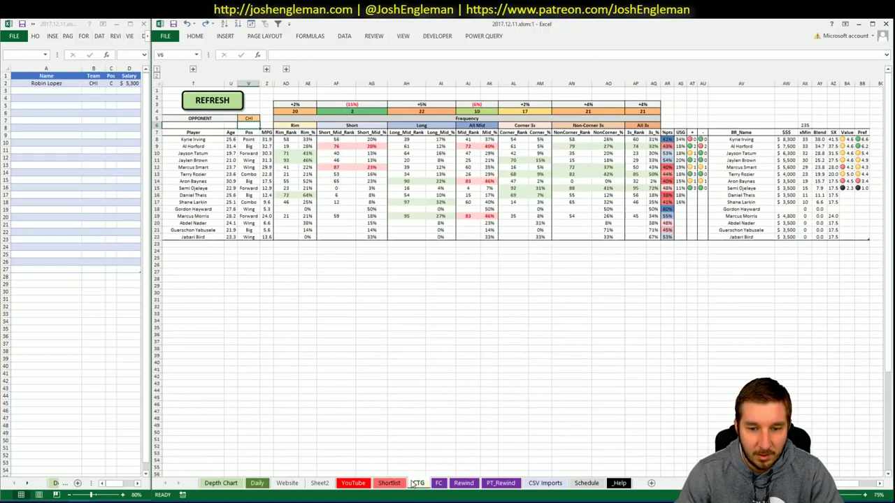
{"action": "left_click", "coordinate": [360, 483]}
{"action": "left_click", "coordinate": [648, 355]}
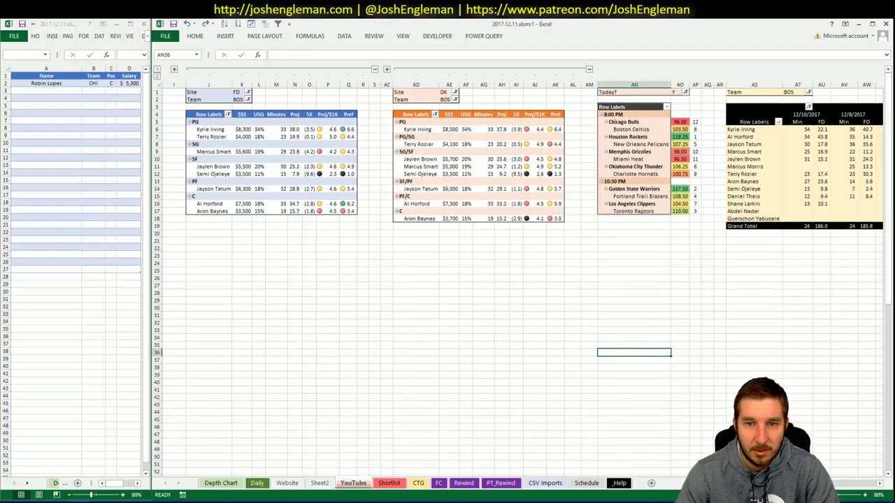
{"action": "scroll", "coordinate": [517, 280], "scroll_direction": "right", "scroll_amount": 1}
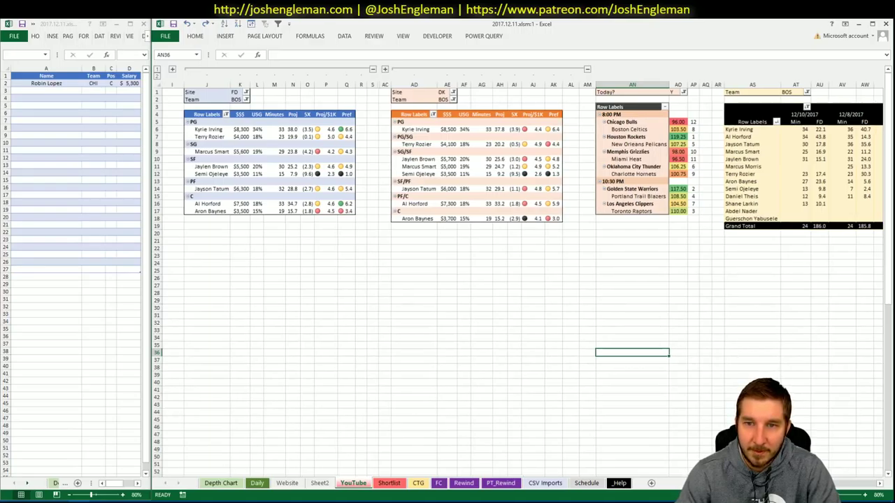
{"action": "scroll", "coordinate": [517, 280], "scroll_direction": "left", "scroll_amount": 1}
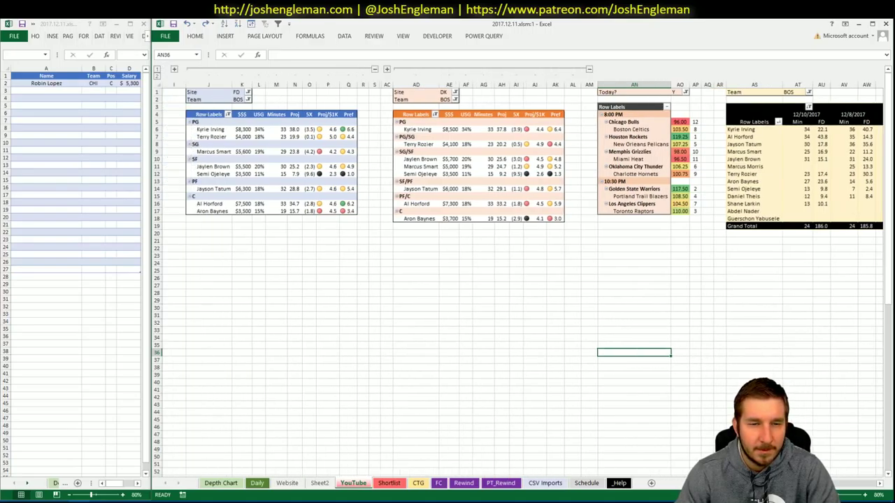
{"action": "scroll", "coordinate": [517, 280], "scroll_direction": "right", "scroll_amount": 5}
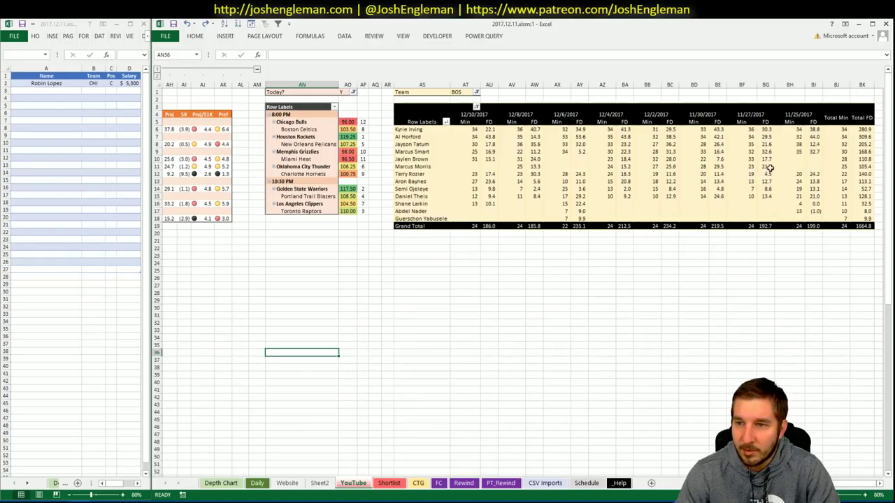
{"action": "left_click", "coordinate": [488, 167]}
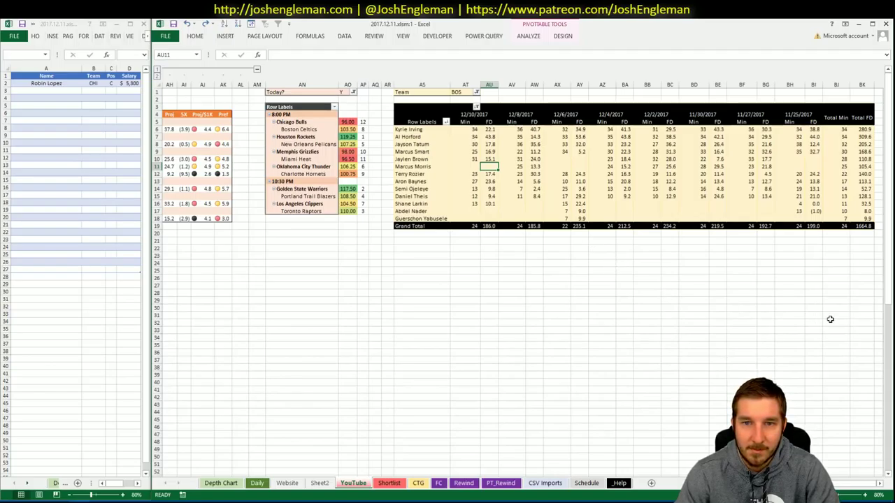
{"action": "scroll", "coordinate": [719, 471], "scroll_direction": "left", "scroll_amount": 5}
{"action": "left_click", "coordinate": [719, 471]}
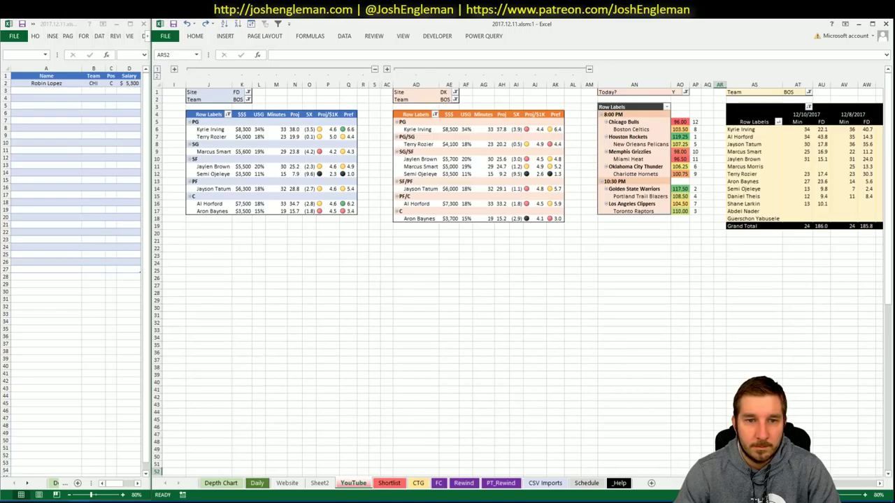
{"action": "left_click", "coordinate": [242, 132]}
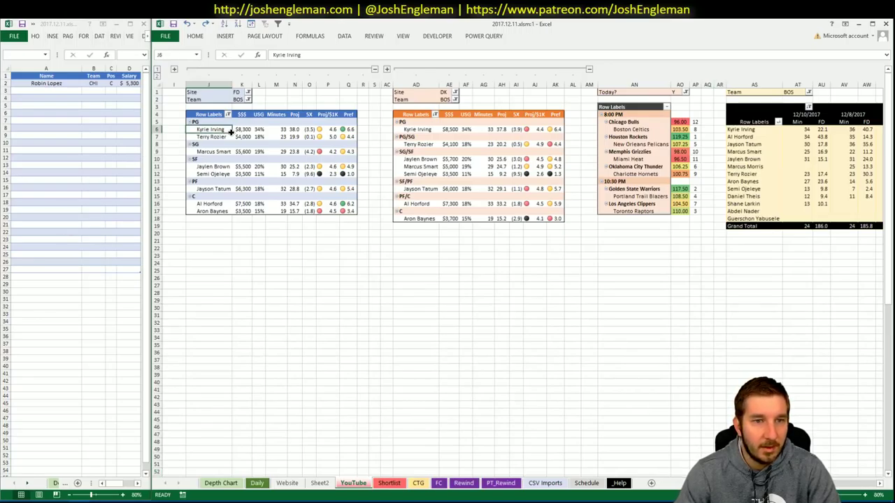
{"action": "left_click", "coordinate": [327, 106]}
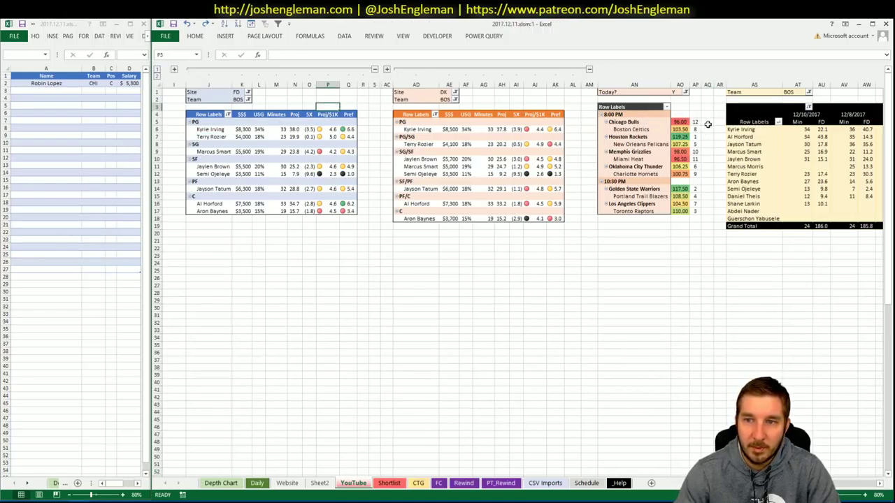
Set the Team filter of both the FD and the DK projection pivot tables to HOU.
{"action": "left_click", "coordinate": [242, 99]}
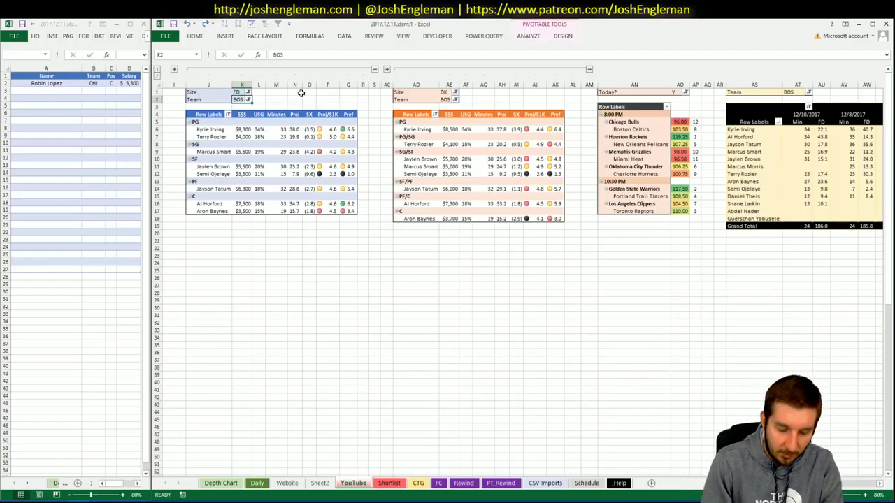
{"action": "type", "text": "HOU"}
{"action": "key", "text": "Return"}
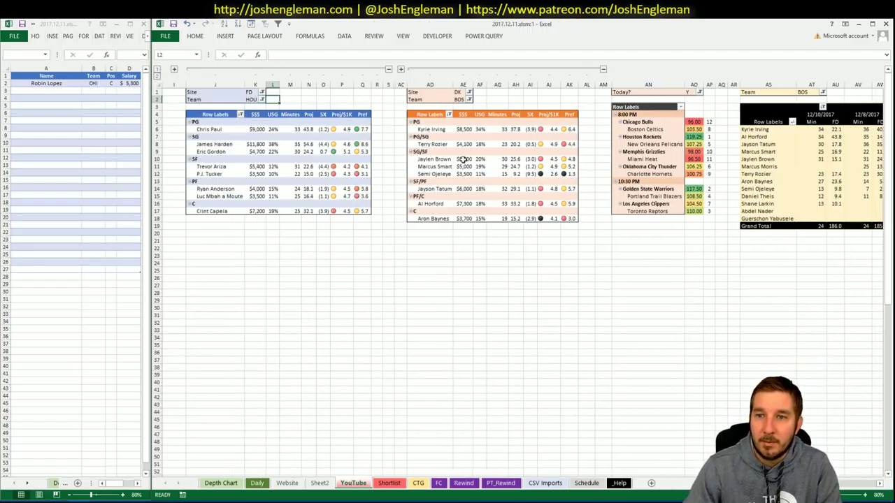
{"action": "left_click", "coordinate": [459, 100]}
{"action": "type", "text": "HOU"}
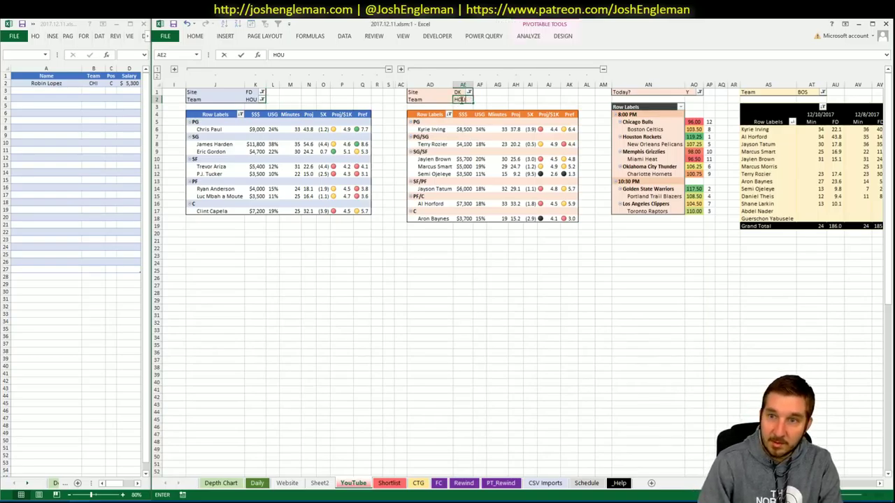
{"action": "key", "text": "Return"}
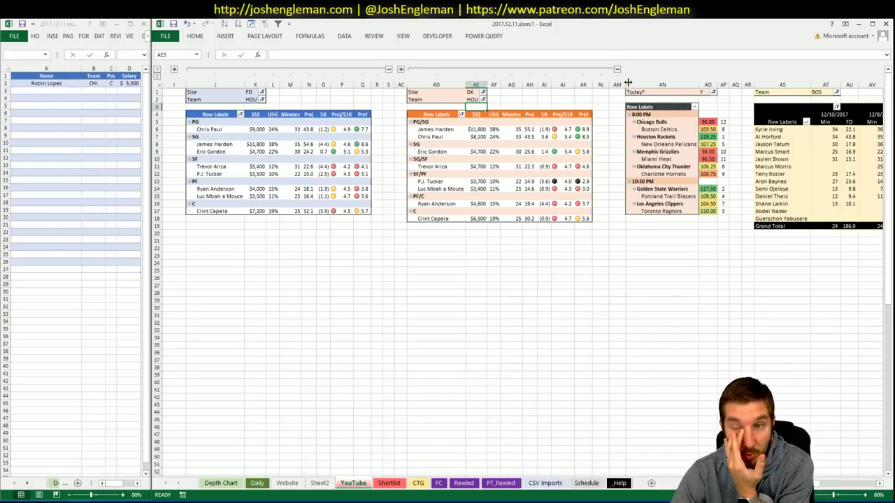
{"action": "left_click", "coordinate": [631, 82]}
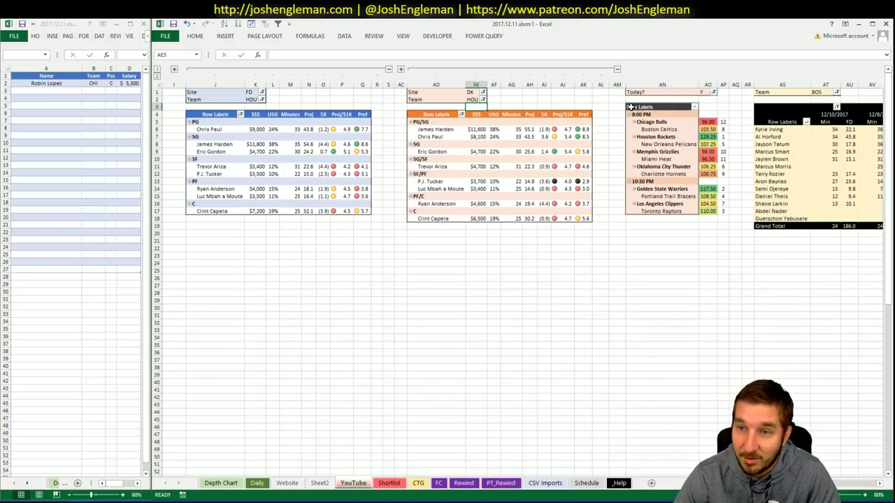
Set the Team filter of the game log pivot table to HOU.
{"action": "left_click", "coordinate": [819, 92]}
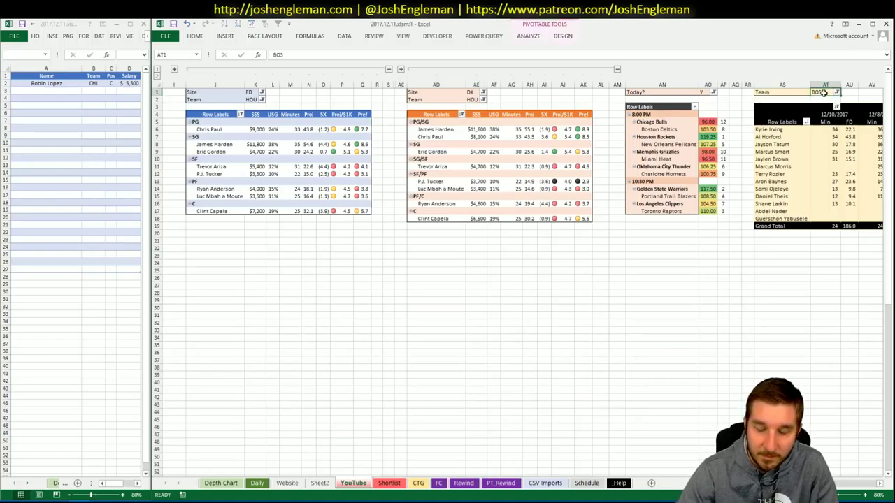
{"action": "type", "text": "HOU"}
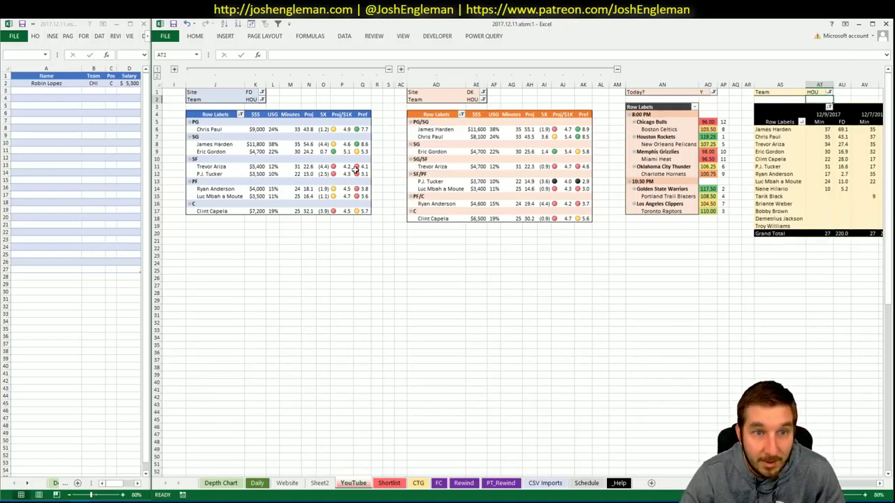
Switch to Cleaning the Glass in the browser, open the Houston Rockets stats page, and copy the whole Shooting: Frequency player table.
{"action": "key", "text": "alt+Tab"}
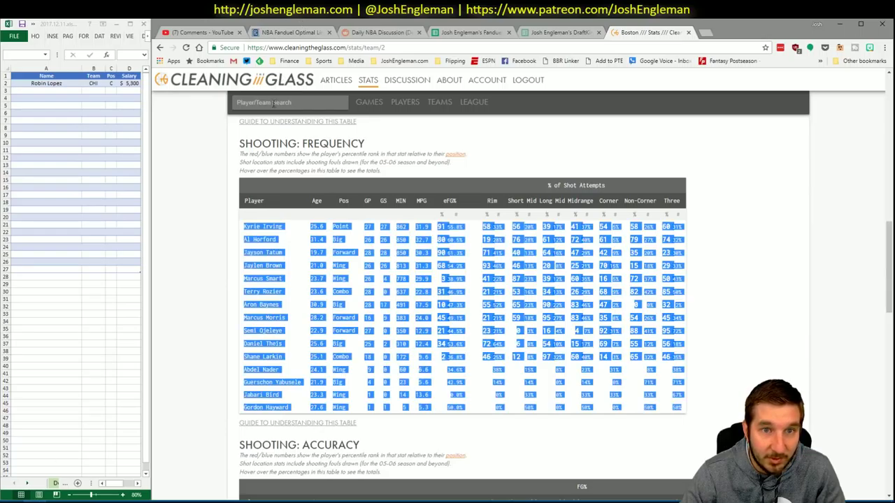
{"action": "left_click", "coordinate": [273, 103]}
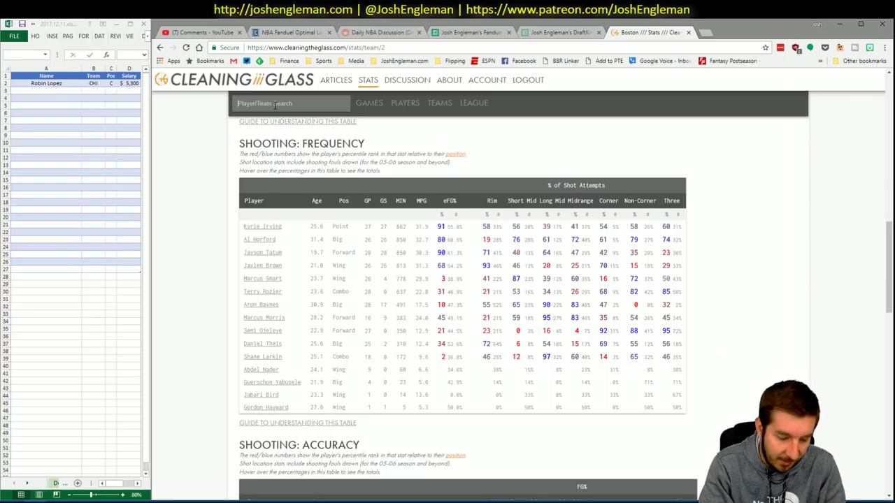
{"action": "type", "text": "hou"}
{"action": "key", "text": "Down"}
{"action": "key", "text": "Return"}
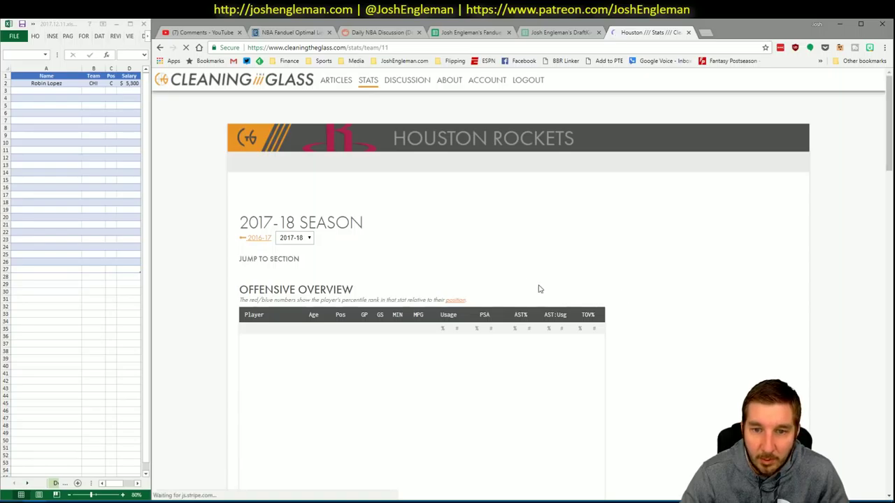
{"action": "scroll", "coordinate": [373, 273], "scroll_direction": "down", "scroll_amount": 1}
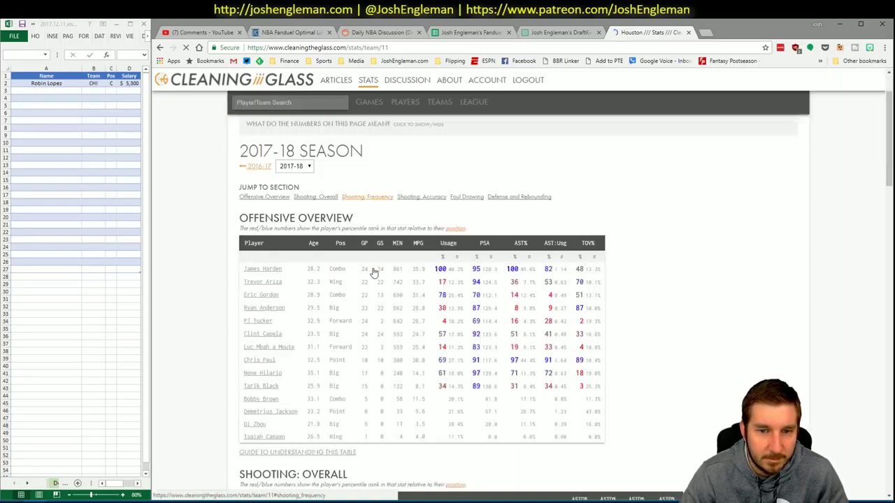
{"action": "left_click", "coordinate": [367, 196]}
{"action": "left_click_drag", "start_coordinate": [682, 396], "coordinate": [246, 230]}
Return to the Excel workbook, bring Houston's shooting frequency data into the CTG sheet, and set the opponent to NOP.
{"action": "key", "text": "alt+Tab"}
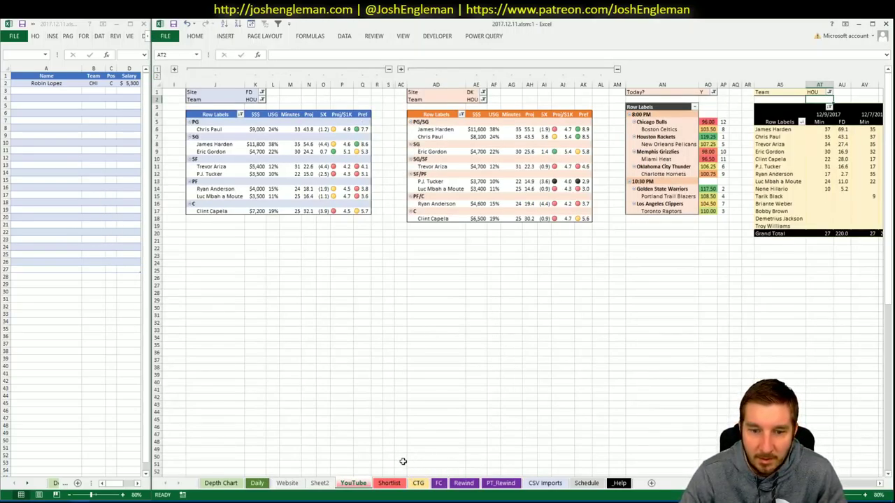
{"action": "left_click", "coordinate": [417, 483]}
{"action": "left_click", "coordinate": [251, 117]}
{"action": "type", "text": "NOP"}
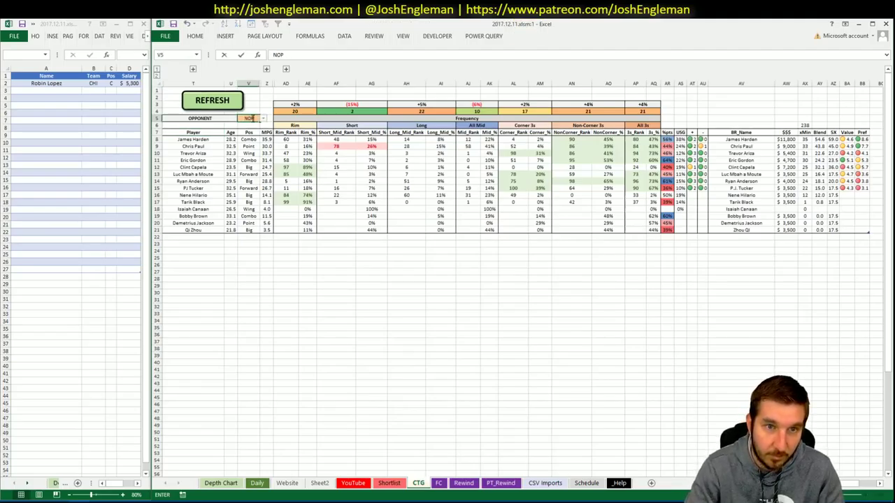
{"action": "key", "text": "Return"}
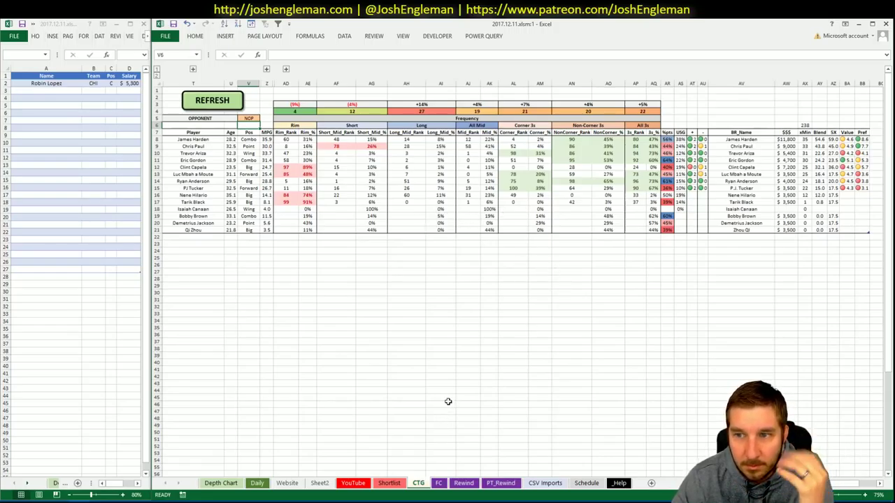
Switch to FantasyCruncher in the browser and review Eric Gordon's news and game log among the FanDuel shooting guards.
{"action": "left_click", "coordinate": [353, 483]}
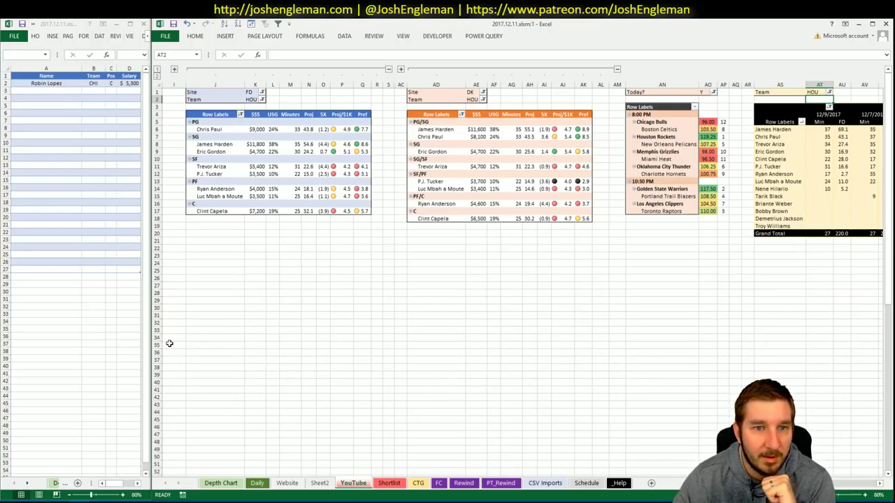
{"action": "key", "text": "alt+Tab"}
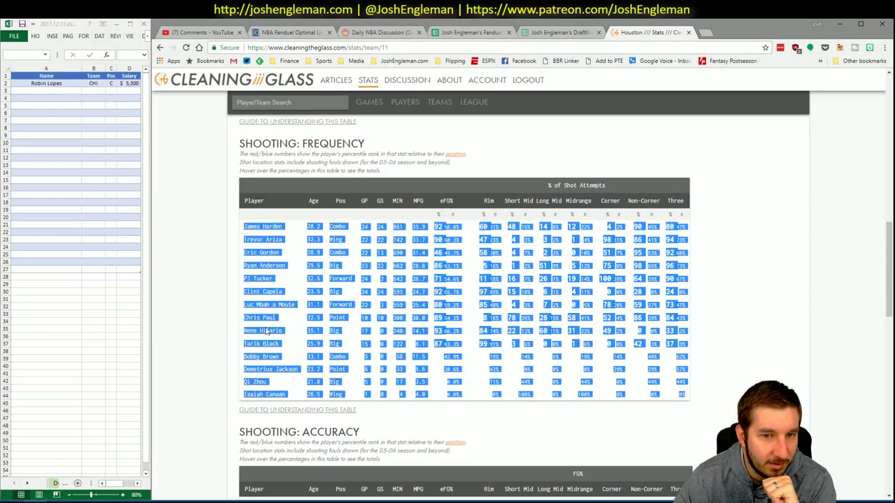
{"action": "left_click", "coordinate": [284, 31]}
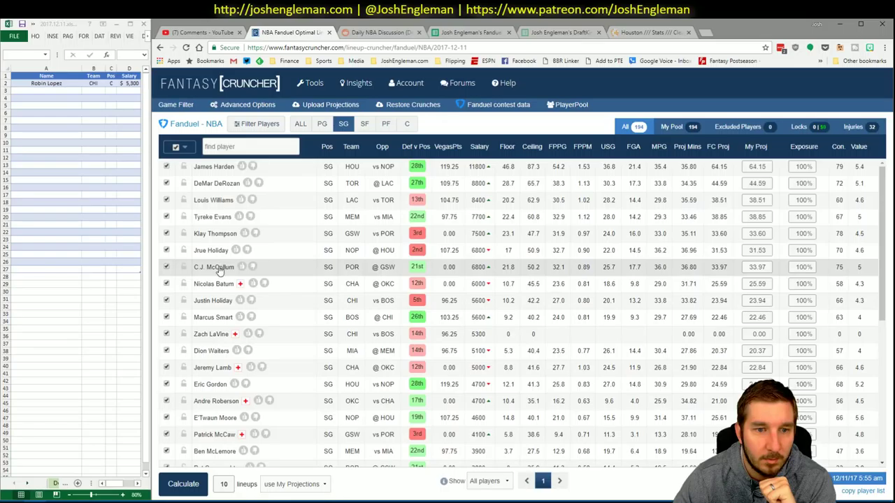
{"action": "left_click", "coordinate": [210, 384]}
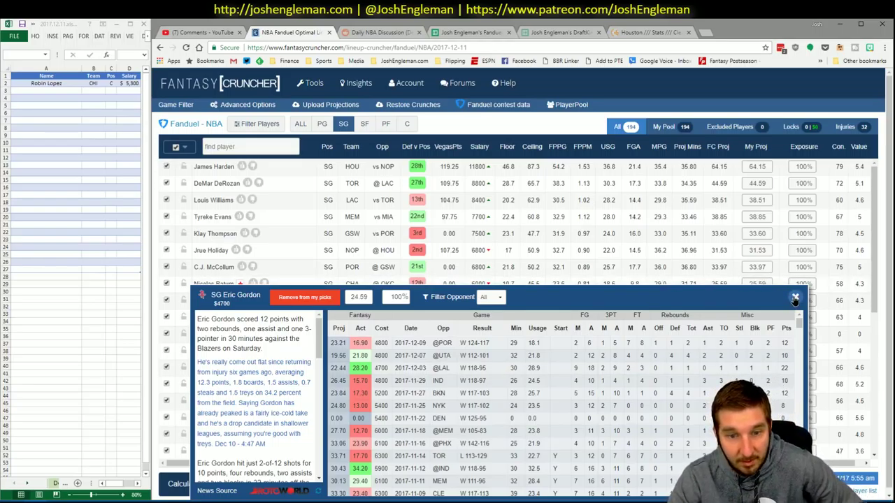
{"action": "left_click", "coordinate": [795, 299]}
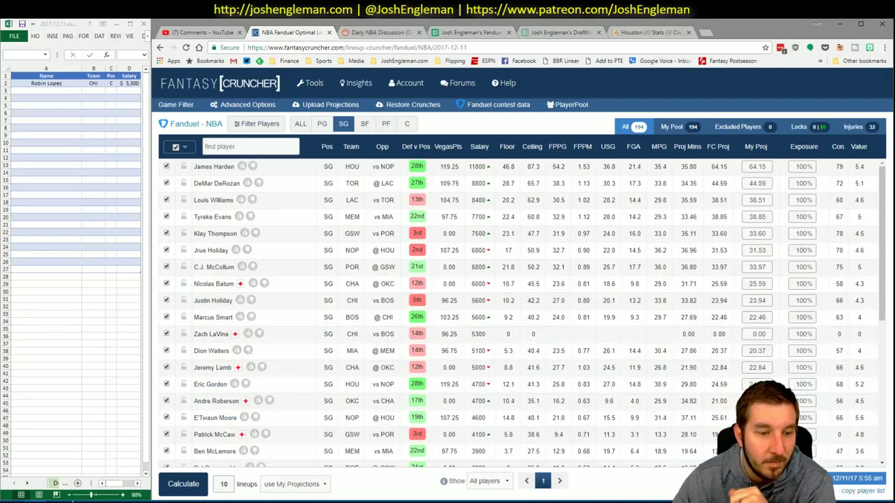
Back in Excel, compare the shooting guards on the Daily sheet and the Houston players' recent minutes and FD points on the YouTube sheet.
{"action": "left_click", "coordinate": [42, 476]}
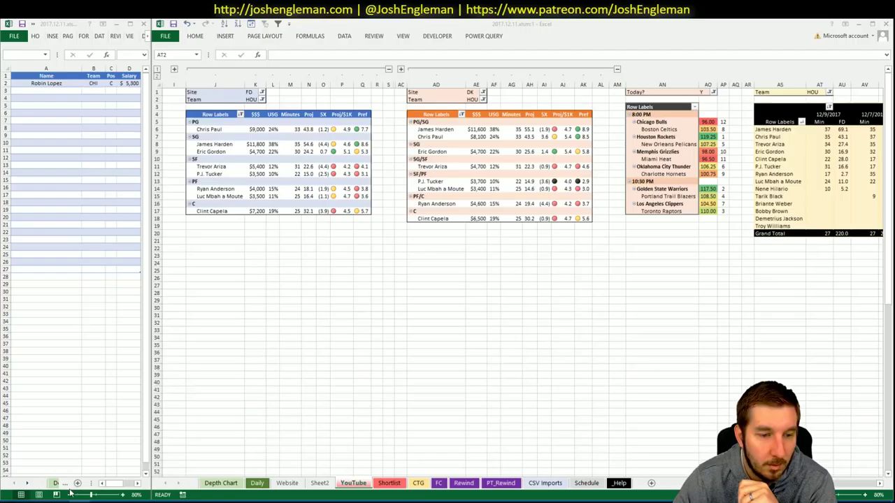
{"action": "left_click", "coordinate": [257, 483]}
{"action": "scroll", "coordinate": [611, 337], "scroll_direction": "up", "scroll_amount": 2}
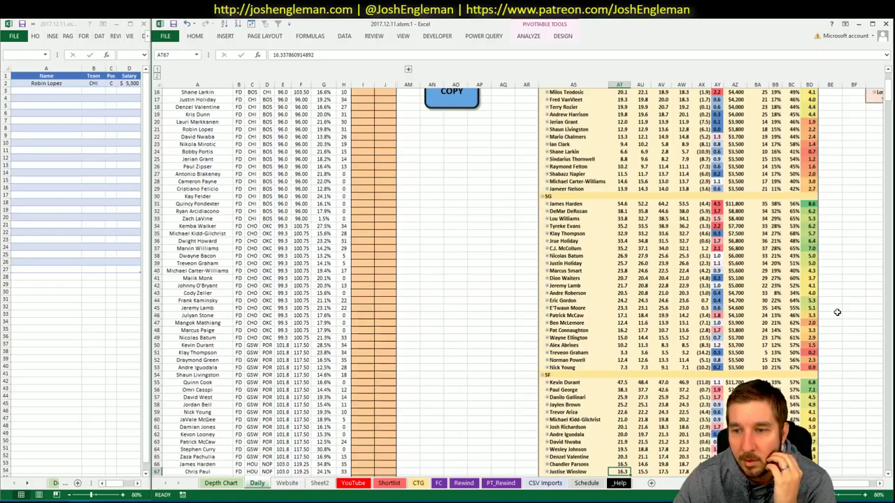
{"action": "left_click", "coordinate": [353, 483]}
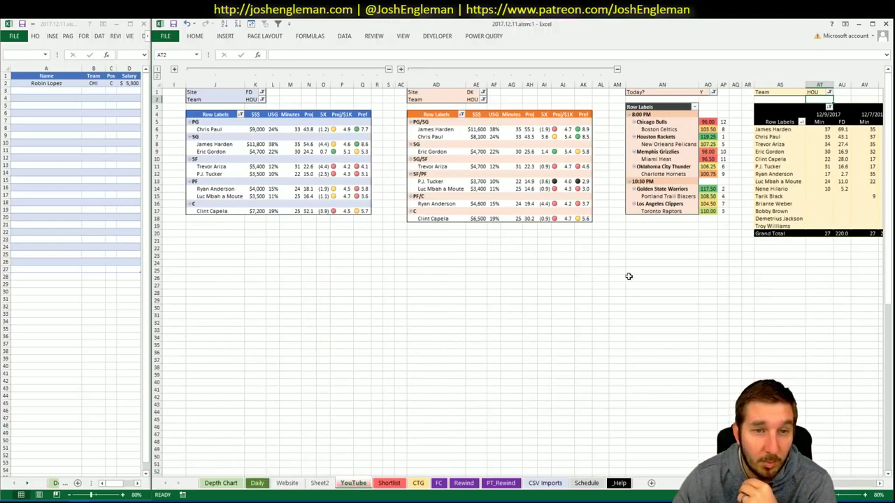
{"action": "scroll", "coordinate": [524, 270], "scroll_direction": "right", "scroll_amount": 1}
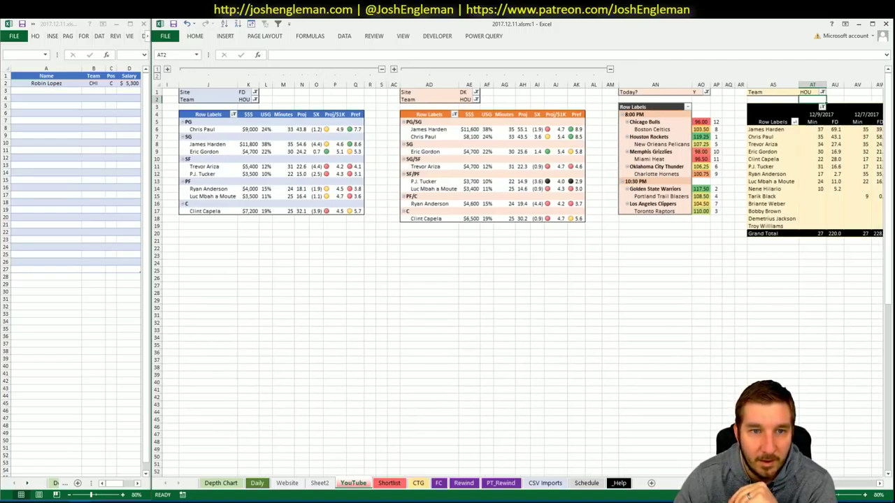
{"action": "scroll", "coordinate": [853, 488], "scroll_direction": "right", "scroll_amount": 5}
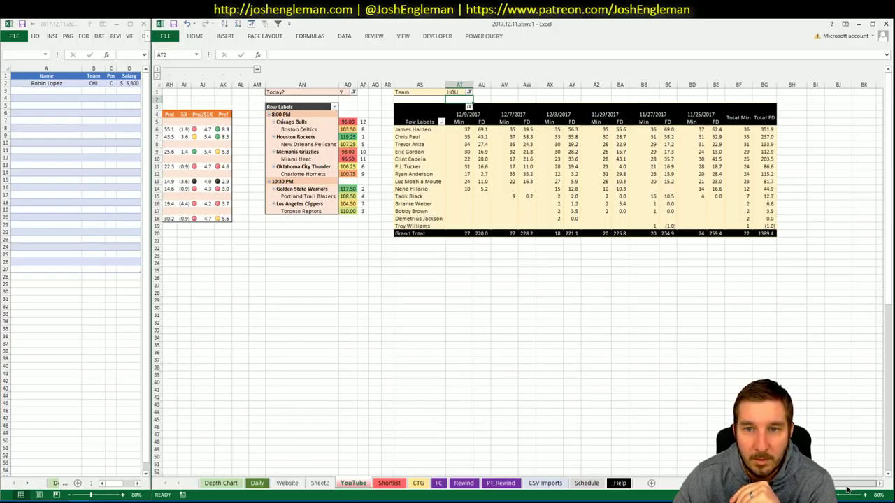
{"action": "scroll", "coordinate": [847, 489], "scroll_direction": "left", "scroll_amount": 8}
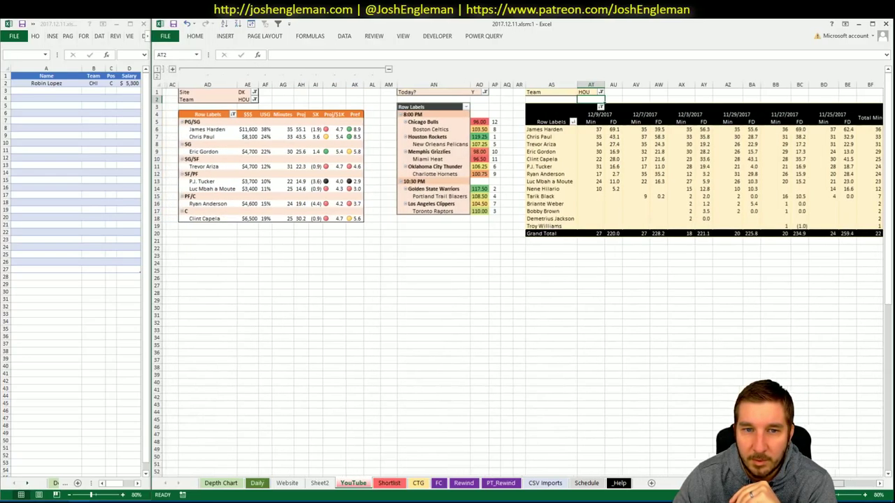
Add Chris Paul, James Harden and Eric Gordon to the Name column of the player list, below Robin Lopez.
{"action": "left_click", "coordinate": [67, 90]}
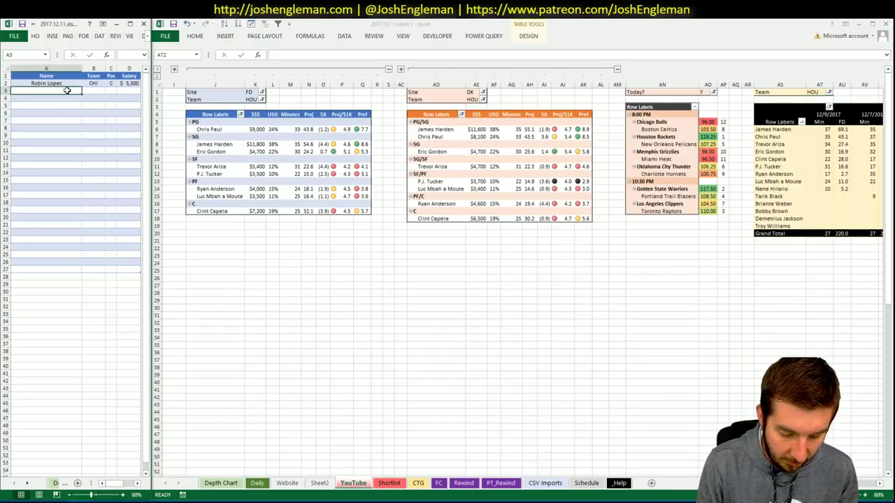
{"action": "type", "text": "Chris Paul"}
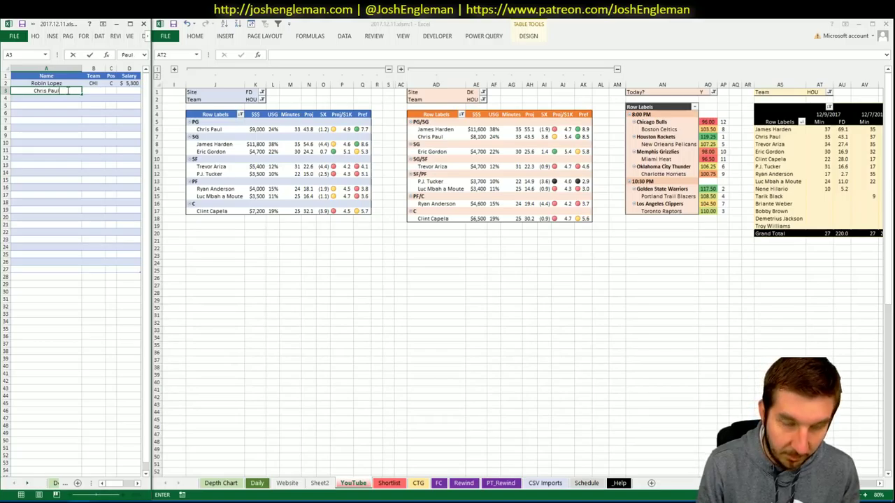
{"action": "key", "text": "Return"}
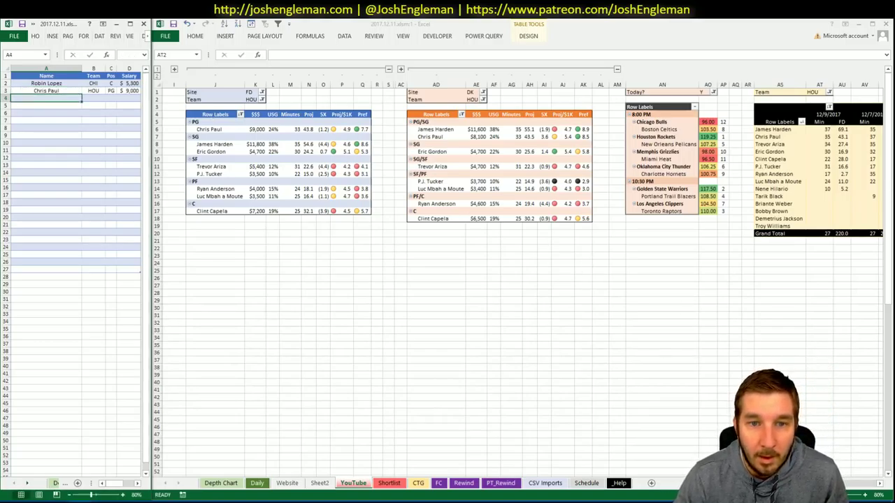
{"action": "scroll", "coordinate": [517, 280], "scroll_direction": "right", "scroll_amount": 3}
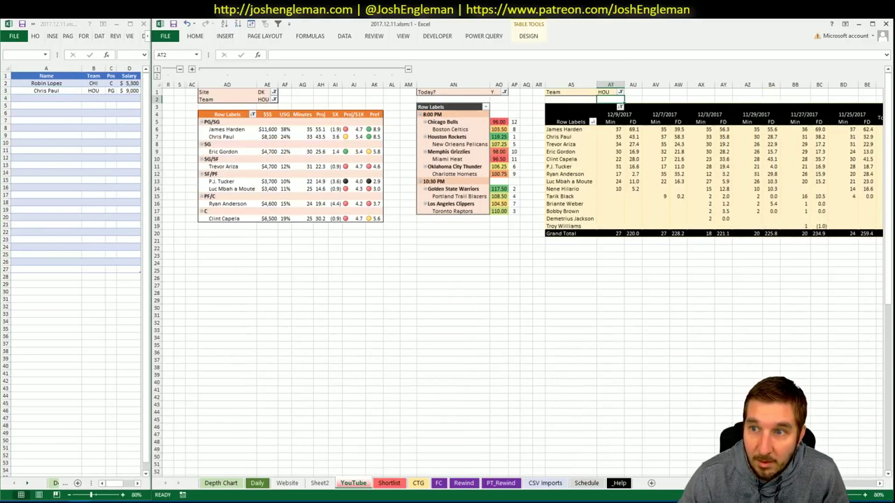
{"action": "scroll", "coordinate": [517, 279], "scroll_direction": "left", "scroll_amount": 3}
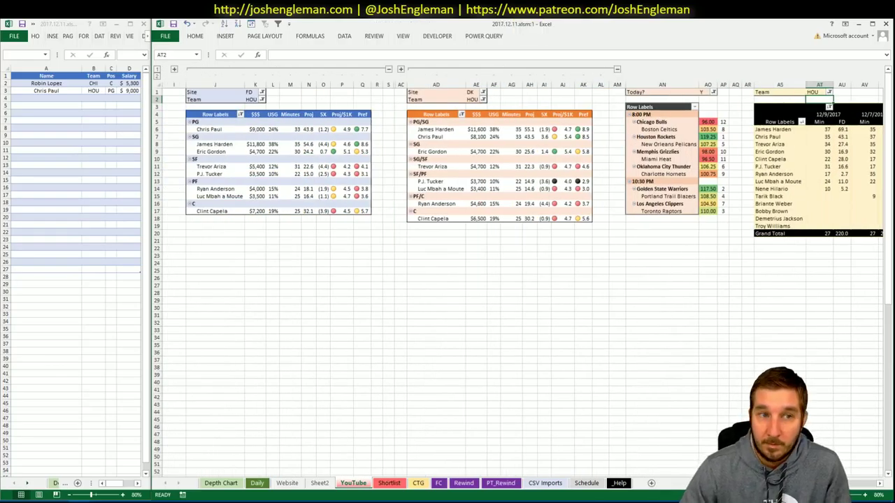
{"action": "left_click", "coordinate": [73, 101]}
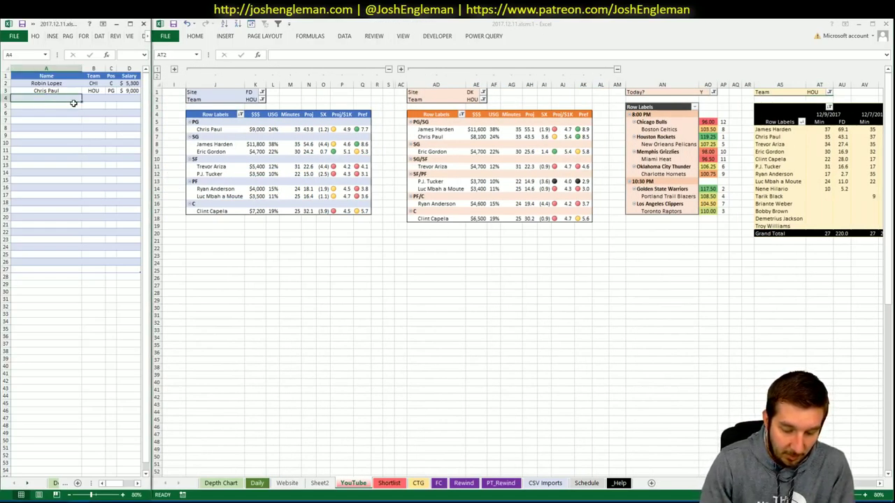
{"action": "type", "text": "James Harden"}
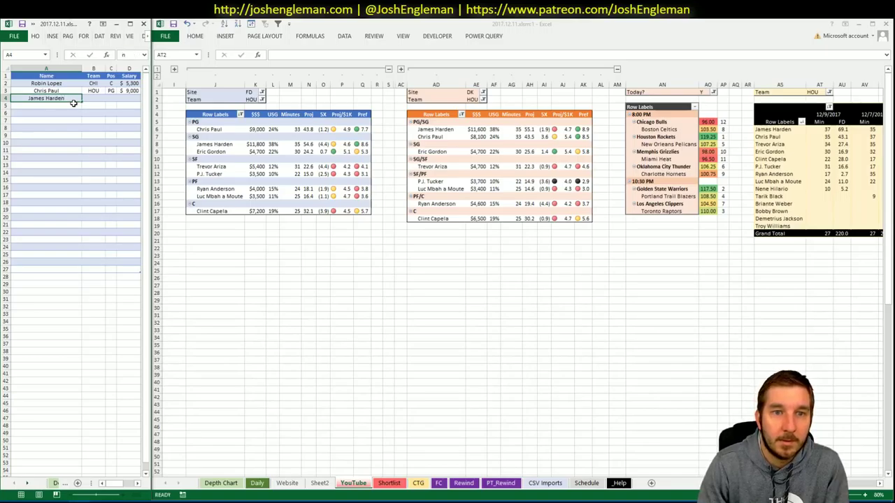
{"action": "key", "text": "Return"}
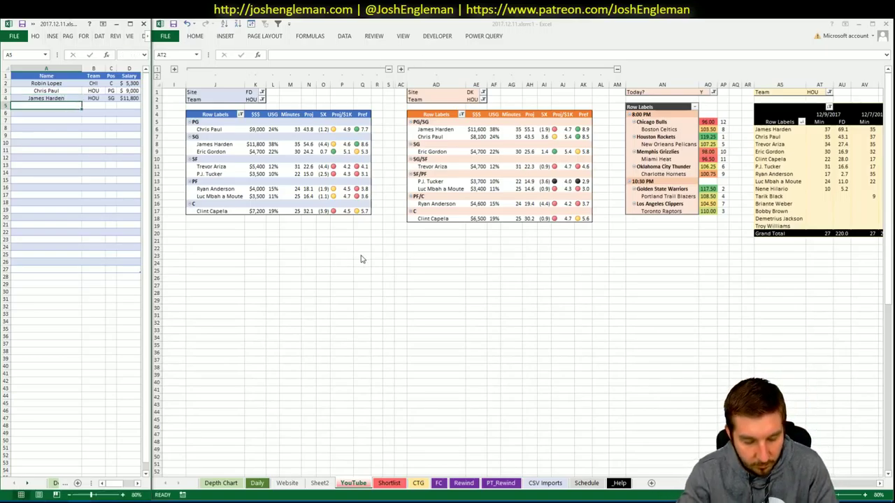
{"action": "type", "text": "Eric Gordon"}
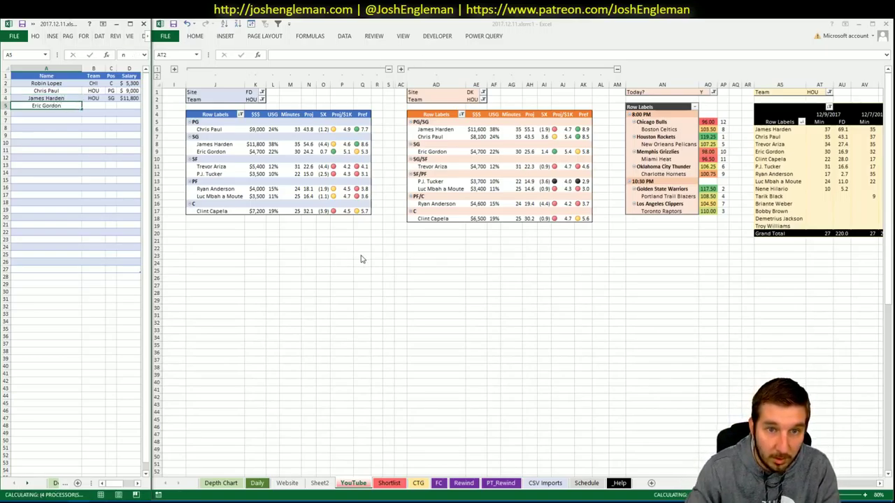
{"action": "key", "text": "Return"}
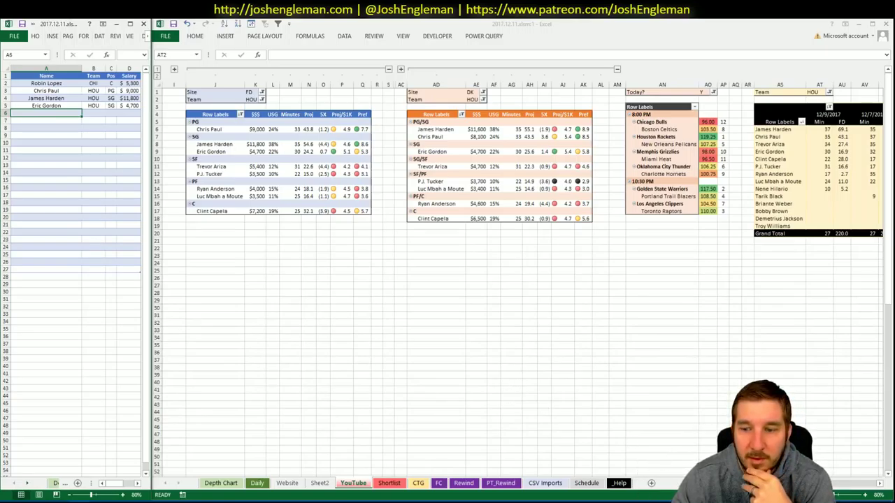
Compare the remaining Houston players' FD and DK projections with their minutes and FD points by game date.
{"action": "scroll", "coordinate": [517, 280], "scroll_direction": "right", "scroll_amount": 5}
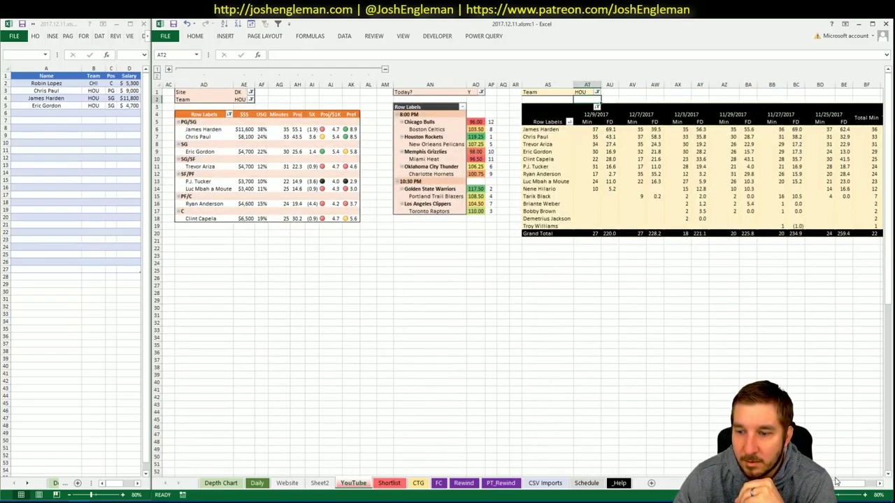
{"action": "scroll", "coordinate": [835, 480], "scroll_direction": "left", "scroll_amount": 5}
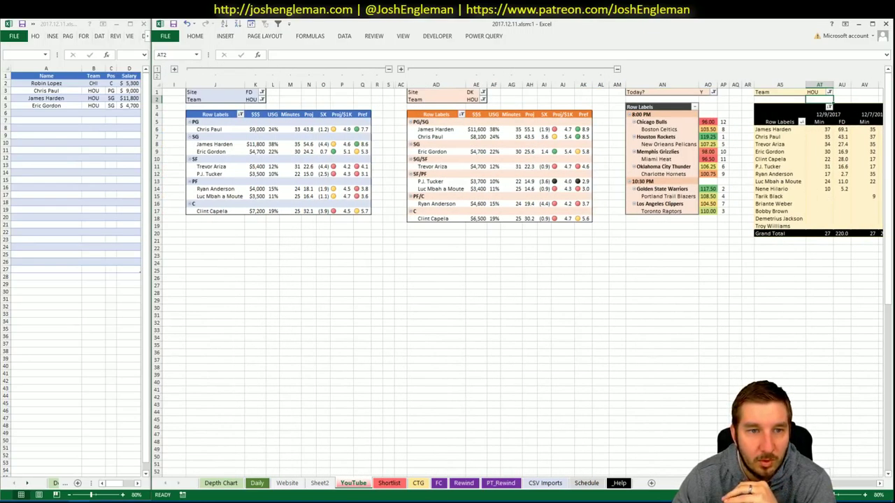
{"action": "scroll", "coordinate": [844, 471], "scroll_direction": "right", "scroll_amount": 5}
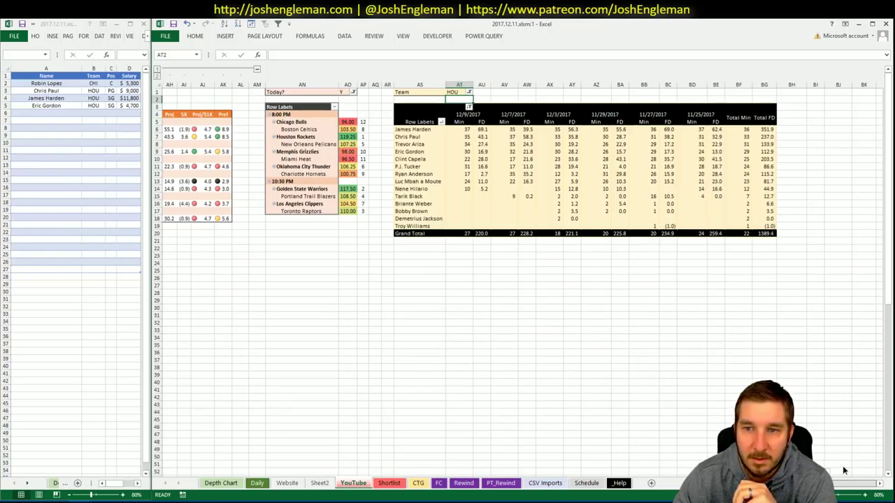
{"action": "scroll", "coordinate": [843, 471], "scroll_direction": "left", "scroll_amount": 5}
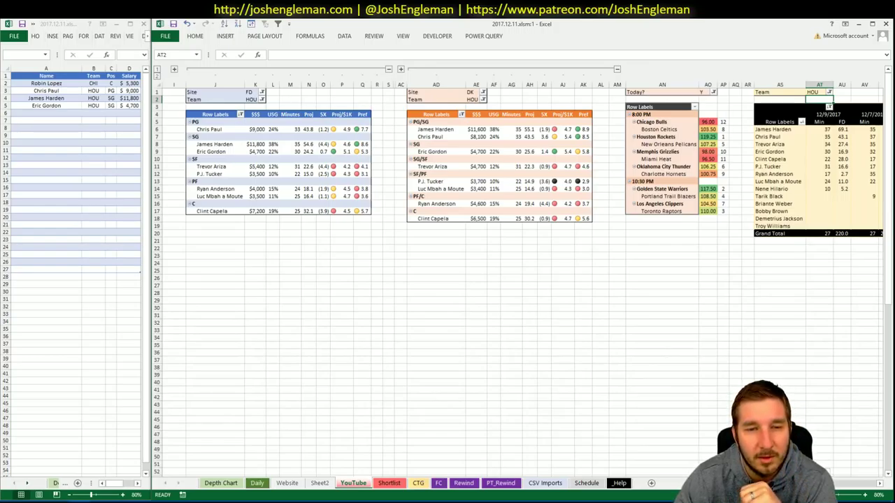
{"action": "scroll", "coordinate": [860, 464], "scroll_direction": "right", "scroll_amount": 5}
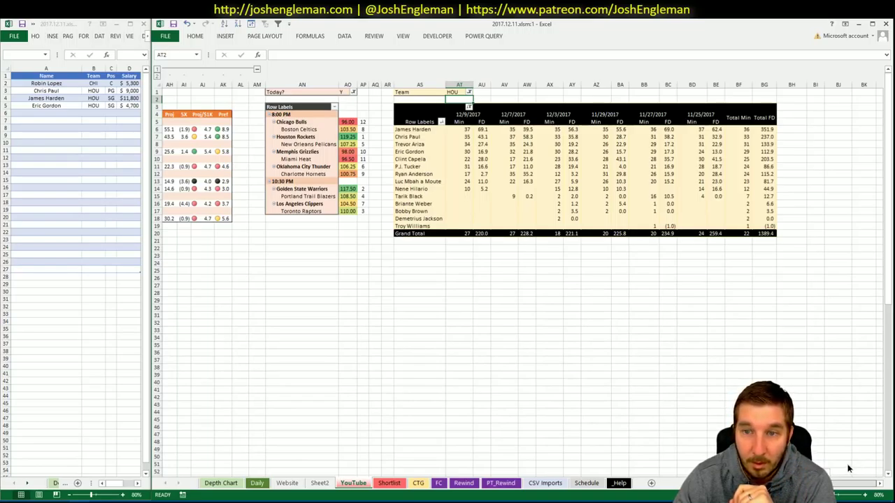
Check the Houston players' FD and DK salaries and projections once more against their minutes and FD points from recent games.
{"action": "scroll", "coordinate": [846, 468], "scroll_direction": "left", "scroll_amount": 3}
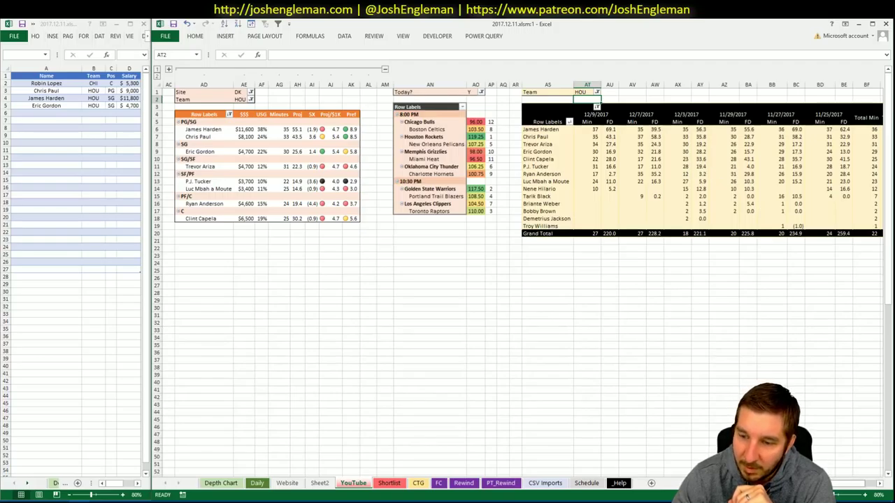
{"action": "scroll", "coordinate": [447, 279], "scroll_direction": "left", "scroll_amount": 6}
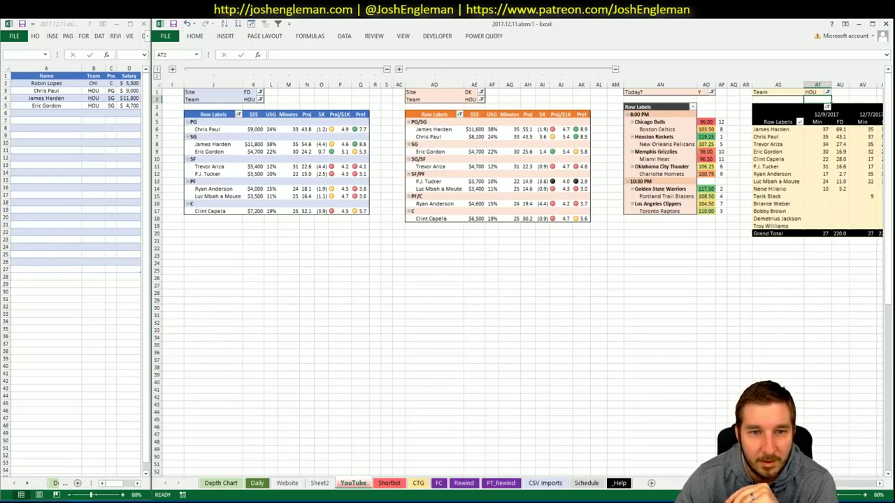
{"action": "scroll", "coordinate": [856, 488], "scroll_direction": "right", "scroll_amount": 6}
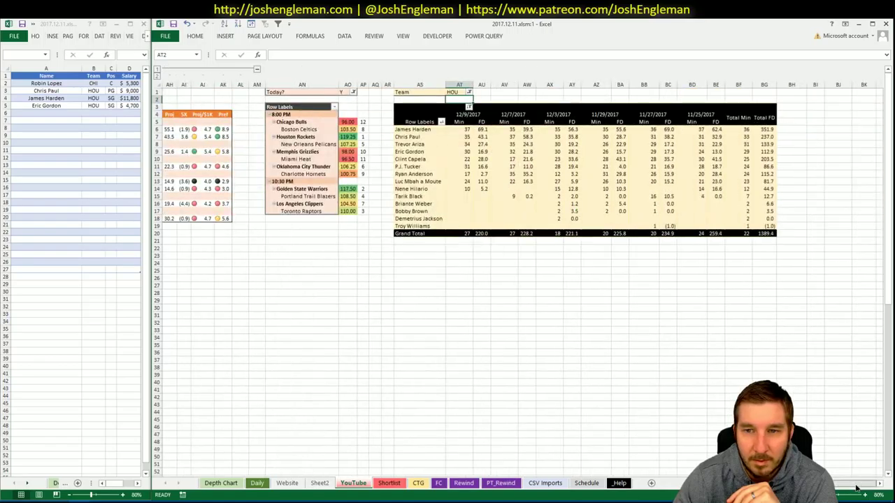
{"action": "scroll", "coordinate": [856, 488], "scroll_direction": "left", "scroll_amount": 6}
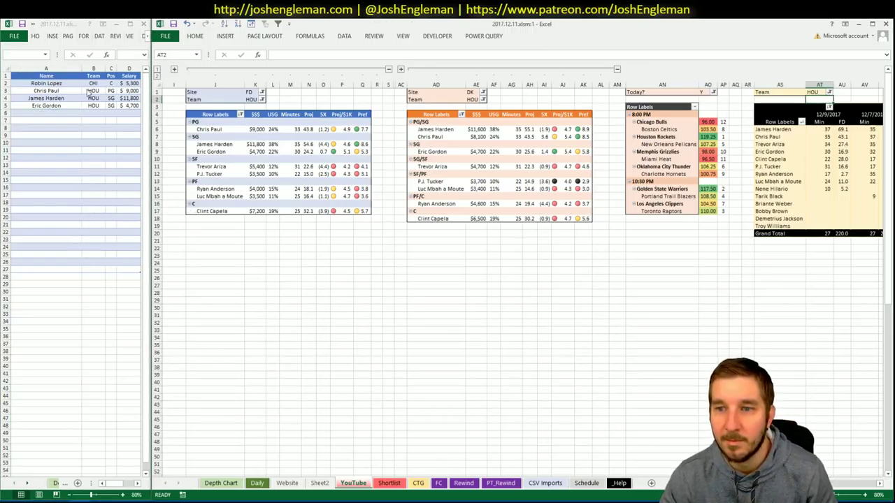
Set the Team filter to NOP in the FD table, the DK table and the minutes-by-date table.
{"action": "left_click", "coordinate": [262, 100]}
{"action": "left_click", "coordinate": [250, 99]}
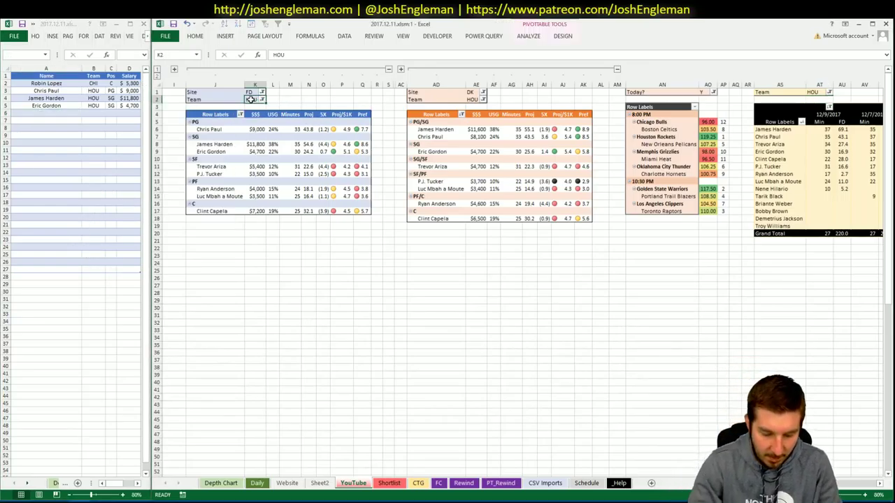
{"action": "type", "text": "NOP"}
{"action": "key", "text": "Tab"}
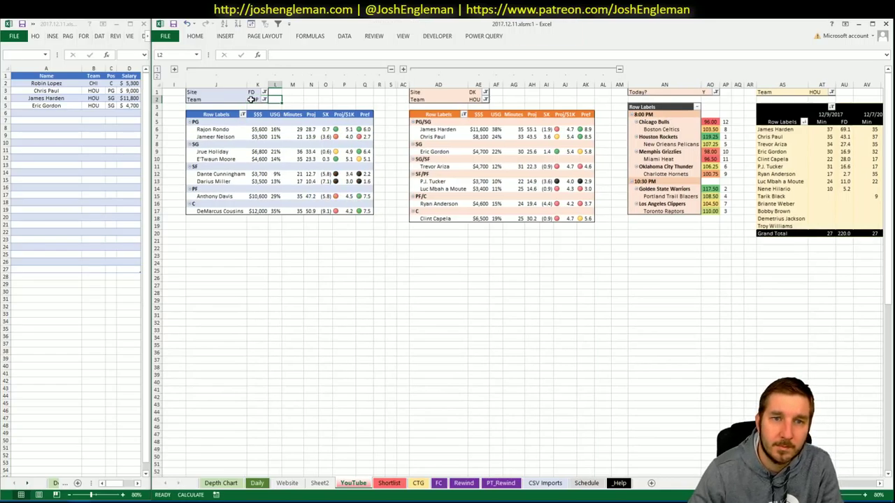
{"action": "left_click", "coordinate": [476, 100]}
{"action": "type", "text": "NOP"}
{"action": "key", "text": "Return"}
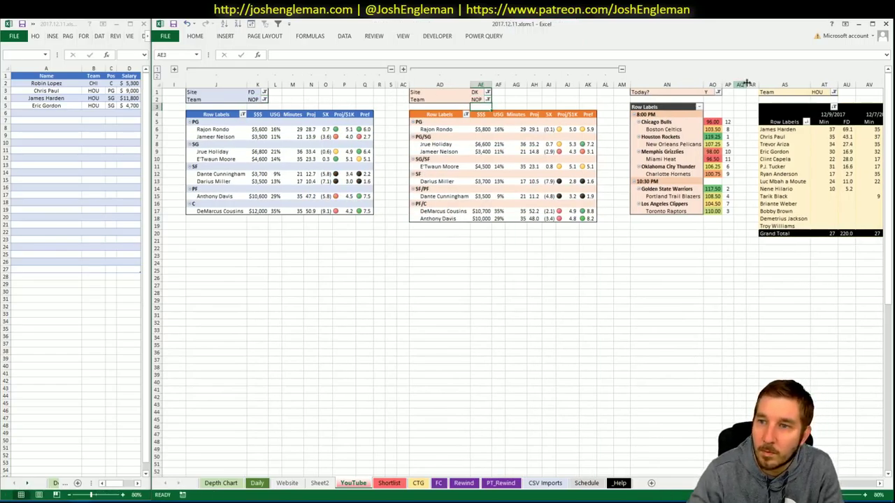
{"action": "left_click", "coordinate": [818, 92]}
{"action": "type", "text": "NOP"}
{"action": "key", "text": "Return"}
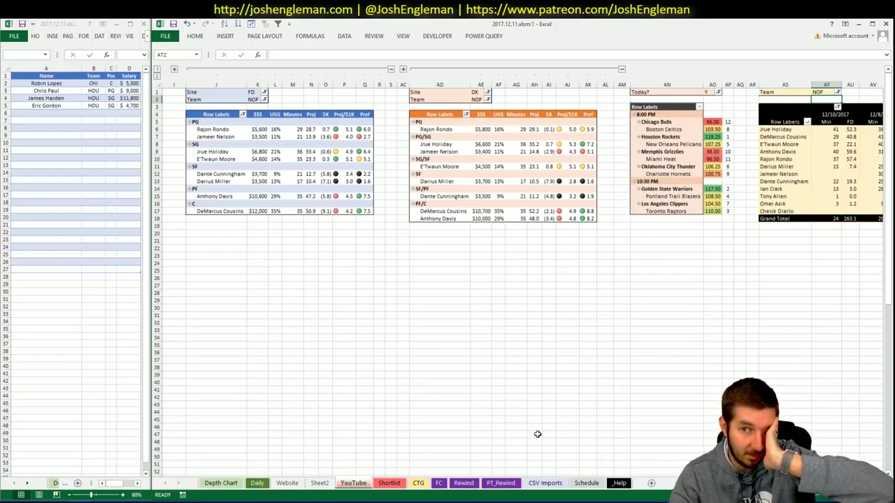
{"action": "left_click", "coordinate": [624, 345]}
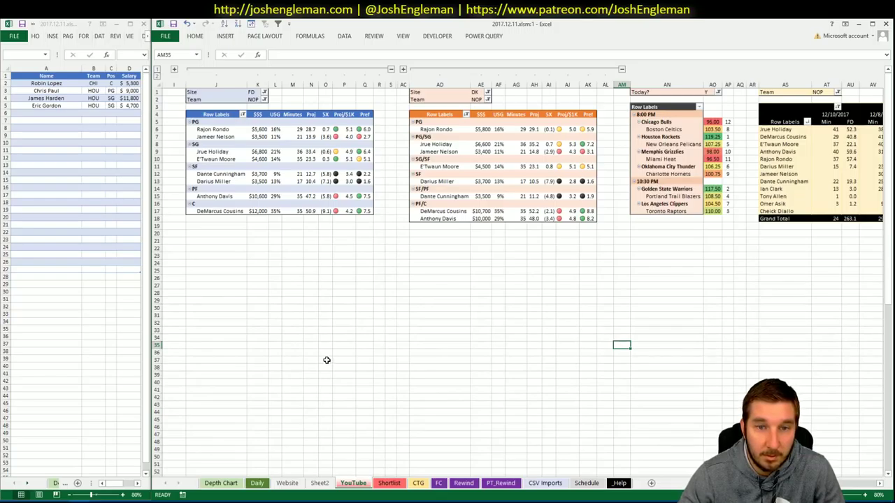
Switch to Cleaning the Glass in the browser, open the New Orleans Pelicans page and copy the player rows of the Shooting: Frequency table.
{"action": "key", "text": "alt+Tab"}
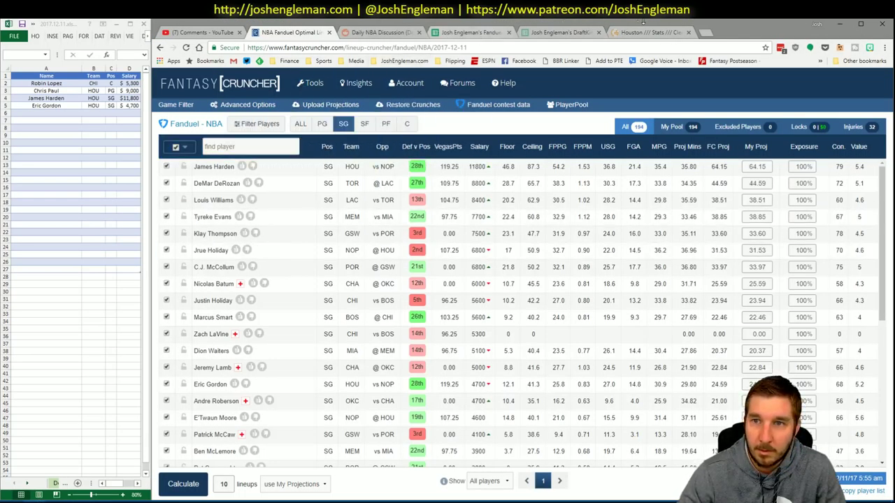
{"action": "left_click", "coordinate": [645, 31]}
{"action": "left_click", "coordinate": [280, 106]}
{"action": "type", "text": "p"}
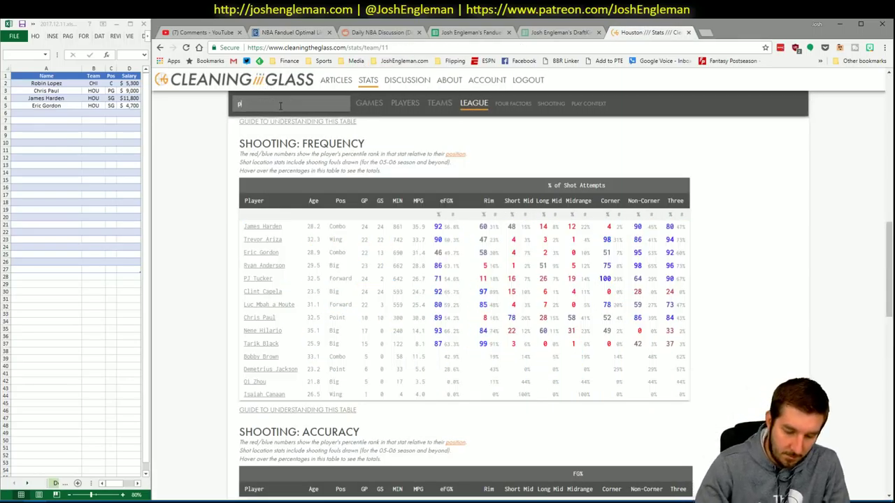
{"action": "type", "text": "elican"}
{"action": "key", "text": "Return"}
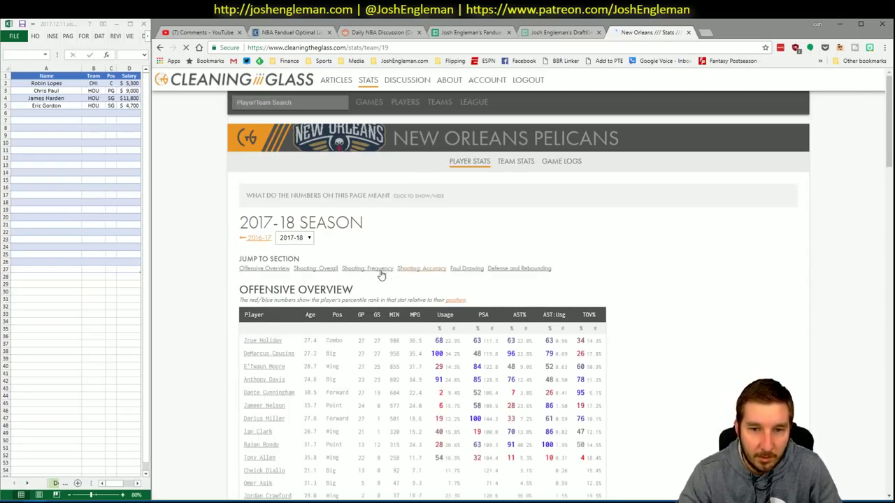
{"action": "left_click", "coordinate": [381, 272]}
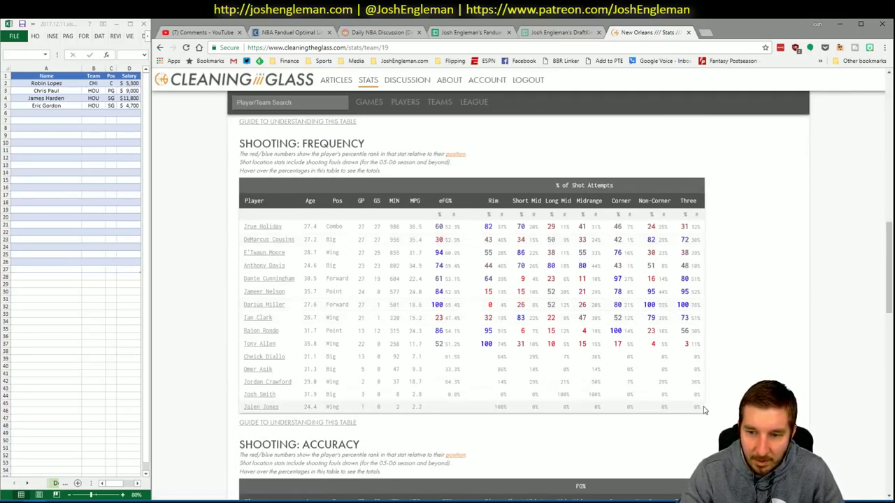
{"action": "left_click_drag", "start_coordinate": [702, 411], "coordinate": [245, 231]}
Back in Excel, set the opponent on the CTG sheet to HOU.
{"action": "key", "text": "alt+Tab"}
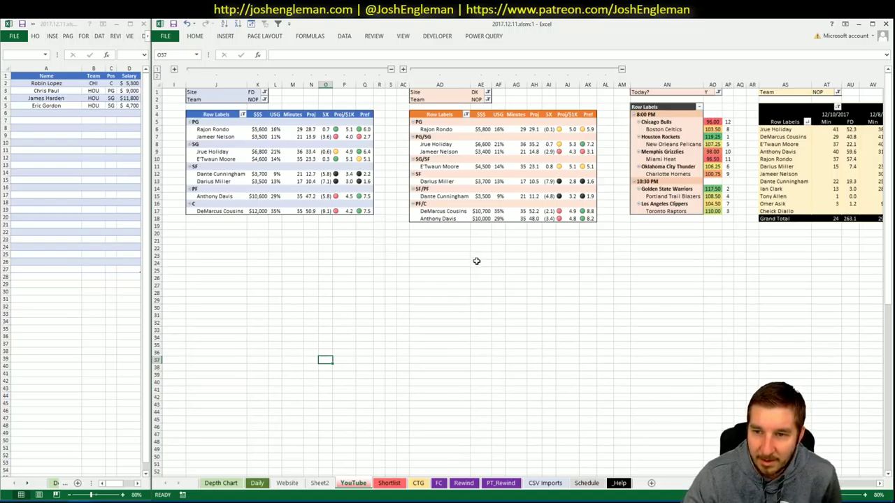
{"action": "left_click", "coordinate": [417, 482]}
{"action": "left_click", "coordinate": [250, 118]}
{"action": "type", "text": "HOU"}
{"action": "key", "text": "Return"}
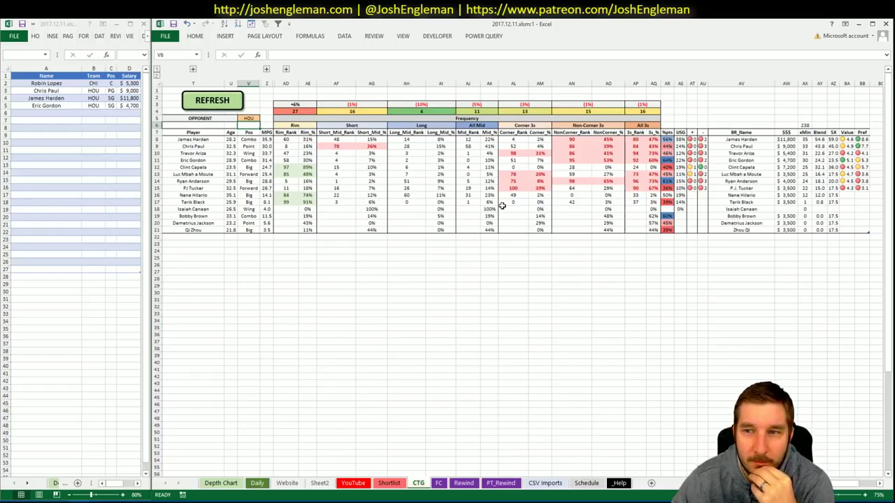
Paste the Pelicans' shooting frequency rows from Cleaning the Glass into the player table on the CTG sheet.
{"action": "key", "text": "alt+Tab"}
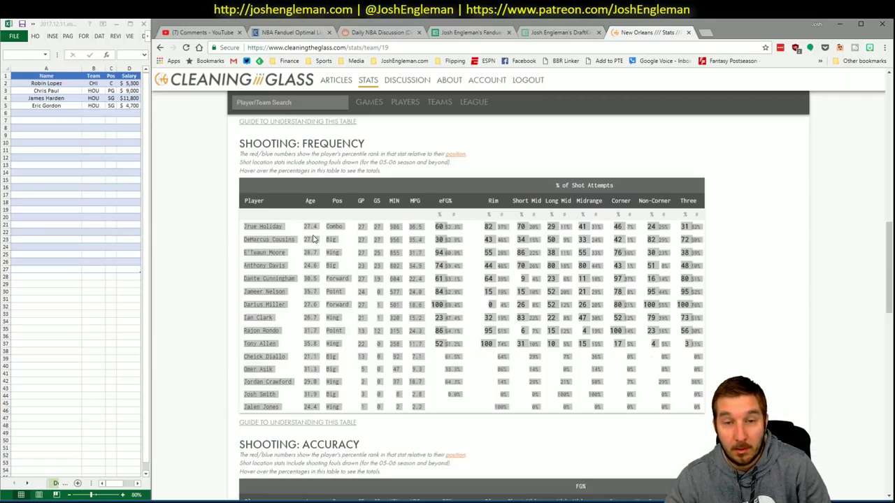
{"action": "key", "text": "alt+Tab"}
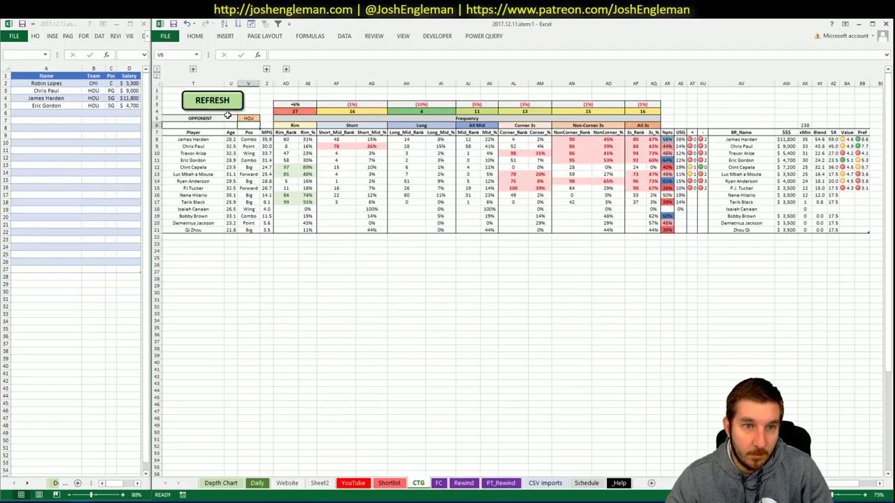
{"action": "left_click", "coordinate": [228, 116]}
{"action": "key", "text": "Down"}
{"action": "key", "text": "Down"}
{"action": "key", "text": "ctrl+v"}
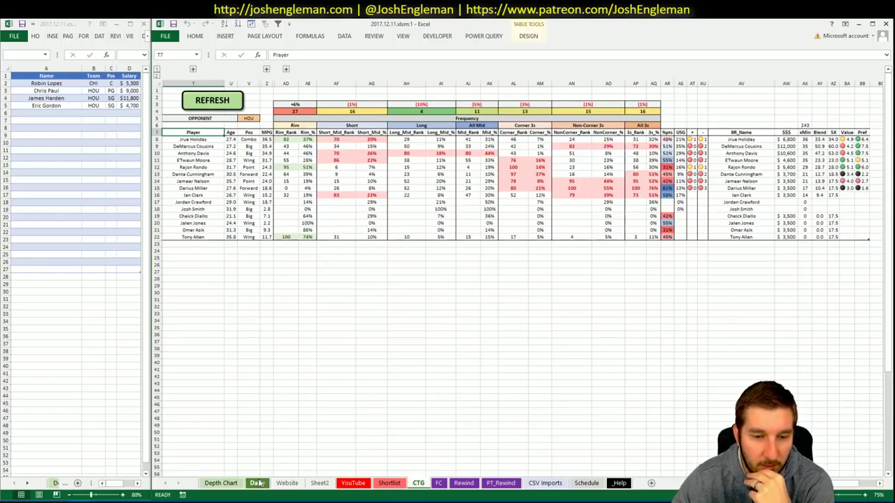
Compare the New Orleans players' projections and recent minutes on the YouTube sheet and add Rajon Rondo to the Name column below Eric Gordon.
{"action": "left_click", "coordinate": [368, 483]}
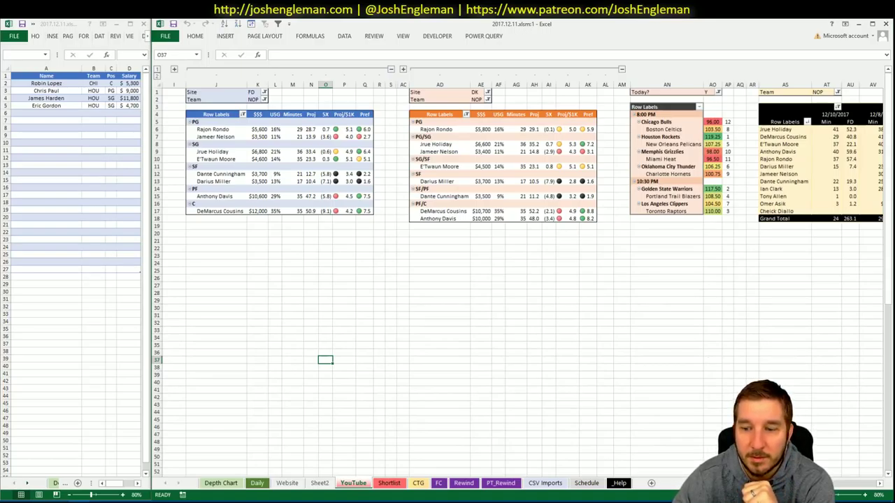
{"action": "scroll", "coordinate": [518, 280], "scroll_direction": "right", "scroll_amount": 1}
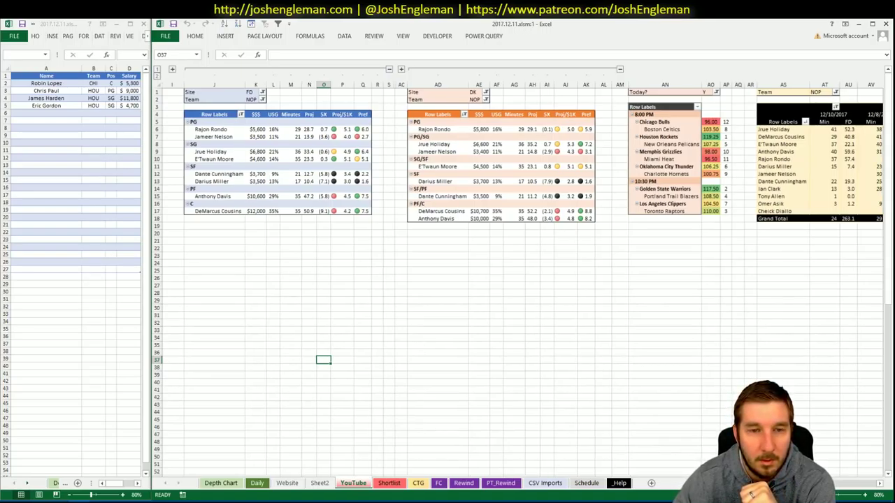
{"action": "scroll", "coordinate": [517, 280], "scroll_direction": "right", "scroll_amount": 8}
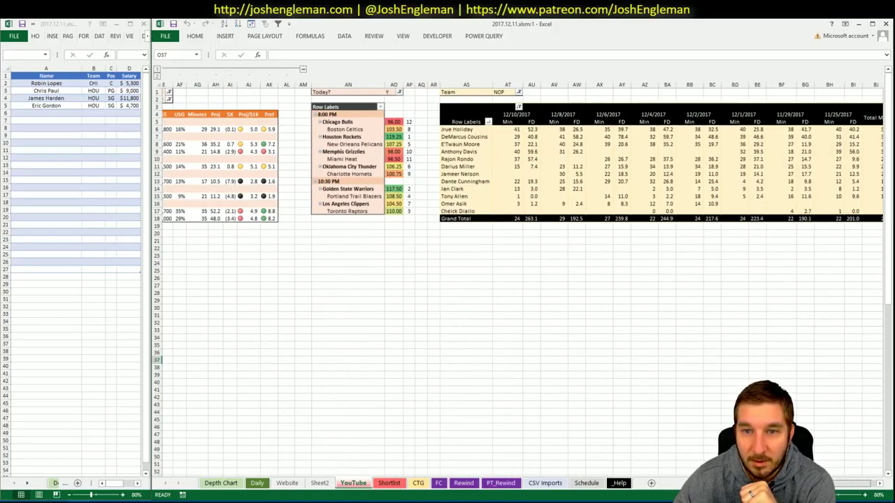
{"action": "scroll", "coordinate": [237, 370], "scroll_direction": "left", "scroll_amount": 10}
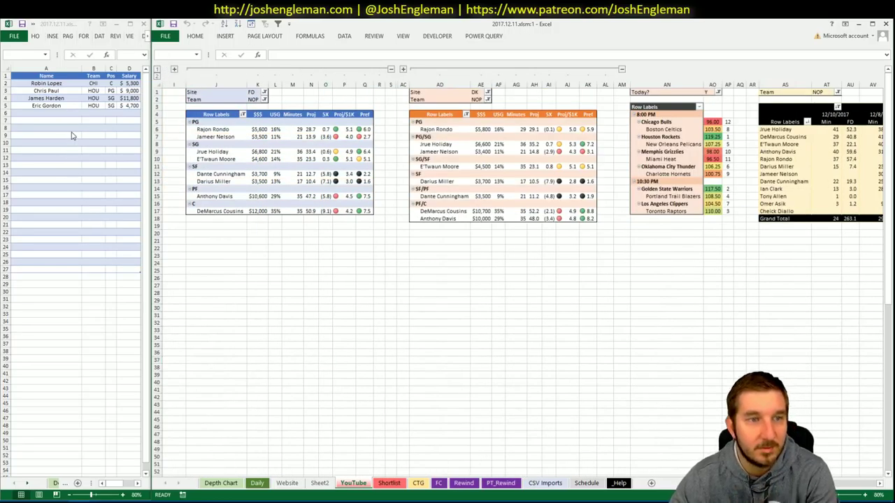
{"action": "left_click", "coordinate": [65, 112]}
{"action": "type", "text": "Rajon Rondo"}
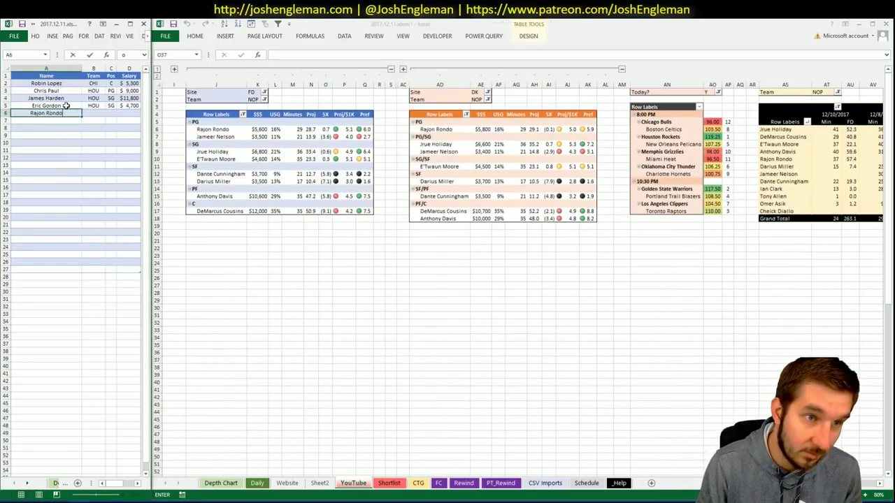
{"action": "key", "text": "Return"}
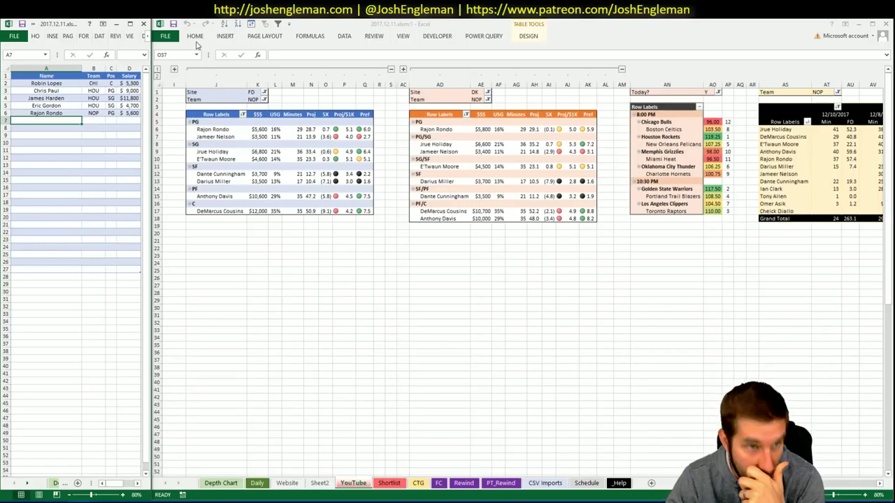
Switch to FantasyCruncher, review Rajon Rondo's news and game log among the FanDuel point guards, and filter his games by opponent LAC.
{"action": "key", "text": "alt+Tab"}
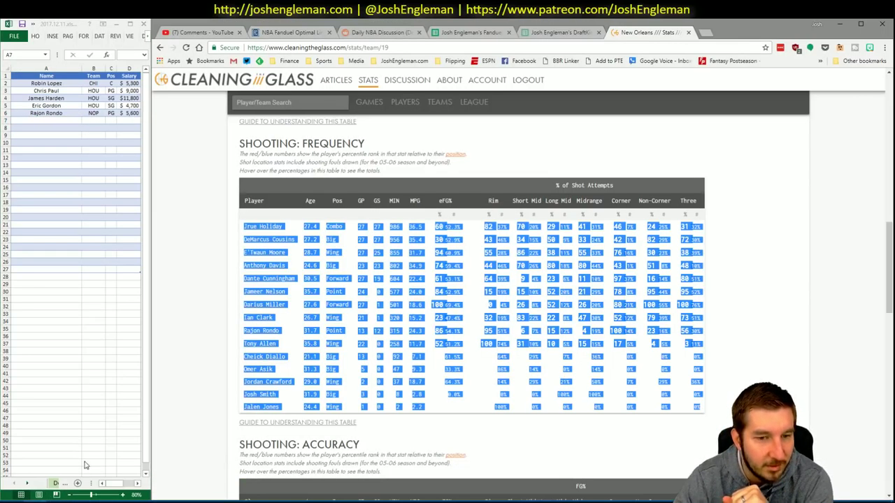
{"action": "left_click", "coordinate": [292, 32]}
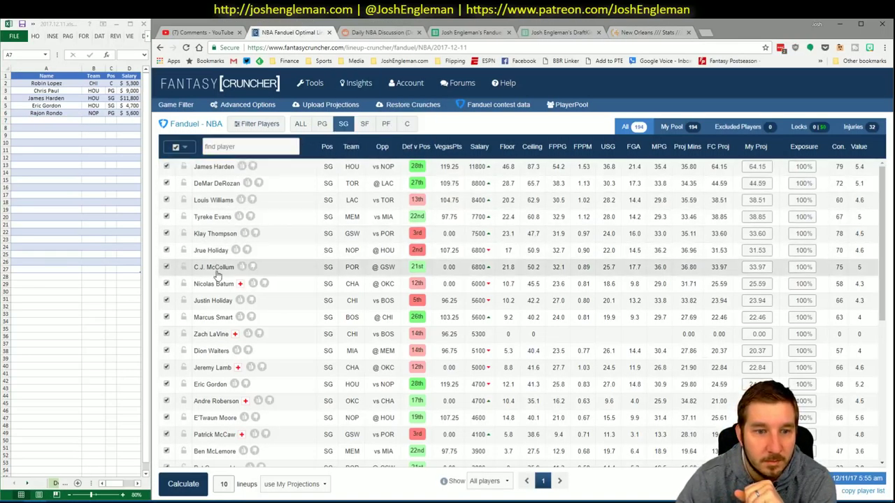
{"action": "left_click", "coordinate": [321, 124]}
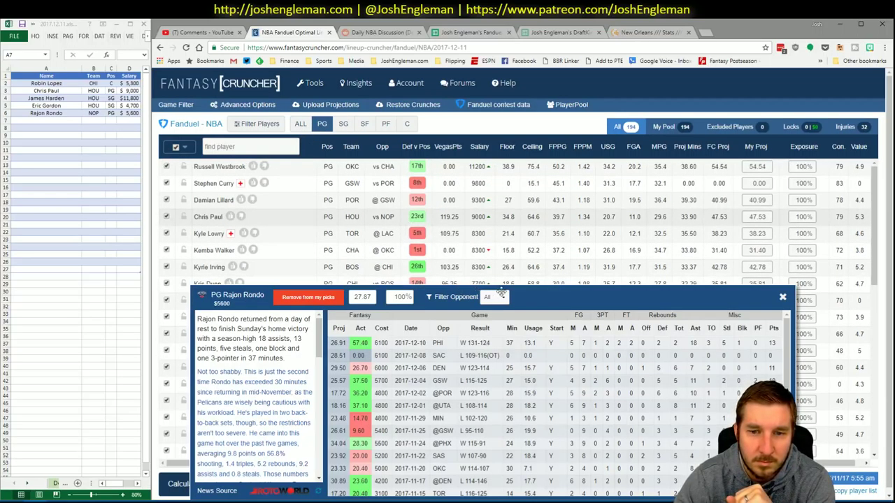
{"action": "left_click", "coordinate": [494, 297]}
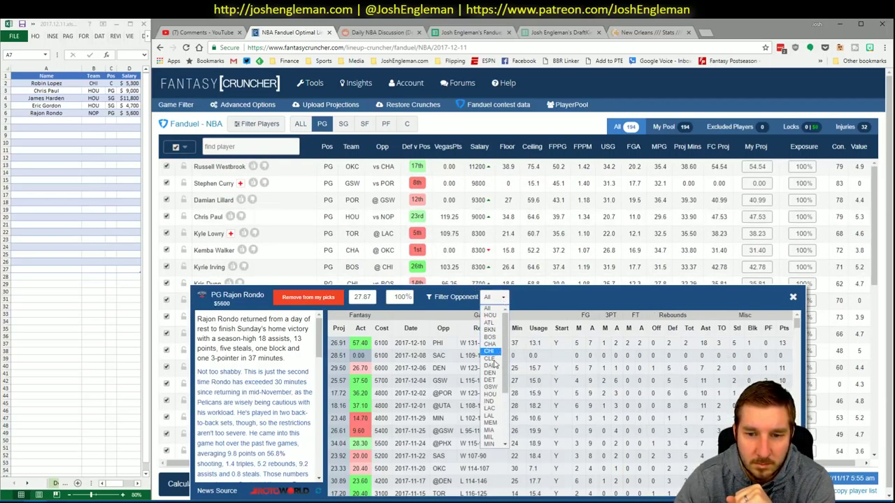
{"action": "left_click", "coordinate": [496, 408]}
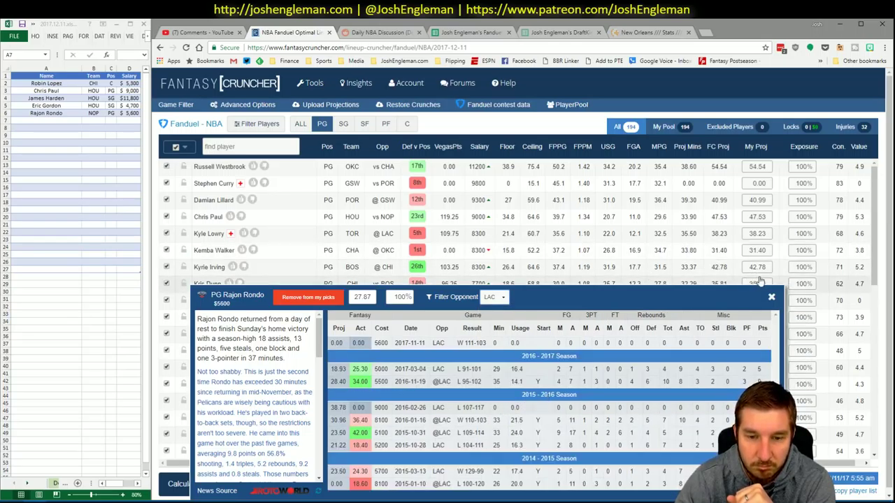
{"action": "left_click", "coordinate": [771, 297]}
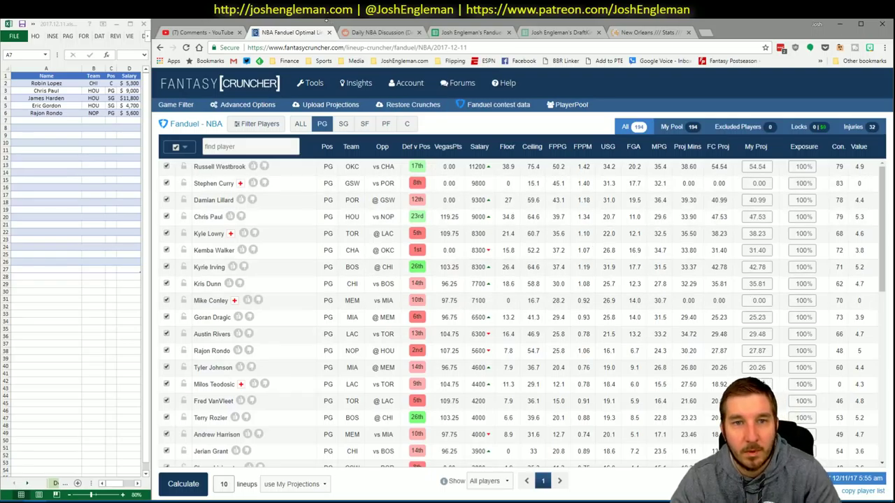
Return to Excel and examine the New Orleans players' minutes and FD points by game date beside their projections.
{"action": "key", "text": "alt+Tab"}
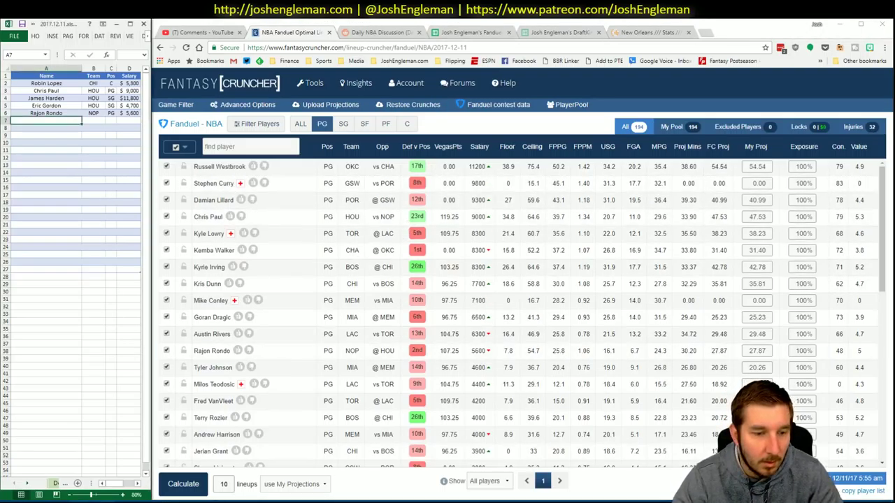
{"action": "left_click", "coordinate": [105, 461]}
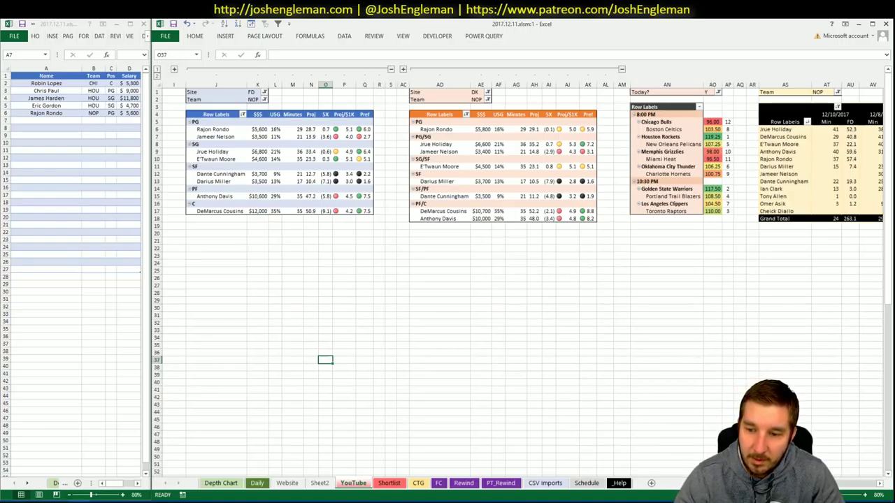
{"action": "scroll", "coordinate": [845, 495], "scroll_direction": "right", "scroll_amount": 10}
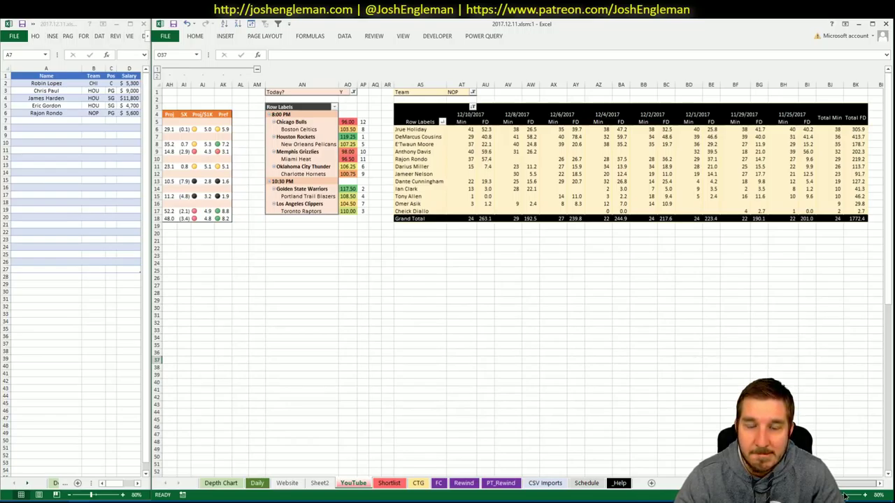
{"action": "scroll", "coordinate": [844, 495], "scroll_direction": "left", "scroll_amount": 10}
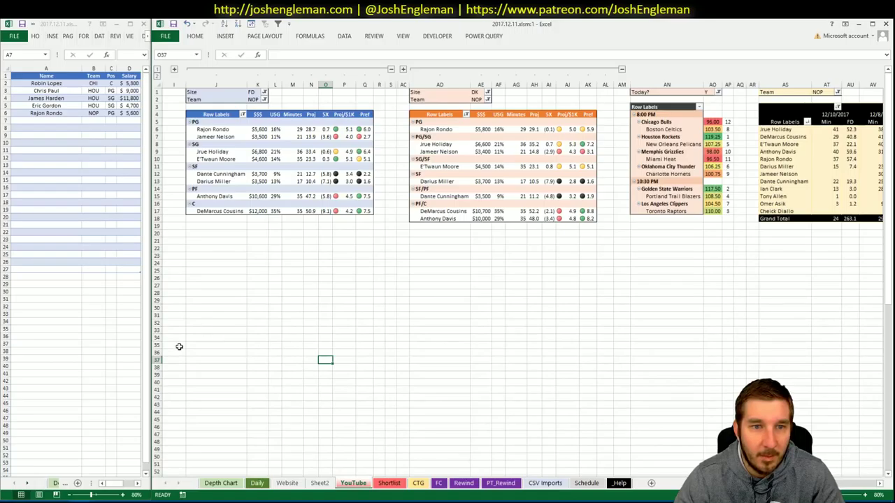
Switch to FantasyCruncher, list the FanDuel shooting guards and review Jrue Holiday's news and game log.
{"action": "key", "text": "alt+Tab"}
{"action": "left_click", "coordinate": [343, 123]}
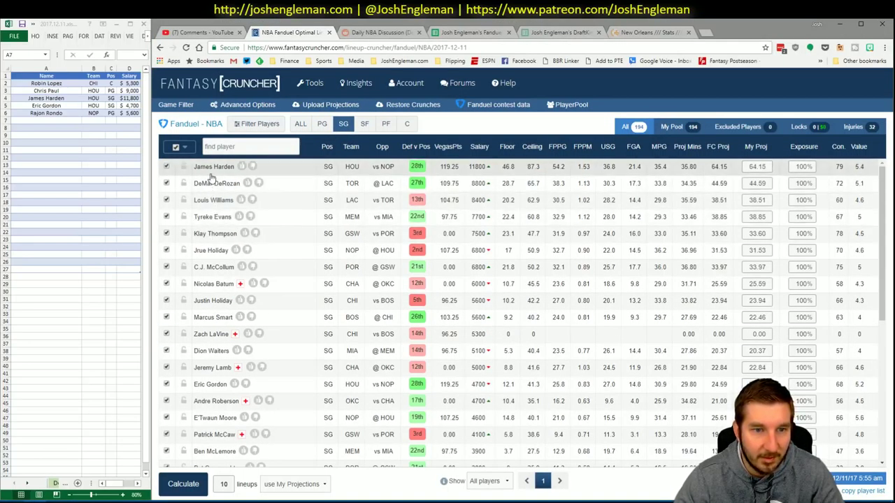
{"action": "left_click", "coordinate": [212, 251]}
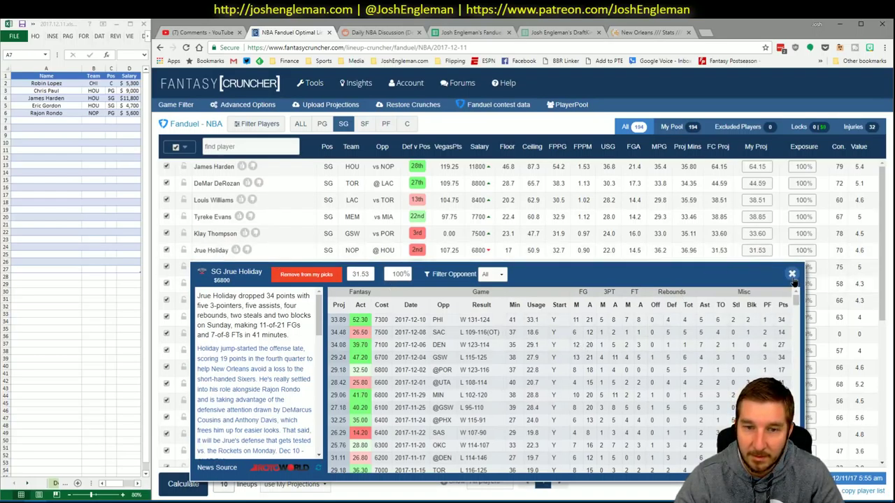
{"action": "left_click", "coordinate": [792, 274]}
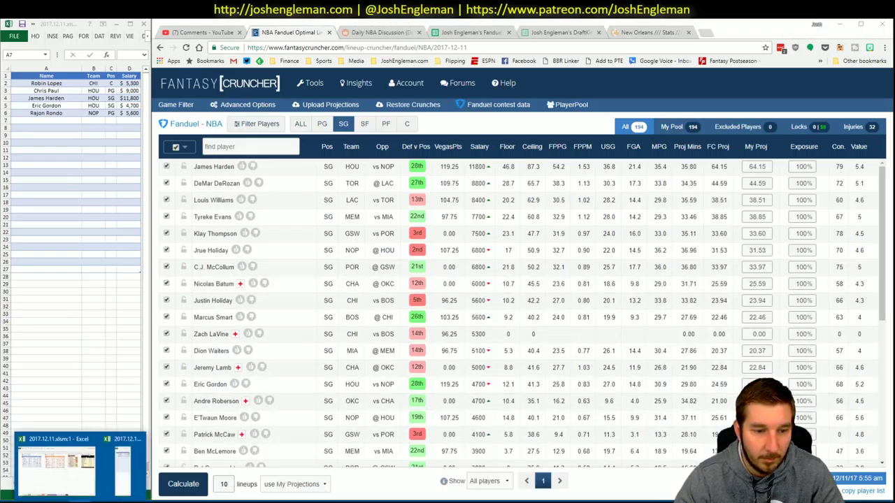
Return to Excel and compare Jrue Holiday's projections with the other guards on the Daily sheet.
{"action": "left_click", "coordinate": [82, 482]}
{"action": "left_click", "coordinate": [256, 483]}
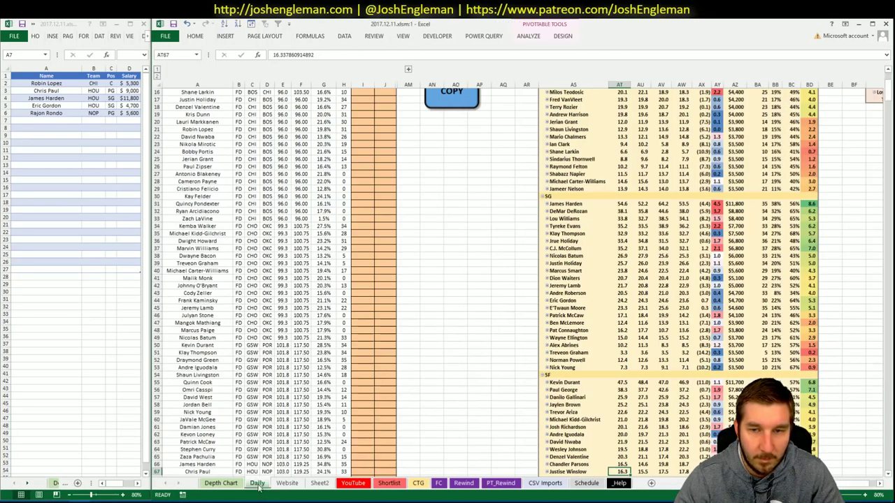
{"action": "scroll", "coordinate": [714, 299], "scroll_direction": "up", "scroll_amount": 5}
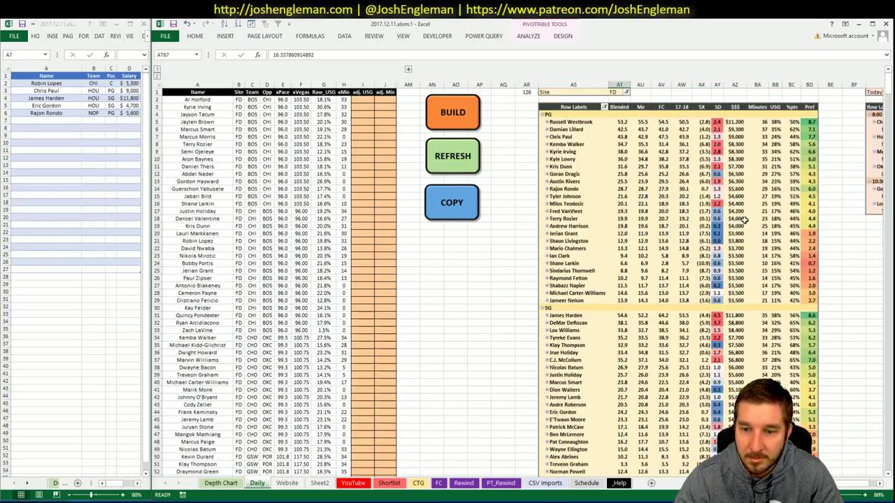
{"action": "scroll", "coordinate": [744, 245], "scroll_direction": "down", "scroll_amount": 2}
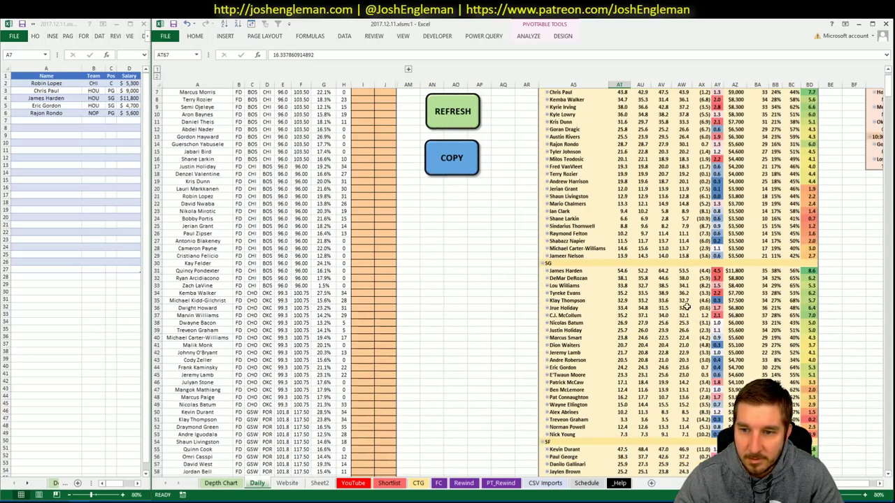
Go back to the YouTube sheet and add Jrue Holiday to the Name column below Rajon Rondo.
{"action": "left_click", "coordinate": [353, 483]}
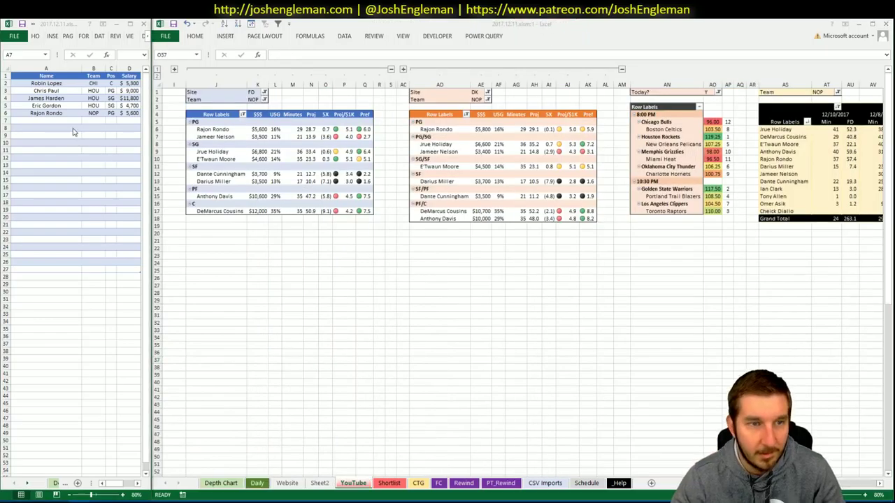
{"action": "left_click", "coordinate": [72, 123]}
{"action": "type", "text": "Jrue Holiday"}
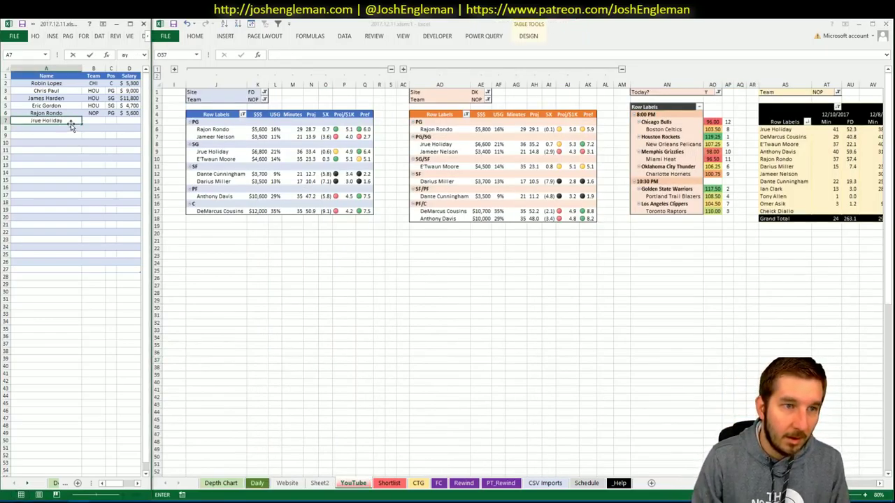
{"action": "key", "text": "Return"}
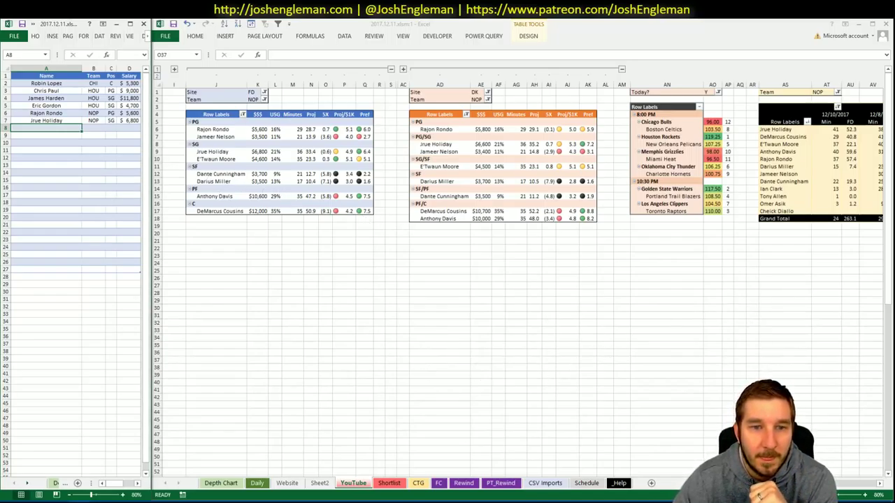
Check the New Orleans players' projections and recent games on the YouTube sheet and add Anthony Davis to the Name column below Jrue Holiday.
{"action": "left_click", "coordinate": [325, 359]}
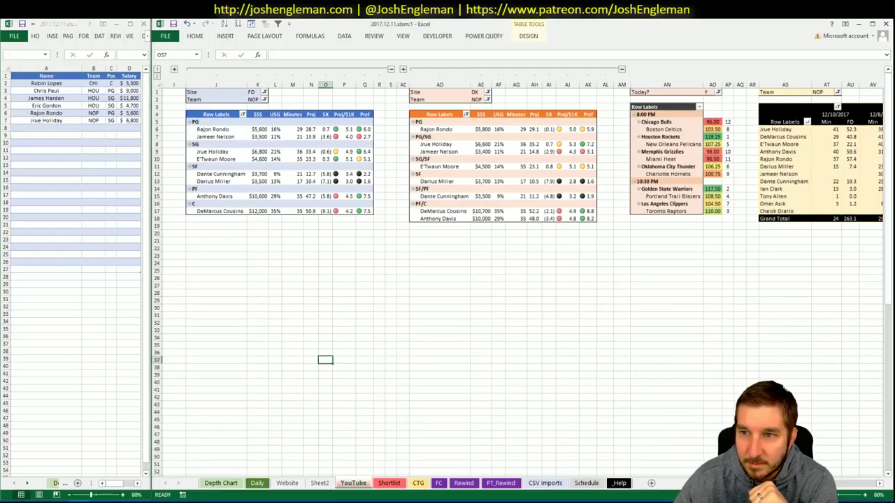
{"action": "scroll", "coordinate": [325, 360], "scroll_direction": "right", "scroll_amount": 1}
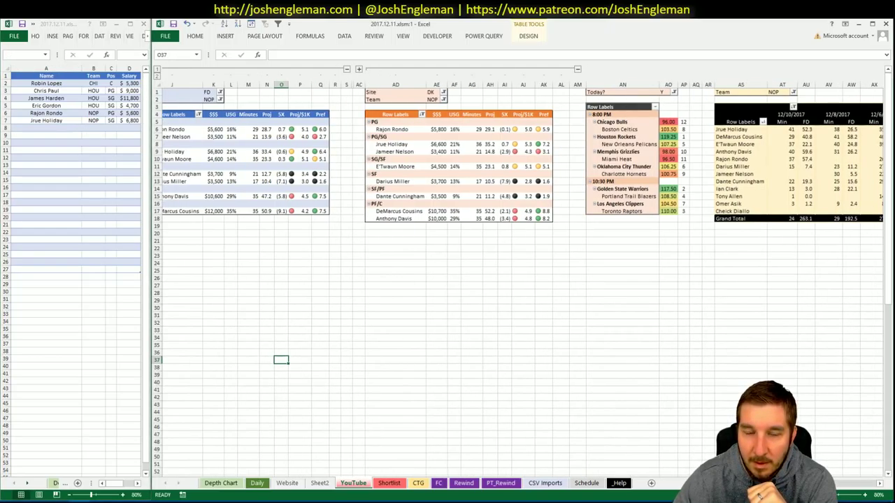
{"action": "scroll", "coordinate": [523, 270], "scroll_direction": "left", "scroll_amount": 1}
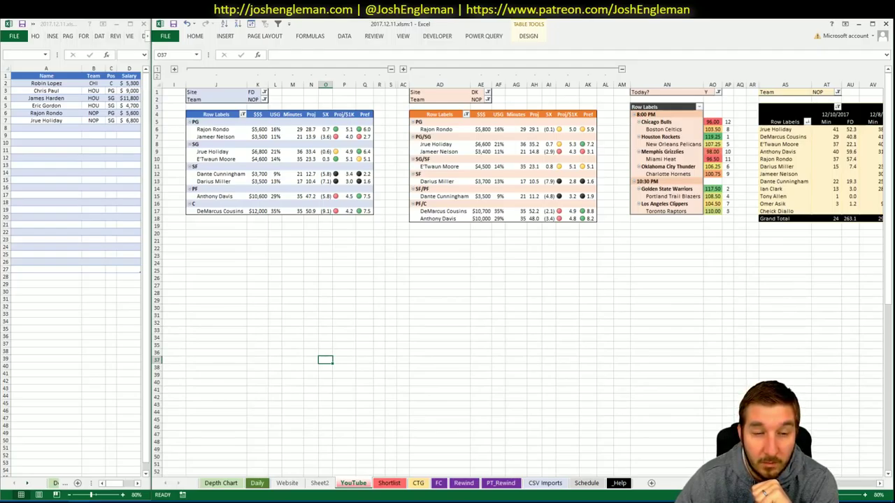
{"action": "scroll", "coordinate": [523, 271], "scroll_direction": "right", "scroll_amount": 6}
{"action": "scroll", "coordinate": [523, 270], "scroll_direction": "left", "scroll_amount": 6}
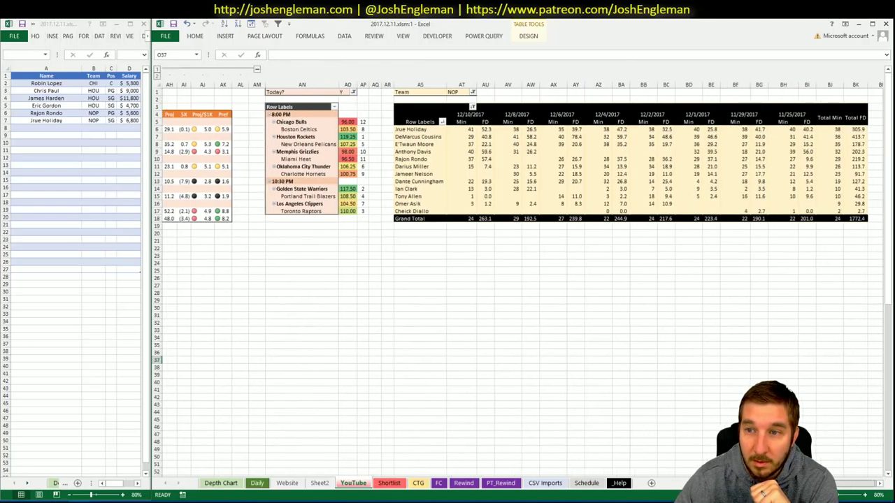
{"action": "left_click", "coordinate": [294, 254]}
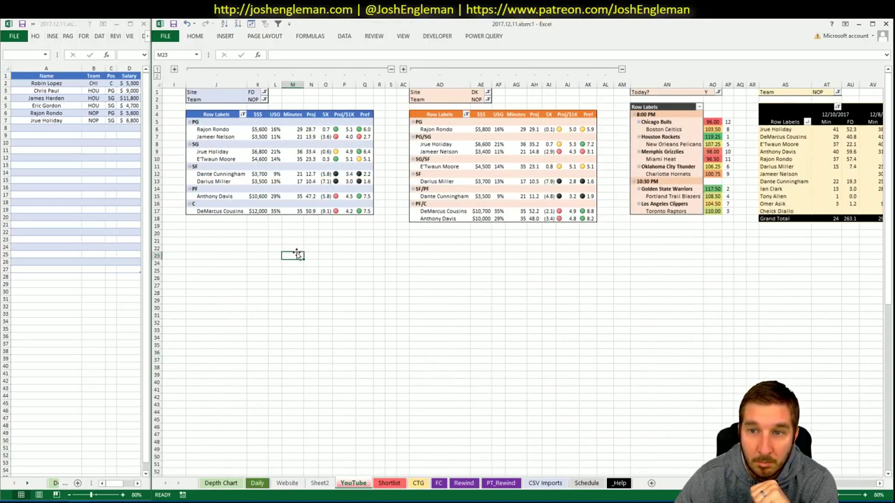
{"action": "left_click", "coordinate": [49, 129]}
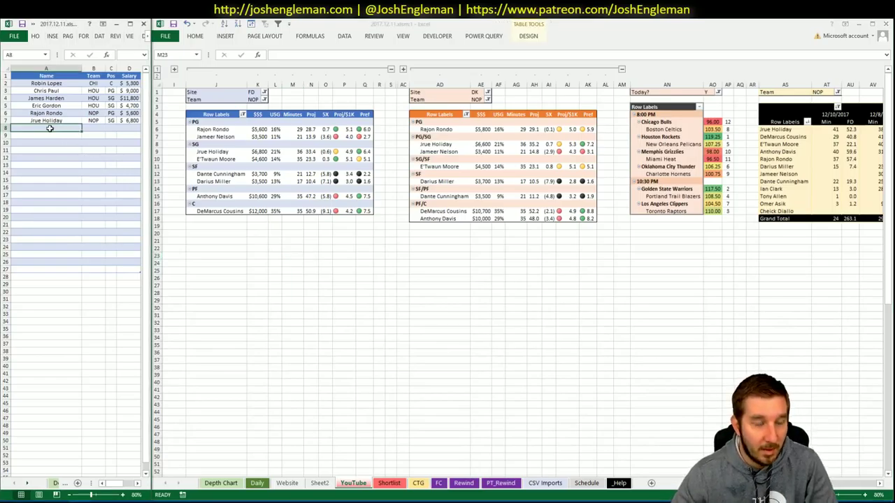
{"action": "type", "text": "Anthony Davis"}
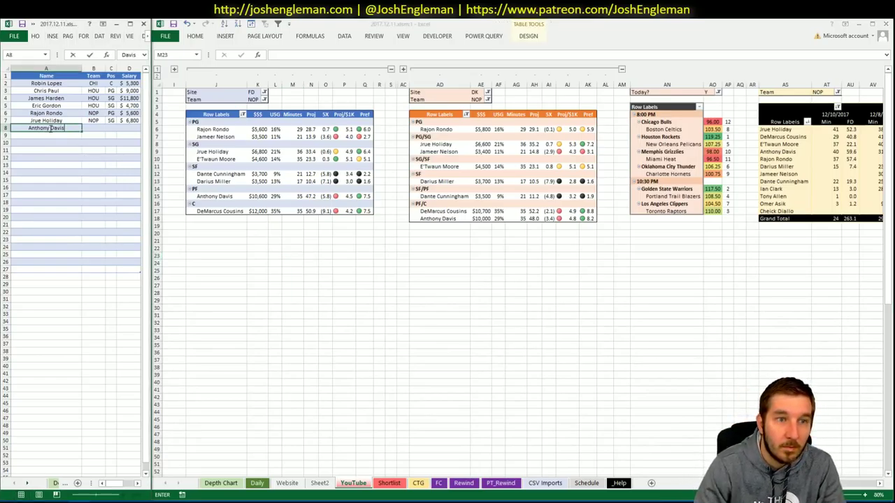
{"action": "key", "text": "Return"}
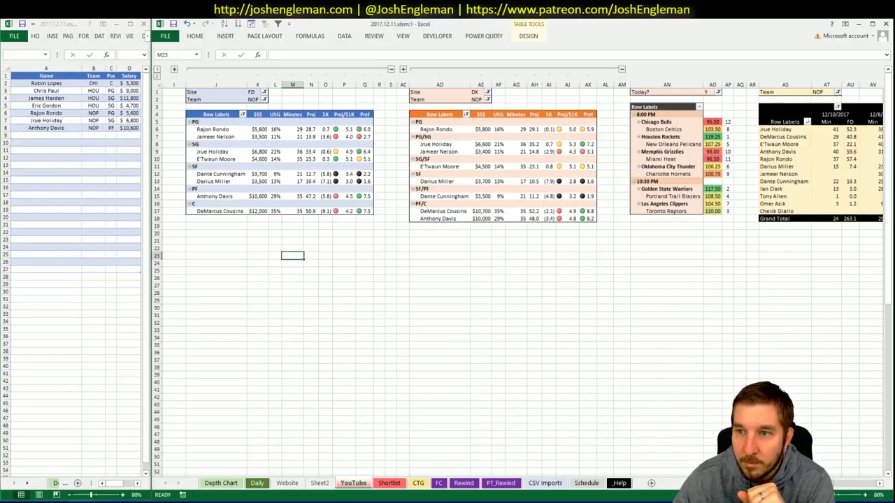
Review the remaining New Orleans players' minutes and FD points by game date against their projections.
{"action": "scroll", "coordinate": [860, 487], "scroll_direction": "right", "scroll_amount": 5}
{"action": "scroll", "coordinate": [859, 487], "scroll_direction": "left", "scroll_amount": 3}
{"action": "scroll", "coordinate": [859, 487], "scroll_direction": "right", "scroll_amount": 6}
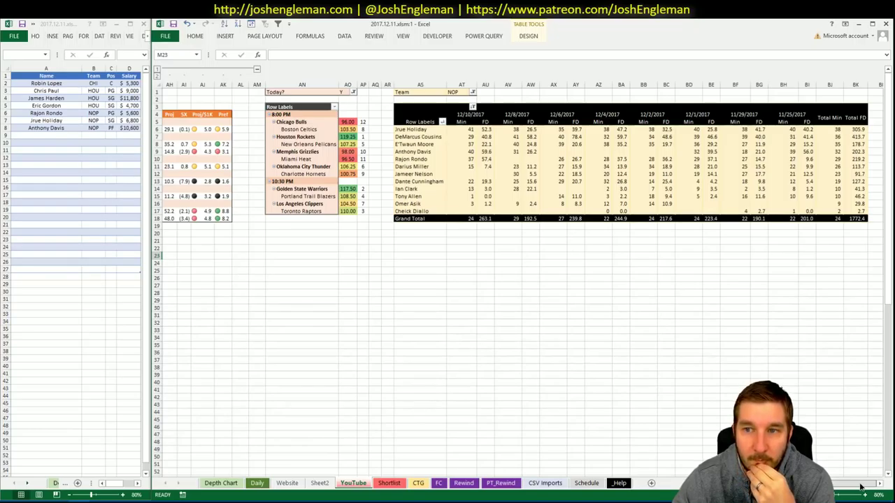
{"action": "scroll", "coordinate": [856, 485], "scroll_direction": "left", "scroll_amount": 10}
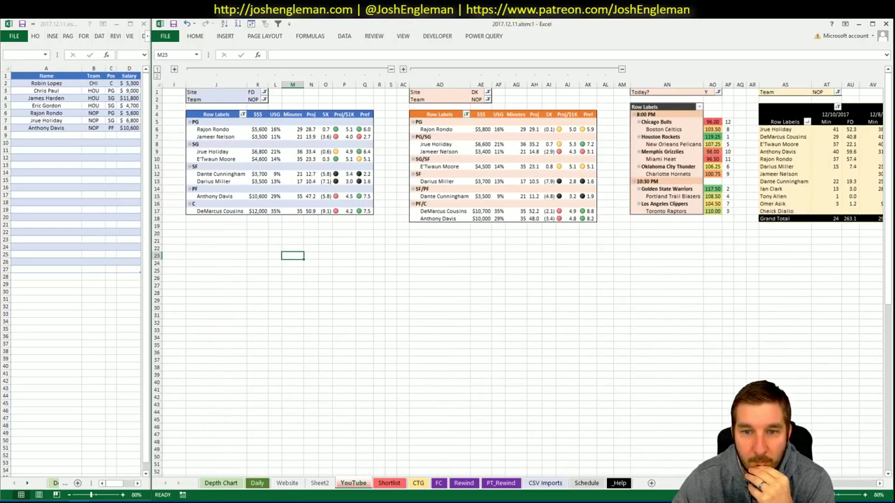
Expand the collapsed all-teams FanDuel projection table on the YouTube sheet and look through its players by position.
{"action": "left_click", "coordinate": [260, 485]}
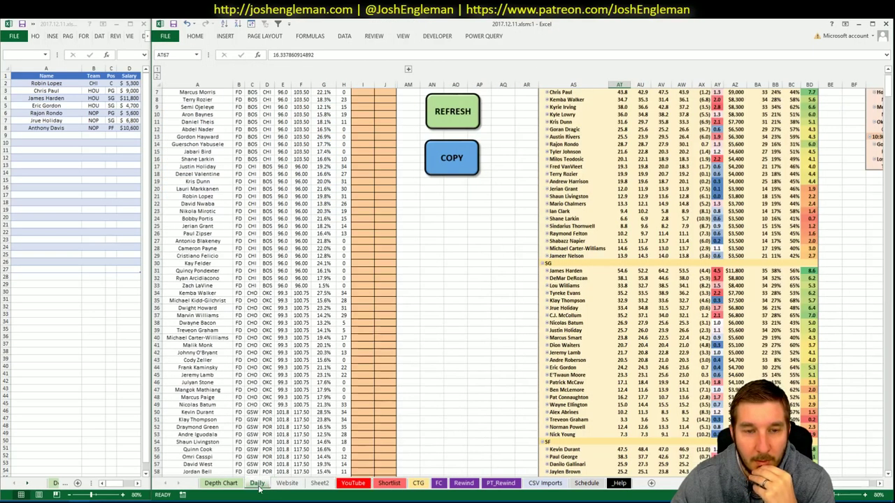
{"action": "left_click", "coordinate": [354, 484]}
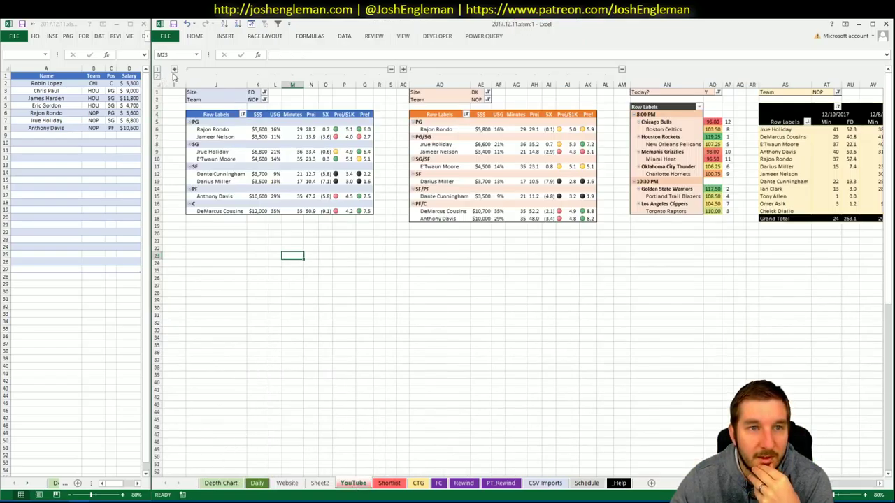
{"action": "left_click", "coordinate": [174, 70]}
{"action": "scroll", "coordinate": [552, 323], "scroll_direction": "down", "scroll_amount": 15}
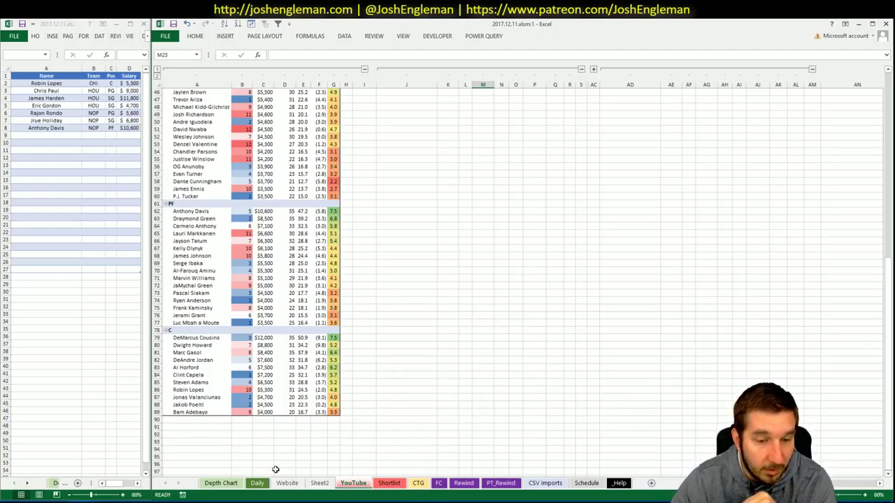
Check Eric Gordon's FC projection among the shooting guards on the Daily sheet.
{"action": "left_click", "coordinate": [259, 483]}
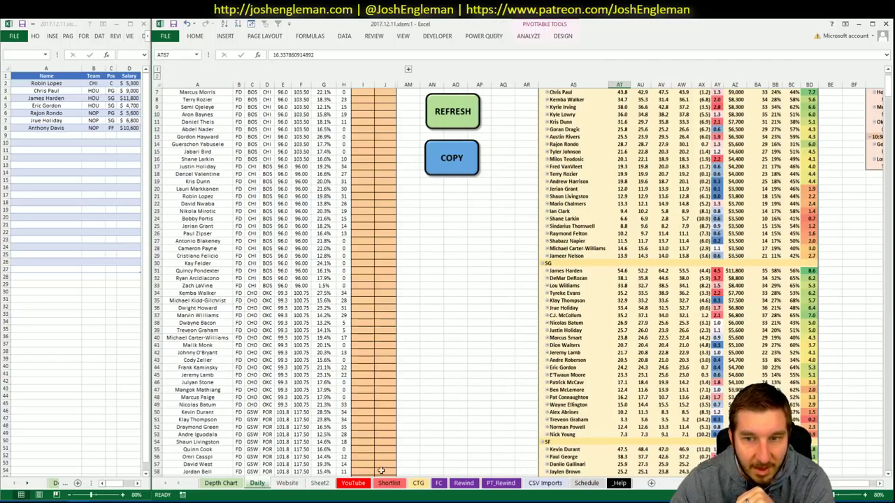
{"action": "left_click", "coordinate": [552, 374]}
{"action": "key", "text": "Up"}
{"action": "key", "text": "Right"}
{"action": "key", "text": "Right"}
{"action": "key", "text": "Right"}
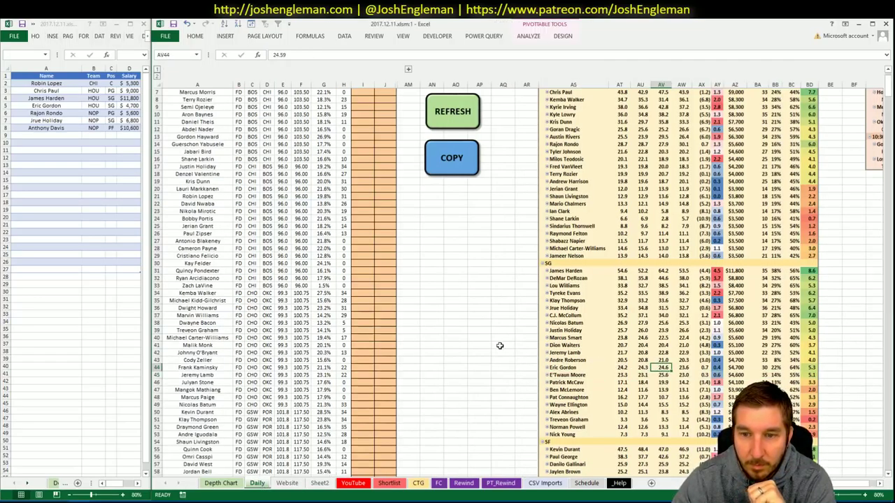
Set the Team filter of both the FanDuel and DraftKings projection tables on the YouTube sheet to MEM.
{"action": "left_click", "coordinate": [343, 484]}
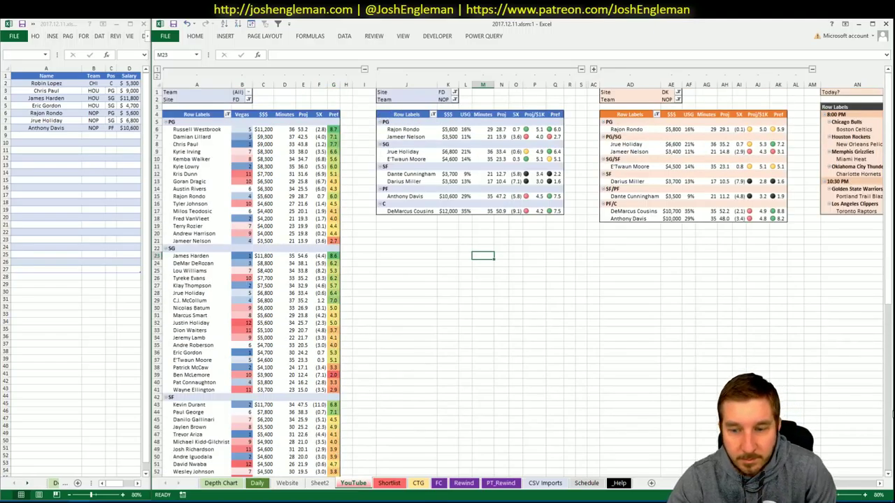
{"action": "left_click", "coordinate": [881, 484]}
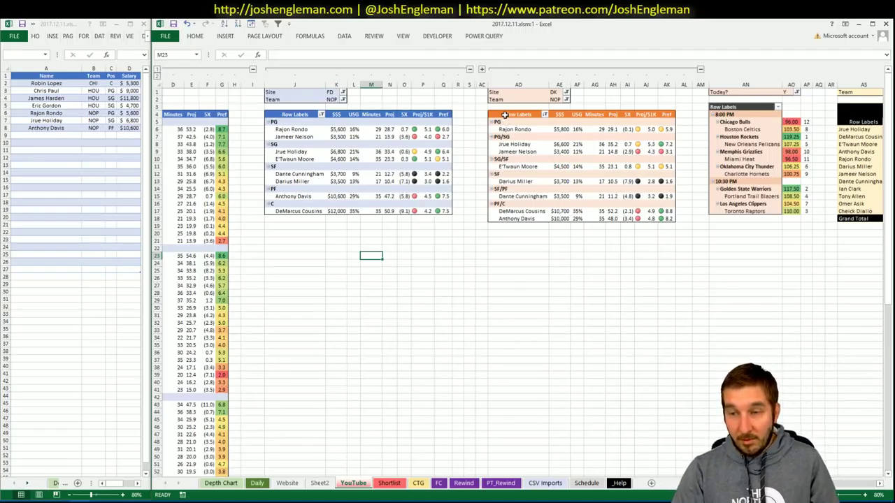
{"action": "left_click", "coordinate": [333, 99]}
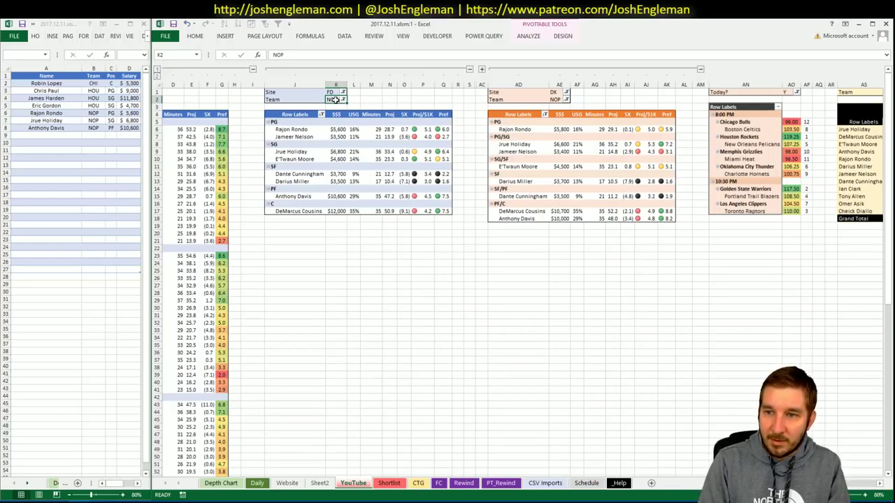
{"action": "type", "text": "MEM"}
{"action": "key", "text": "Tab"}
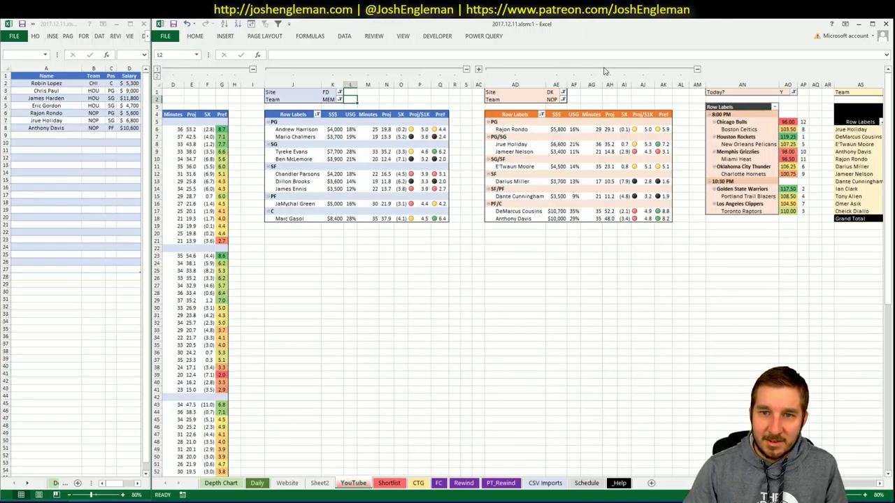
{"action": "left_click", "coordinate": [555, 100]}
{"action": "type", "text": "<"}
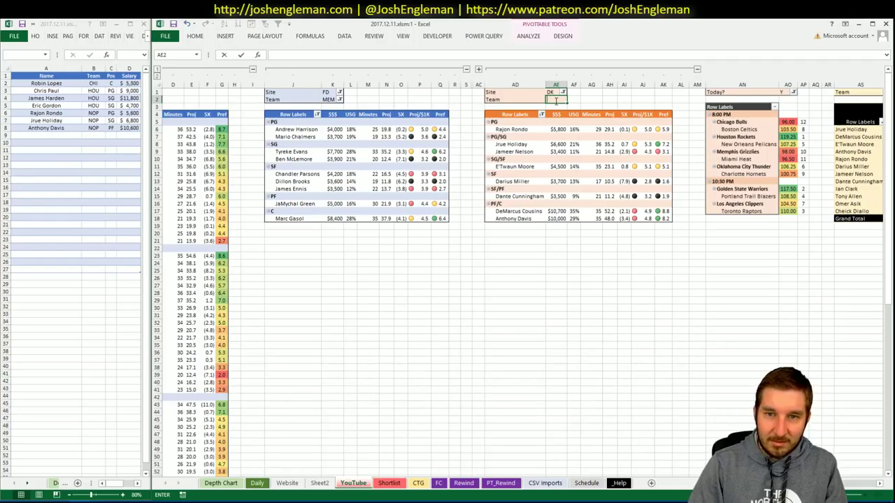
{"action": "type", "text": "MEM"}
{"action": "key", "text": "Return"}
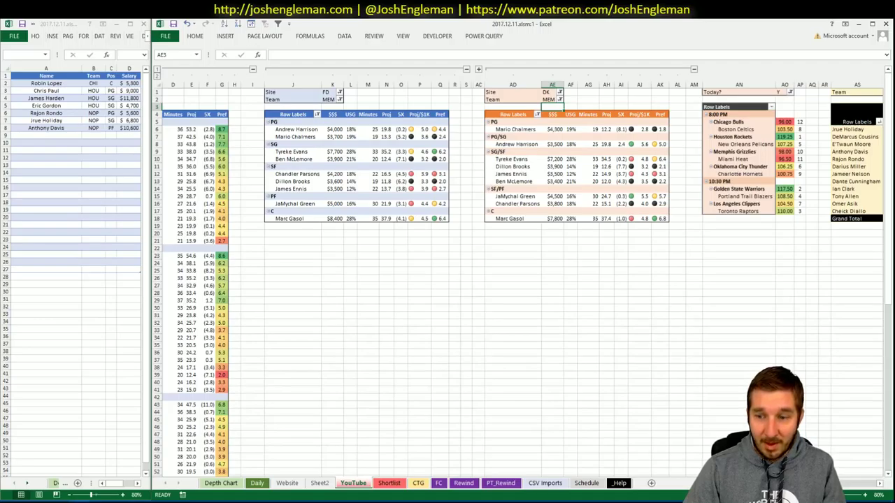
Set the Team filter of the recent-games minutes and FD points table to MEM.
{"action": "scroll", "coordinate": [523, 270], "scroll_direction": "right", "scroll_amount": 3}
{"action": "left_click", "coordinate": [786, 92]}
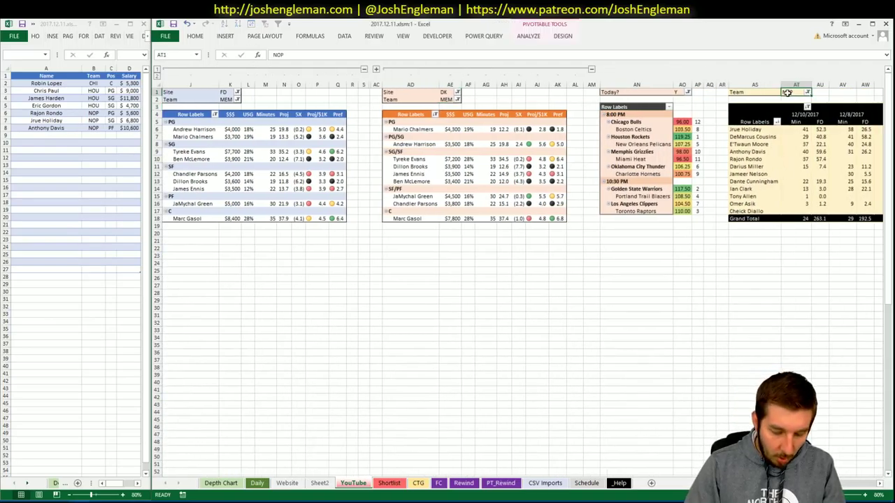
{"action": "type", "text": "MEM"}
{"action": "key", "text": "ctrl+Return"}
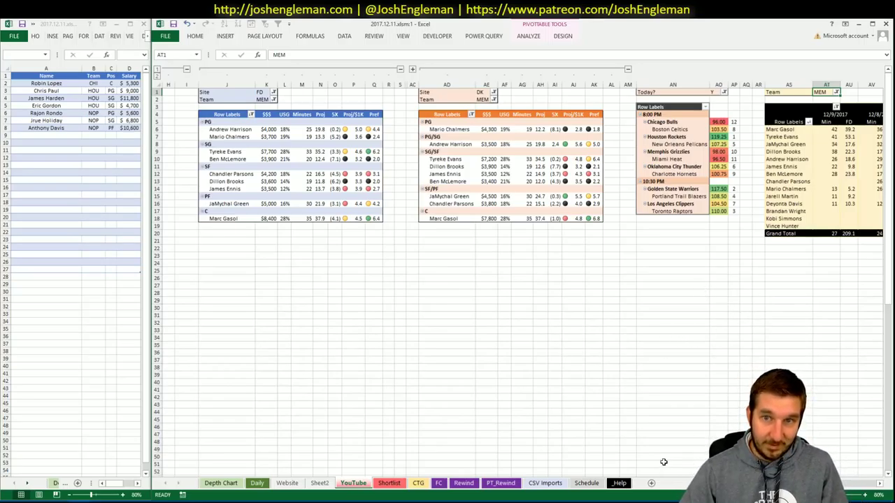
Switch to Cleaning the Glass in the browser, search for "grizz" and open the Memphis Grizzlies' player stats.
{"action": "key", "text": "alt+Tab"}
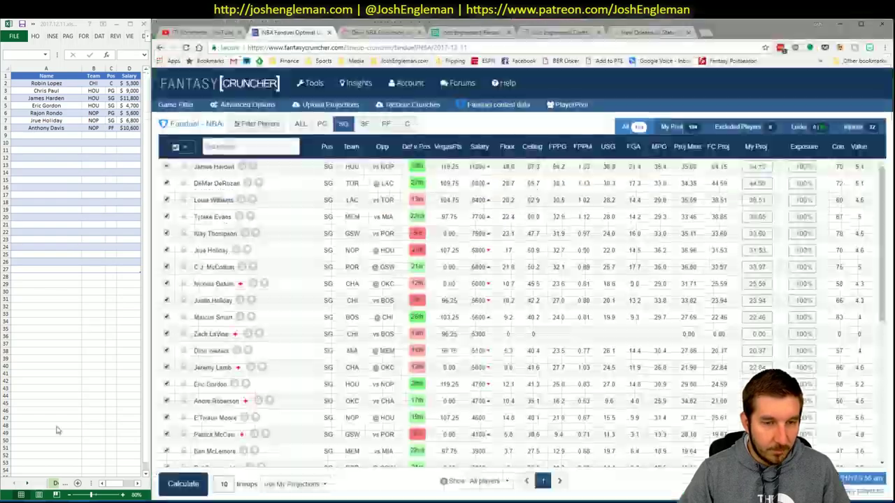
{"action": "left_click", "coordinate": [619, 33]}
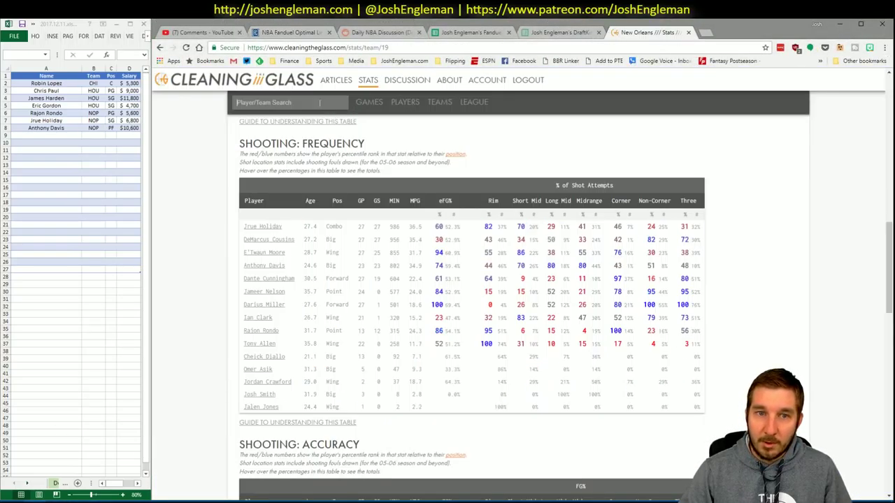
{"action": "left_click", "coordinate": [320, 103]}
{"action": "type", "text": "grizz"}
{"action": "left_click", "coordinate": [308, 120]}
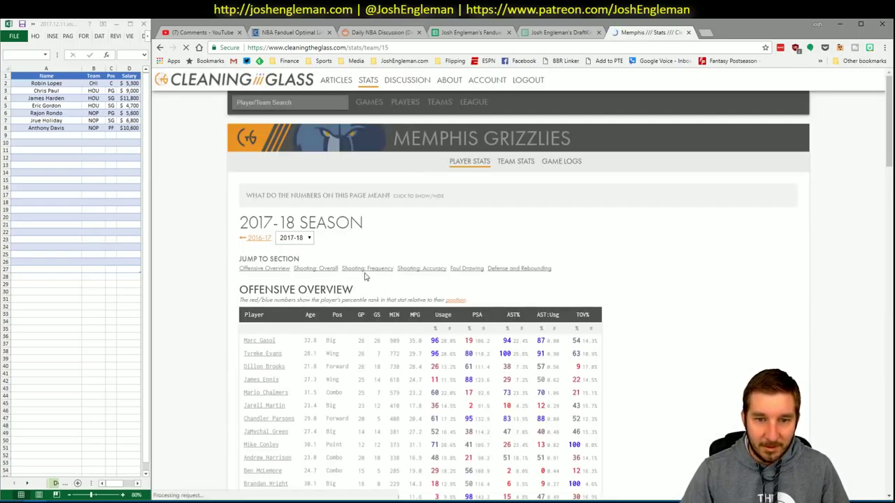
Copy the Memphis player rows of the Shooting: Frequency table and refresh the workbook's CTG sheet with them.
{"action": "scroll", "coordinate": [377, 269], "scroll_direction": "down", "scroll_amount": 8}
{"action": "left_click_drag", "start_coordinate": [684, 409], "coordinate": [243, 234]}
{"action": "key", "text": "alt+Tab"}
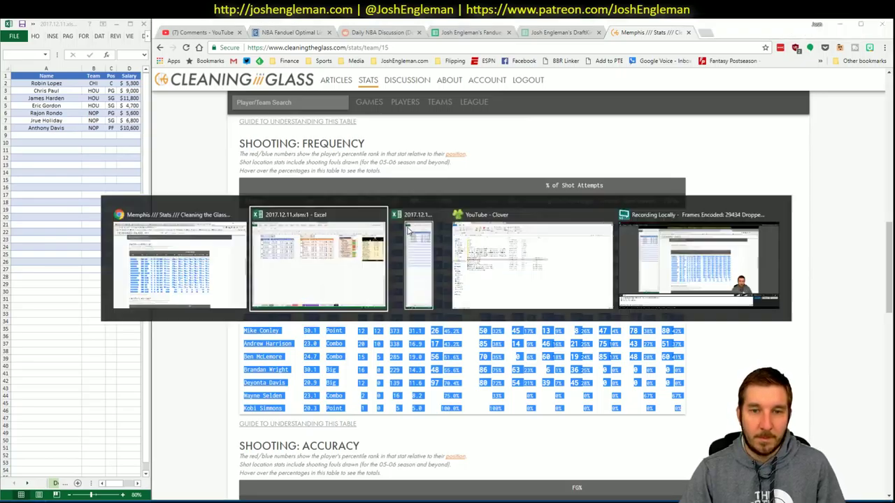
{"action": "left_click", "coordinate": [418, 483]}
{"action": "left_click", "coordinate": [228, 102]}
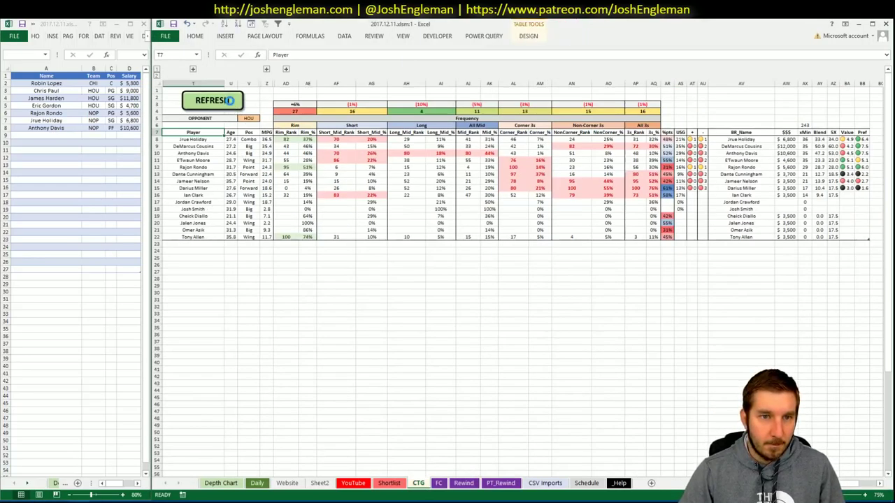
Set the opponent on the CTG sheet to MIA.
{"action": "left_click", "coordinate": [246, 118]}
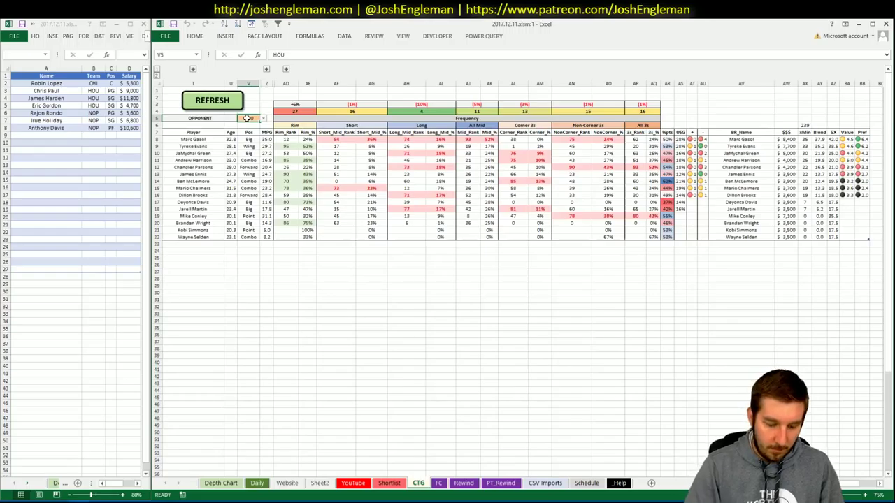
{"action": "type", "text": "NOP"}
{"action": "key", "text": "Return"}
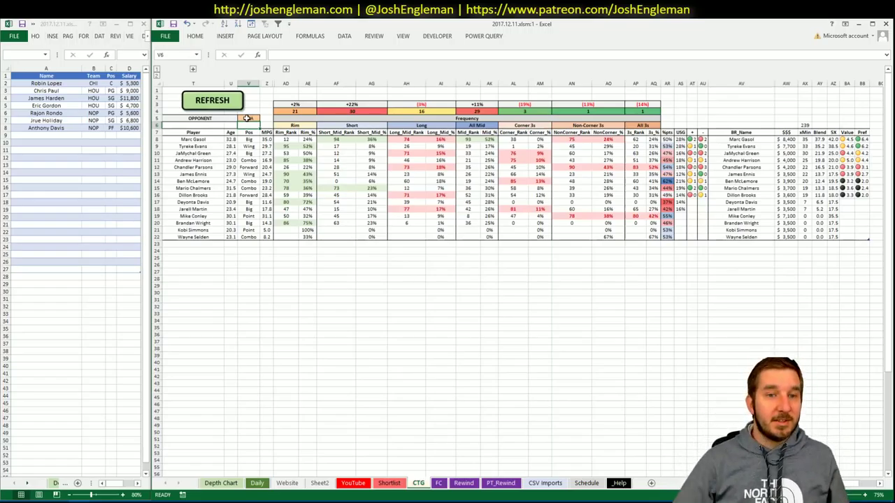
Add Marc Gasol to the first empty row of the player list.
{"action": "left_click", "coordinate": [72, 134]}
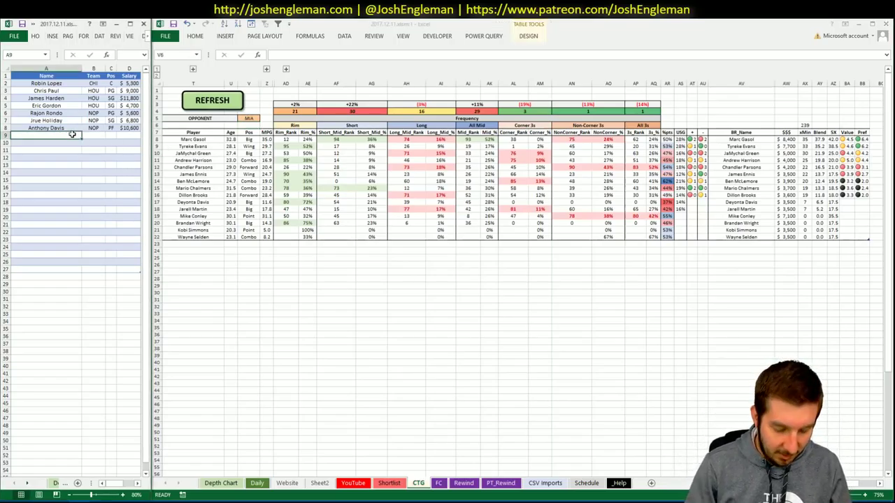
{"action": "type", "text": "Marc Gasol"}
{"action": "key", "text": "Return"}
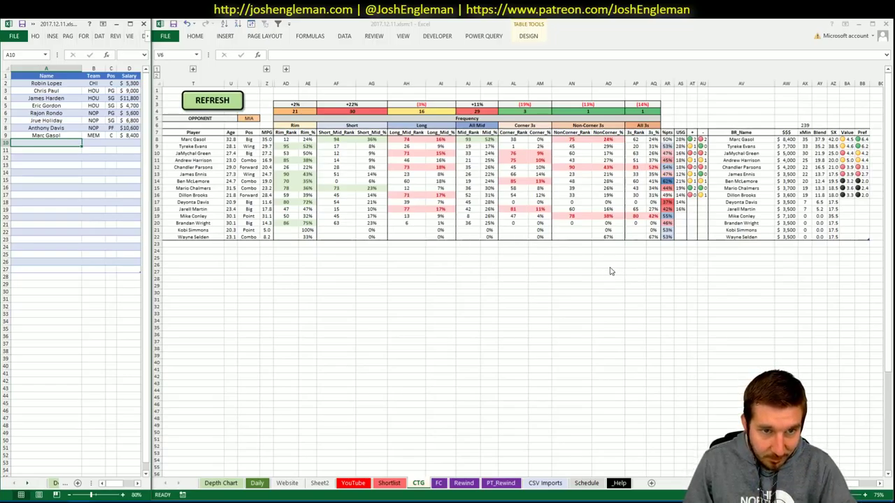
Review the Memphis projections on the YouTube sheet against the slate rankings and the recent-games minutes and FD points.
{"action": "left_click", "coordinate": [365, 484]}
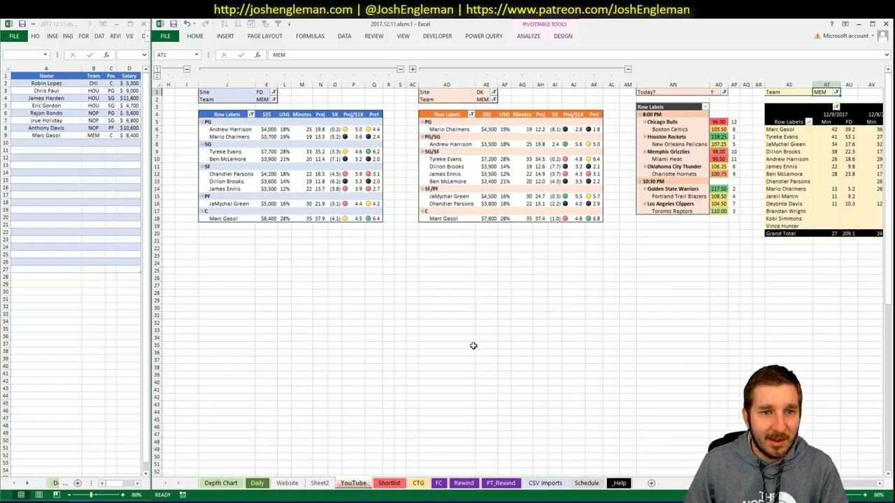
{"action": "scroll", "coordinate": [517, 279], "scroll_direction": "right", "scroll_amount": 5}
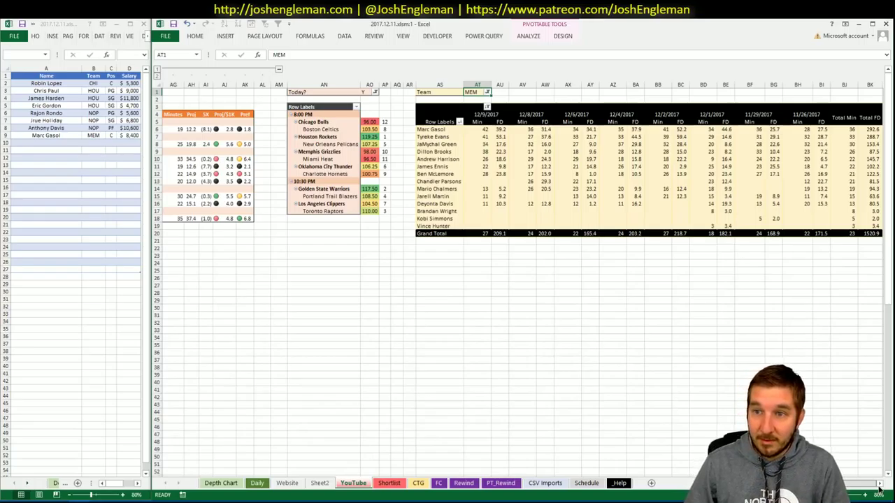
{"action": "scroll", "coordinate": [879, 469], "scroll_direction": "left", "scroll_amount": 15}
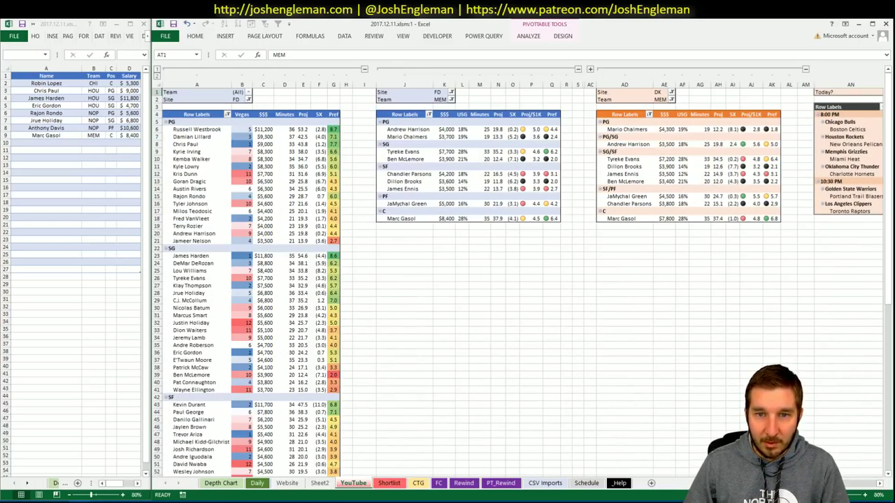
{"action": "scroll", "coordinate": [383, 464], "scroll_direction": "right", "scroll_amount": 5}
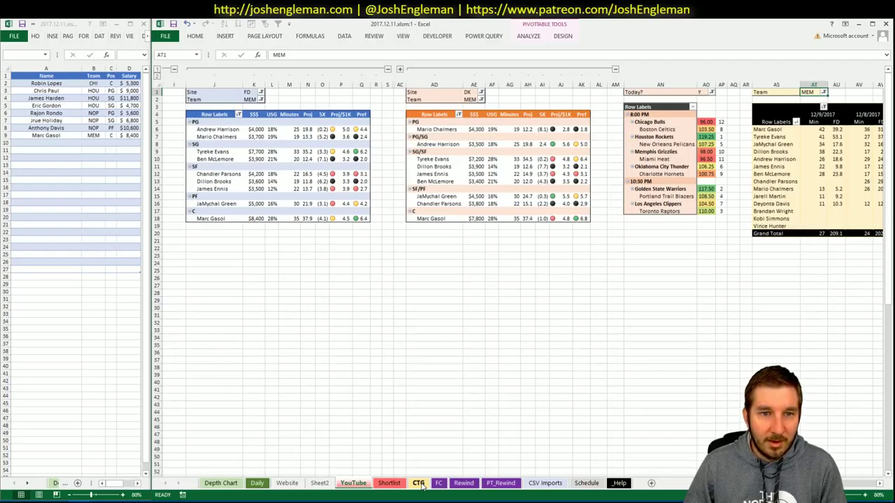
{"action": "scroll", "coordinate": [858, 487], "scroll_direction": "right", "scroll_amount": 6}
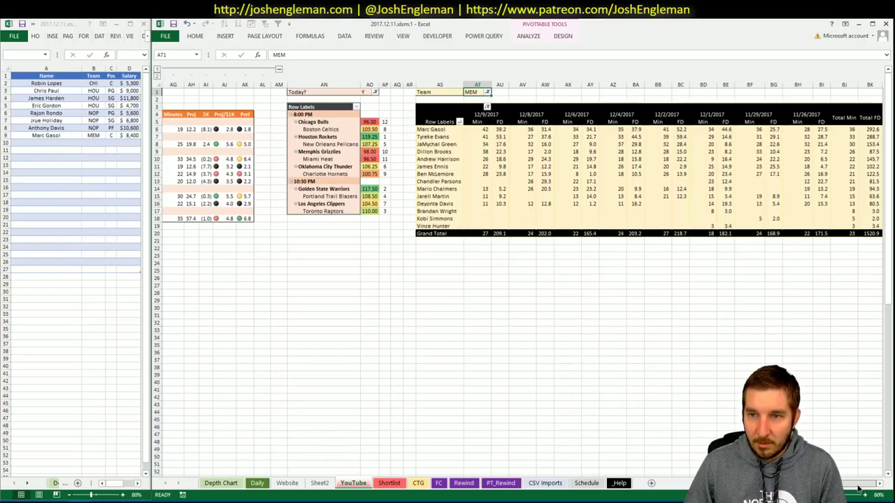
{"action": "scroll", "coordinate": [858, 488], "scroll_direction": "left", "scroll_amount": 6}
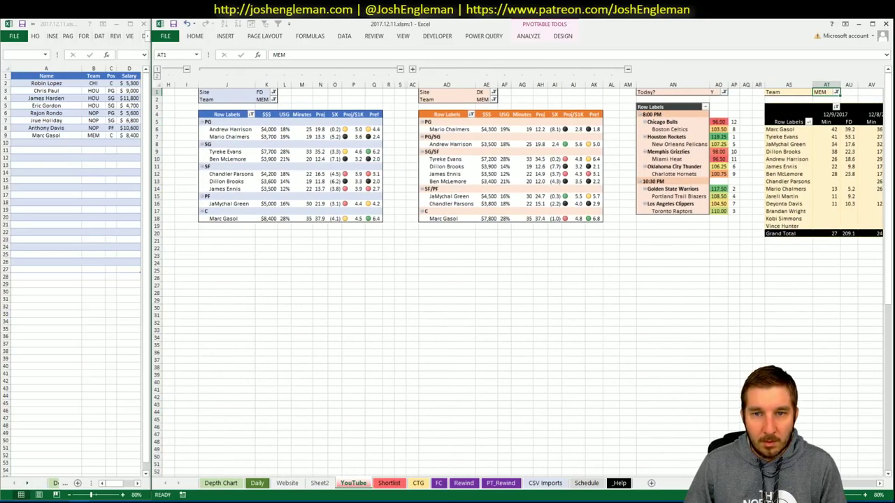
Add Tyreke Evans below Marc Gasol in the player list.
{"action": "left_click", "coordinate": [70, 145]}
{"action": "type", "text": "Tyreke"}
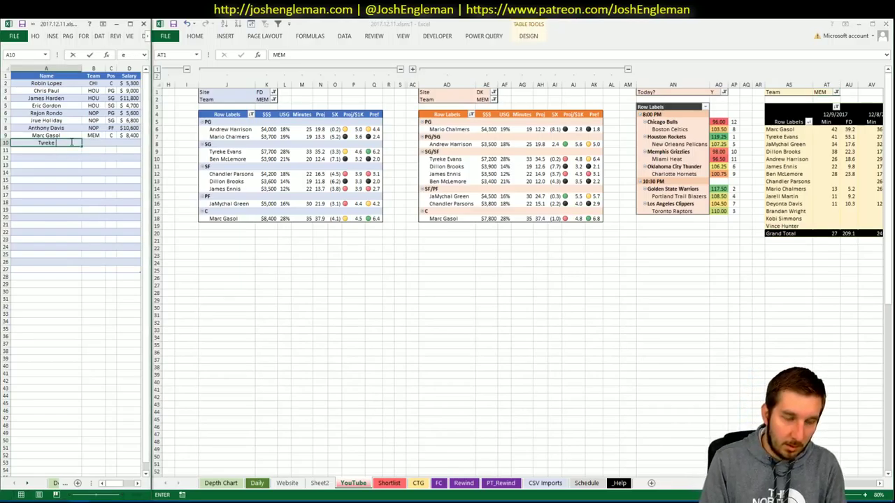
{"action": "type", "text": " Evans"}
{"action": "key", "text": "Return"}
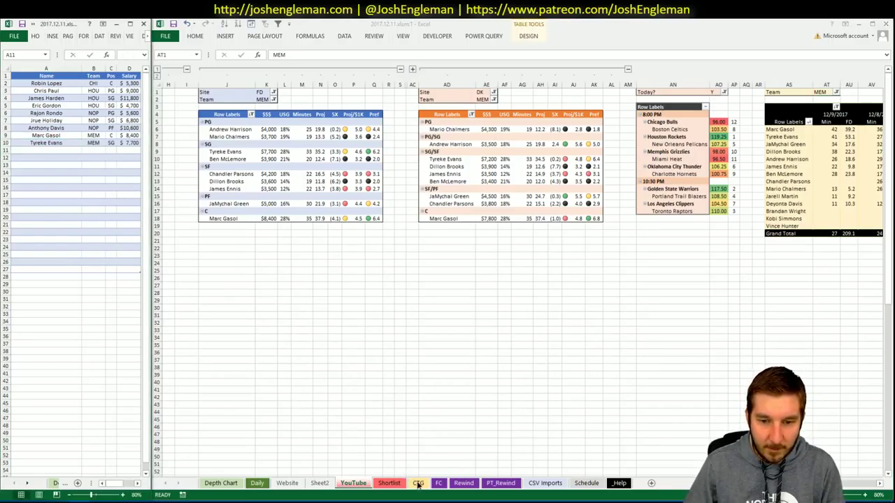
Set the Team filter of both the FanDuel and DraftKings projection tables on the YouTube sheet to MIA.
{"action": "left_click", "coordinate": [418, 483]}
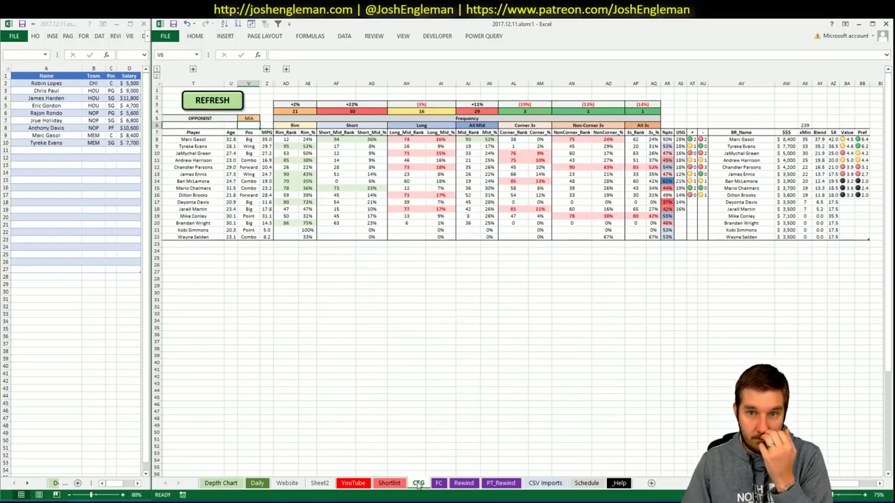
{"action": "left_click", "coordinate": [265, 485]}
{"action": "left_click", "coordinate": [353, 483]}
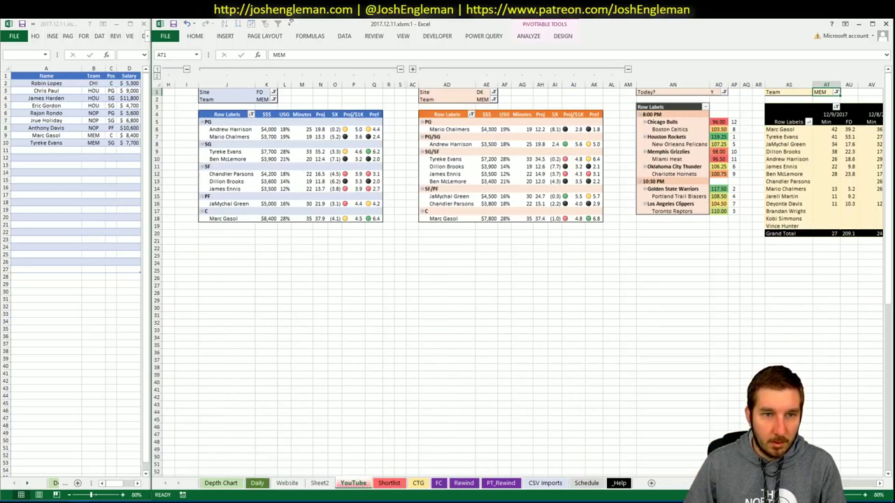
{"action": "left_click", "coordinate": [263, 98]}
{"action": "type", "text": "MIA"}
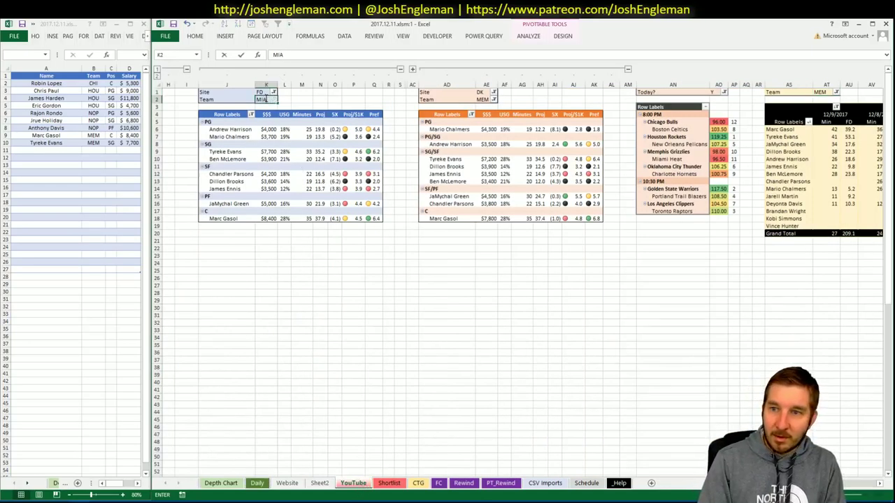
{"action": "key", "text": "Return"}
{"action": "left_click", "coordinate": [488, 99]}
{"action": "key", "text": "Escape"}
{"action": "left_click", "coordinate": [478, 100]}
{"action": "type", "text": "MIA"}
{"action": "key", "text": "Return"}
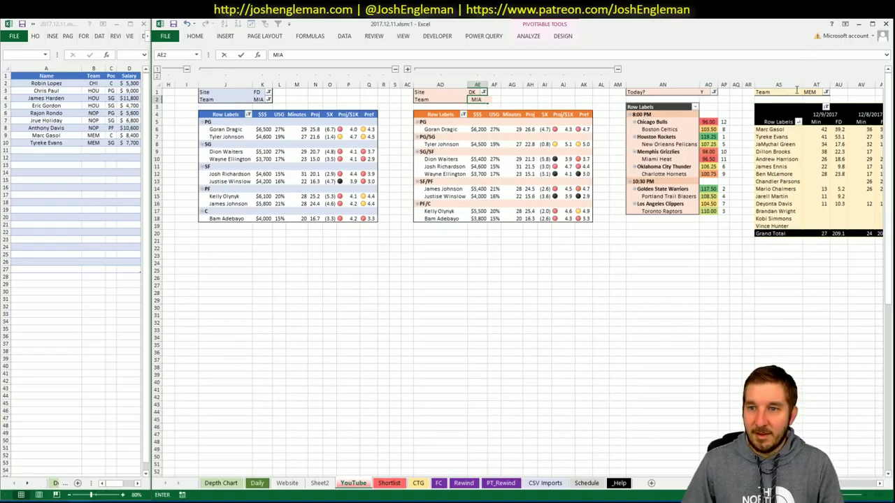
Set the Team filter of the recent-games minutes and FD points table to MIA.
{"action": "left_click", "coordinate": [807, 92]}
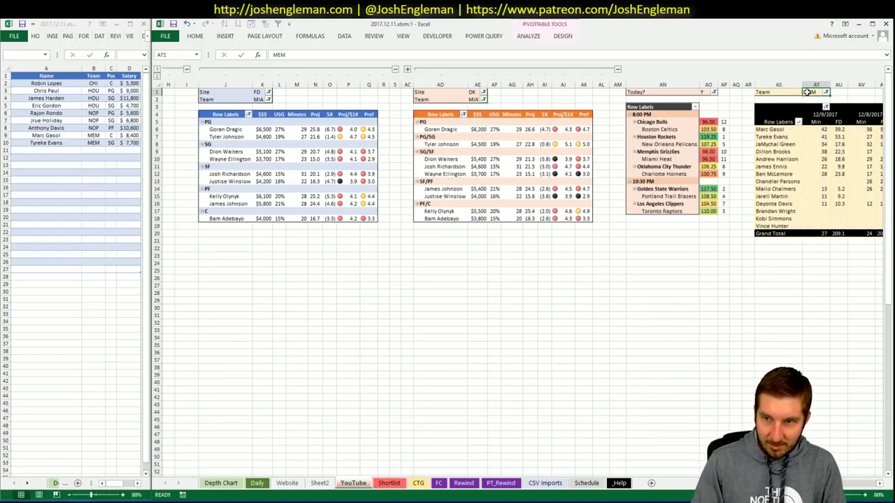
{"action": "type", "text": "MIA"}
{"action": "key", "text": "Return"}
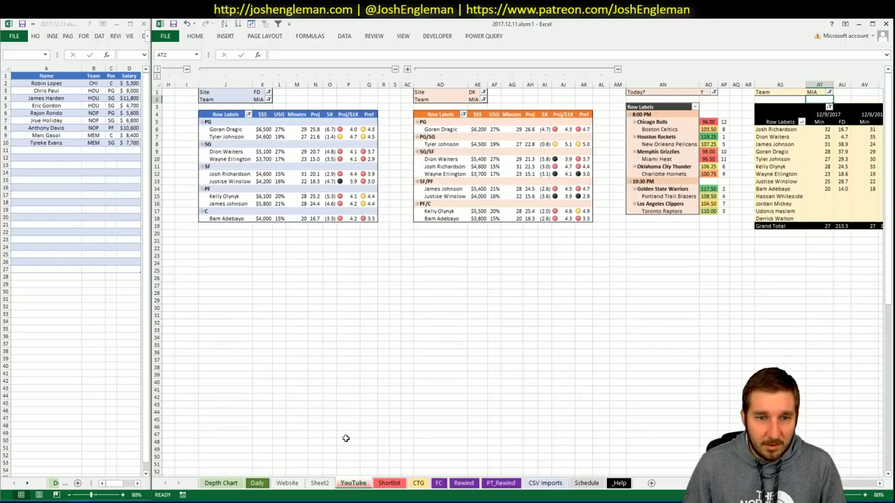
Change the opponent on the CTG sheet to MEM.
{"action": "left_click", "coordinate": [418, 483]}
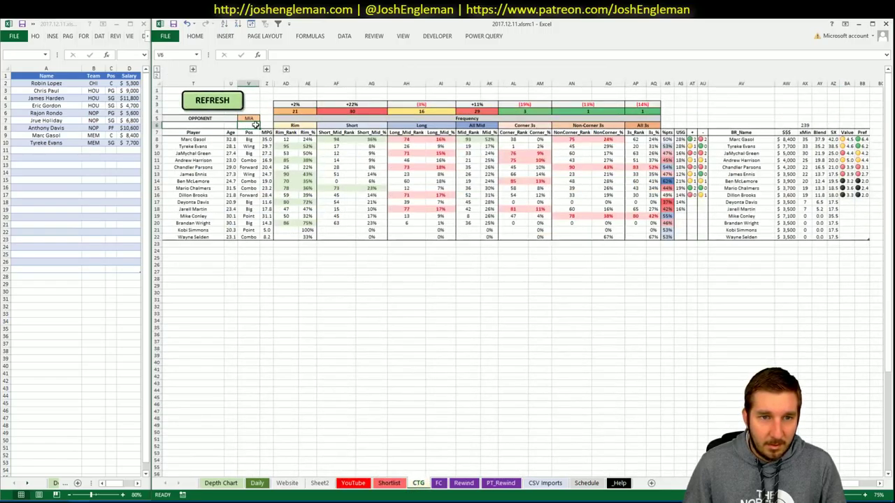
{"action": "left_click", "coordinate": [253, 118]}
{"action": "type", "text": "MEM"}
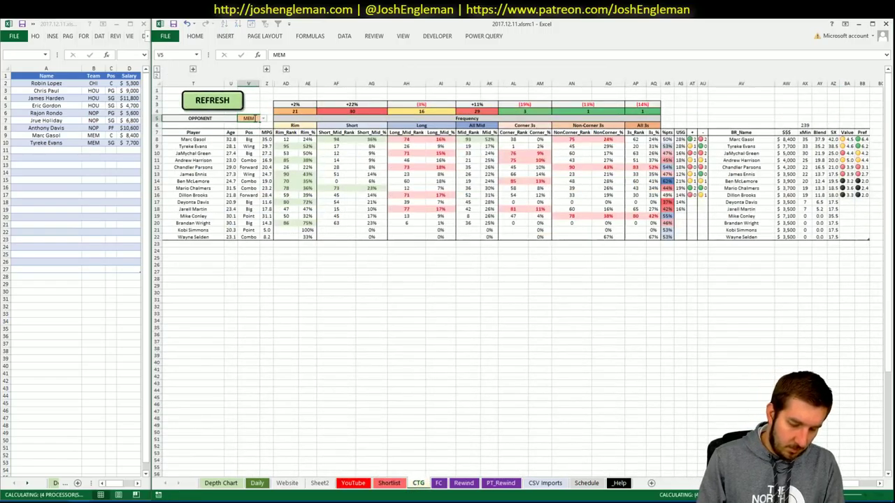
{"action": "key", "text": "Up"}
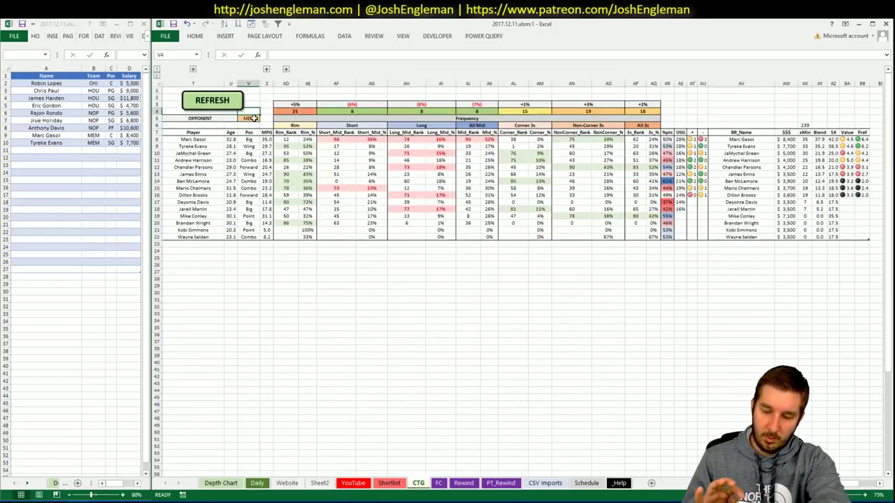
{"action": "left_click", "coordinate": [248, 400]}
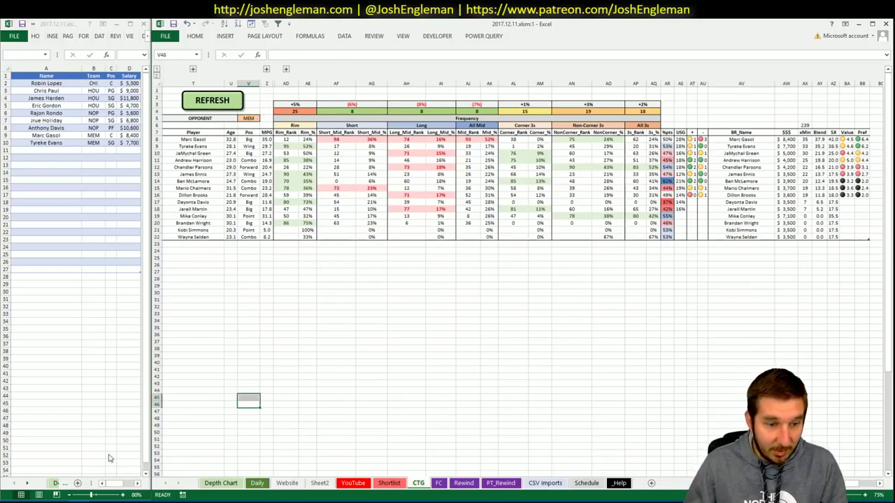
Switch to Cleaning the Glass in the browser, search for "heat" and open the Miami Heat's player stats.
{"action": "key", "text": "alt+Tab"}
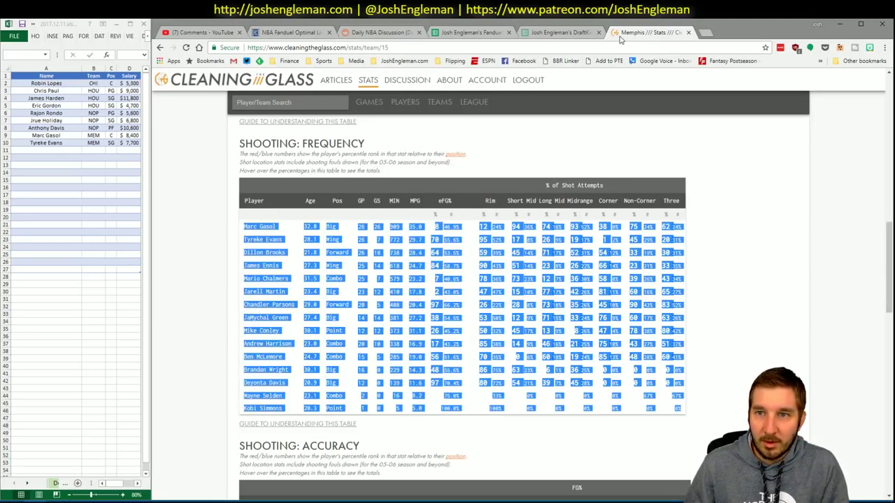
{"action": "left_click", "coordinate": [295, 103]}
{"action": "type", "text": "Miami Heat"}
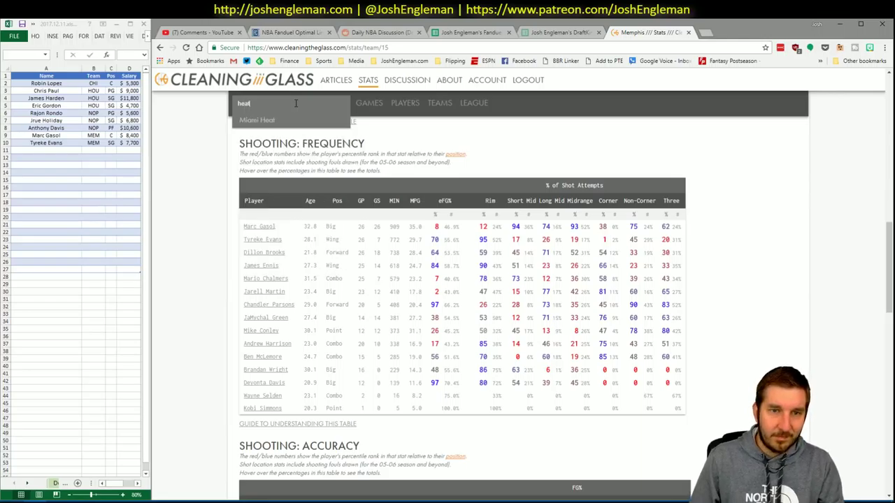
{"action": "key", "text": "Return"}
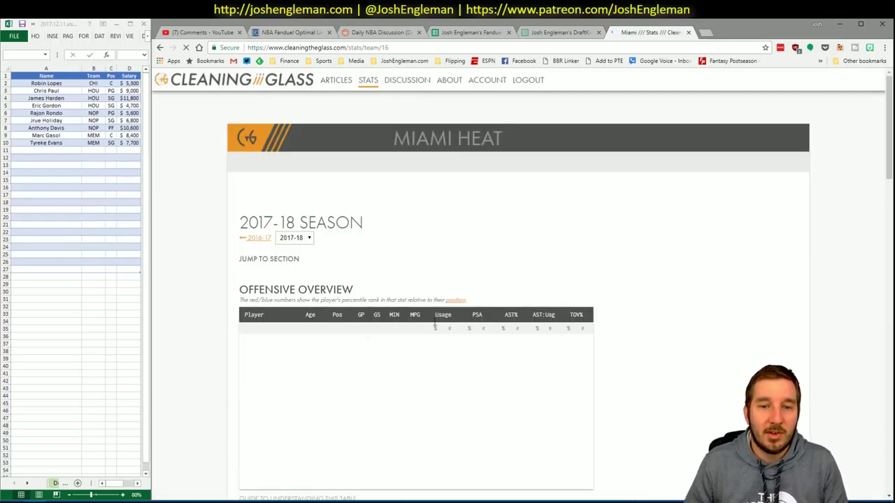
Copy the Miami player rows of the Shooting: Frequency table and refresh the workbook's CTG sheet with them.
{"action": "scroll", "coordinate": [384, 269], "scroll_direction": "down", "scroll_amount": 2}
{"action": "scroll", "coordinate": [383, 276], "scroll_direction": "down", "scroll_amount": 7}
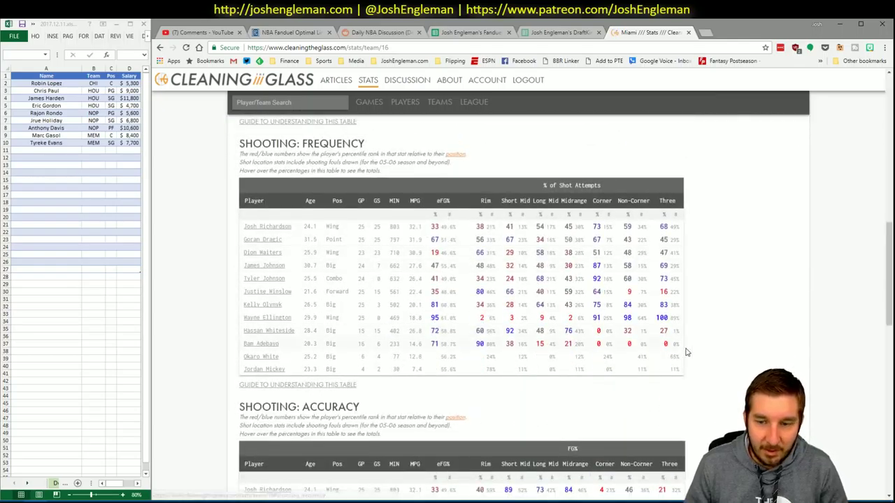
{"action": "left_click_drag", "start_coordinate": [682, 370], "coordinate": [245, 232]}
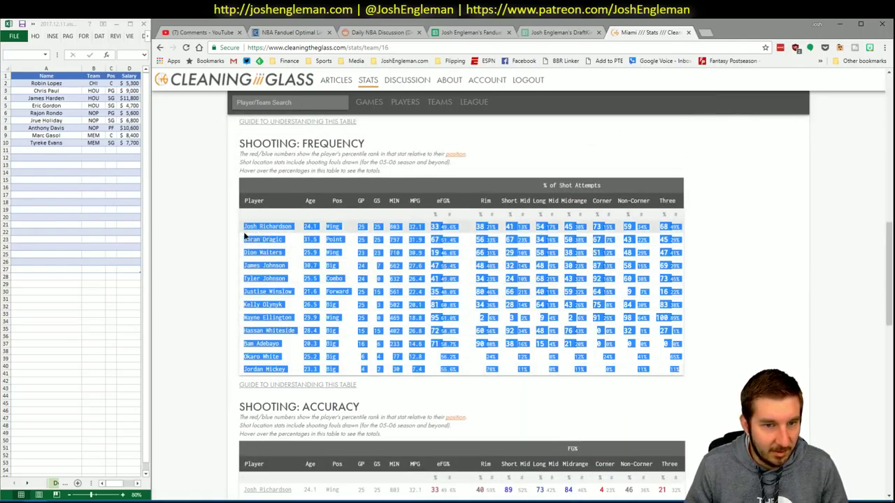
{"action": "key", "text": "alt+Tab"}
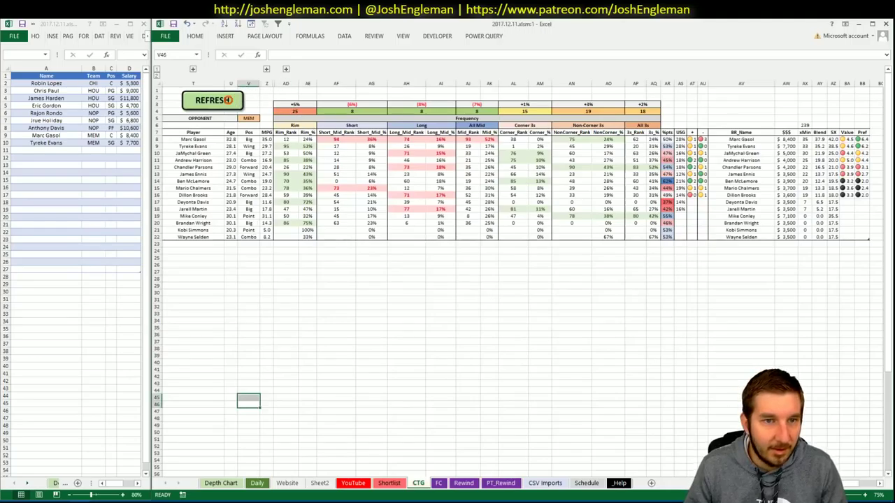
{"action": "left_click", "coordinate": [229, 105]}
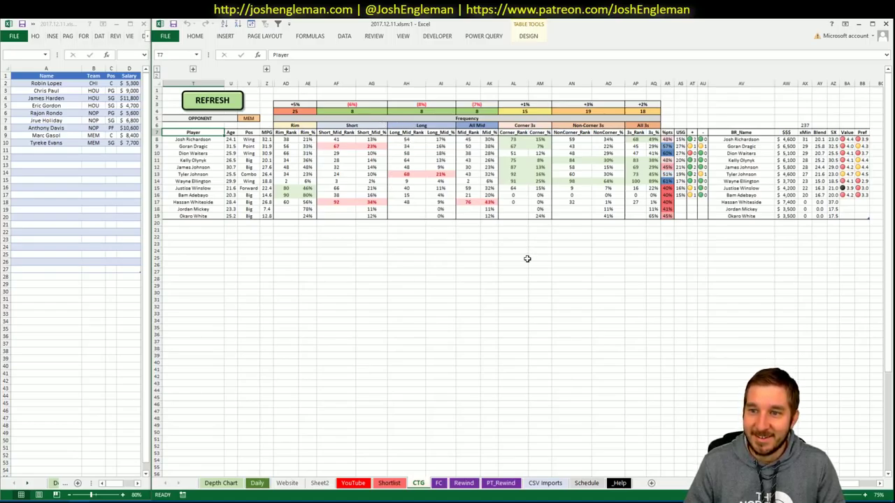
Examine Tyler Johnson's matchup row on the CTG sheet and the Miami projections and recent games on the YouTube sheet.
{"action": "left_click", "coordinate": [763, 173]}
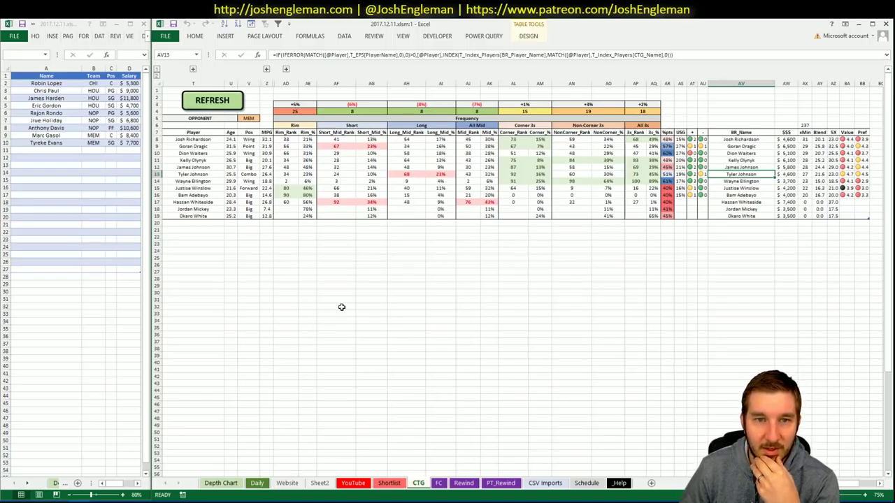
{"action": "left_click", "coordinate": [353, 482]}
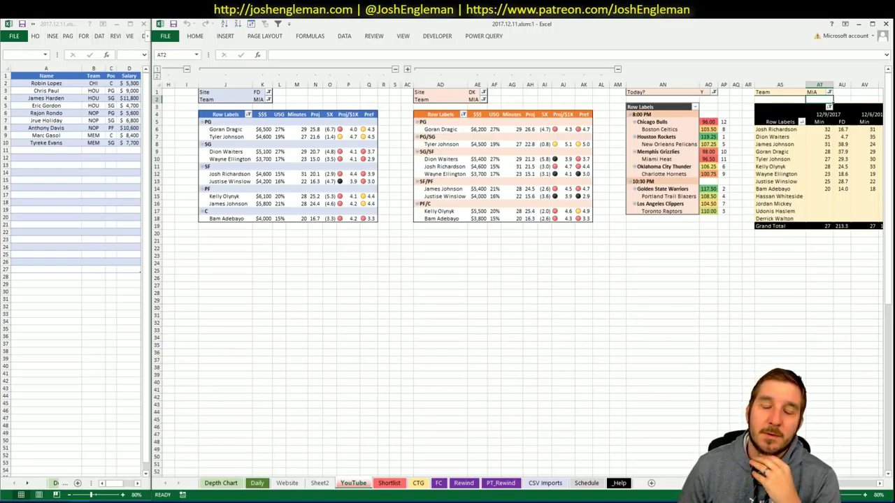
{"action": "scroll", "coordinate": [850, 490], "scroll_direction": "right", "scroll_amount": 10}
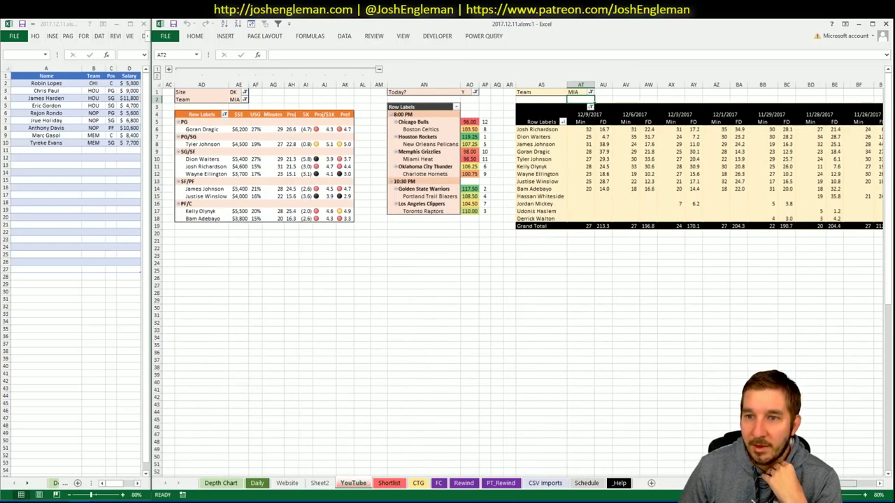
{"action": "scroll", "coordinate": [849, 489], "scroll_direction": "left", "scroll_amount": 2}
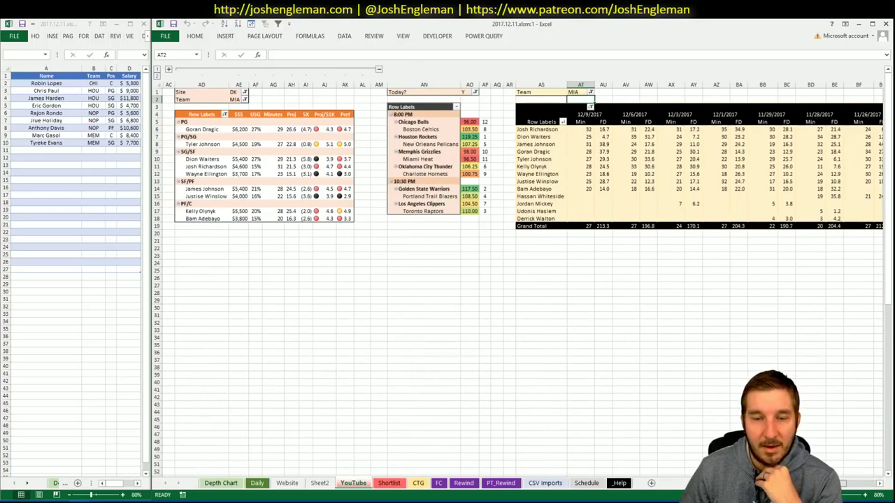
Compare Miami's FanDuel and DraftKings projections with the players' minutes and fantasy points in recent games on the YouTube sheet.
{"action": "scroll", "coordinate": [849, 489], "scroll_direction": "left", "scroll_amount": 7}
{"action": "scroll", "coordinate": [517, 280], "scroll_direction": "left", "scroll_amount": 1}
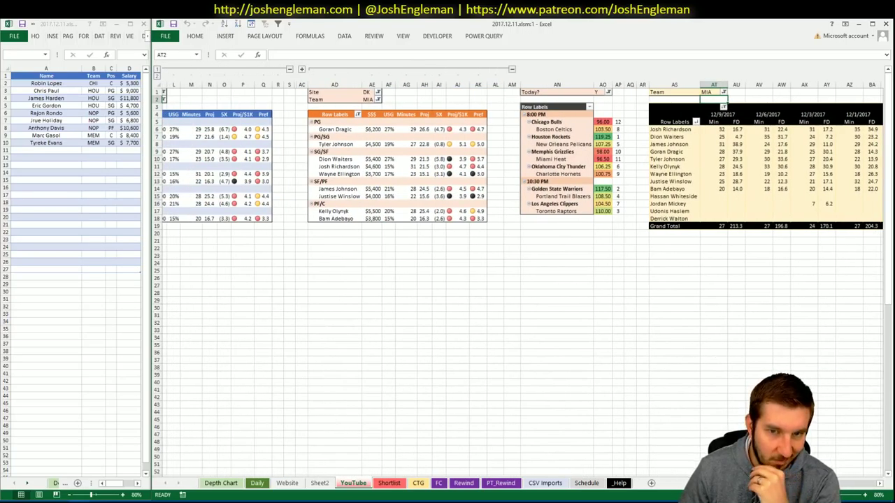
{"action": "scroll", "coordinate": [517, 280], "scroll_direction": "left", "scroll_amount": 3}
{"action": "scroll", "coordinate": [517, 279], "scroll_direction": "right", "scroll_amount": 5}
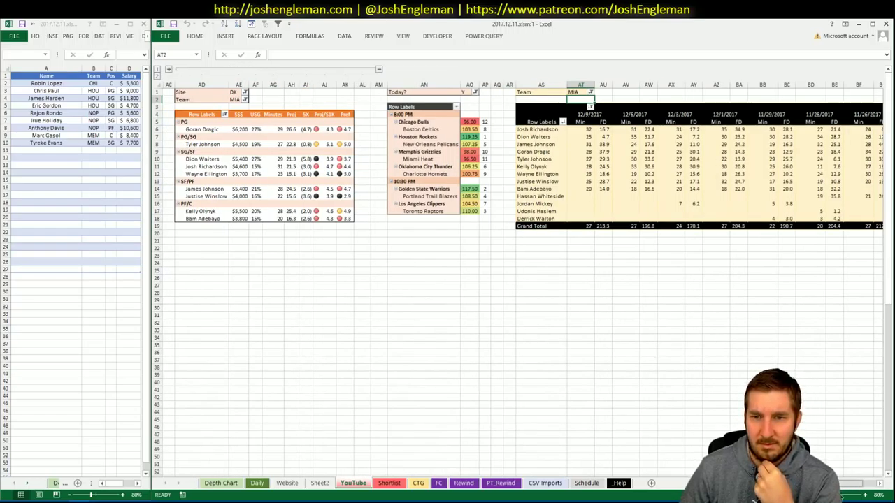
{"action": "scroll", "coordinate": [853, 496], "scroll_direction": "right", "scroll_amount": 2}
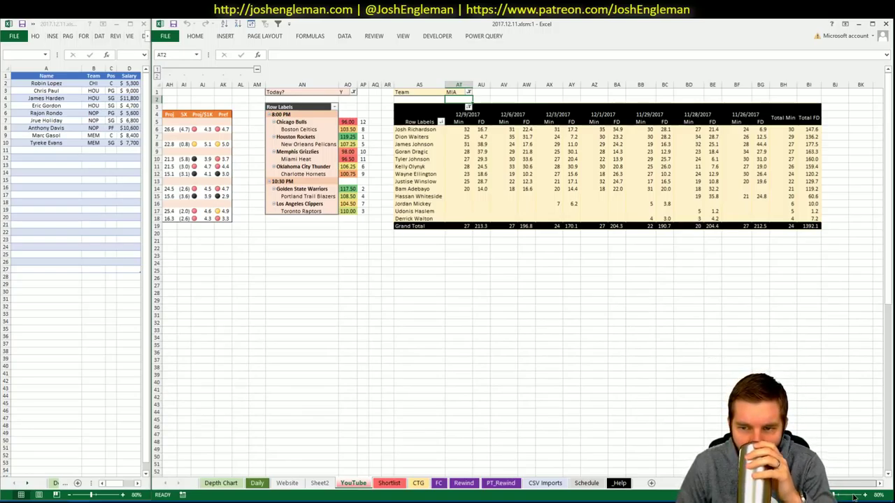
{"action": "scroll", "coordinate": [854, 497], "scroll_direction": "left", "scroll_amount": 6}
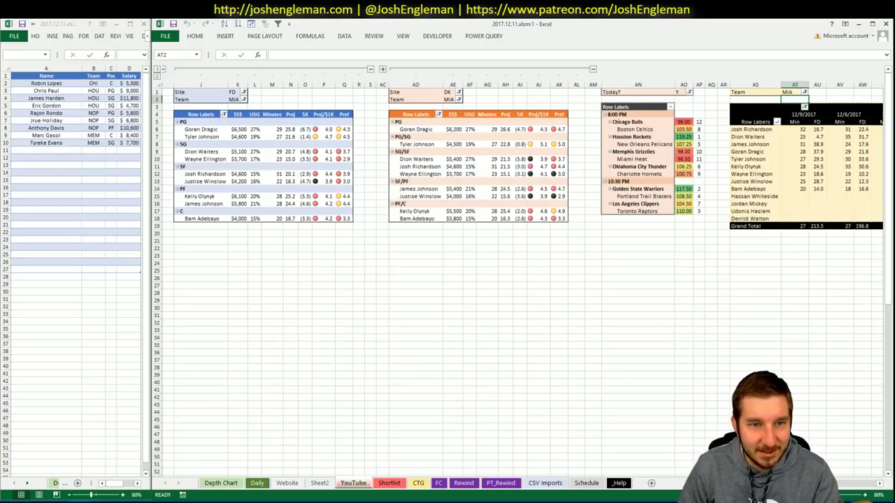
{"action": "scroll", "coordinate": [865, 496], "scroll_direction": "right", "scroll_amount": 6}
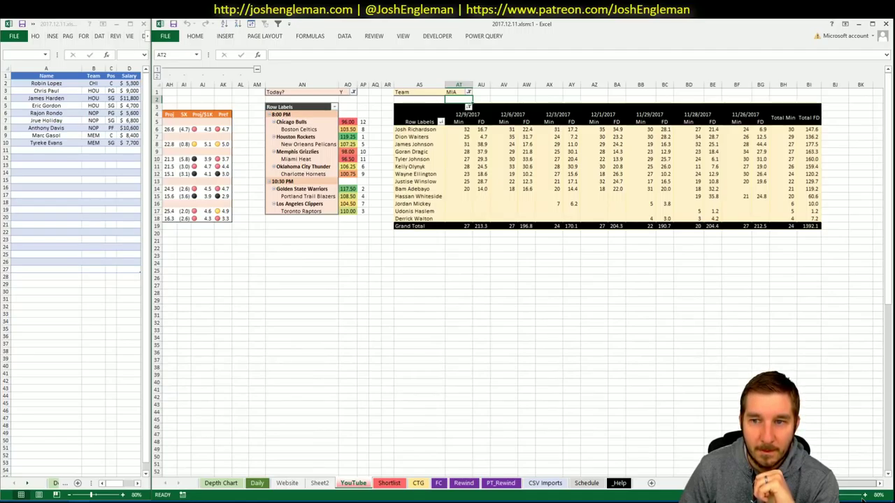
{"action": "scroll", "coordinate": [864, 495], "scroll_direction": "left", "scroll_amount": 7}
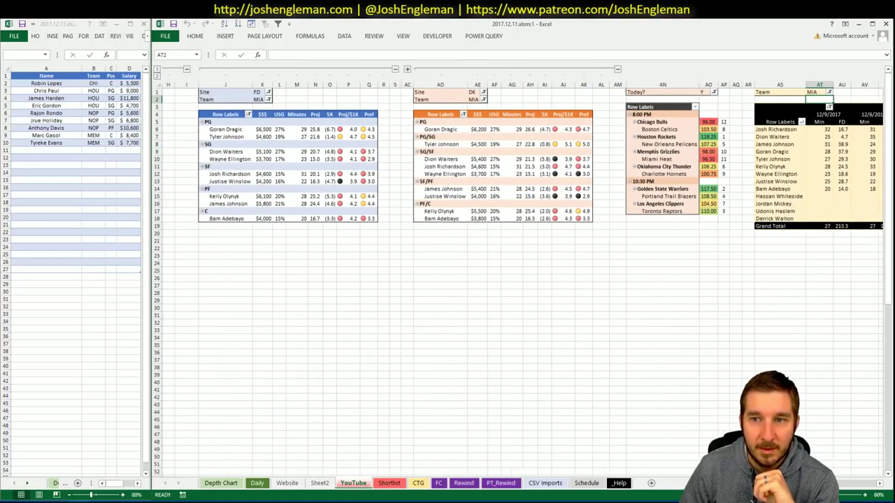
{"action": "left_click", "coordinate": [57, 150]}
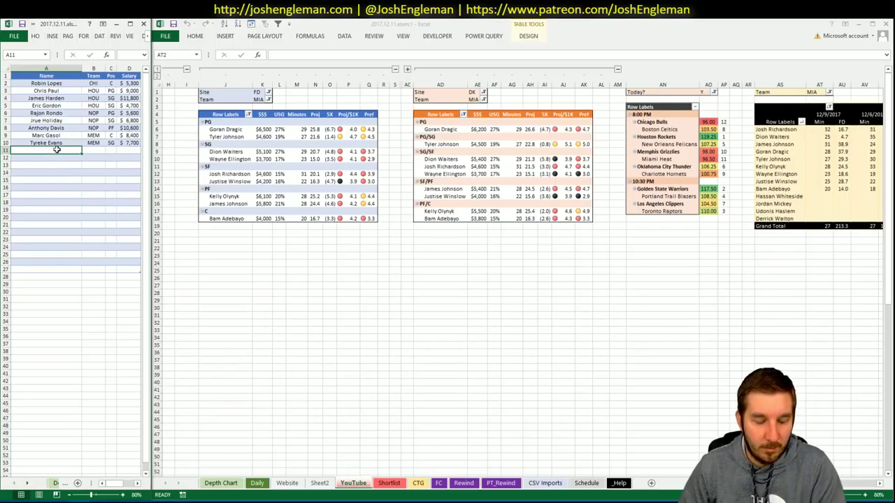
{"action": "type", "text": "Tyr"}
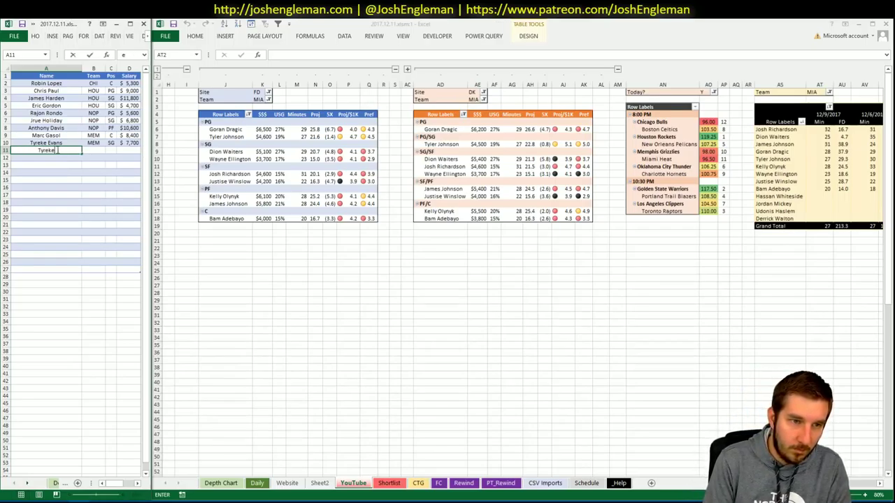
{"action": "key", "text": "BackSpace"}
{"action": "type", "text": "ler"}
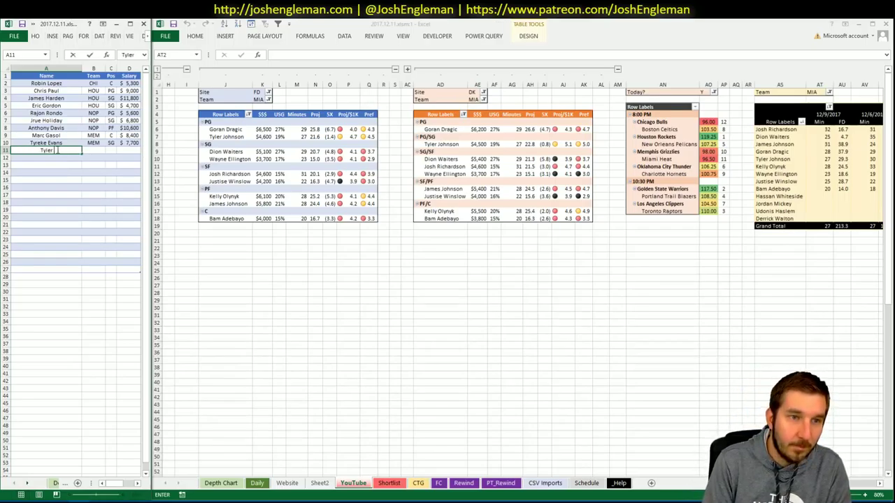
{"action": "type", "text": " Johnson"}
{"action": "key", "text": "Return"}
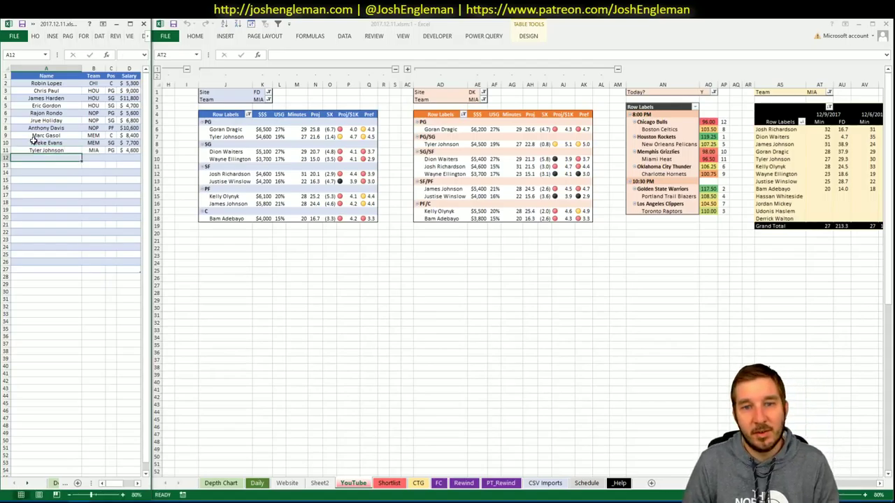
Set the team filter to OKC for the FanDuel, DraftKings and recent-games pivot tables on the YouTube sheet.
{"action": "left_click", "coordinate": [260, 98]}
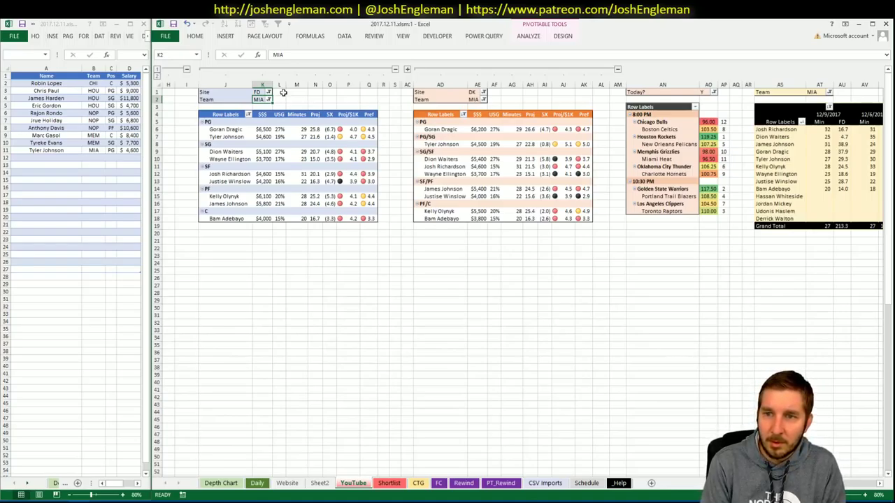
{"action": "type", "text": "OKC"}
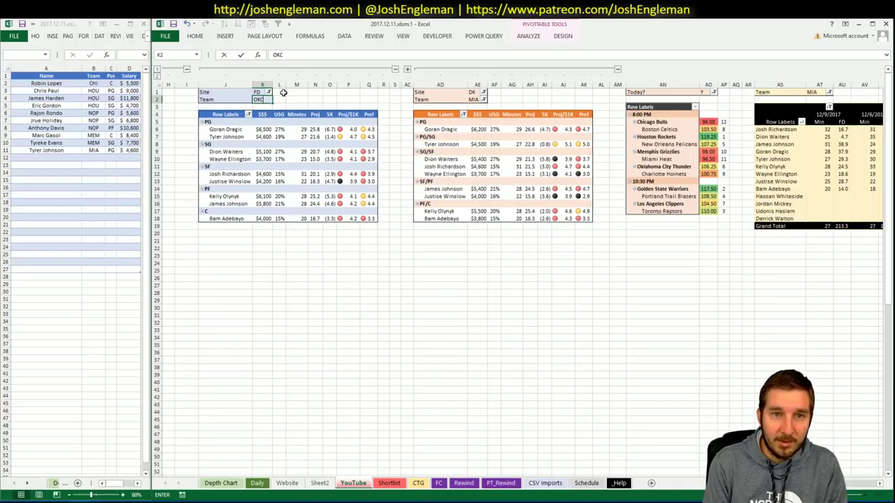
{"action": "key", "text": "Return"}
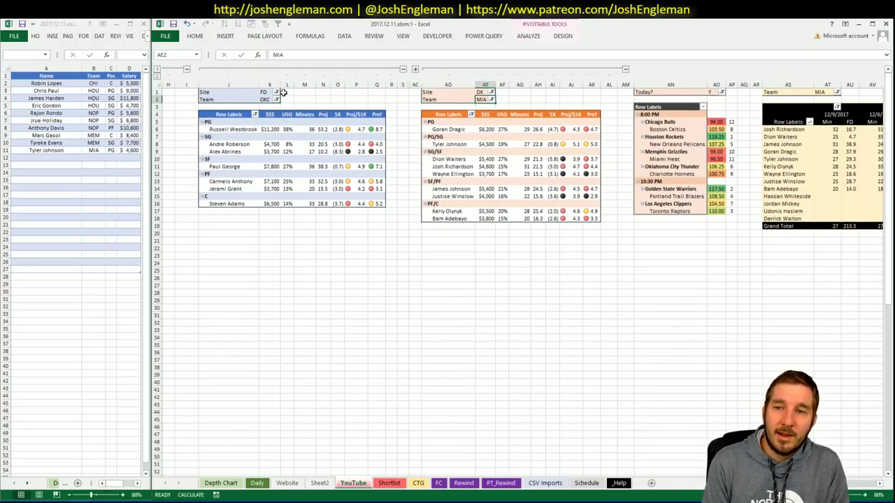
{"action": "type", "text": "OKC"}
{"action": "key", "text": "Return"}
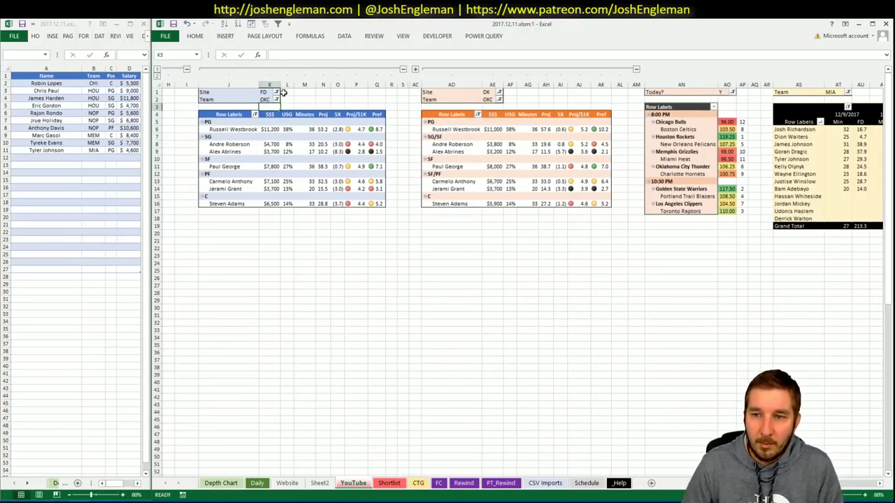
{"action": "left_click", "coordinate": [521, 100]}
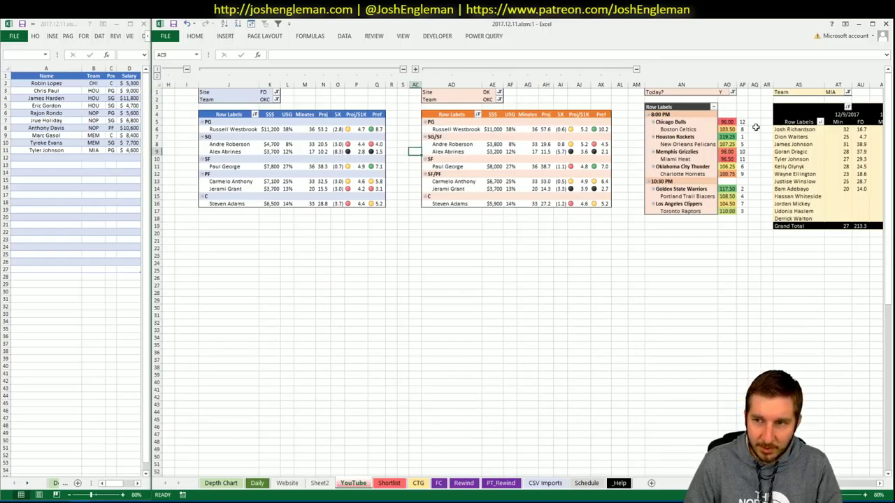
{"action": "left_click", "coordinate": [831, 95]}
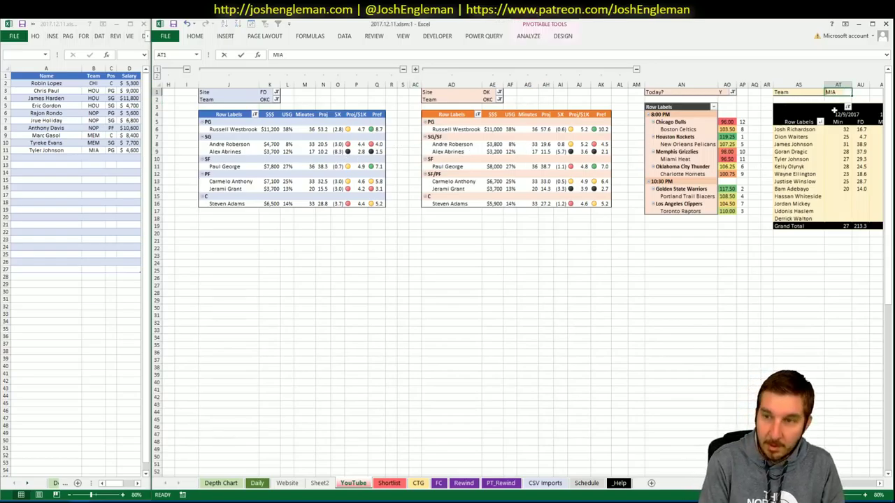
Switch to Cleaning the Glass in the browser, search for "oklahoma" and open the Oklahoma City Thunder's player stats.
{"action": "left_click", "coordinate": [40, 497]}
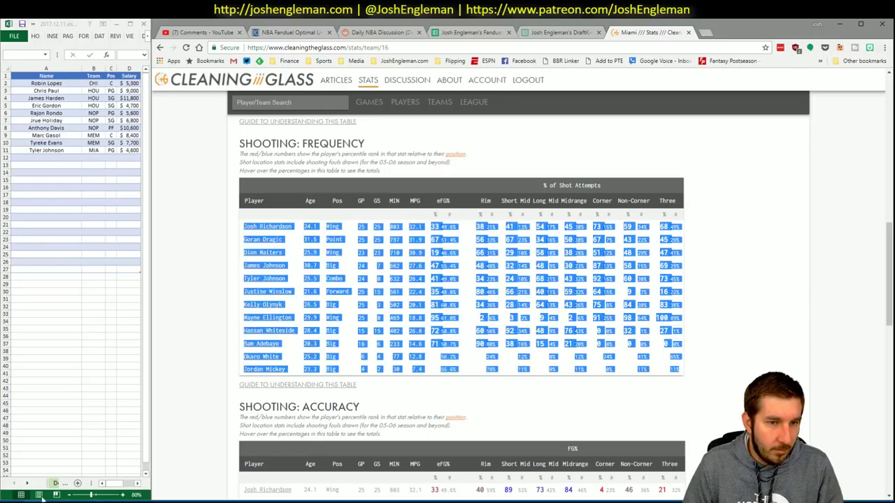
{"action": "left_click", "coordinate": [313, 103]}
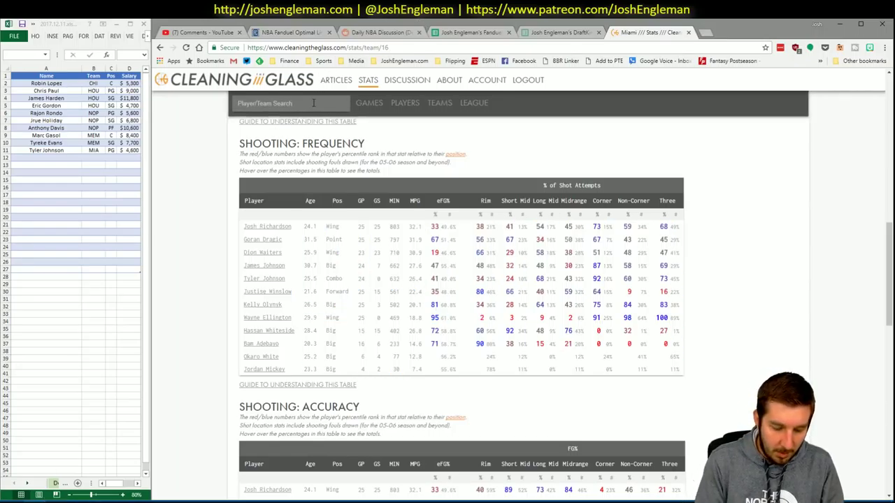
{"action": "type", "text": "oklahoma"}
{"action": "key", "text": "Down"}
{"action": "key", "text": "Return"}
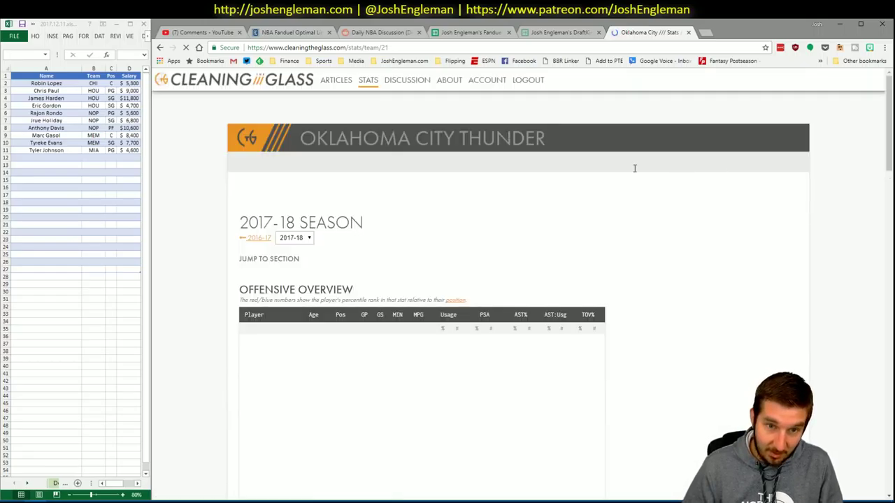
Copy the Oklahoma City player rows of the Shooting: Frequency table and refresh the workbook's CTG sheet with them.
{"action": "left_click", "coordinate": [385, 269]}
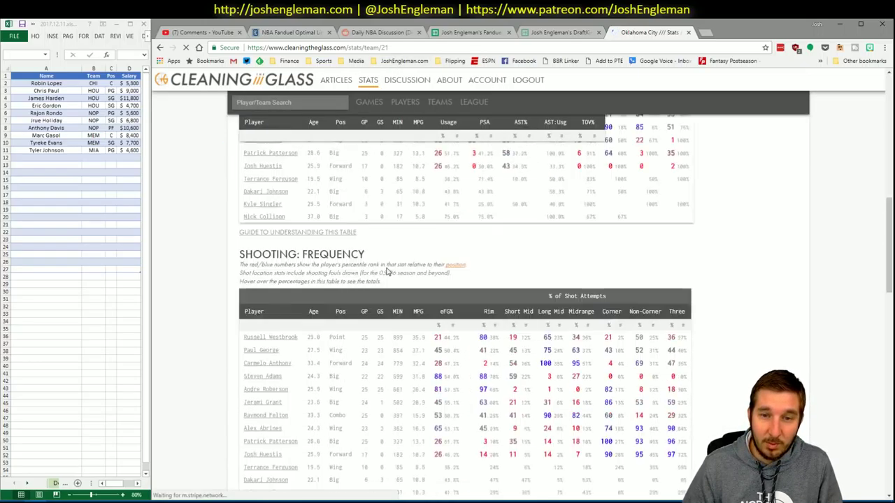
{"action": "left_click_drag", "start_coordinate": [689, 396], "coordinate": [246, 225]}
{"action": "key", "text": "alt+Tab"}
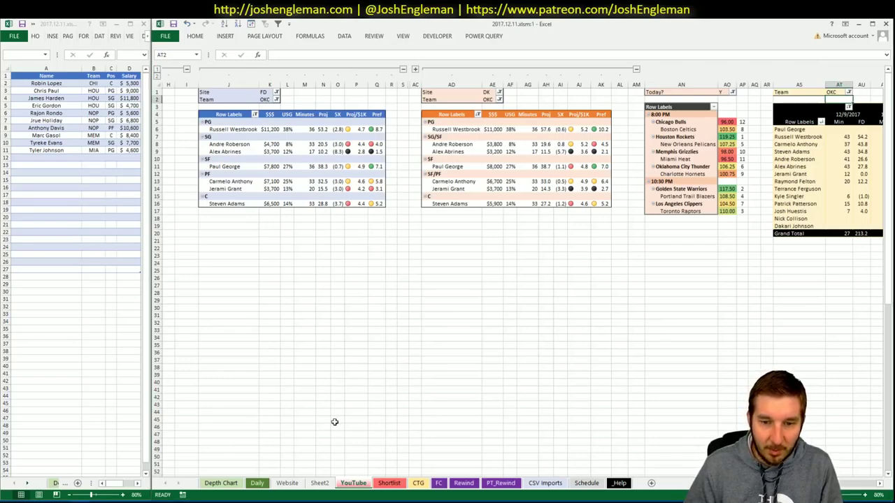
{"action": "left_click", "coordinate": [418, 483]}
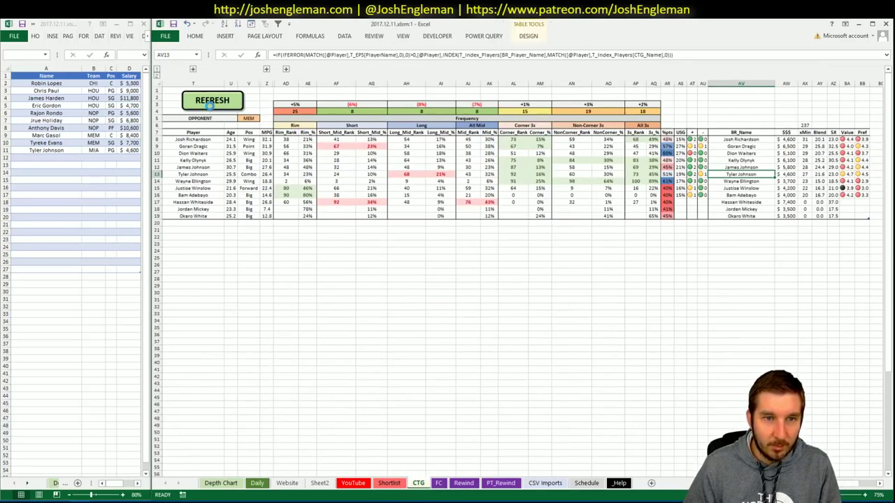
Change the opponent on the CTG sheet to CHO.
{"action": "left_click", "coordinate": [249, 118]}
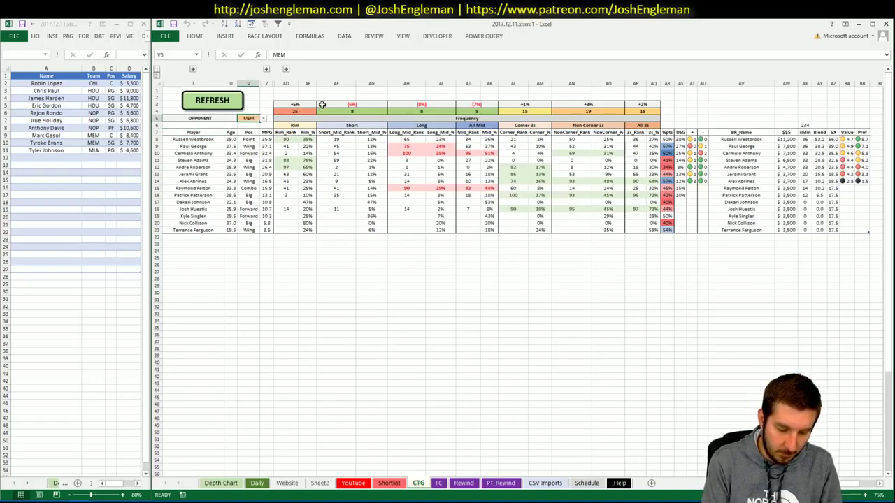
{"action": "type", "text": "CHO"}
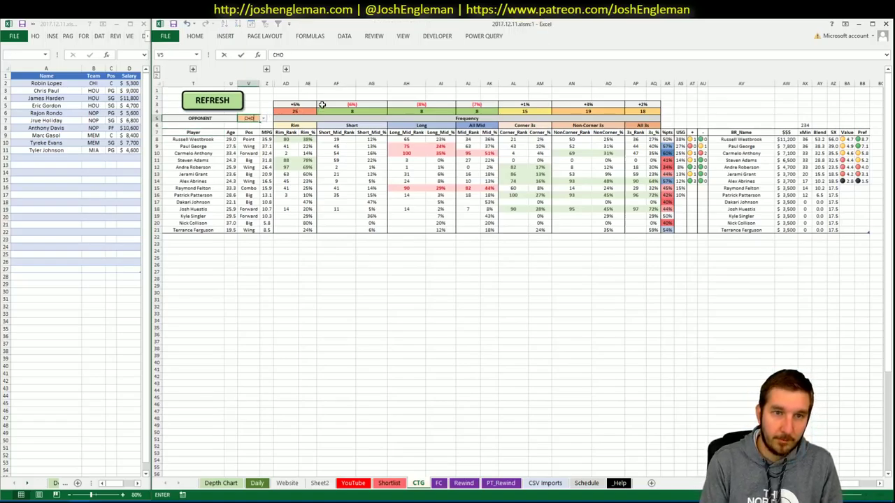
{"action": "key", "text": "Return"}
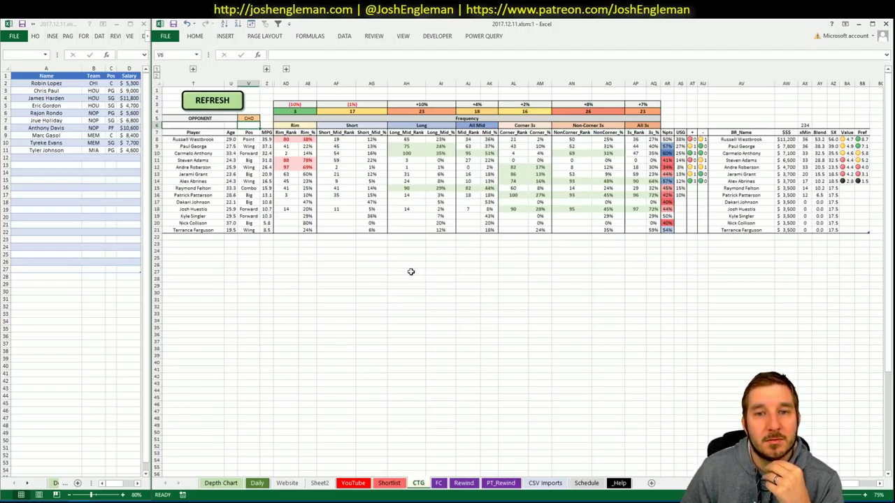
Switch to Cleaning the Glass, look up Dwight Howard and examine his season stats down to Defense and Rebounding.
{"action": "key", "text": "alt+Tab"}
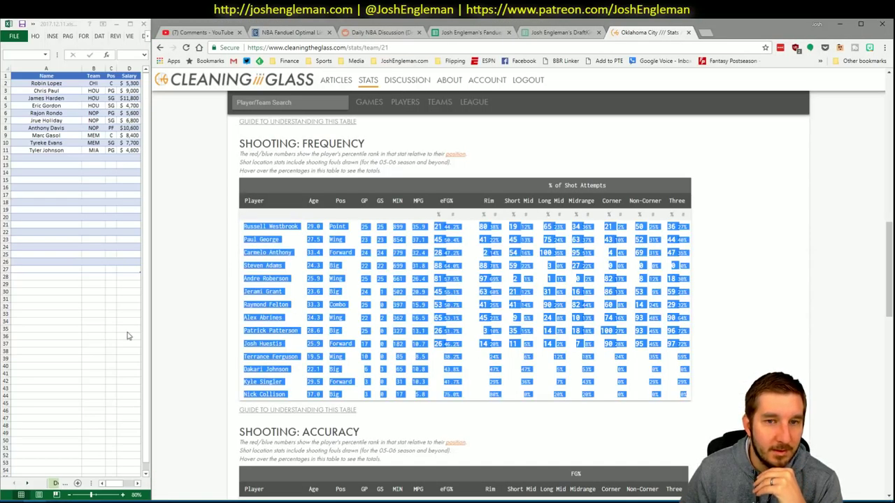
{"action": "left_click", "coordinate": [272, 105]}
{"action": "type", "text": "dwight"}
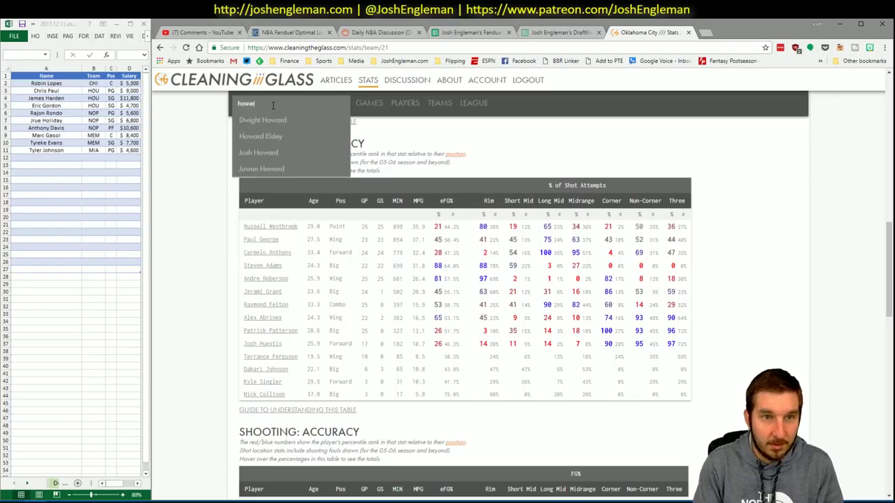
{"action": "key", "text": "Down"}
{"action": "key", "text": "Return"}
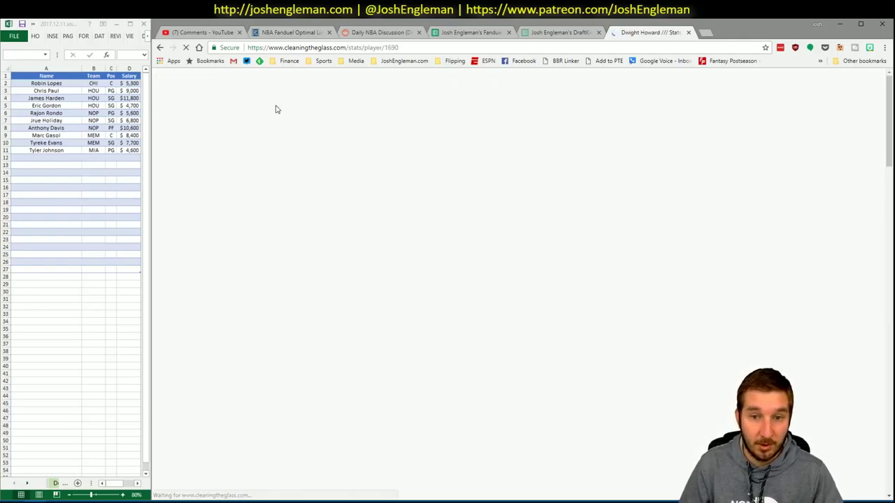
{"action": "scroll", "coordinate": [595, 233], "scroll_direction": "down", "scroll_amount": 1}
{"action": "scroll", "coordinate": [596, 233], "scroll_direction": "down", "scroll_amount": 15}
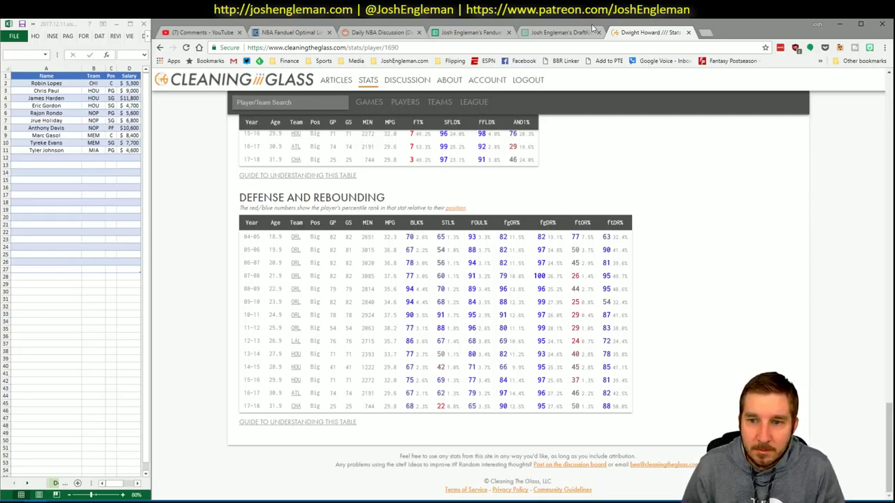
Return to the workbook and examine the Daily sheet's projections by position, then Oklahoma City's CTG matchup and YouTube sheet projections.
{"action": "key", "text": "alt+Tab"}
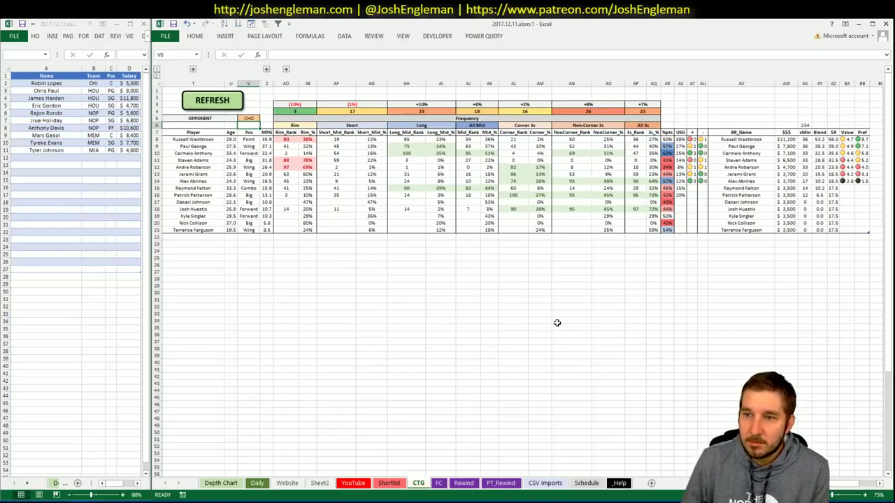
{"action": "left_click", "coordinate": [257, 483]}
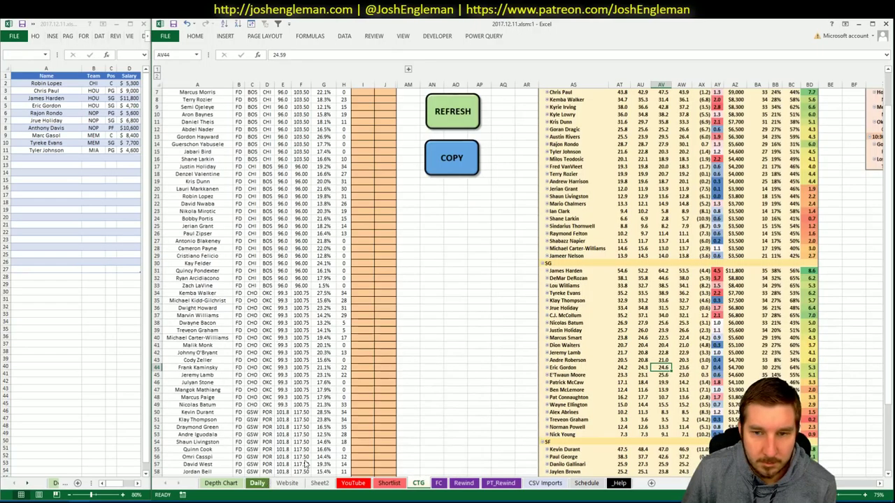
{"action": "left_click", "coordinate": [681, 323]}
{"action": "scroll", "coordinate": [681, 323], "scroll_direction": "down", "scroll_amount": 8}
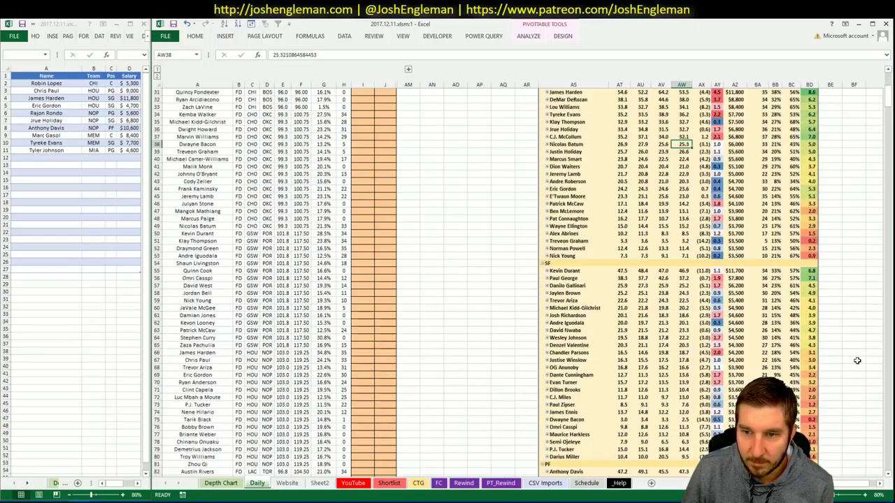
{"action": "scroll", "coordinate": [857, 361], "scroll_direction": "down", "scroll_amount": 9}
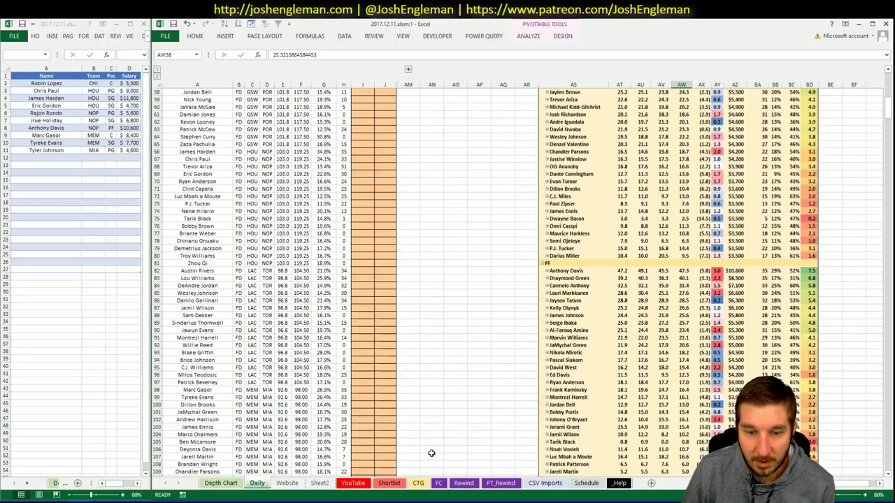
{"action": "left_click", "coordinate": [419, 483]}
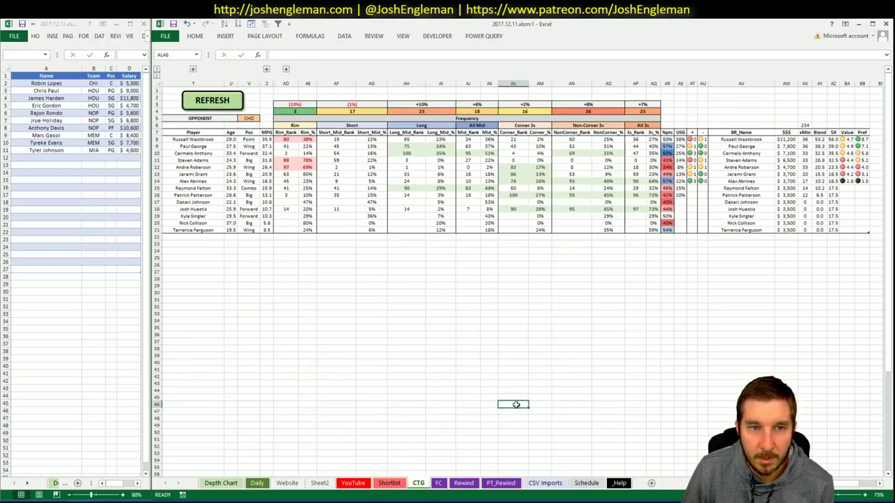
{"action": "left_click", "coordinate": [353, 483]}
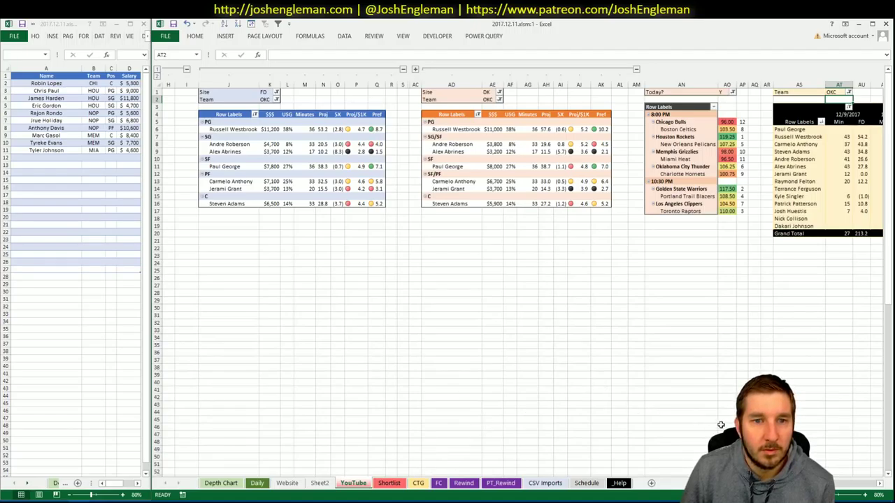
Review Oklahoma City's recent game minutes and fantasy points, and add Paul George to the player list below Tyler Johnson.
{"action": "left_click_drag", "start_coordinate": [838, 483], "coordinate": [854, 485]}
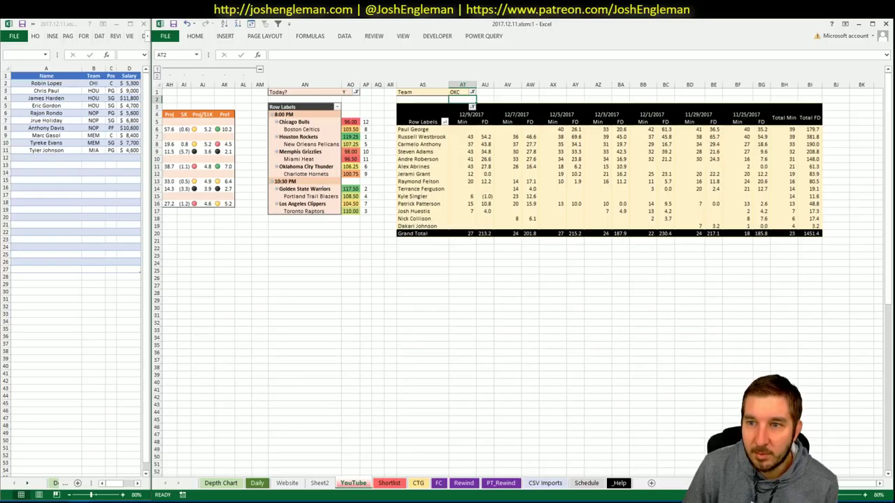
{"action": "left_click_drag", "start_coordinate": [841, 484], "coordinate": [769, 484]}
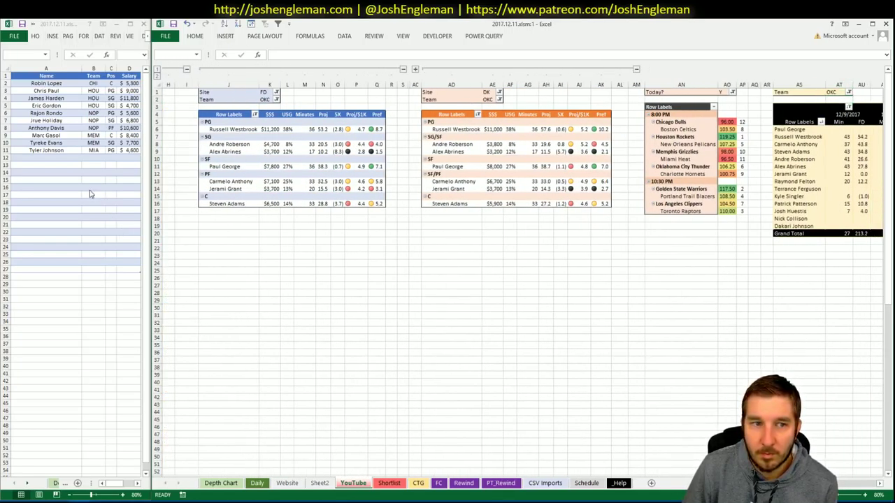
{"action": "left_click", "coordinate": [67, 159]}
{"action": "type", "text": "Paul George"}
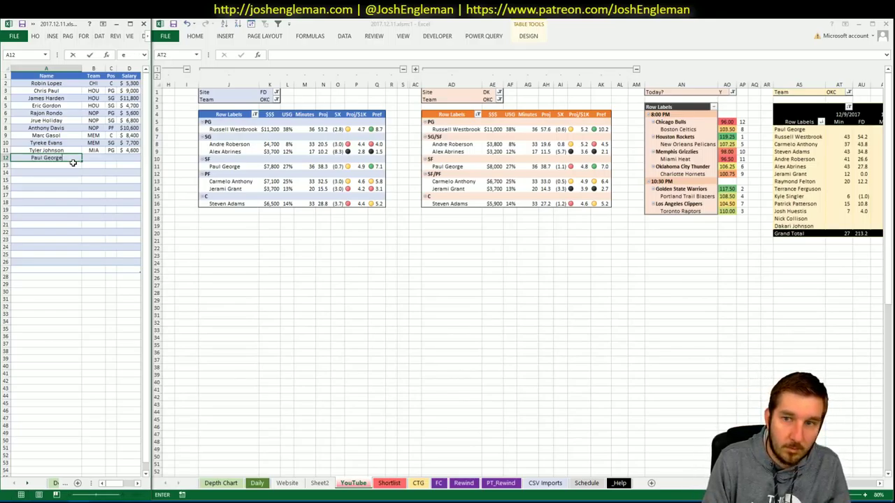
{"action": "key", "text": "Return"}
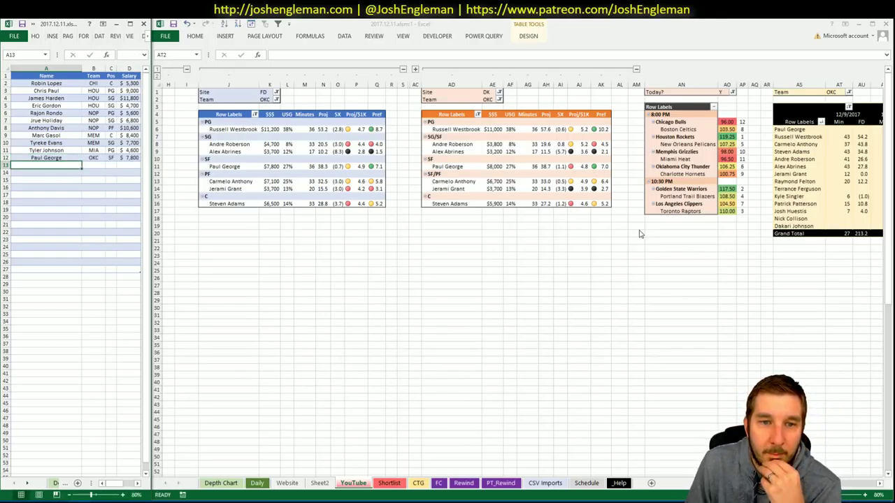
Compare Oklahoma City's projections and recent games on the YouTube sheet, and add Carmelo Anthony to the player list below Paul George.
{"action": "scroll", "coordinate": [517, 280], "scroll_direction": "right", "scroll_amount": 5}
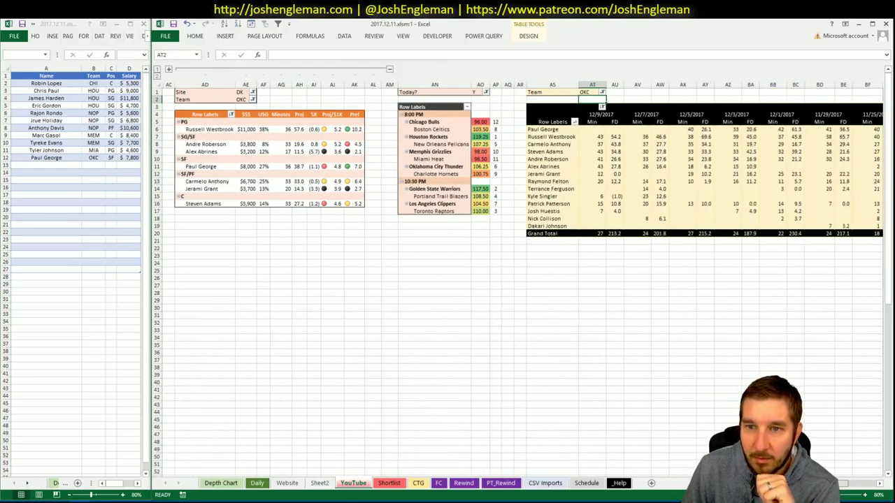
{"action": "scroll", "coordinate": [517, 279], "scroll_direction": "left", "scroll_amount": 6}
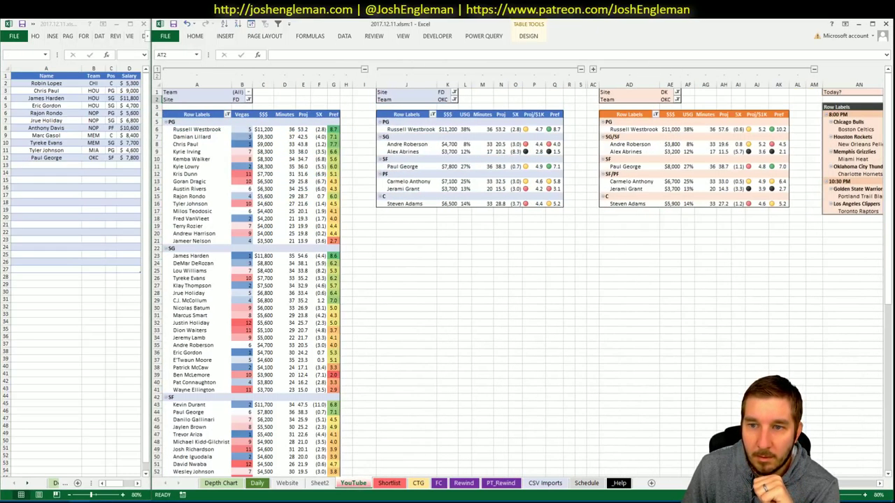
{"action": "scroll", "coordinate": [517, 279], "scroll_direction": "right", "scroll_amount": 6}
{"action": "scroll", "coordinate": [517, 280], "scroll_direction": "left", "scroll_amount": 3}
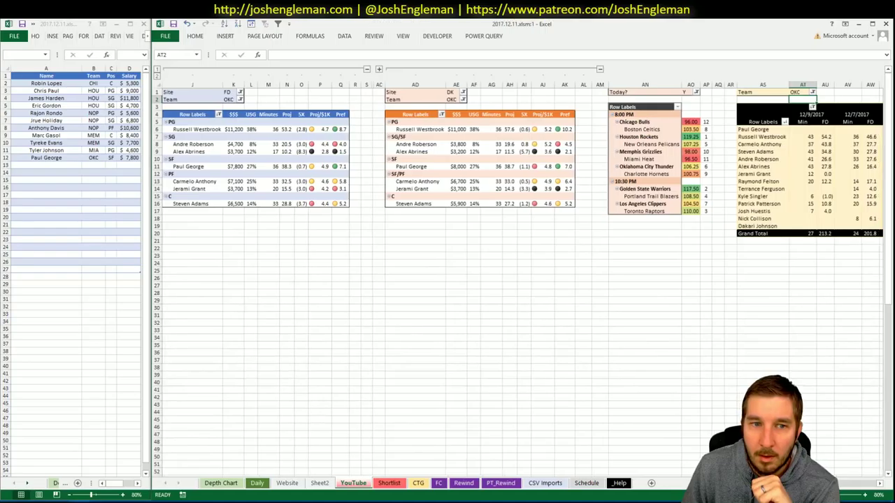
{"action": "left_click", "coordinate": [36, 165]}
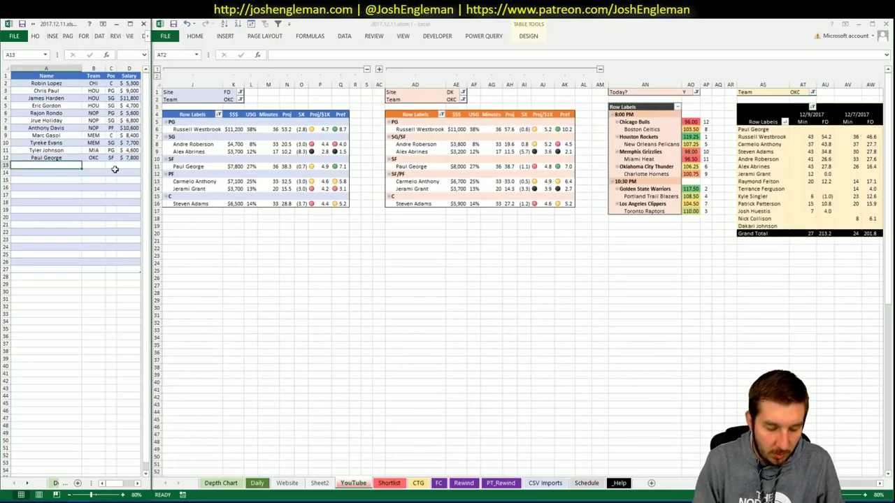
{"action": "type", "text": "Carmelo Anthony"}
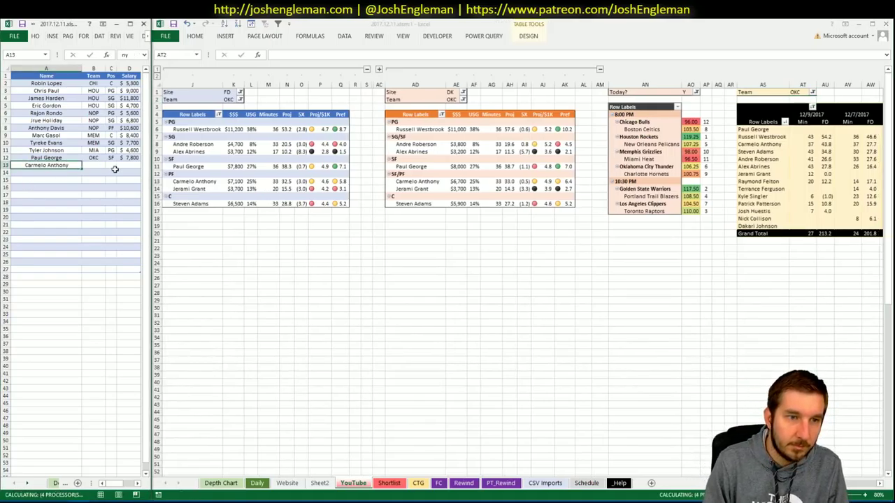
{"action": "key", "text": "Return"}
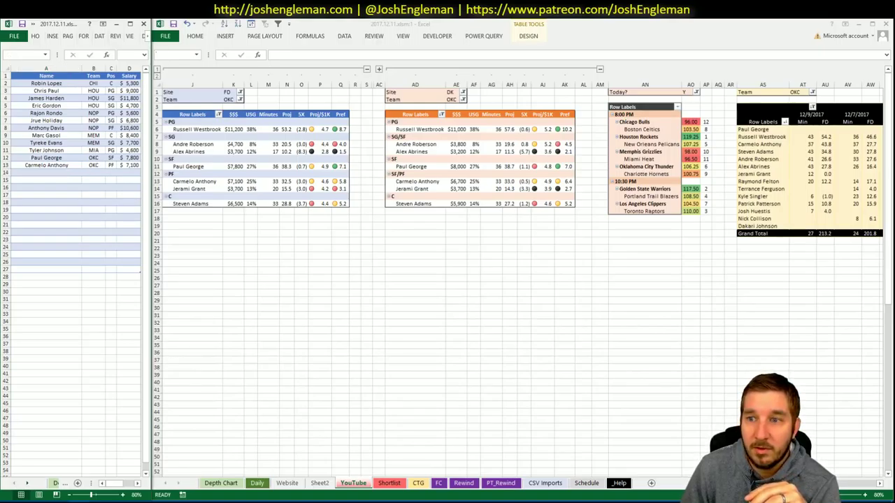
Examine Oklahoma City's recent games, the Daily sheet's power forward and center projections, the CTG matchup and the YouTube sheet's FD and DK tables.
{"action": "scroll", "coordinate": [523, 270], "scroll_direction": "right", "scroll_amount": 5}
{"action": "scroll", "coordinate": [523, 271], "scroll_direction": "right", "scroll_amount": 1}
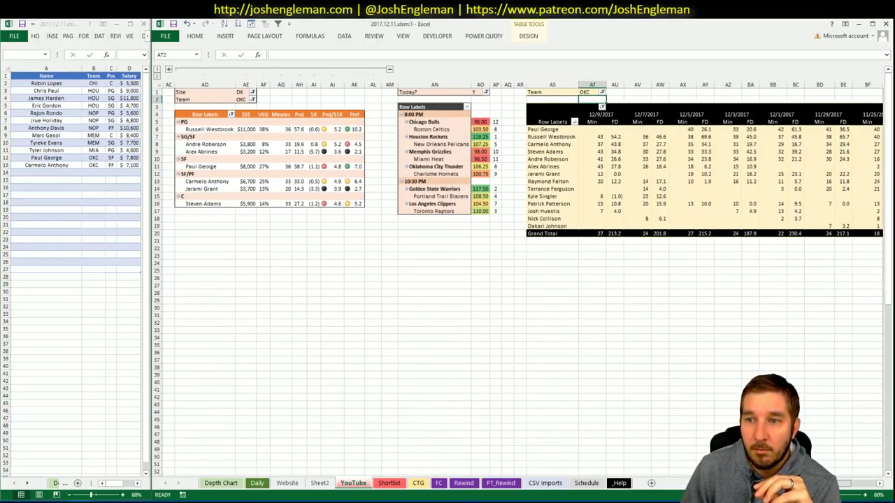
{"action": "scroll", "coordinate": [522, 270], "scroll_direction": "right", "scroll_amount": 1}
{"action": "key", "text": "ctrl+Page_Up"}
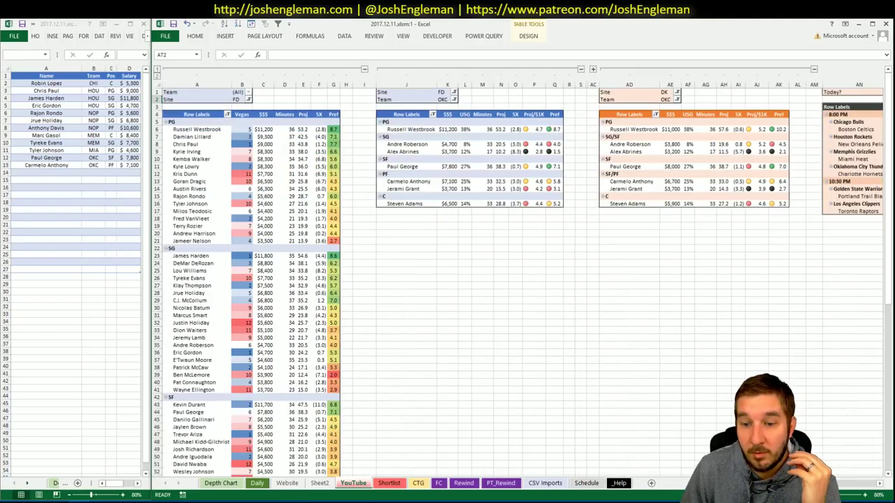
{"action": "left_click", "coordinate": [257, 483]}
{"action": "left_click", "coordinate": [661, 382]}
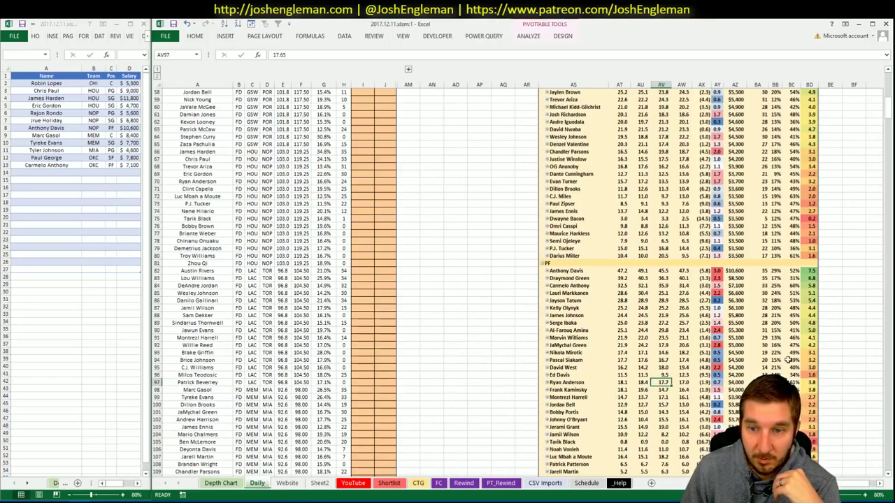
{"action": "scroll", "coordinate": [699, 364], "scroll_direction": "down", "scroll_amount": 11}
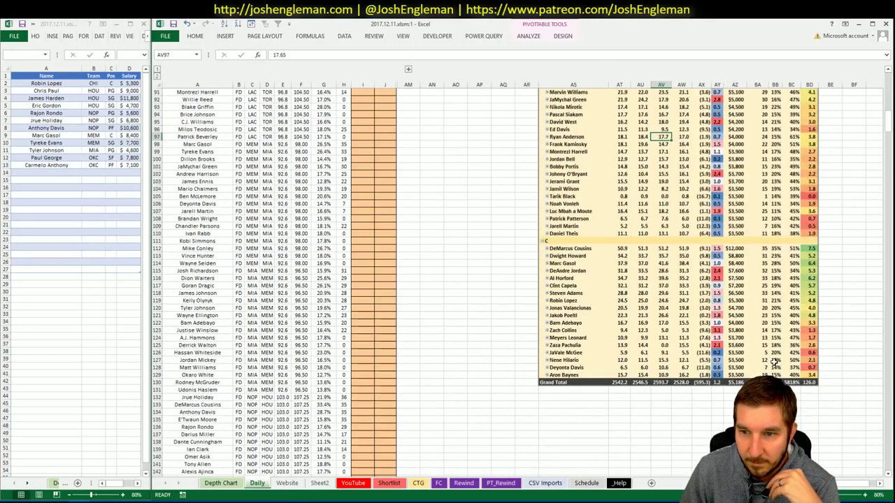
{"action": "left_click", "coordinate": [418, 482]}
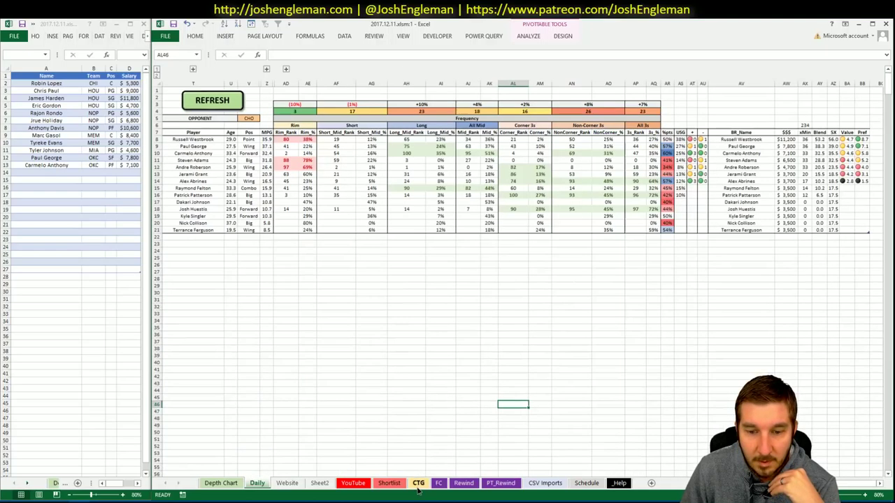
{"action": "left_click", "coordinate": [351, 483]}
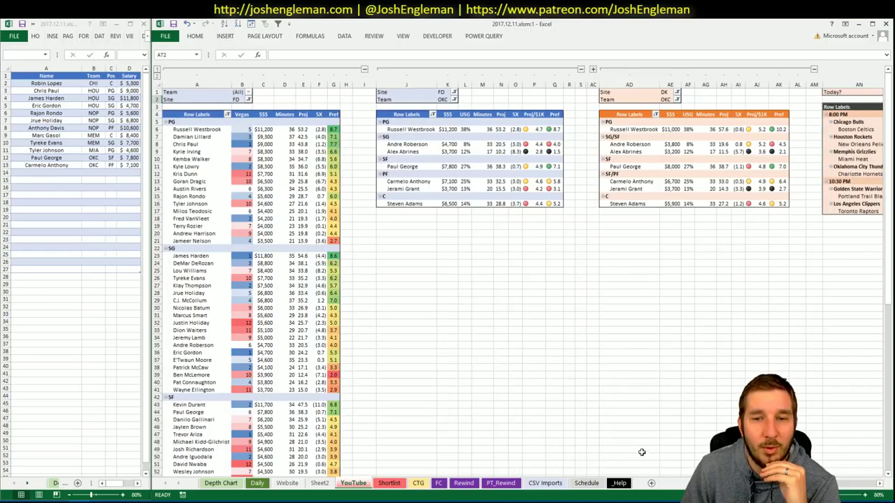
{"action": "scroll", "coordinate": [517, 279], "scroll_direction": "right", "scroll_amount": 10}
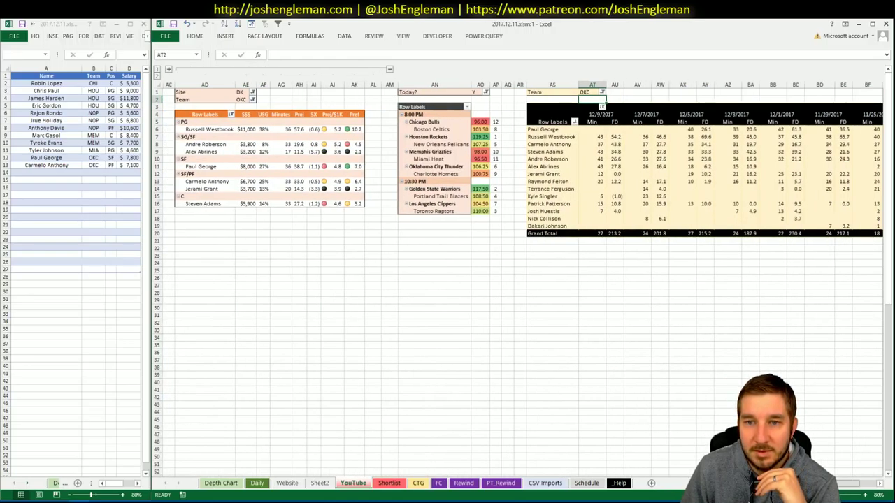
{"action": "scroll", "coordinate": [517, 279], "scroll_direction": "left", "scroll_amount": 8}
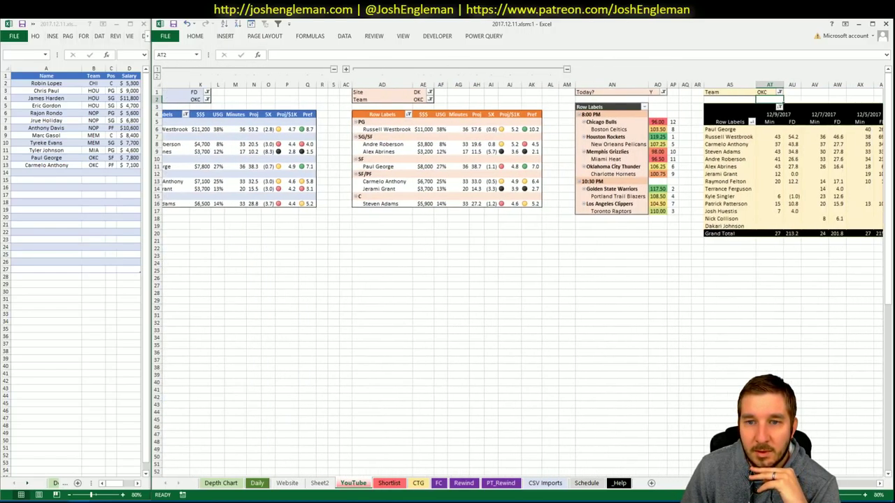
{"action": "scroll", "coordinate": [517, 280], "scroll_direction": "right", "scroll_amount": 1}
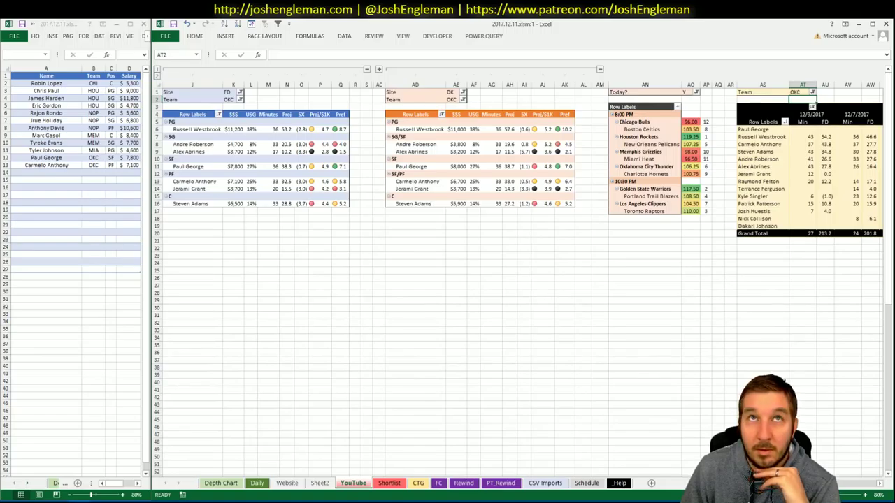
Switch to FantasyCruncher, show only centers, examine Dwight Howard's game log filtered to opponent OKC, and return to the workbook's YouTube sheet.
{"action": "key", "text": "alt+Tab"}
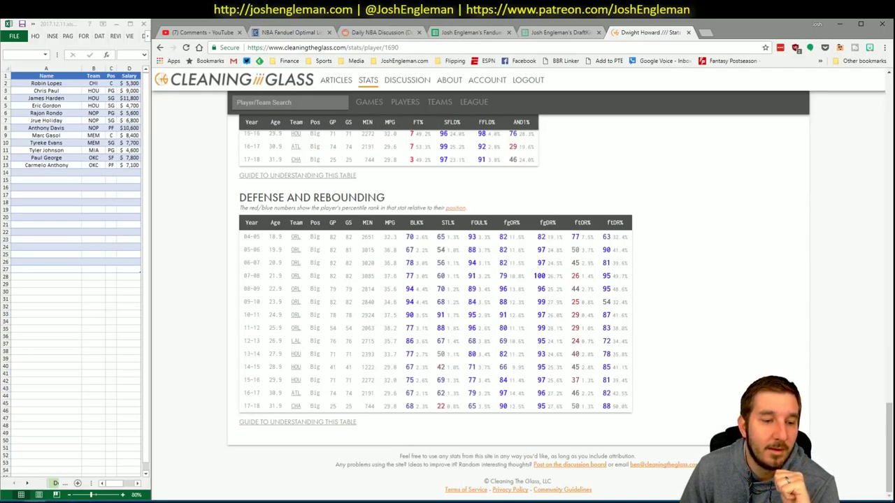
{"action": "left_click", "coordinate": [290, 32]}
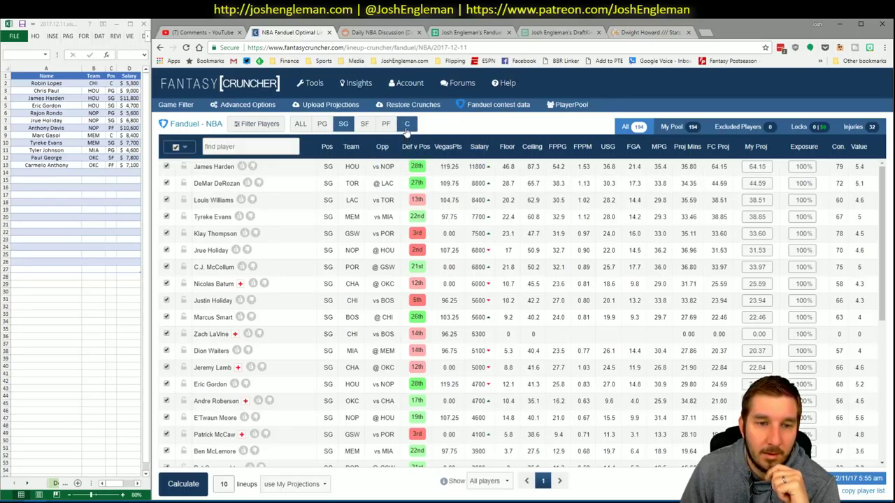
{"action": "left_click", "coordinate": [407, 126]}
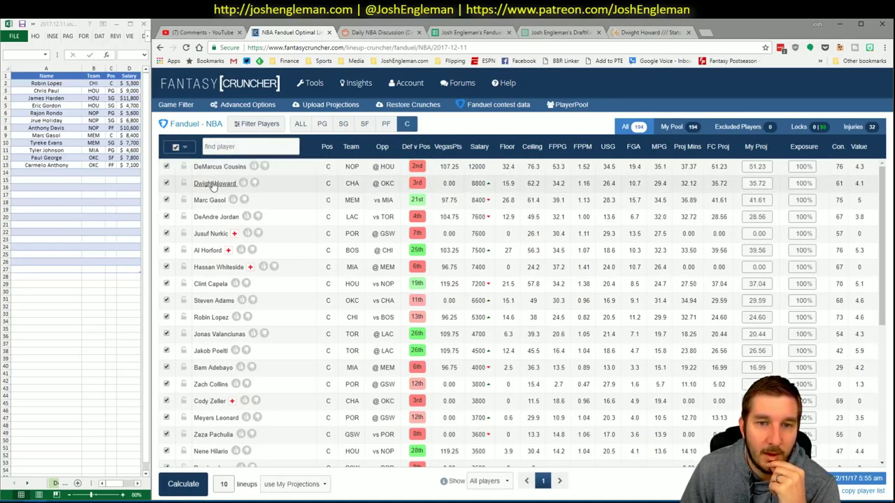
{"action": "left_click", "coordinate": [429, 186]}
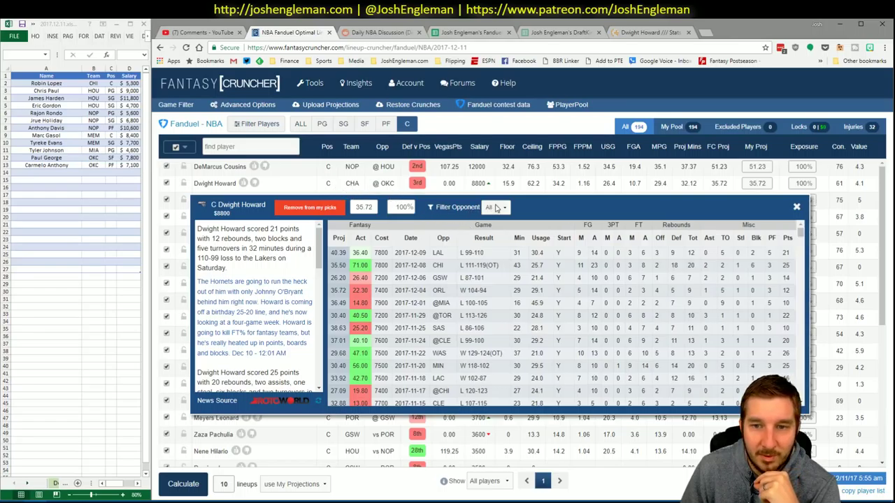
{"action": "left_click", "coordinate": [498, 208]}
{"action": "left_click", "coordinate": [493, 225]}
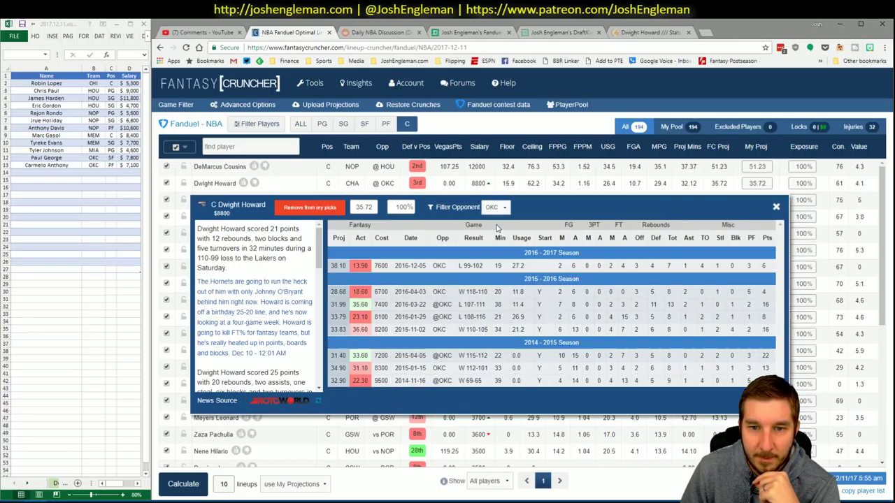
{"action": "left_click", "coordinate": [776, 207]}
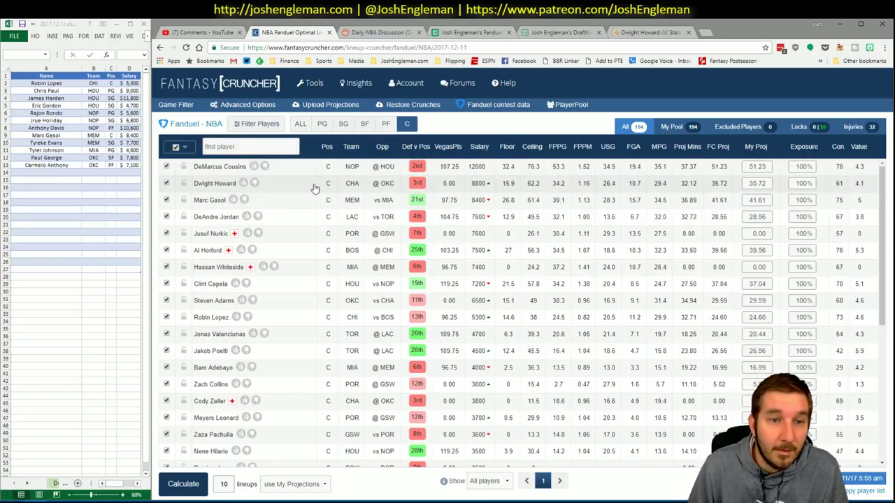
{"action": "key", "text": "alt+Tab"}
{"action": "left_click", "coordinate": [493, 241]}
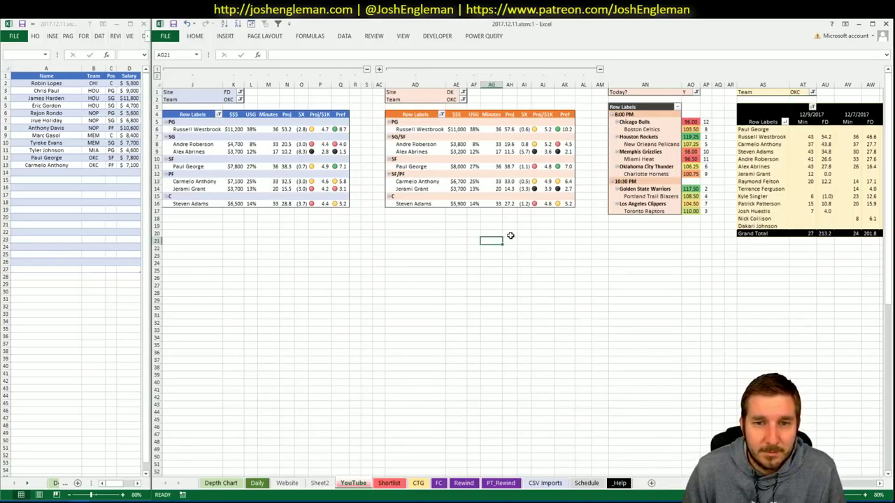
Switch back to Dwight Howard's stats page on Cleaning the Glass.
{"action": "key", "text": "alt+Tab"}
{"action": "left_click", "coordinate": [644, 33]}
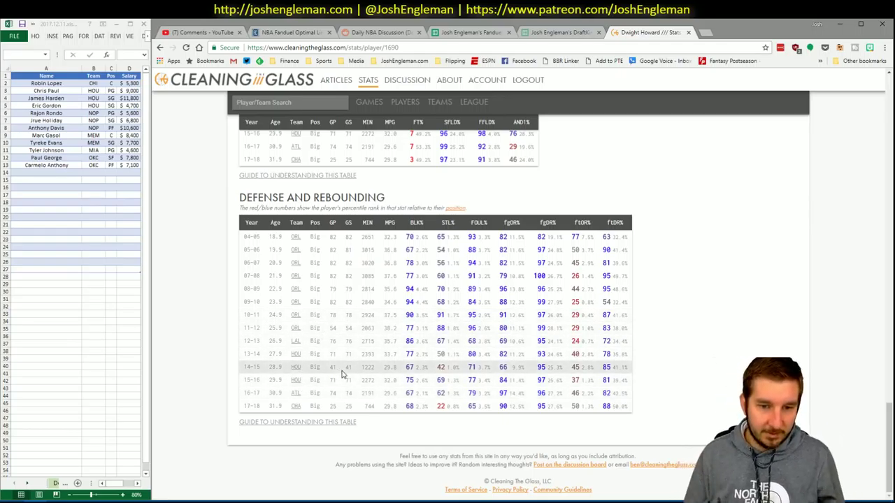
Switch from the browser to the Excel workbook and add Steven Adams in the first empty Name row of the player list.
{"action": "key", "text": "alt+Tab"}
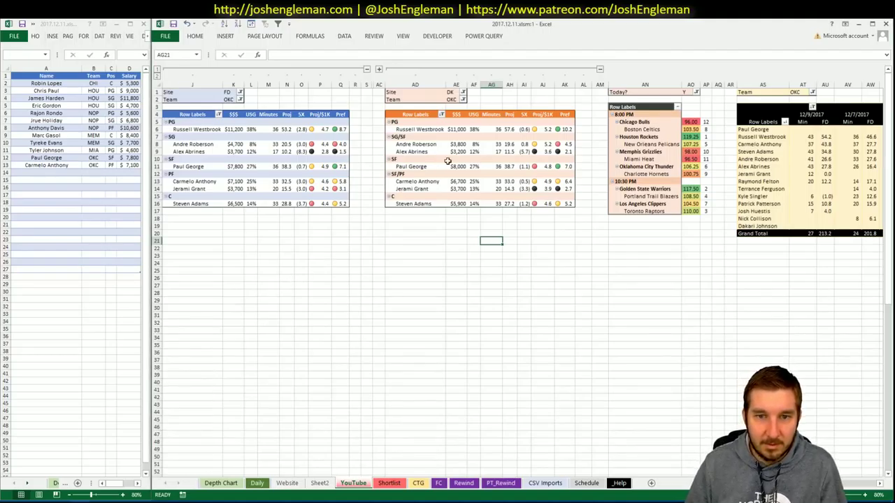
{"action": "key", "text": "alt+Tab"}
{"action": "key", "text": "alt+Tab"}
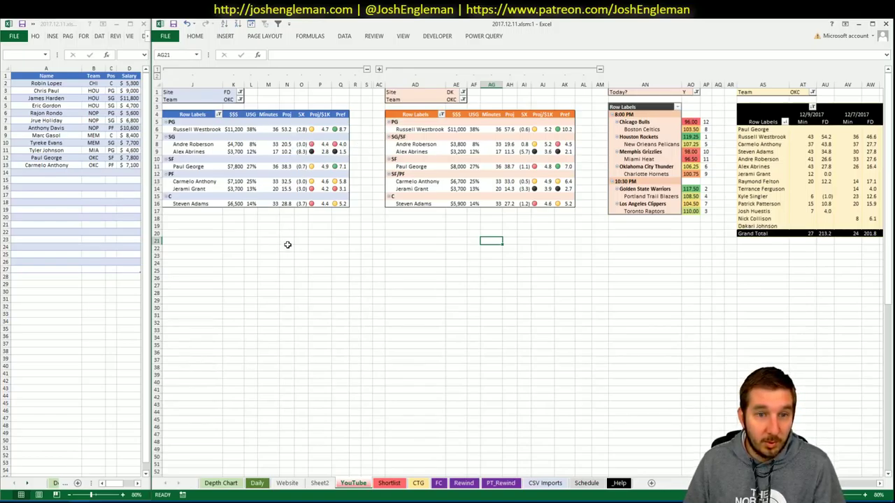
{"action": "left_click", "coordinate": [260, 218]}
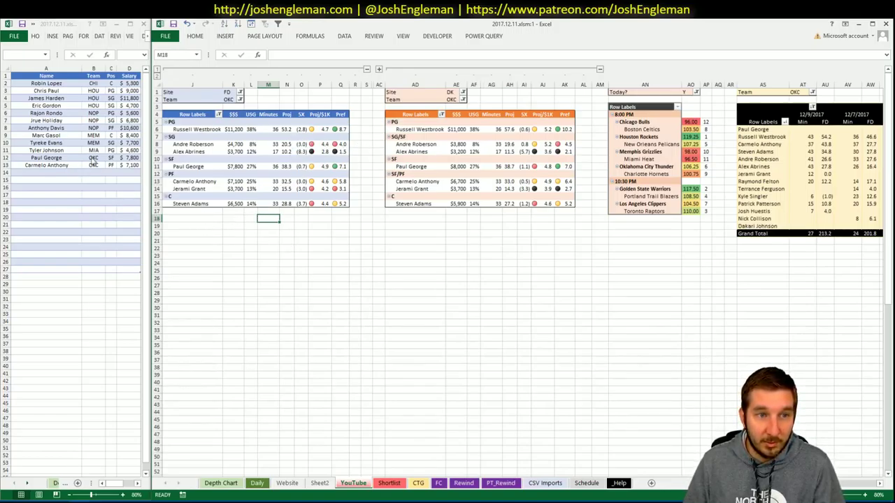
{"action": "left_click", "coordinate": [397, 225]}
{"action": "left_click", "coordinate": [53, 172]}
{"action": "type", "text": "Steven Adams"}
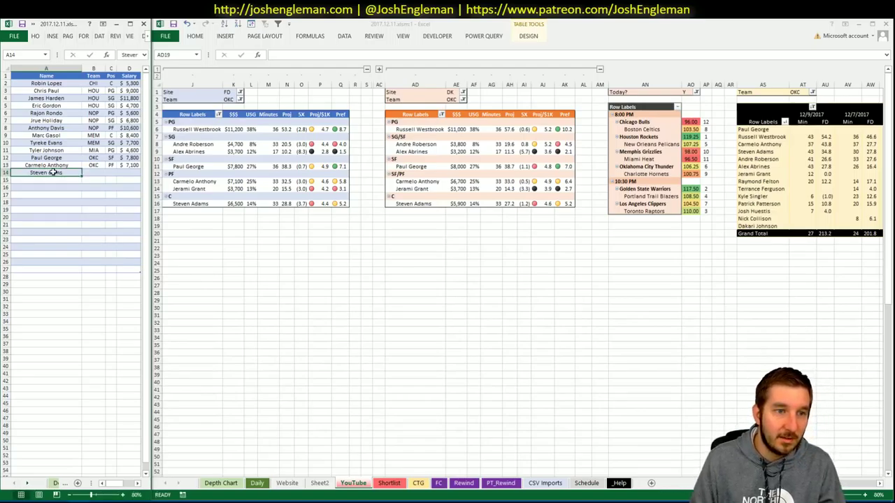
{"action": "key", "text": "Return"}
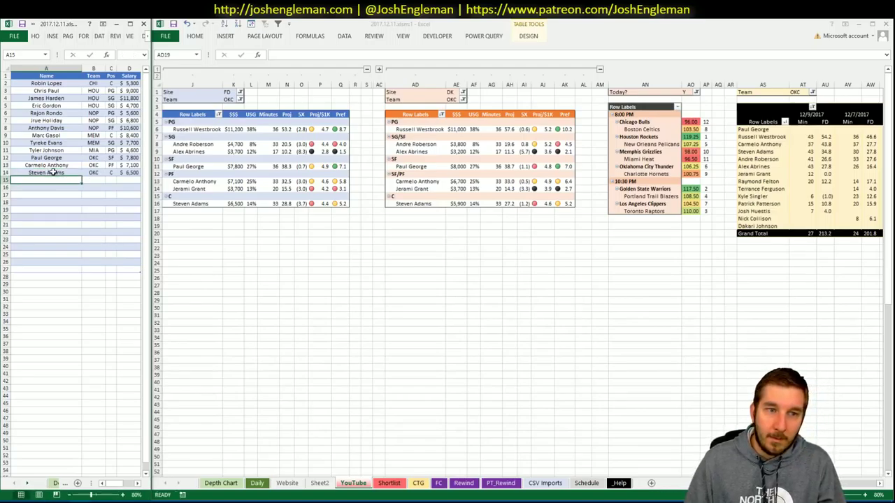
Set the Team filter of both the FD and DK projection pivot tables to CHO.
{"action": "key", "text": "alt+Tab"}
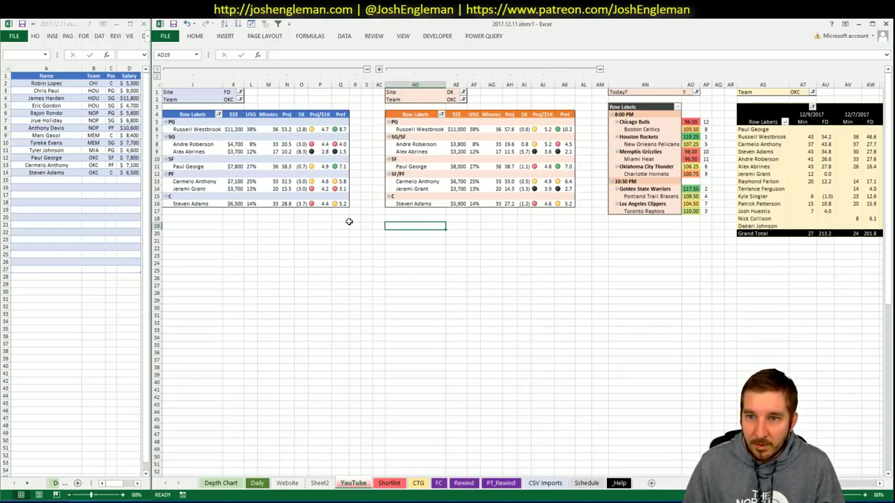
{"action": "left_click", "coordinate": [228, 99]}
{"action": "type", "text": "CHO"}
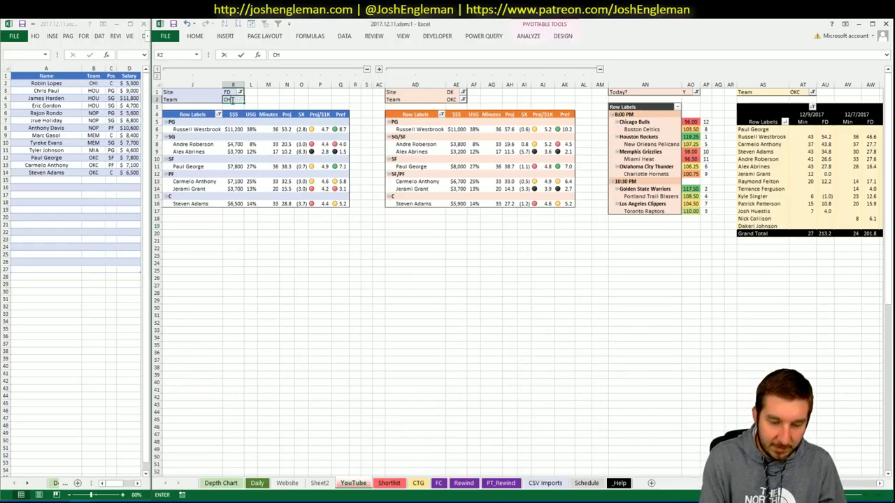
{"action": "key", "text": "Tab"}
{"action": "left_click", "coordinate": [470, 99]}
{"action": "type", "text": "CHO"}
{"action": "key", "text": "Return"}
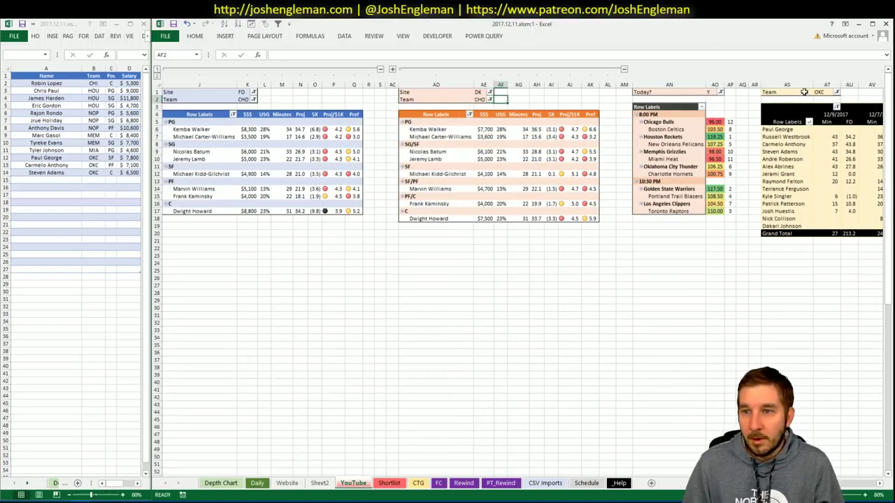
Set the Team filter of the recent game log pivot table to CHO.
{"action": "left_click", "coordinate": [821, 92]}
{"action": "type", "text": "C"}
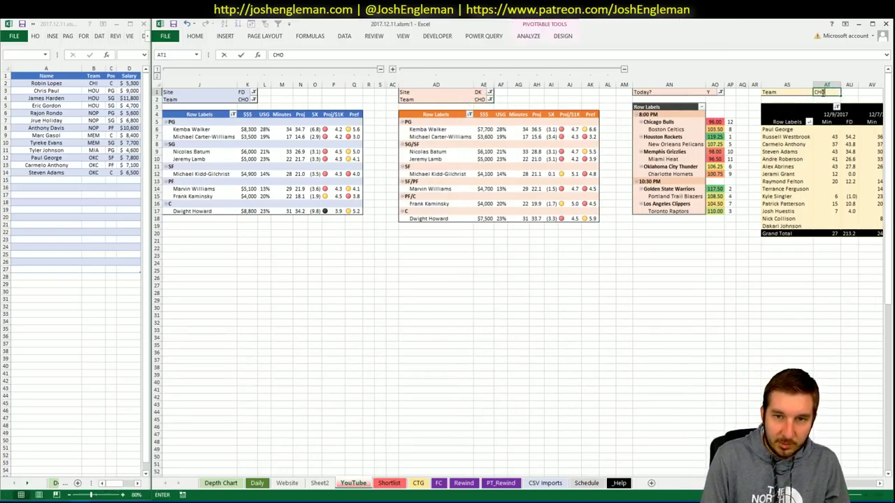
{"action": "type", "text": "HO"}
{"action": "key", "text": "Return"}
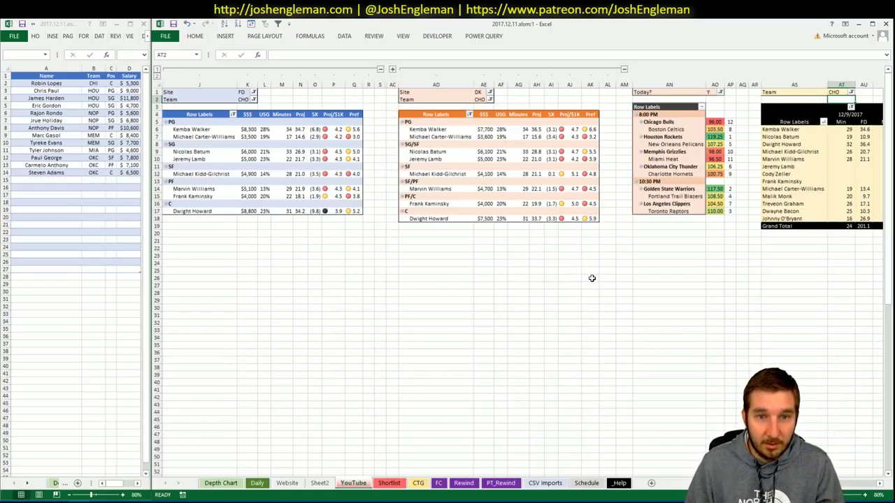
Bring up the workbook's CTG sheet, and find and open the Charlotte Hornets team page on Cleaning the Glass in the browser.
{"action": "left_click", "coordinate": [418, 483]}
{"action": "key", "text": "alt+Tab"}
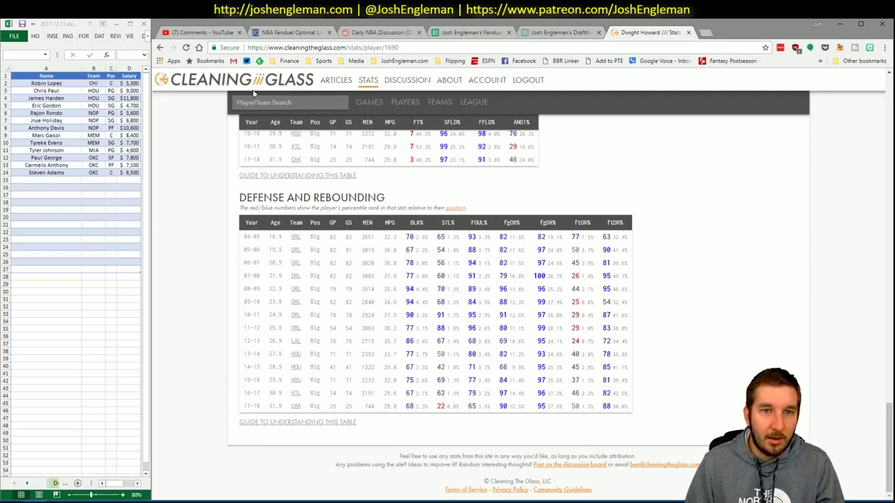
{"action": "type", "text": "char"}
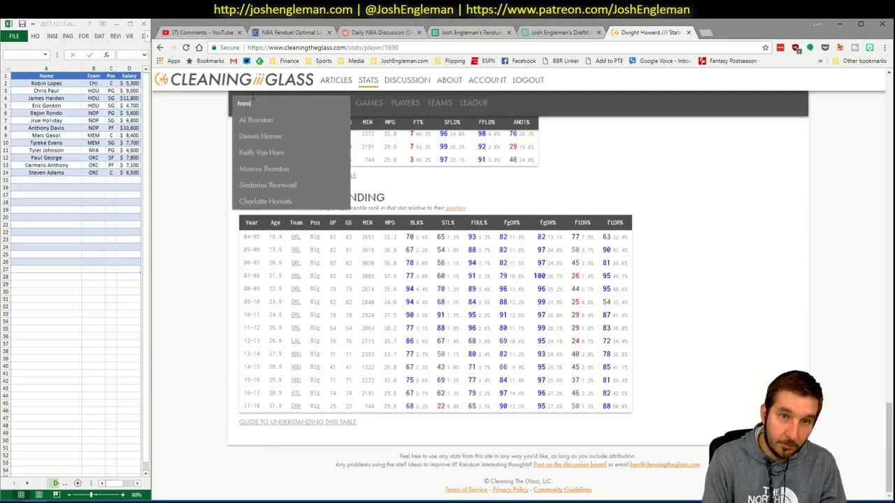
{"action": "key", "text": "Return"}
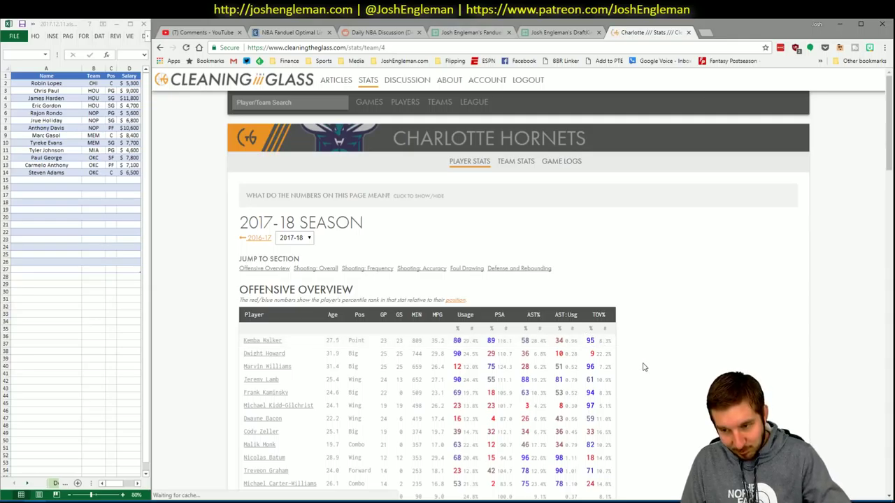
Copy the Hornets' Shooting: Frequency player rows and refresh the workbook's CTG sheet with them.
{"action": "left_click", "coordinate": [373, 268]}
{"action": "left_click_drag", "start_coordinate": [707, 400], "coordinate": [239, 227]}
{"action": "key", "text": "alt+Tab"}
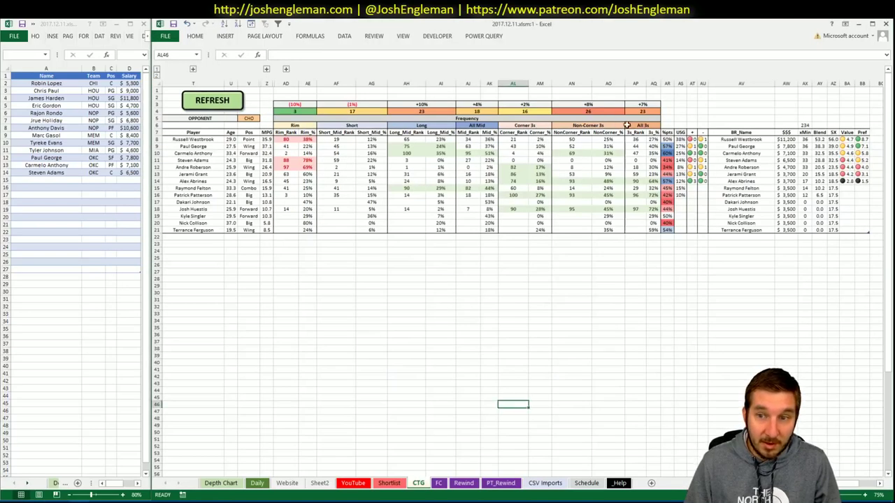
{"action": "left_click", "coordinate": [216, 104]}
Set the opponent on the CTG sheet to OKC.
{"action": "left_click", "coordinate": [249, 117]}
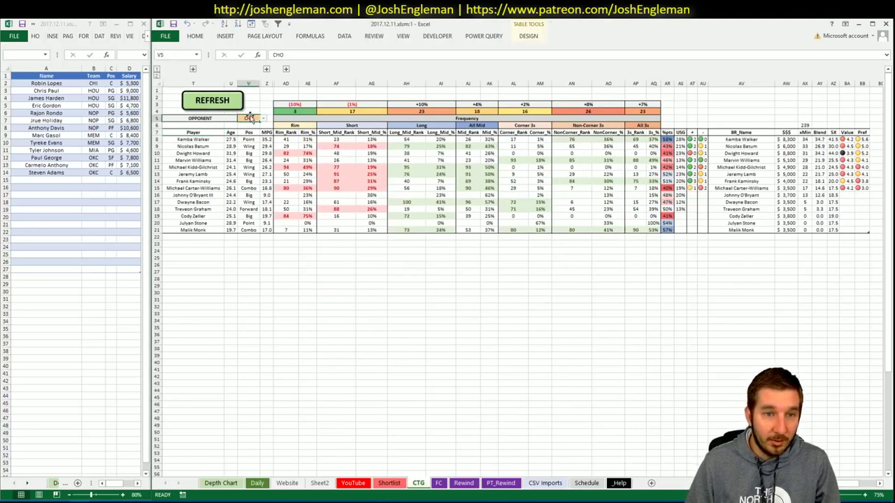
{"action": "type", "text": "OKC"}
{"action": "key", "text": "Up"}
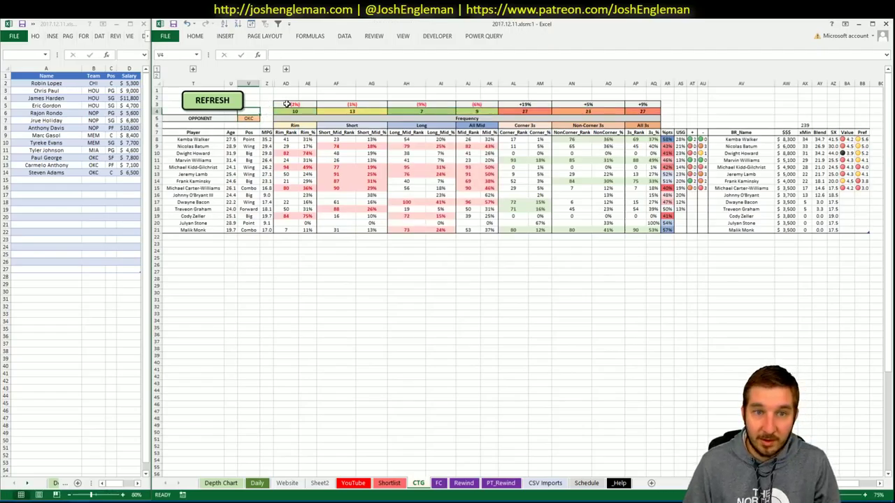
{"action": "left_click", "coordinate": [313, 97]}
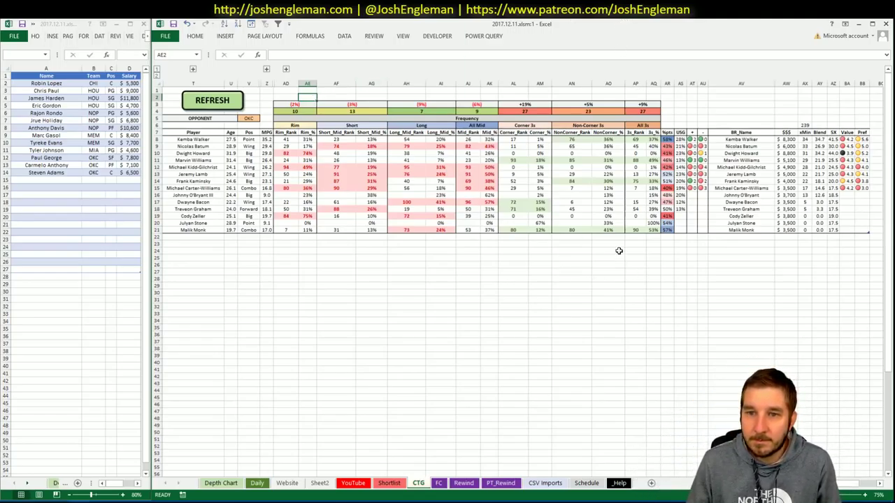
Return to the YouTube sheet and examine the Hornets' minutes and FanDuel points across their recent games.
{"action": "left_click", "coordinate": [352, 483]}
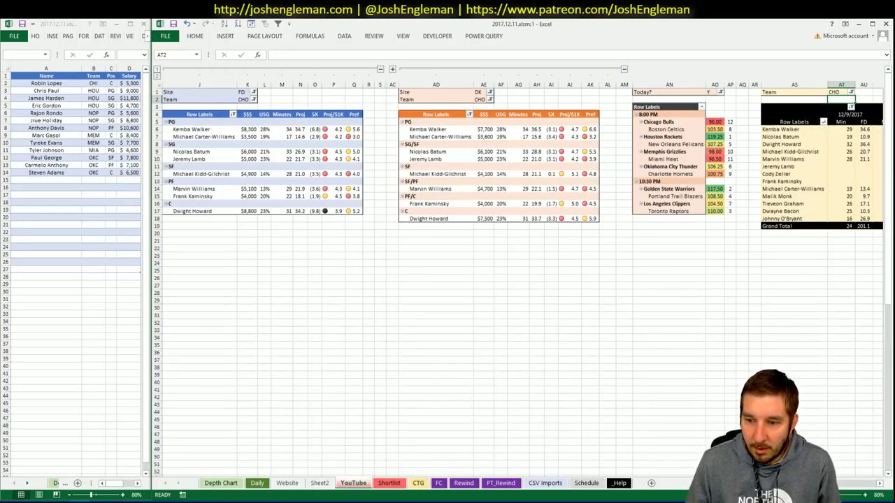
{"action": "scroll", "coordinate": [517, 280], "scroll_direction": "right", "scroll_amount": 3}
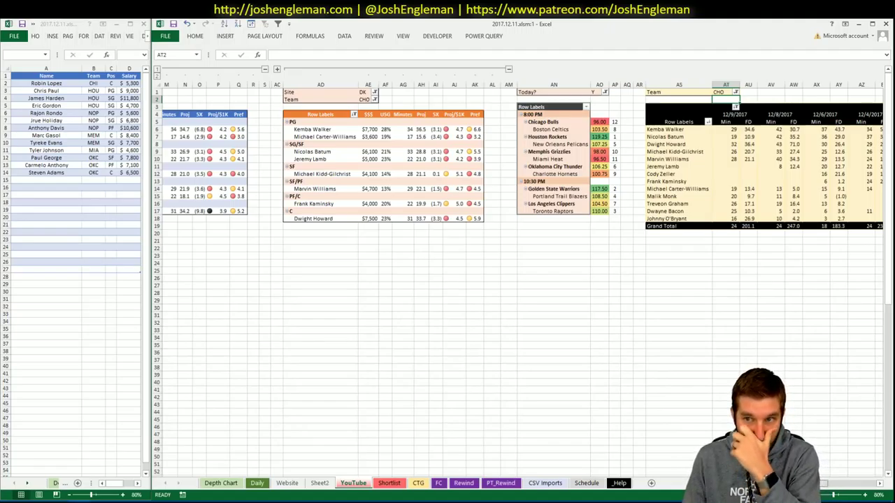
{"action": "scroll", "coordinate": [517, 279], "scroll_direction": "right", "scroll_amount": 2}
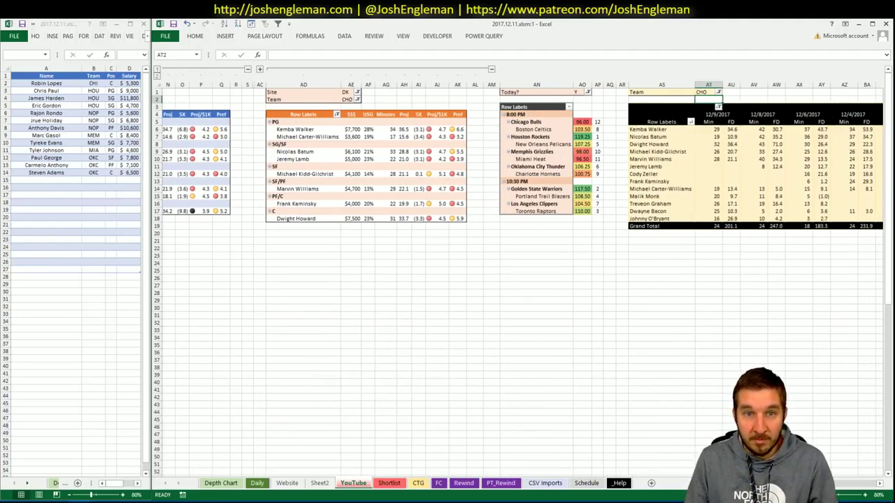
{"action": "scroll", "coordinate": [518, 280], "scroll_direction": "right", "scroll_amount": 3}
{"action": "scroll", "coordinate": [517, 280], "scroll_direction": "left", "scroll_amount": 2}
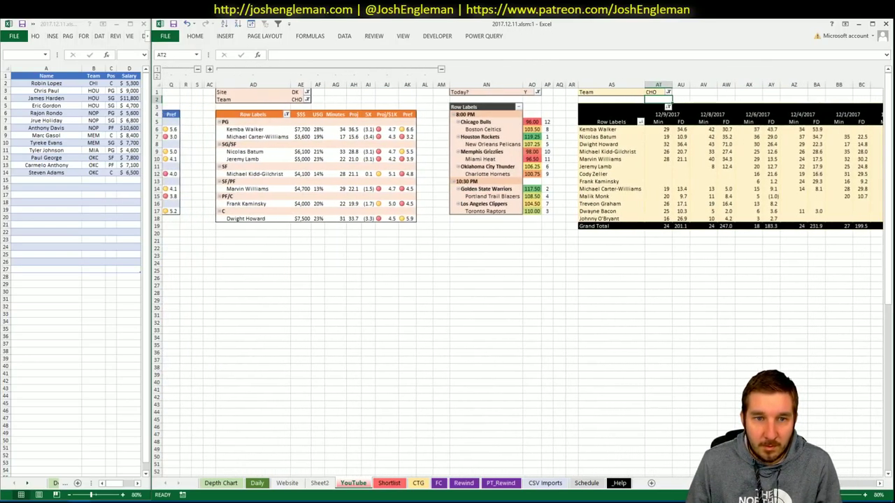
Switch to FantasyCruncher, show only point guards, and review Kemba Walker's game history filtered to opponent OKC.
{"action": "key", "text": "alt+Tab"}
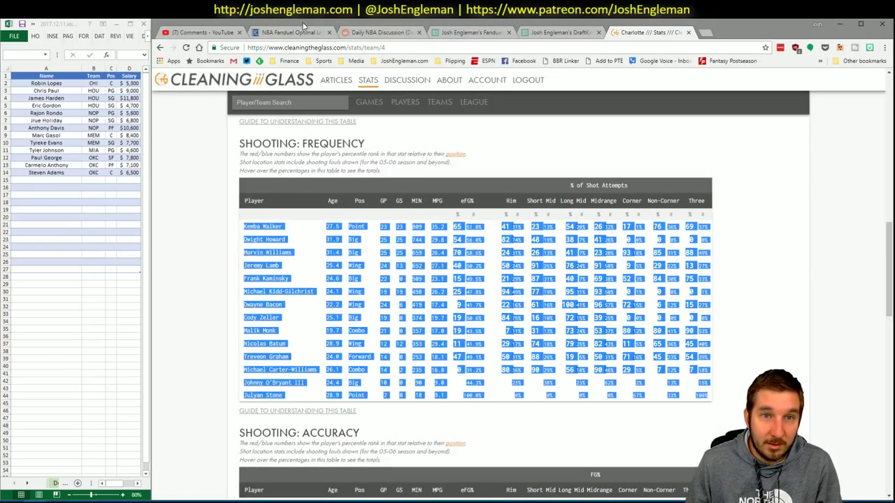
{"action": "left_click", "coordinate": [302, 31]}
{"action": "mouse_move", "coordinate": [307, 77]}
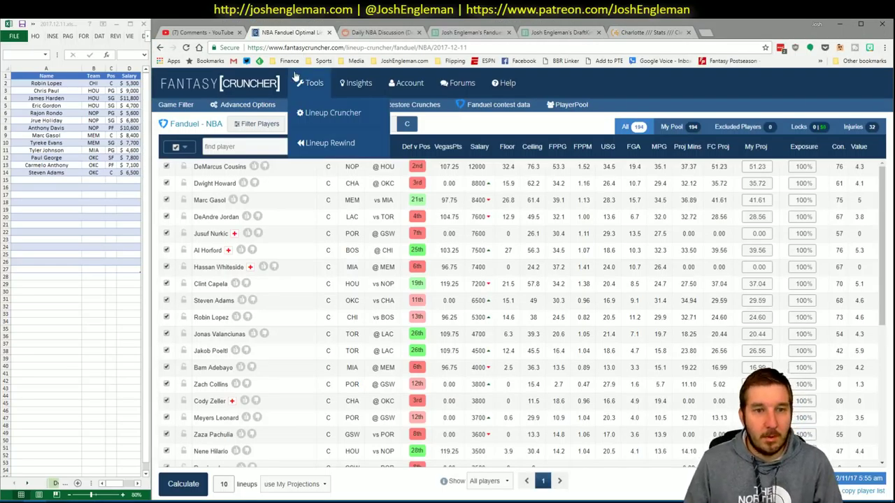
{"action": "left_click", "coordinate": [321, 126]}
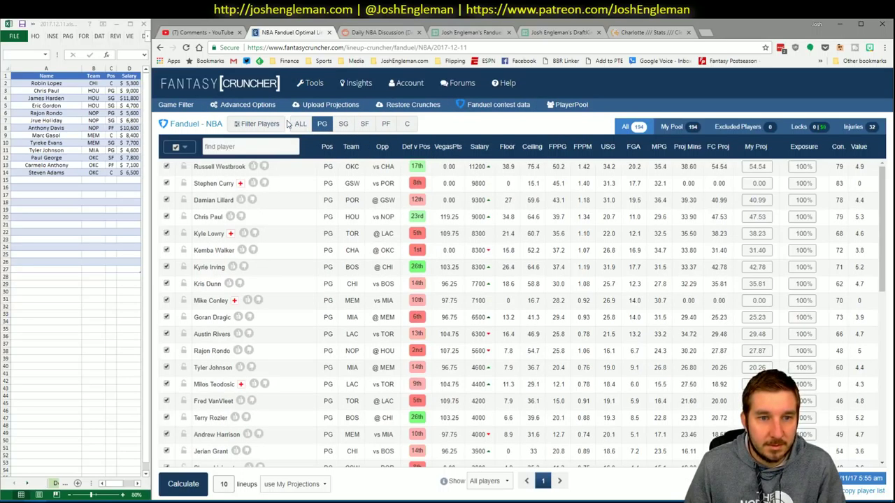
{"action": "left_click", "coordinate": [213, 250]}
{"action": "left_click", "coordinate": [505, 276]}
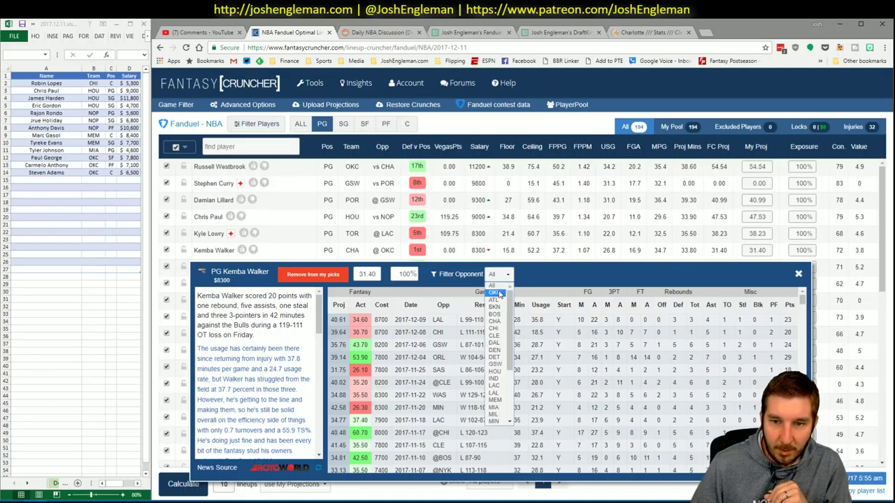
{"action": "left_click", "coordinate": [500, 294]}
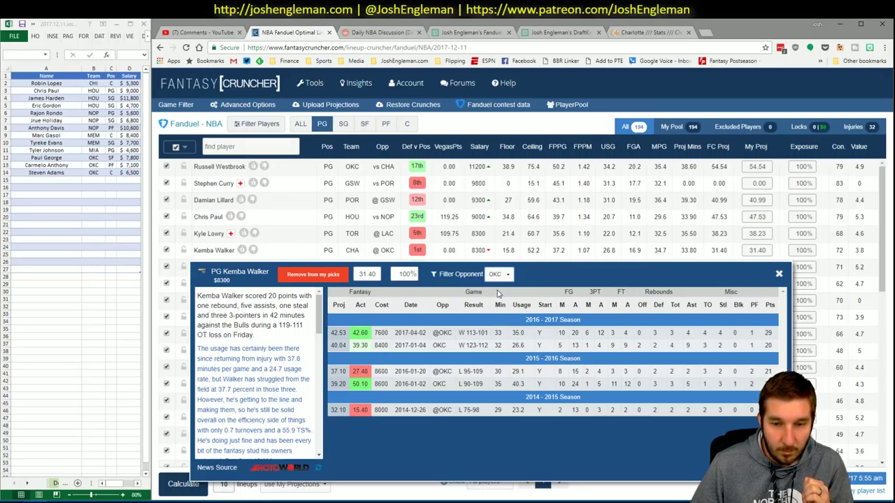
{"action": "left_click", "coordinate": [778, 273]}
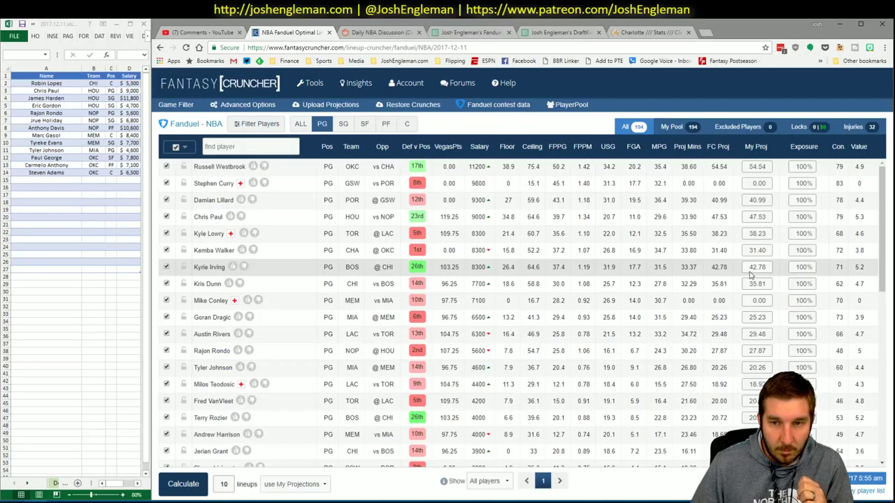
Return to the Excel workbook and add Kemba Walker in the first empty Name row of the player list.
{"action": "left_click", "coordinate": [122, 483]}
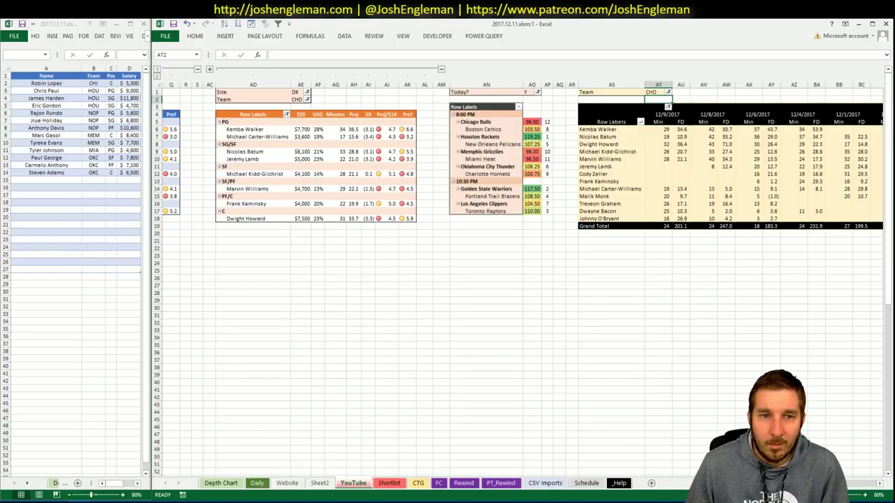
{"action": "scroll", "coordinate": [447, 279], "scroll_direction": "left", "scroll_amount": 3}
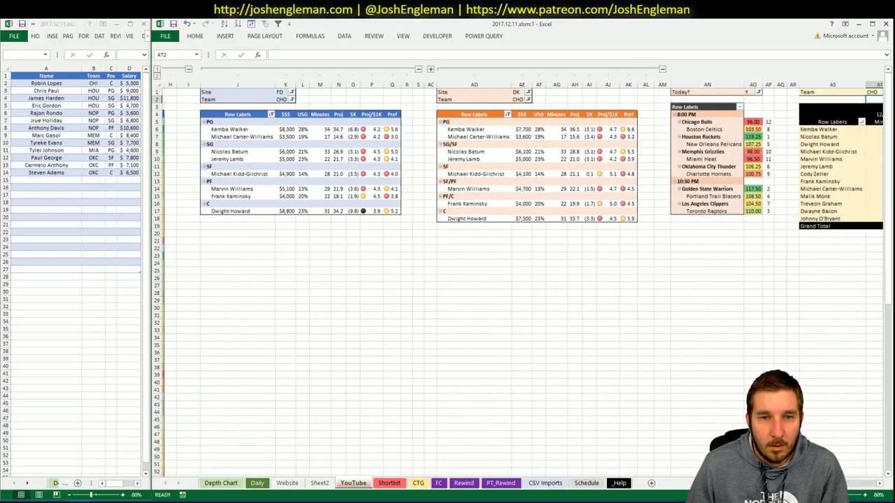
{"action": "scroll", "coordinate": [517, 279], "scroll_direction": "right", "scroll_amount": 5}
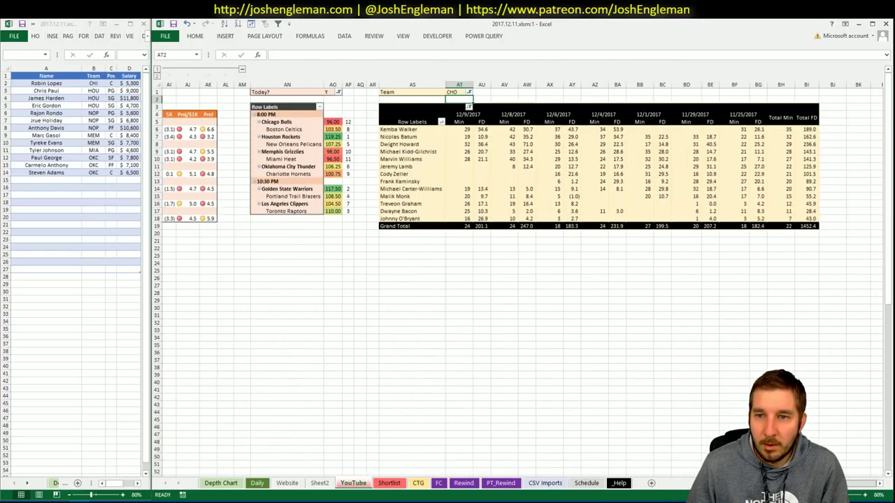
{"action": "scroll", "coordinate": [517, 280], "scroll_direction": "left", "scroll_amount": 2}
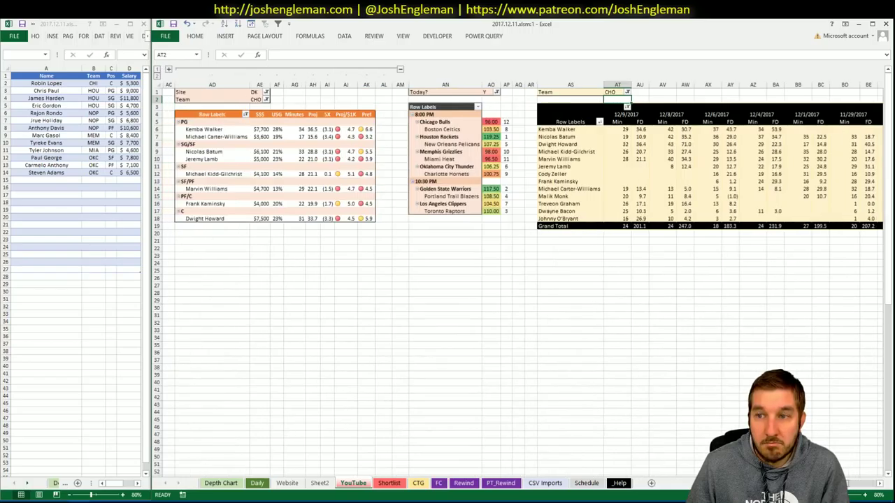
{"action": "scroll", "coordinate": [517, 280], "scroll_direction": "left", "scroll_amount": 3}
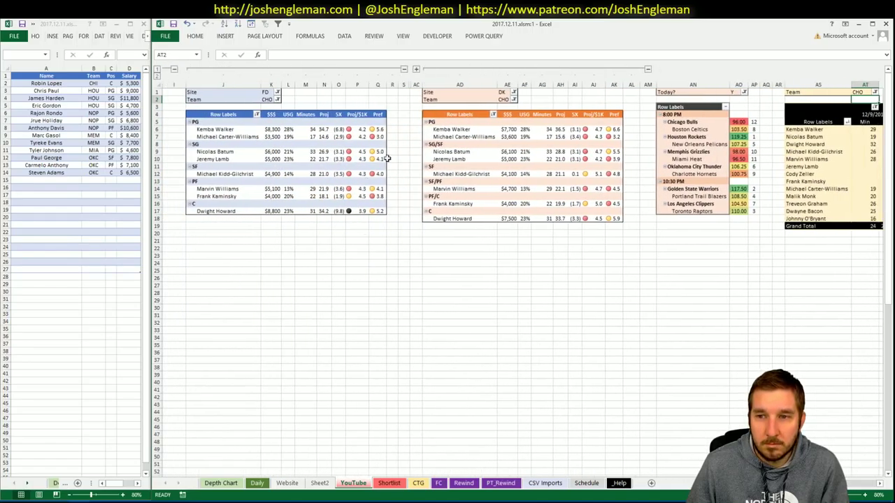
{"action": "left_click", "coordinate": [62, 181]}
{"action": "type", "text": "Kemba Walker"}
{"action": "key", "text": "Return"}
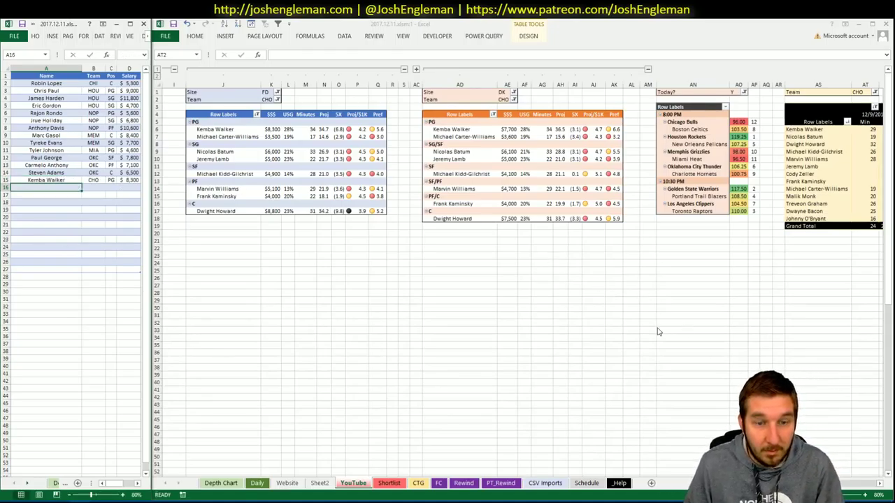
{"action": "scroll", "coordinate": [522, 279], "scroll_direction": "right", "scroll_amount": 10}
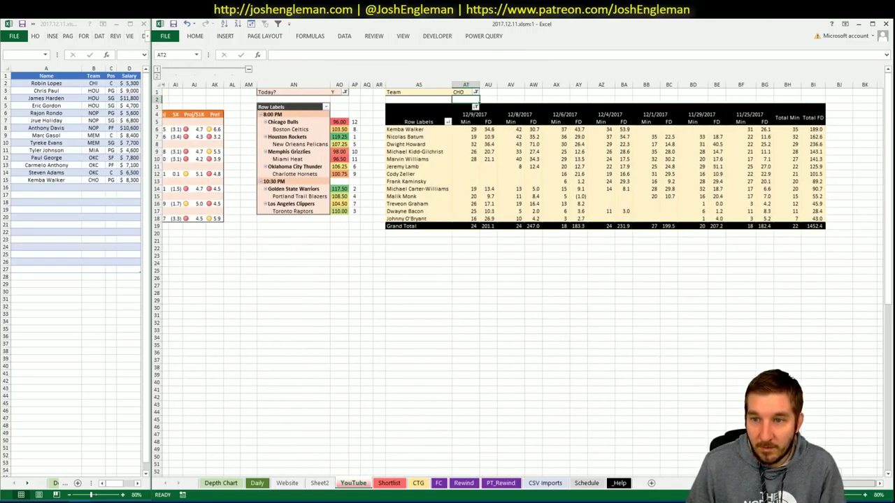
{"action": "scroll", "coordinate": [523, 280], "scroll_direction": "left", "scroll_amount": 10}
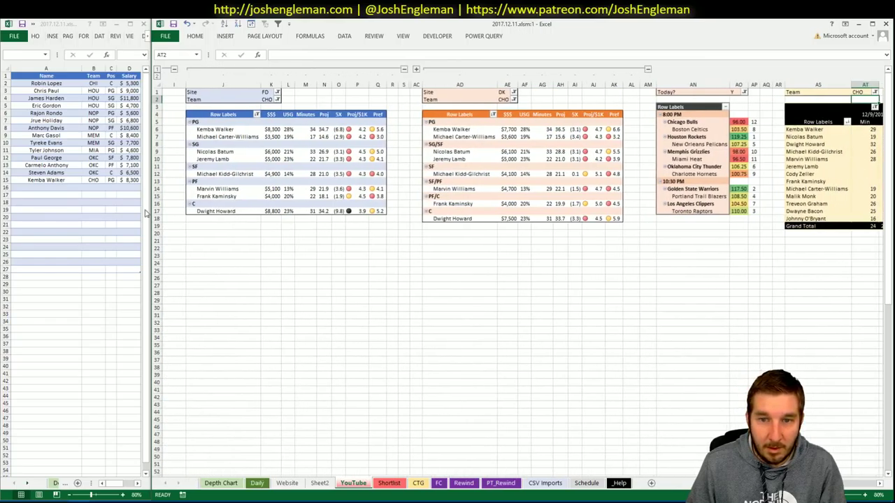
Add Frank Kaminsky directly below Kemba Walker in the Name column of the player list.
{"action": "left_click", "coordinate": [56, 188]}
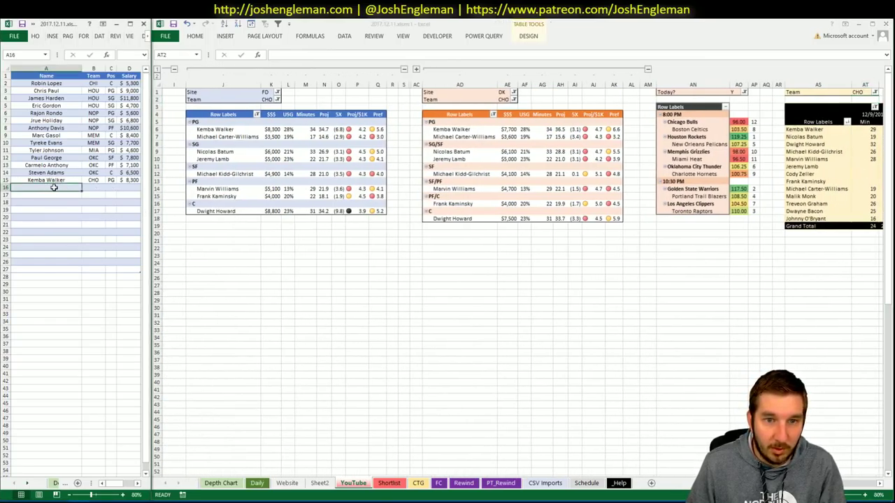
{"action": "type", "text": "Frank"}
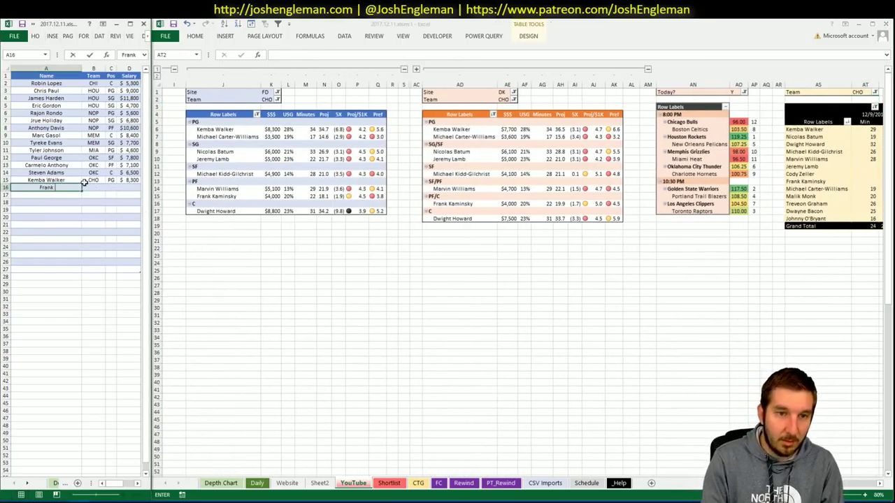
{"action": "type", "text": " Kaminsky"}
{"action": "key", "text": "Return"}
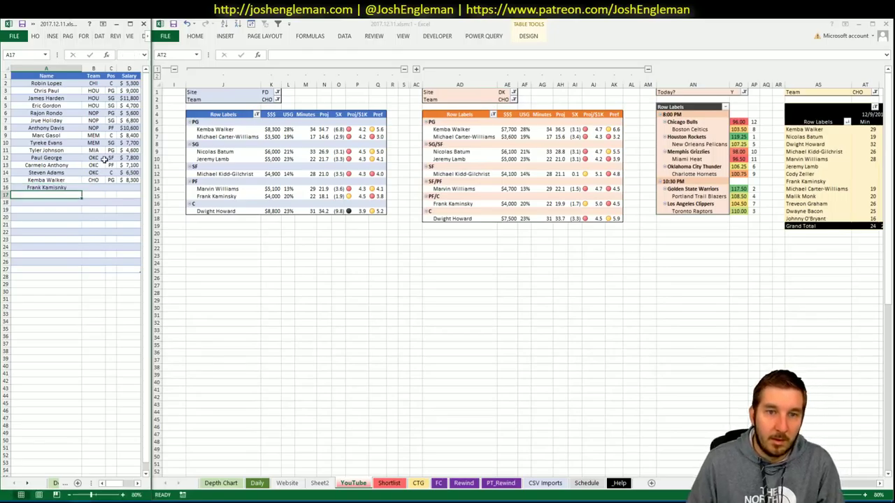
Check Frank Kaminsky's projections among the power forwards on the Daily sheet and return to the YouTube sheet.
{"action": "left_click", "coordinate": [257, 483]}
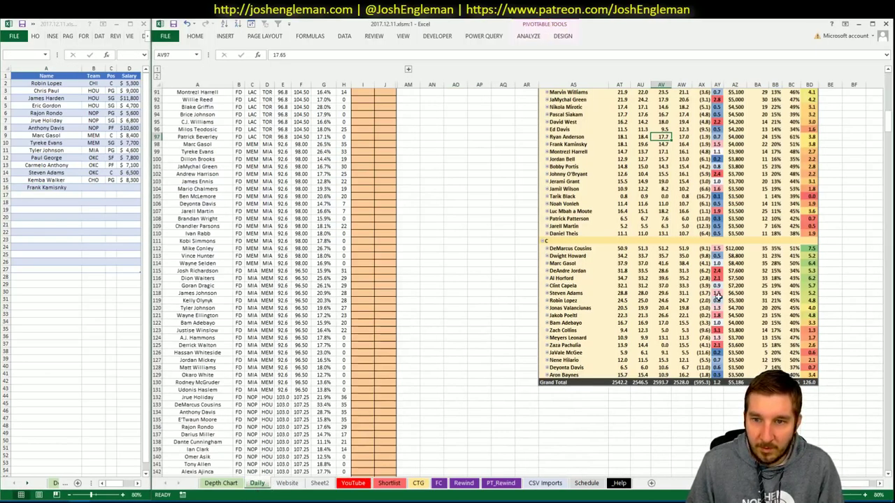
{"action": "scroll", "coordinate": [716, 297], "scroll_direction": "up", "scroll_amount": 6}
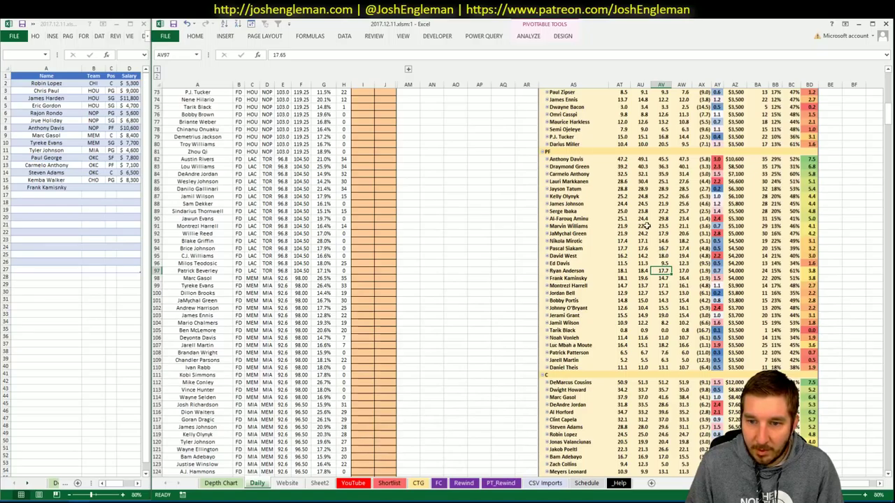
{"action": "left_click", "coordinate": [689, 280]}
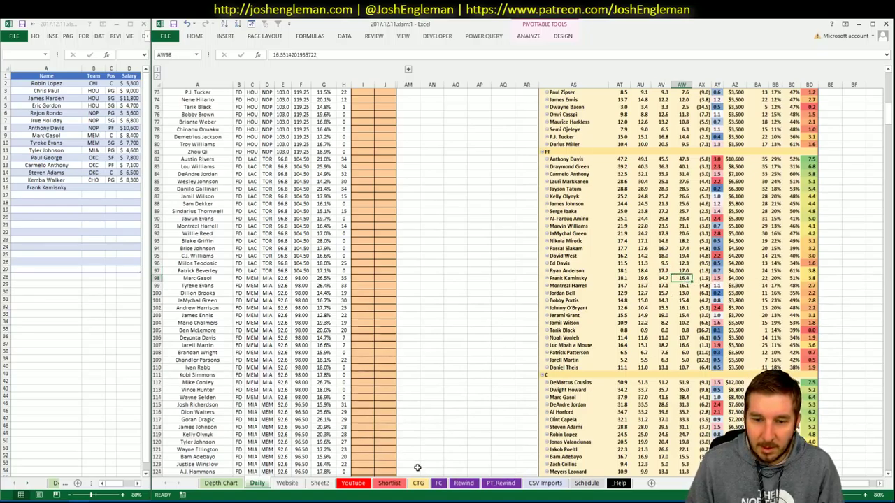
{"action": "left_click", "coordinate": [351, 484]}
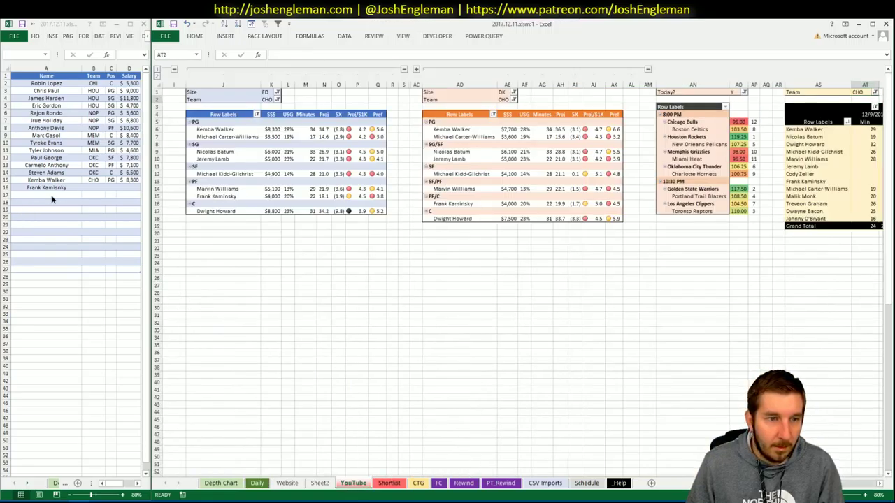
Correct the misspelled surname in the player list's last entry so it reads Frank Kaminsky.
{"action": "left_click", "coordinate": [60, 181]}
{"action": "left_click", "coordinate": [61, 187]}
{"action": "double_click", "coordinate": [60, 188]}
{"action": "type", "text": "n"}
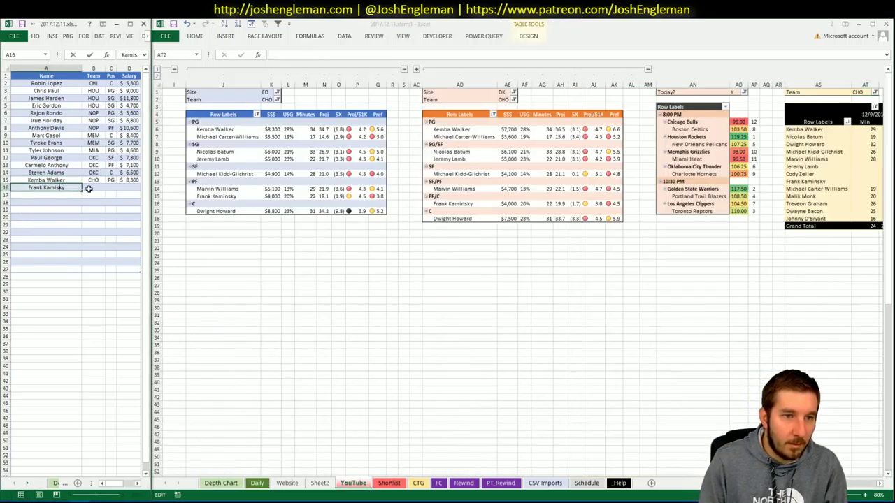
{"action": "key", "text": "Return"}
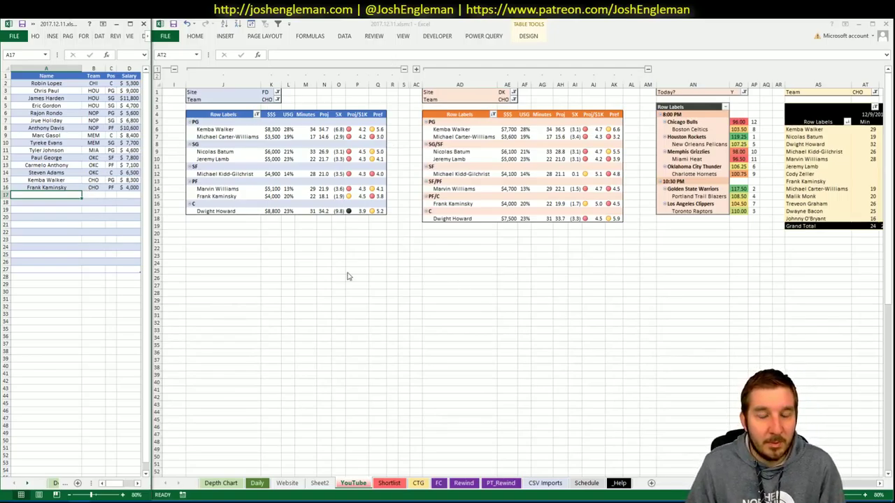
Set the Team filter to GSW in both the FD and DK projection tables on the YouTube sheet.
{"action": "left_click", "coordinate": [411, 234]}
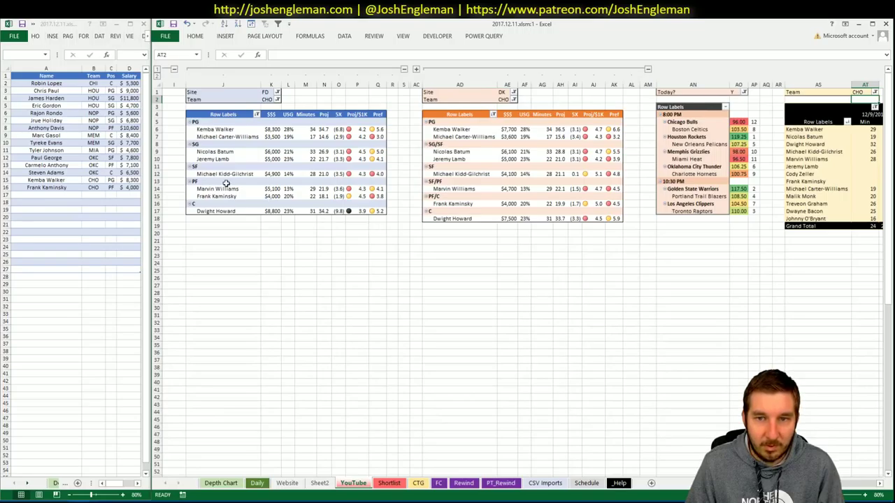
{"action": "left_click", "coordinate": [322, 105]}
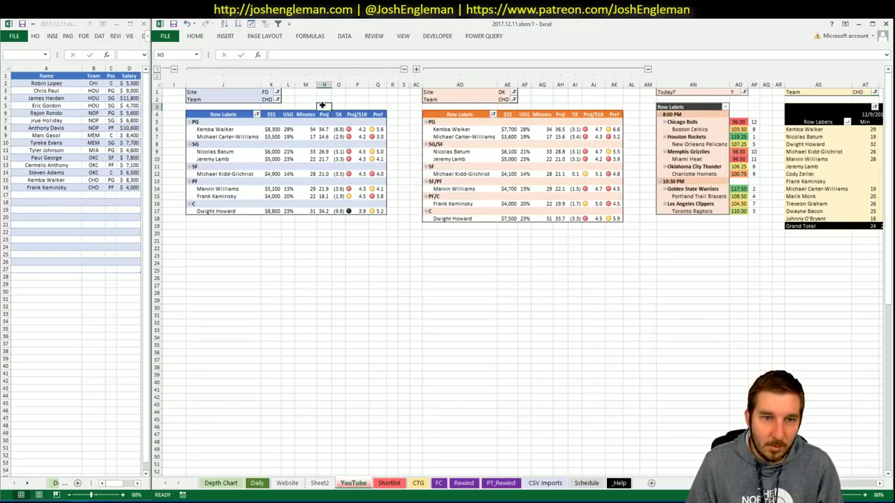
{"action": "left_click", "coordinate": [269, 99]}
{"action": "type", "text": "GSW"}
{"action": "key", "text": "Return"}
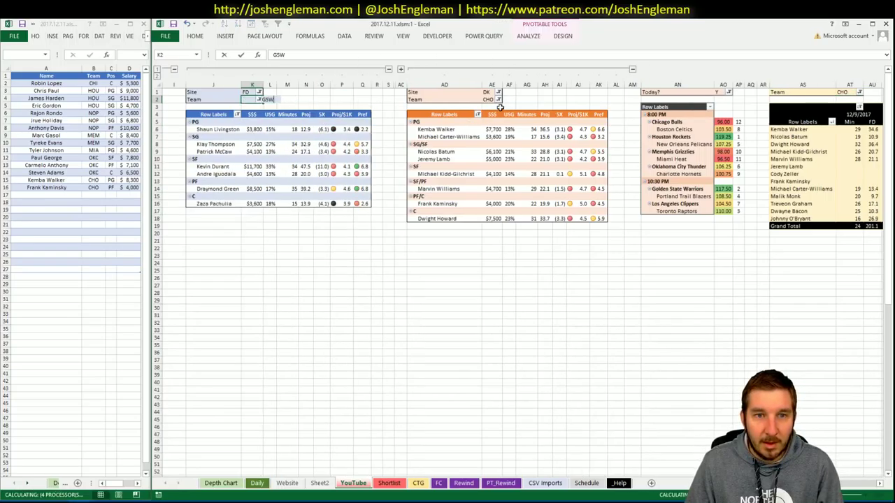
{"action": "left_click", "coordinate": [493, 99]}
{"action": "type", "text": "GSW"}
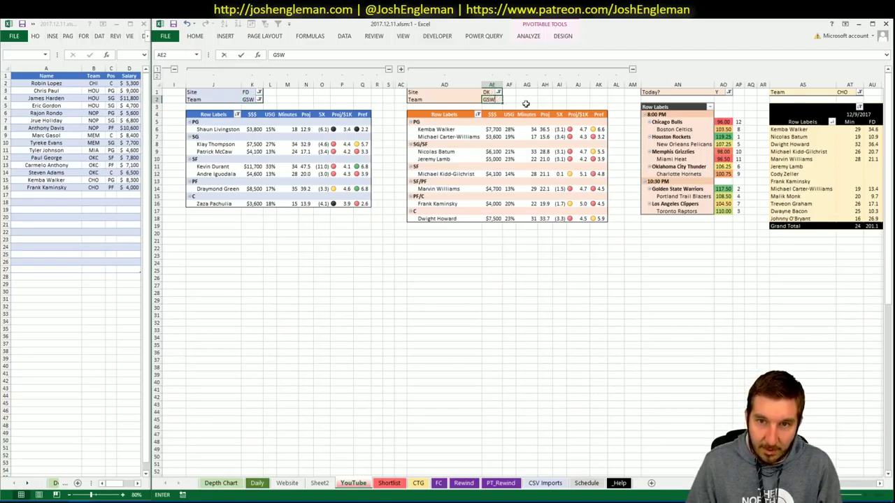
{"action": "key", "text": "Return"}
{"action": "left_click", "coordinate": [556, 99]}
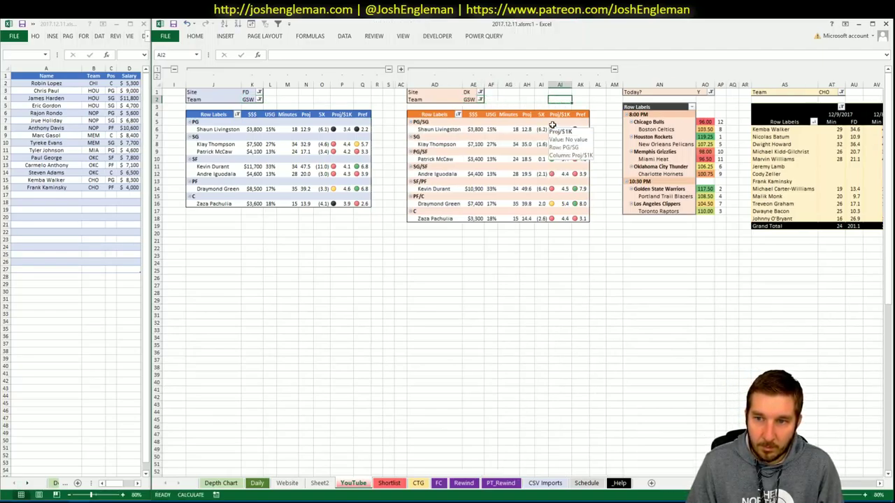
Set the Team filter of the recent-games minutes and FD points table to GSW.
{"action": "left_click", "coordinate": [826, 93]}
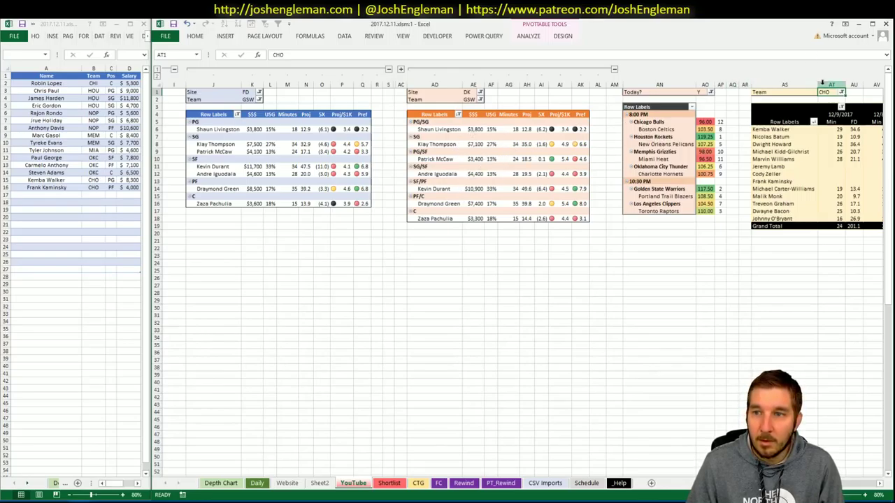
{"action": "key", "text": "ctrl+alt+F5"}
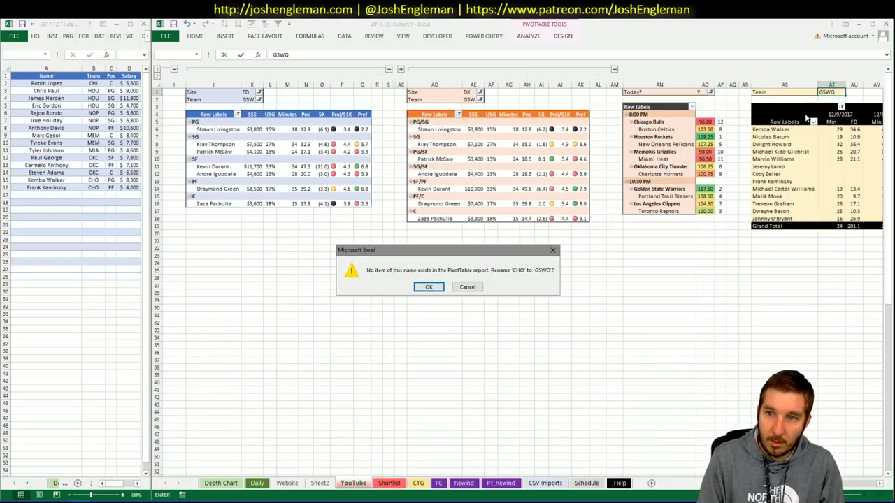
{"action": "key", "text": "Return"}
{"action": "type", "text": "GSW"}
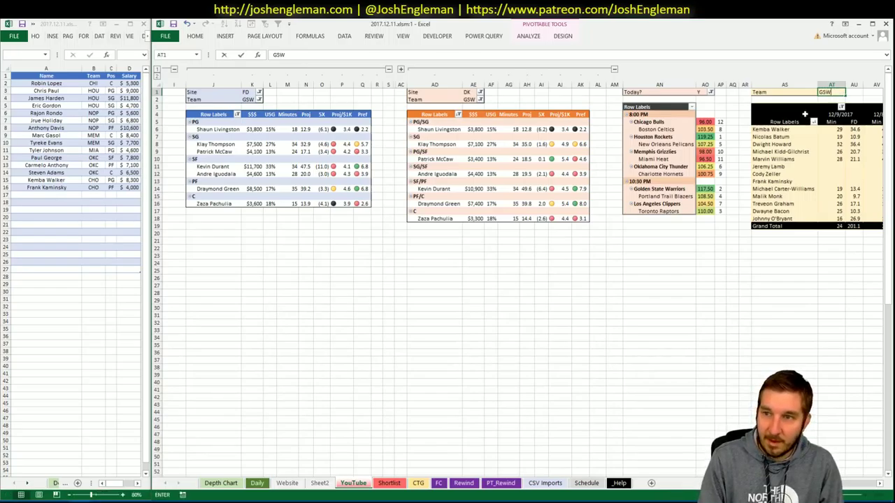
{"action": "key", "text": "Return"}
{"action": "left_click", "coordinate": [709, 360]}
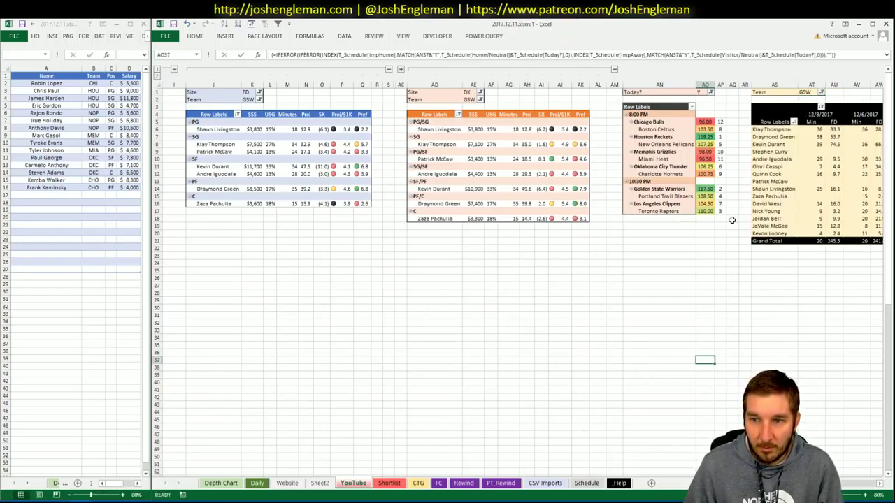
{"action": "left_click", "coordinate": [427, 282]}
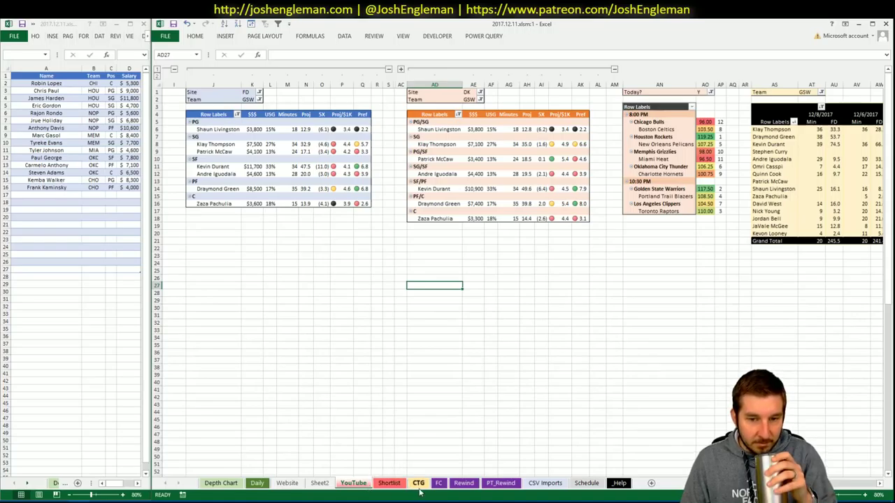
Switch to Cleaning the Glass in the browser and open the Golden State Warriors' Shooting: Frequency section.
{"action": "key", "text": "alt+Tab"}
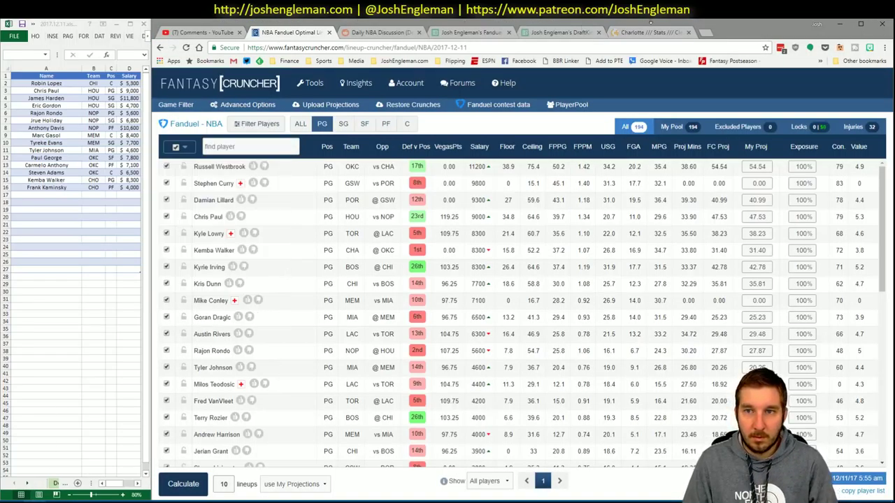
{"action": "left_click", "coordinate": [650, 33]}
{"action": "left_click", "coordinate": [261, 103]}
{"action": "type", "text": "warr"}
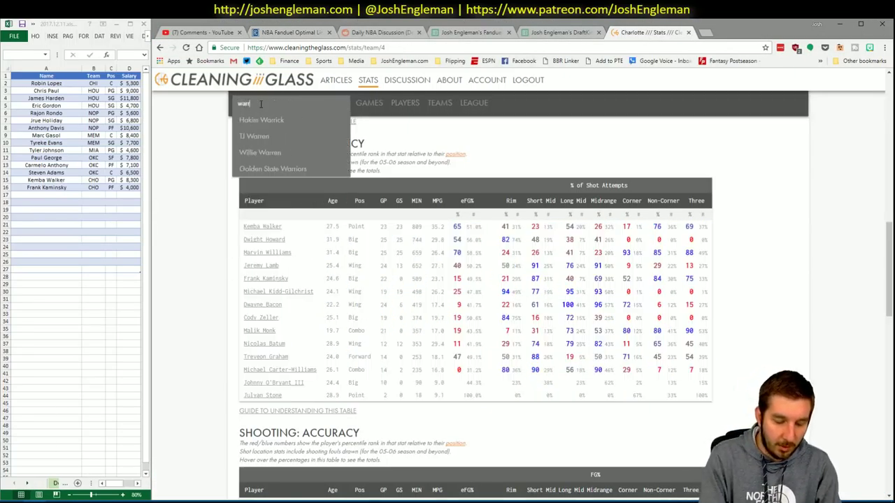
{"action": "type", "text": "iors"}
{"action": "key", "text": "Down"}
{"action": "key", "text": "Return"}
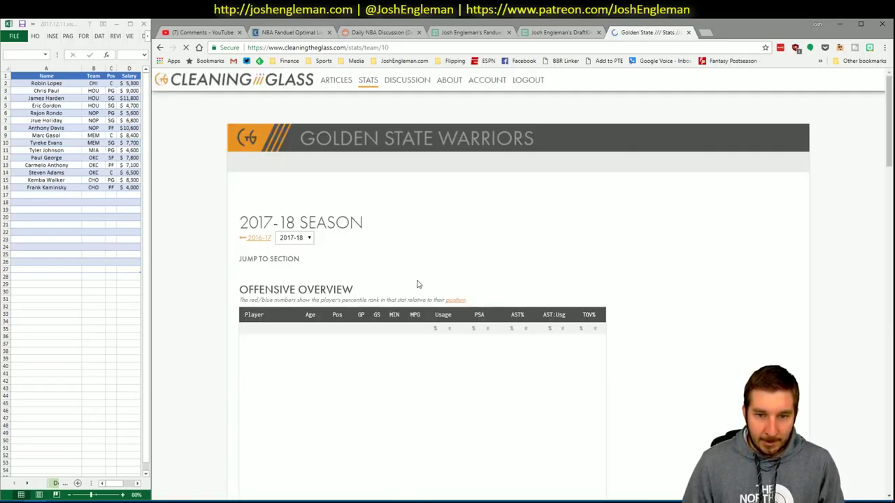
{"action": "left_click", "coordinate": [385, 269]}
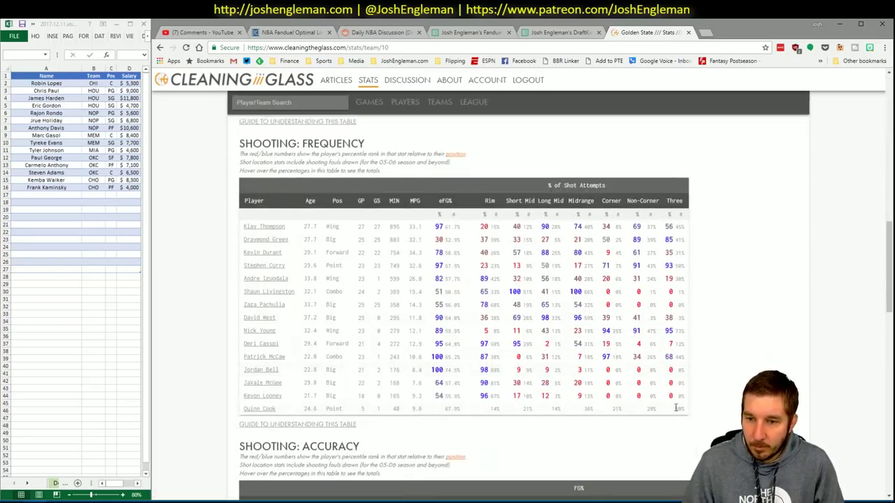
Copy all the Warriors' player rows from the Shooting: Frequency table and refresh the workbook's CTG sheet with them.
{"action": "left_click_drag", "start_coordinate": [687, 411], "coordinate": [246, 226]}
{"action": "key", "text": "alt+Tab"}
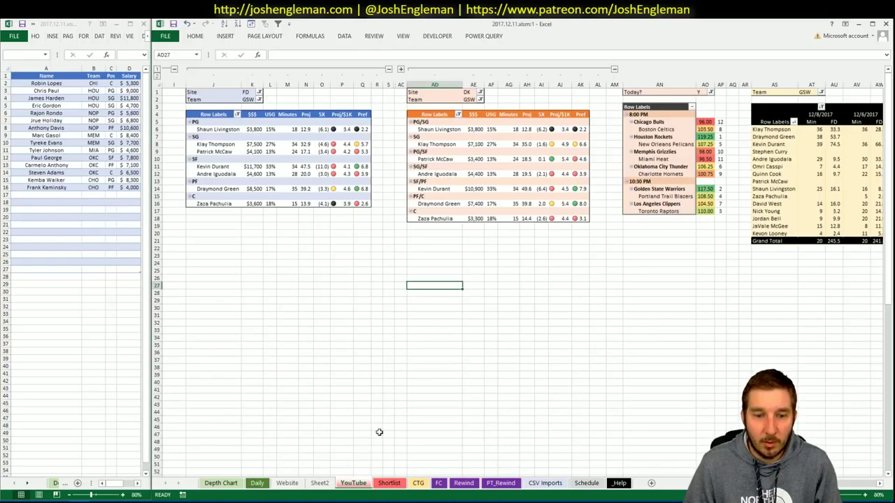
{"action": "left_click", "coordinate": [418, 483]}
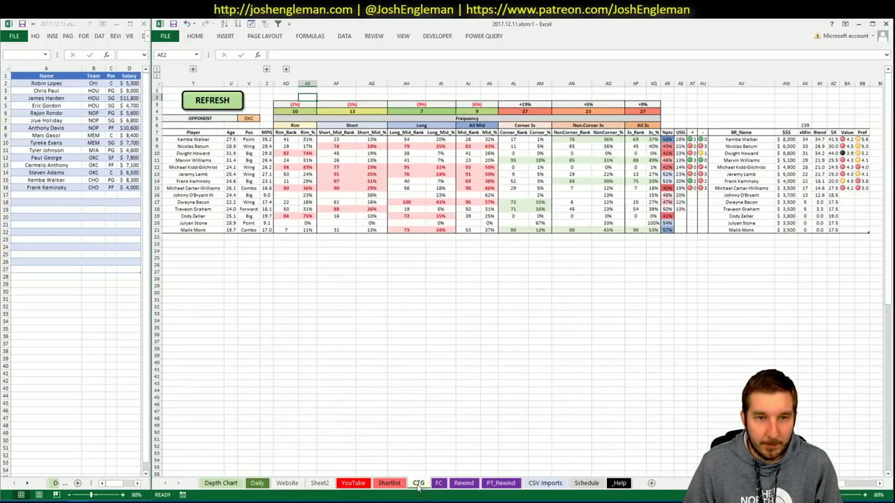
{"action": "left_click", "coordinate": [225, 103]}
Set the opponent on the CTG sheet to POR.
{"action": "left_click", "coordinate": [250, 119]}
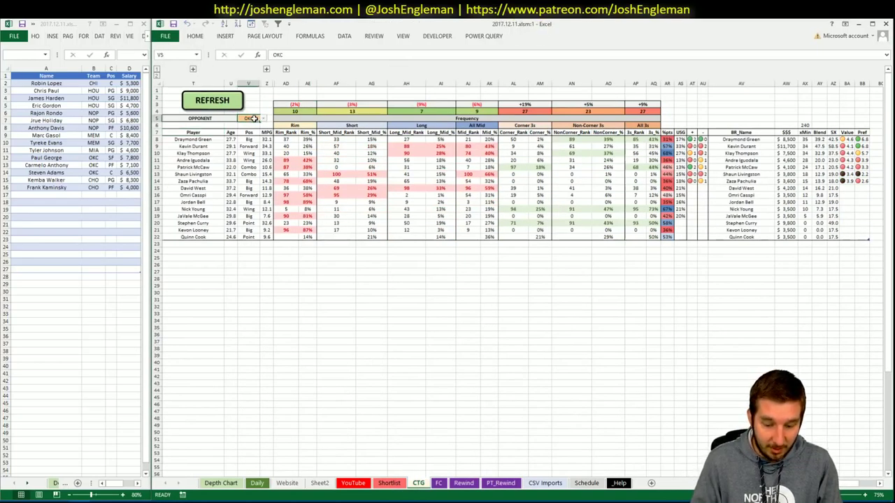
{"action": "type", "text": "POR"}
{"action": "left_click", "coordinate": [253, 114]}
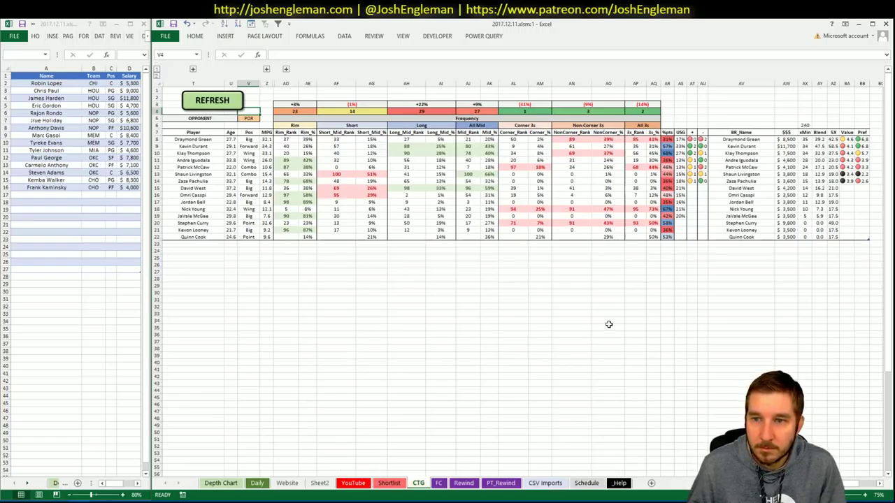
Return to the YouTube sheet and examine the Warriors' minutes and FanDuel points across their recent games.
{"action": "left_click", "coordinate": [353, 483]}
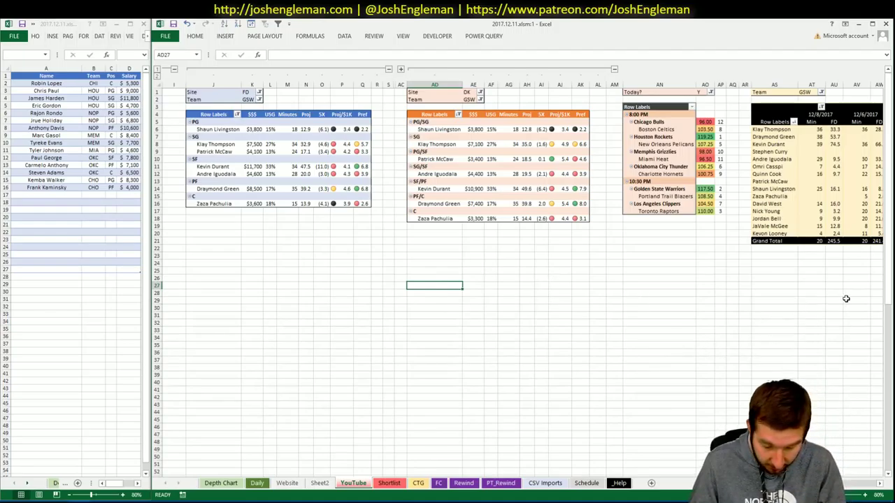
{"action": "scroll", "coordinate": [872, 485], "scroll_direction": "right", "scroll_amount": 8}
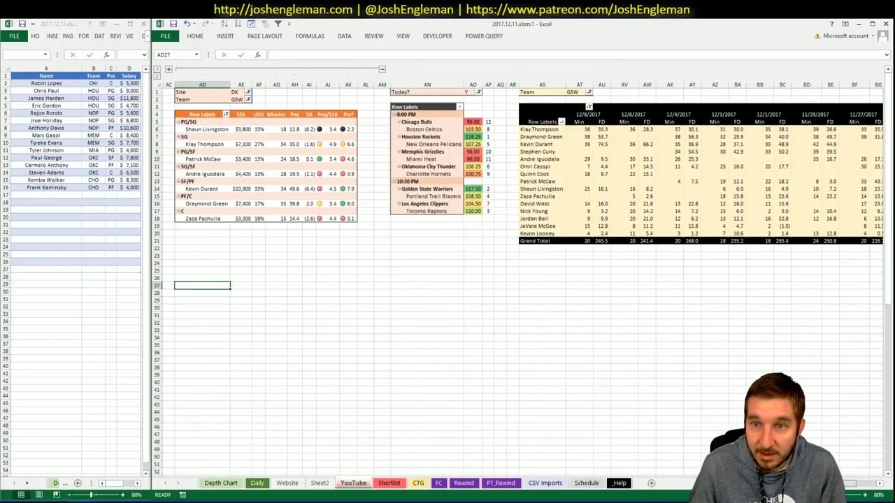
{"action": "scroll", "coordinate": [872, 485], "scroll_direction": "left", "scroll_amount": 8}
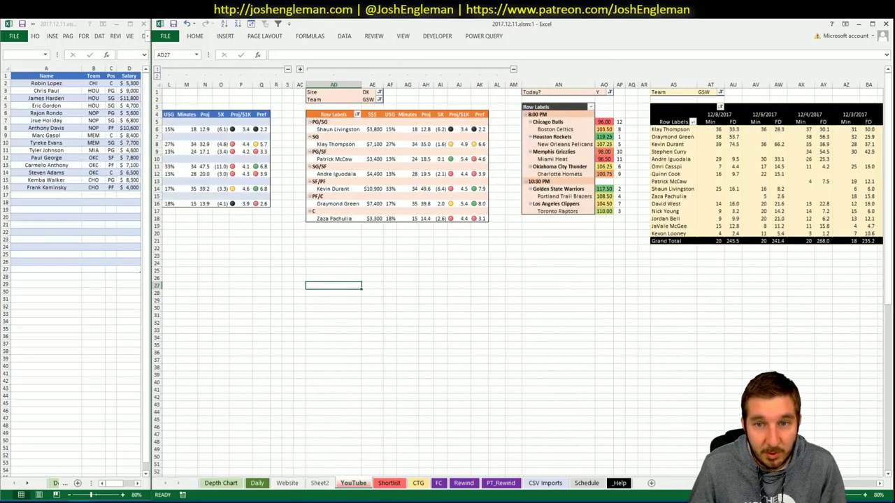
Add Kevin Durant in the first empty Name row of the player list.
{"action": "left_click", "coordinate": [56, 195]}
{"action": "type", "text": "Kevin Durant"}
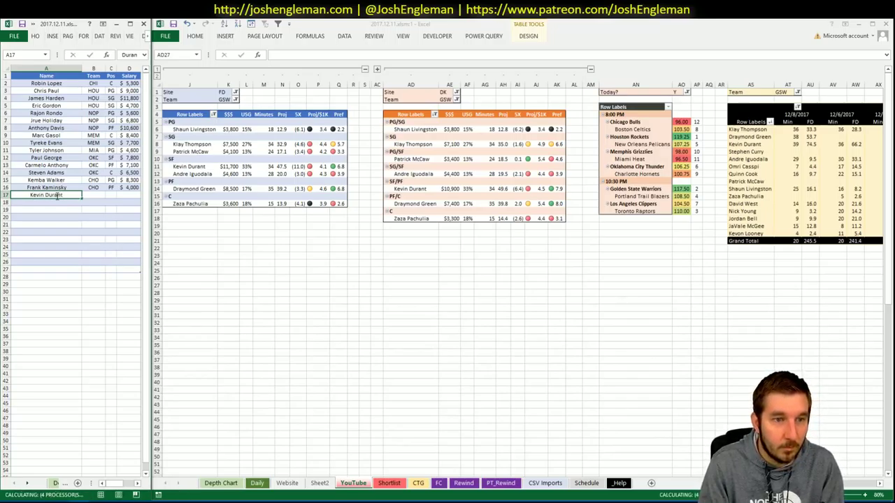
{"action": "key", "text": "Return"}
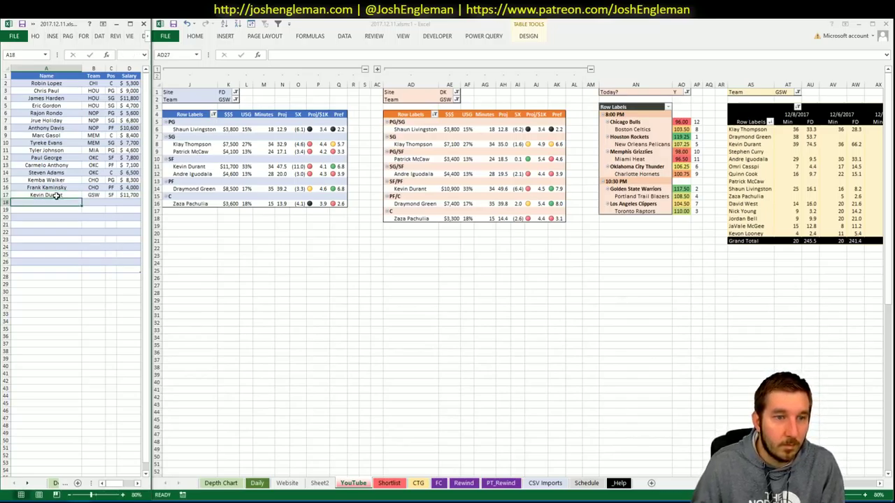
{"action": "left_click", "coordinate": [315, 252]}
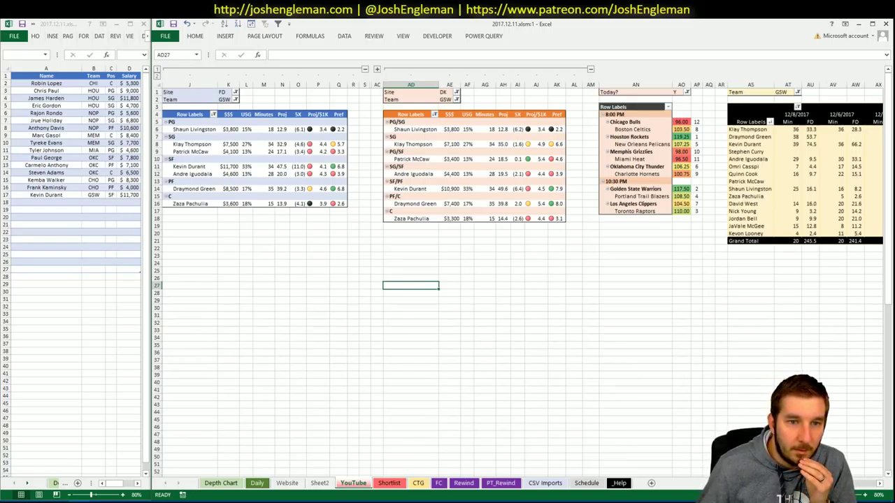
Switch to Fantasy Cruncher and examine Kevin Durant's game log from the SF player list, filtered to opponent POR.
{"action": "key", "text": "alt+Tab"}
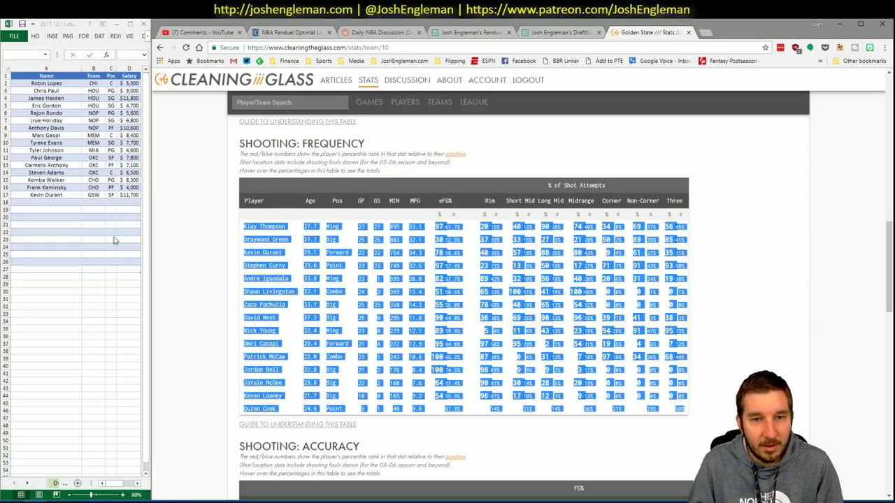
{"action": "left_click", "coordinate": [290, 32]}
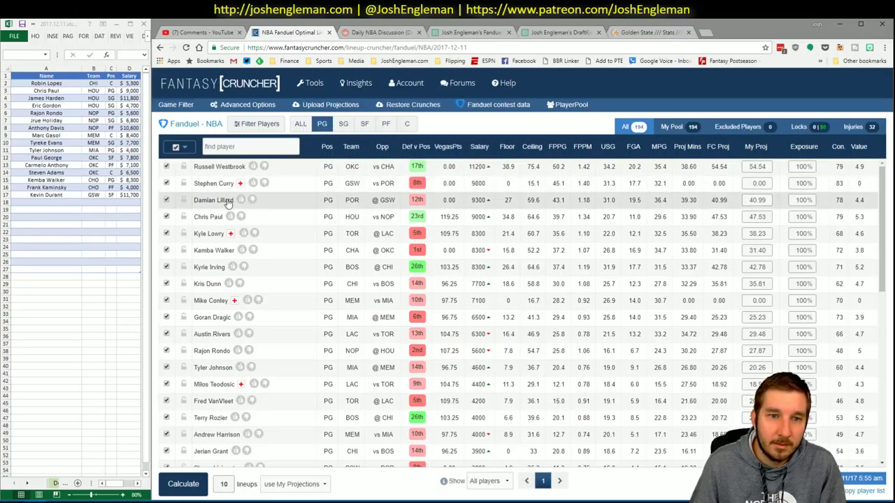
{"action": "left_click", "coordinate": [364, 124]}
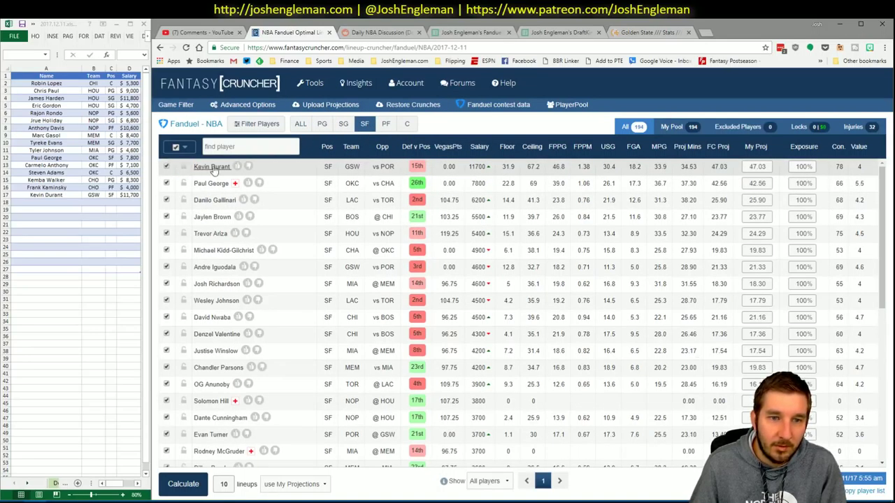
{"action": "left_click", "coordinate": [498, 190]}
{"action": "left_click", "coordinate": [492, 207]}
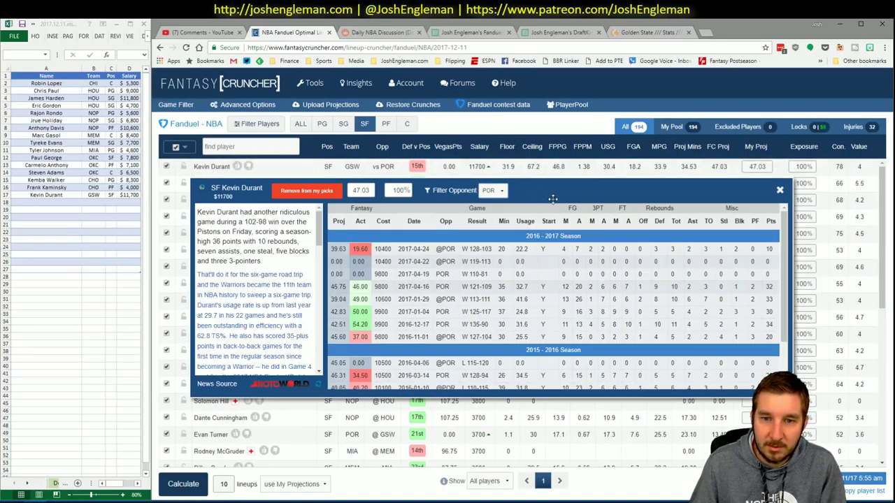
{"action": "scroll", "coordinate": [522, 286], "scroll_direction": "down", "scroll_amount": 2}
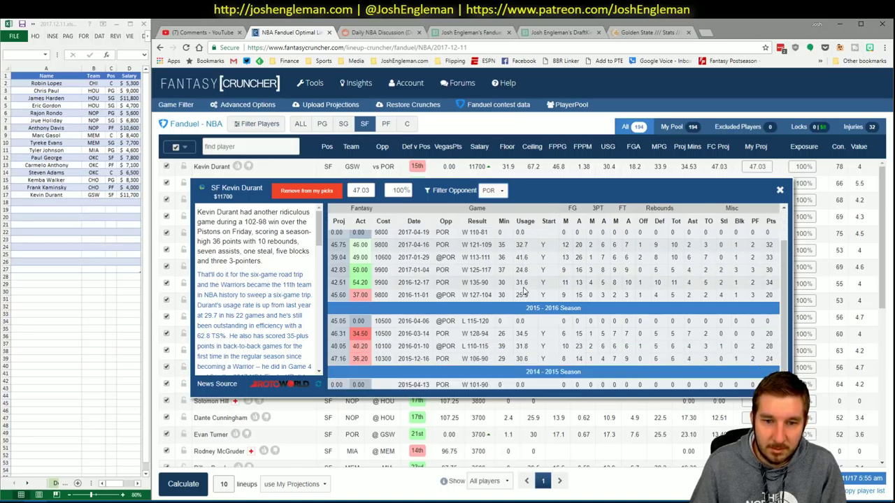
{"action": "scroll", "coordinate": [522, 282], "scroll_direction": "up", "scroll_amount": 2}
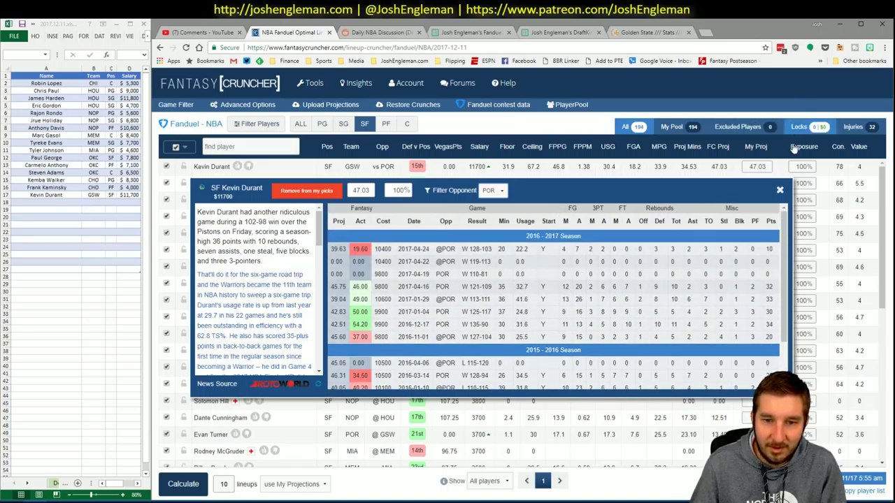
{"action": "left_click", "coordinate": [780, 190]}
Return to the workbook and add Klay Thompson in the first empty Name row of the player list.
{"action": "key", "text": "alt+Tab"}
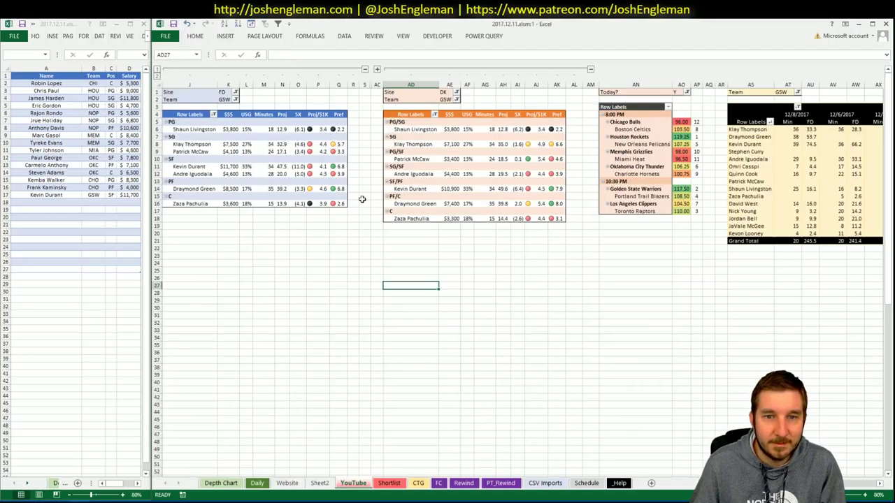
{"action": "left_click", "coordinate": [464, 329]}
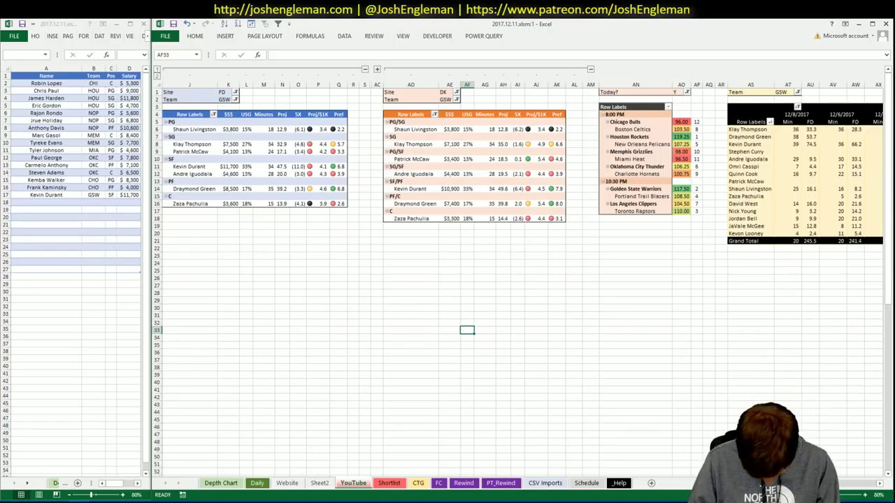
{"action": "scroll", "coordinate": [518, 279], "scroll_direction": "right", "scroll_amount": 4}
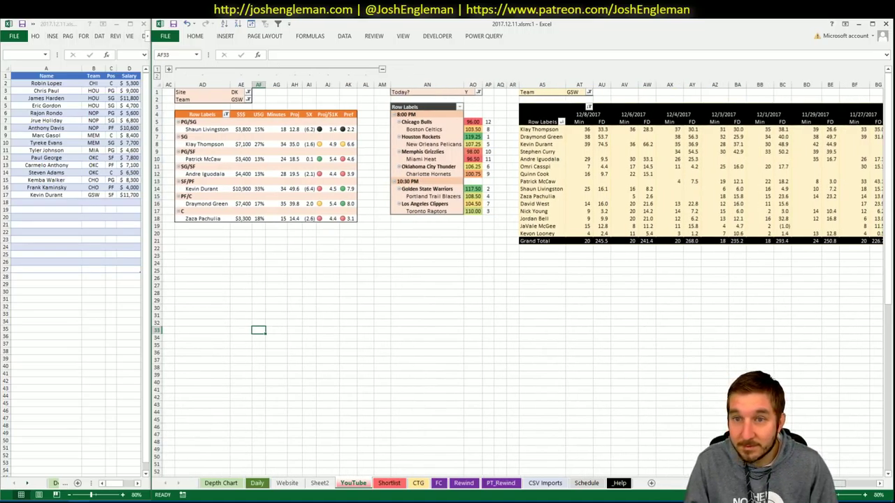
{"action": "scroll", "coordinate": [842, 493], "scroll_direction": "left", "scroll_amount": 8}
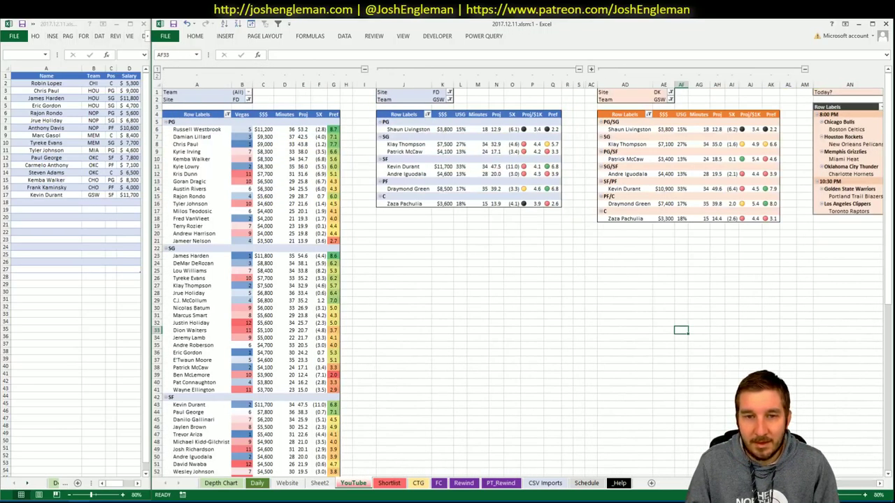
{"action": "scroll", "coordinate": [347, 224], "scroll_direction": "right", "scroll_amount": 4}
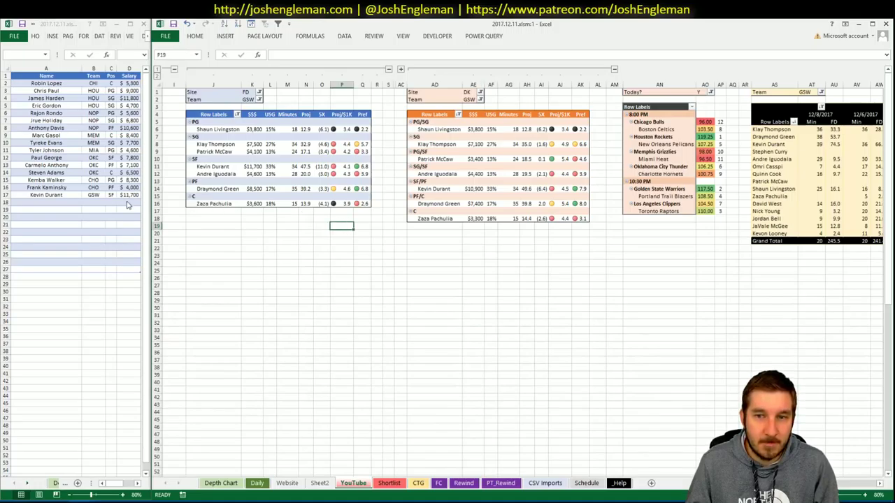
{"action": "left_click", "coordinate": [66, 202]}
{"action": "type", "text": "Klay Thompson"}
{"action": "key", "text": "Return"}
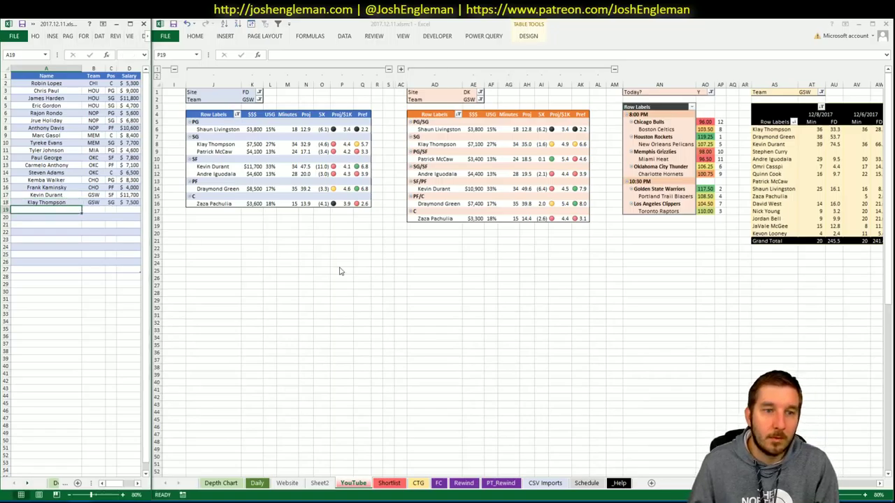
Examine the Warriors' minutes and FanDuel points across all listed games, then their shooting matchup on the CTG sheet.
{"action": "left_click", "coordinate": [349, 271]}
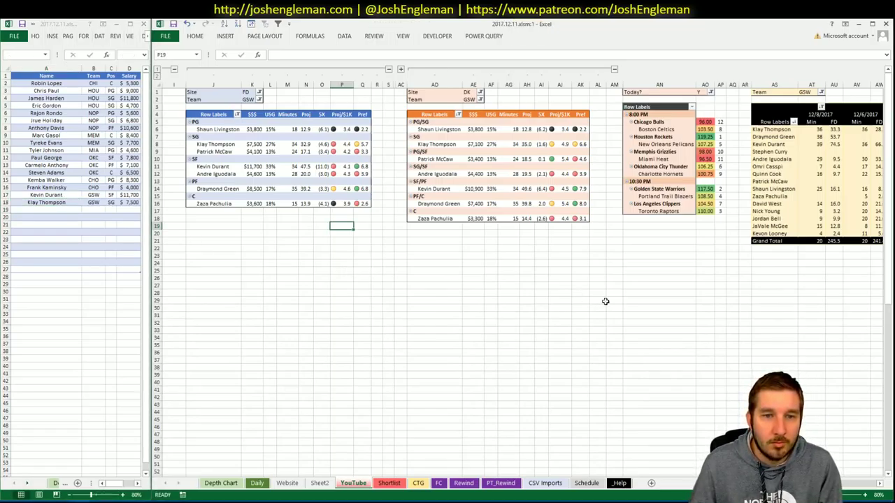
{"action": "scroll", "coordinate": [854, 485], "scroll_direction": "right", "scroll_amount": 10}
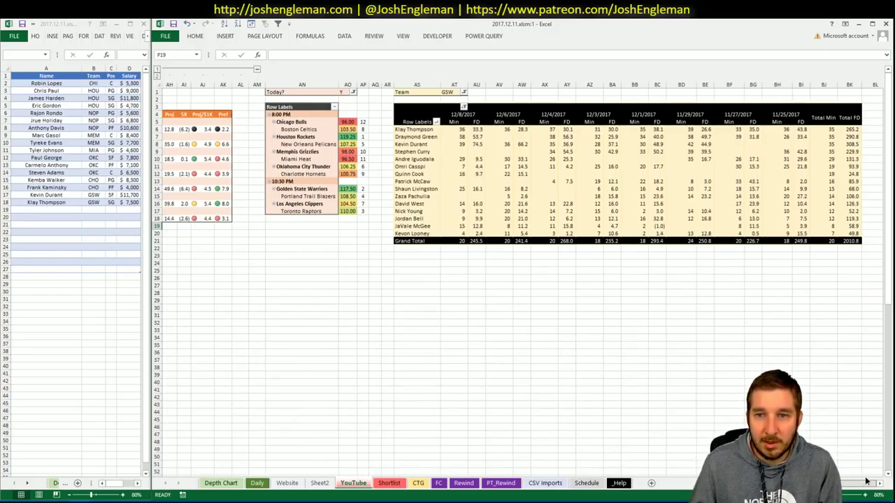
{"action": "scroll", "coordinate": [534, 422], "scroll_direction": "left", "scroll_amount": 10}
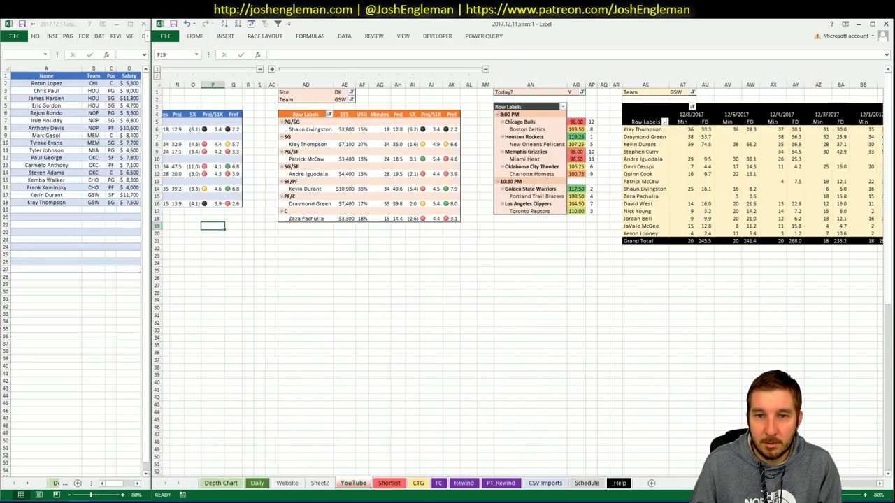
{"action": "left_click", "coordinate": [419, 487]}
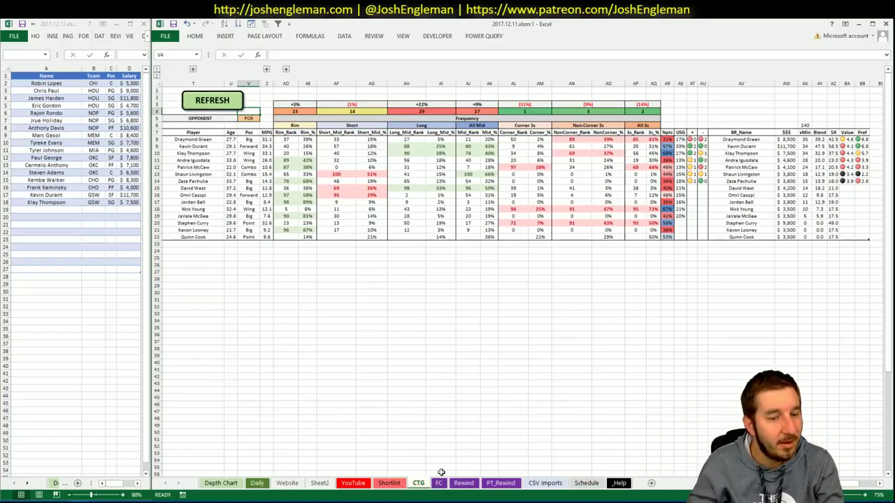
Switch to Cleaning the Glass in the browser and examine the league's 2017-18 offensive and defensive shooting stats.
{"action": "left_click", "coordinate": [35, 502]}
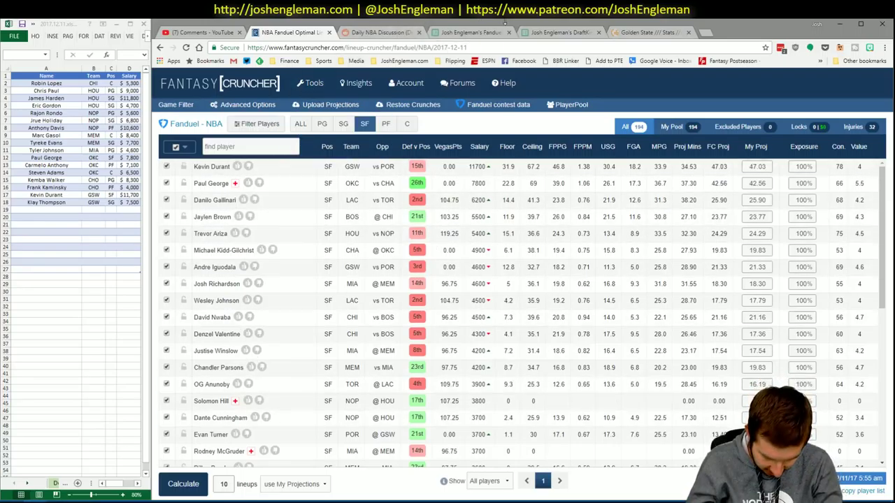
{"action": "left_click", "coordinate": [661, 34]}
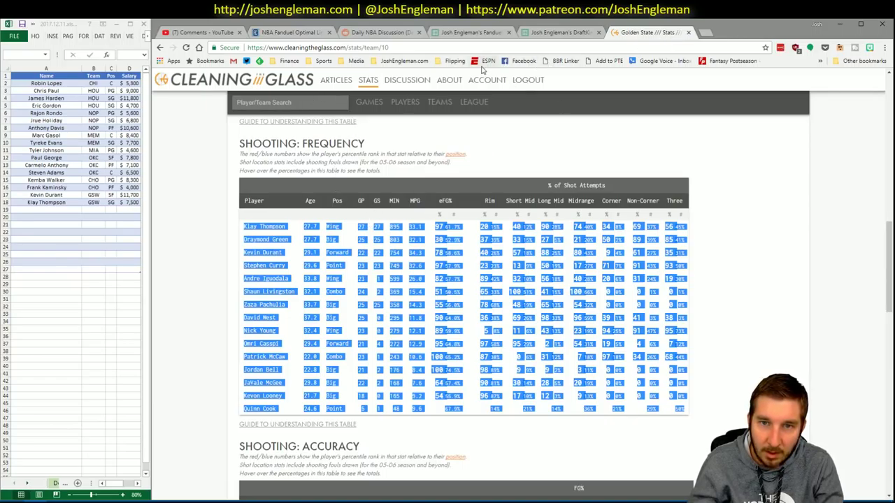
{"action": "mouse_move", "coordinate": [474, 103]}
{"action": "left_click", "coordinate": [551, 105]}
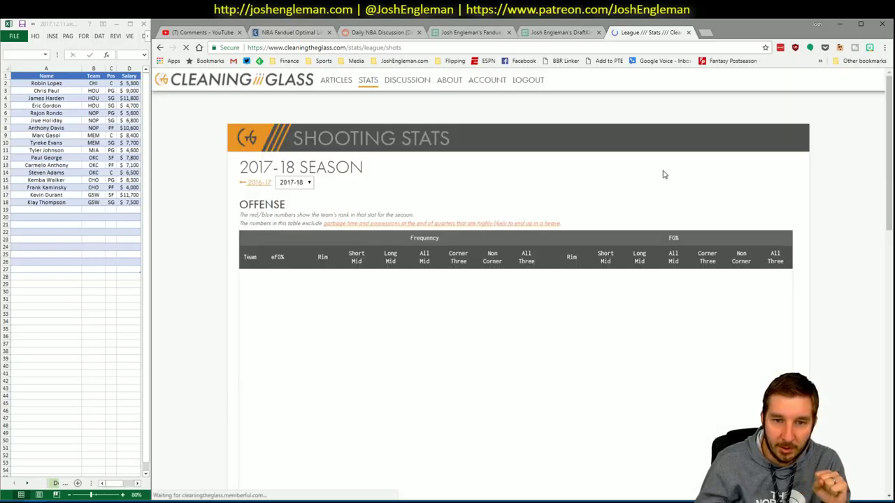
{"action": "scroll", "coordinate": [462, 216], "scroll_direction": "down", "scroll_amount": 2}
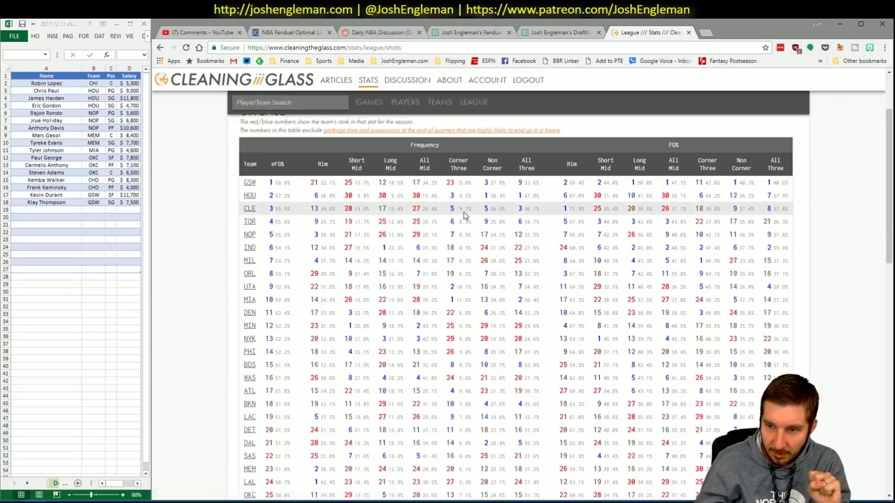
{"action": "scroll", "coordinate": [463, 216], "scroll_direction": "down", "scroll_amount": 1}
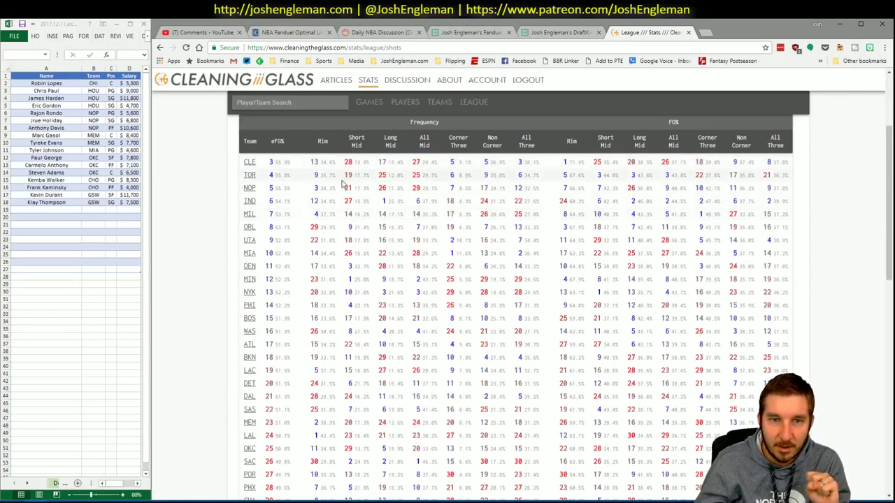
{"action": "scroll", "coordinate": [294, 395], "scroll_direction": "down", "scroll_amount": 2}
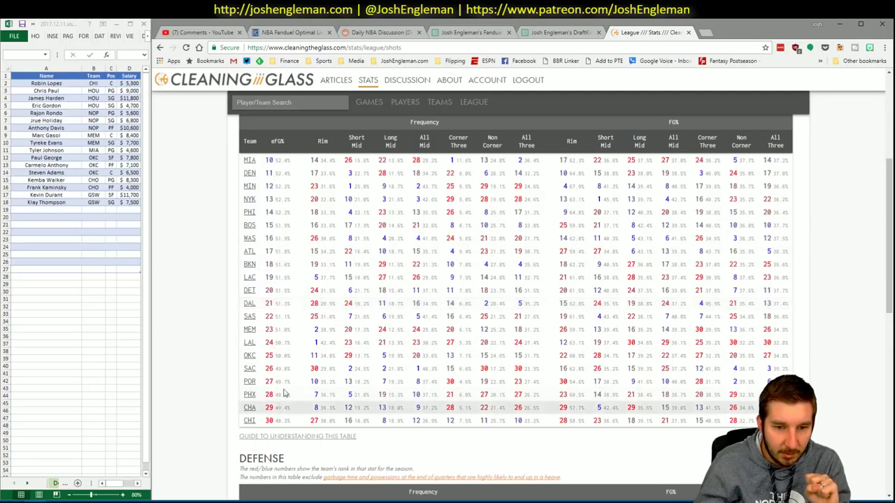
{"action": "scroll", "coordinate": [289, 323], "scroll_direction": "down", "scroll_amount": 5}
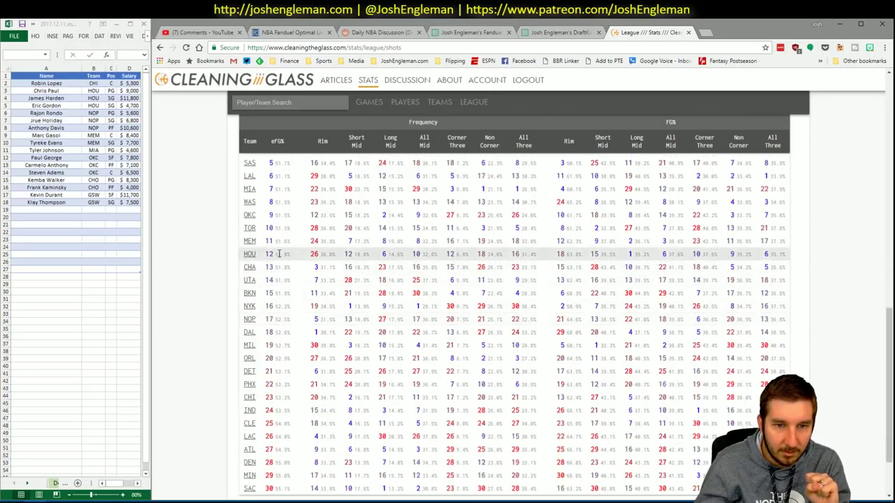
{"action": "scroll", "coordinate": [266, 283], "scroll_direction": "up", "scroll_amount": 2}
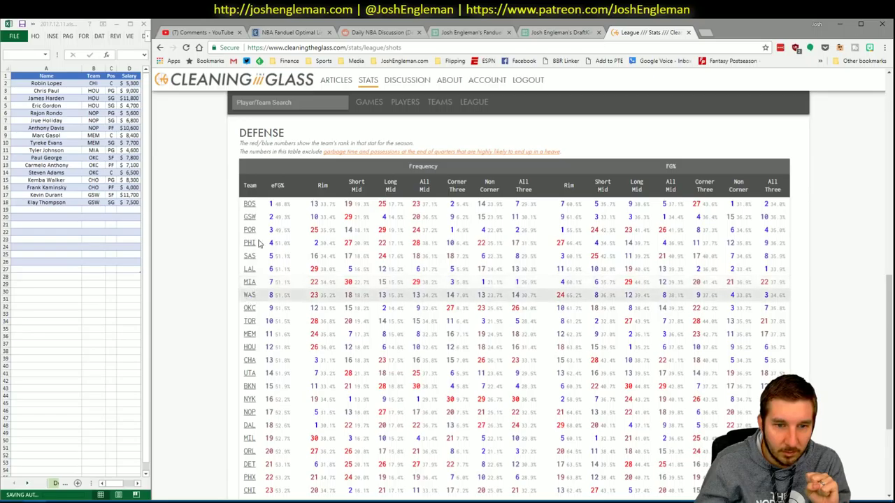
Sort the league Defense table by team, open Portland's team stats and examine the Defense: Shooting table.
{"action": "left_click", "coordinate": [250, 188]}
{"action": "scroll", "coordinate": [293, 237], "scroll_direction": "down", "scroll_amount": 4}
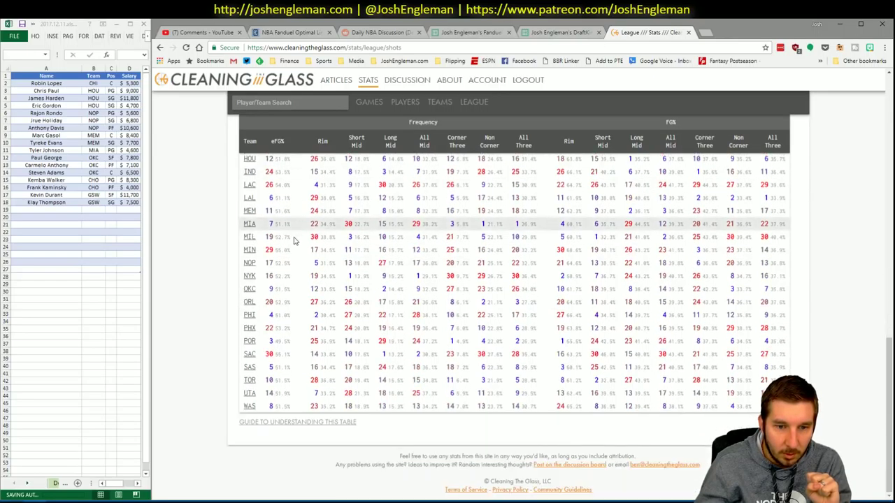
{"action": "left_click", "coordinate": [250, 341]}
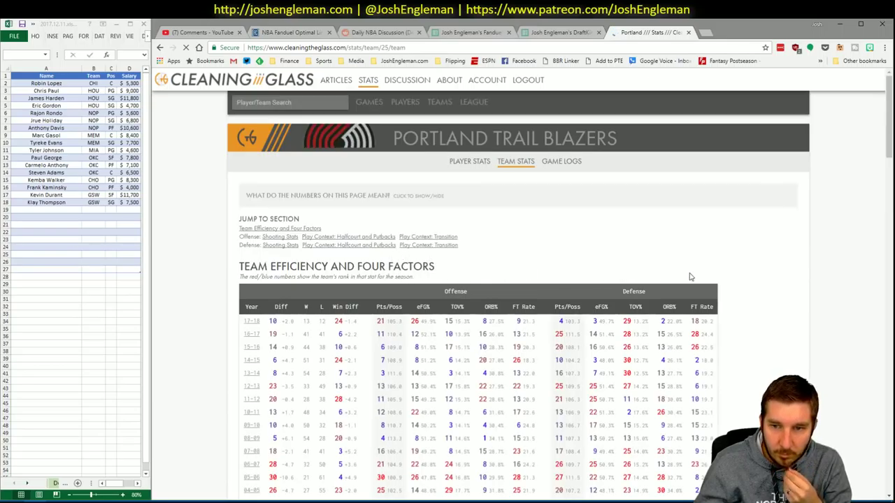
{"action": "scroll", "coordinate": [684, 277], "scroll_direction": "down", "scroll_amount": 15}
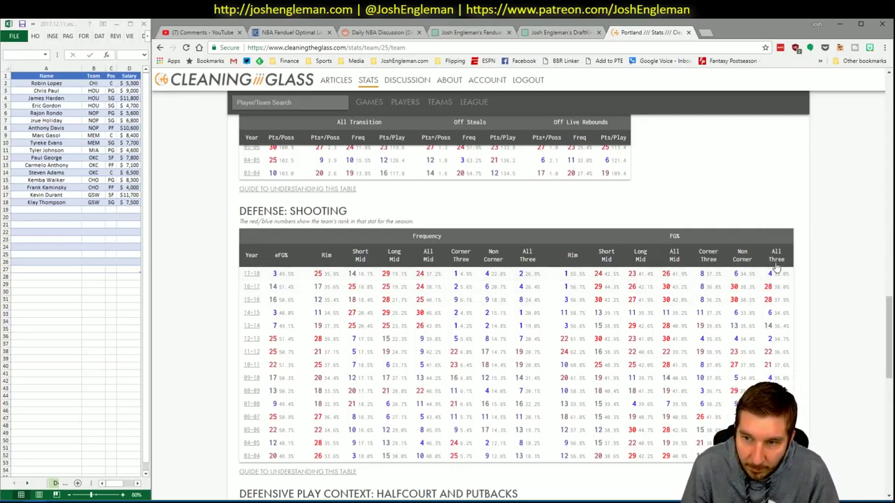
Return to the workbook's YouTube sheet and set the FanDuel projection table's team filter to POR.
{"action": "key", "text": "alt+Tab"}
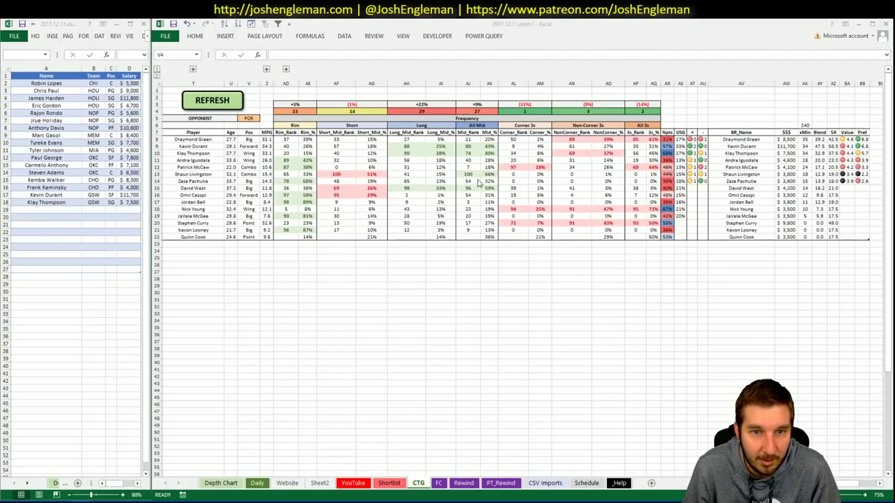
{"action": "left_click", "coordinate": [46, 209]}
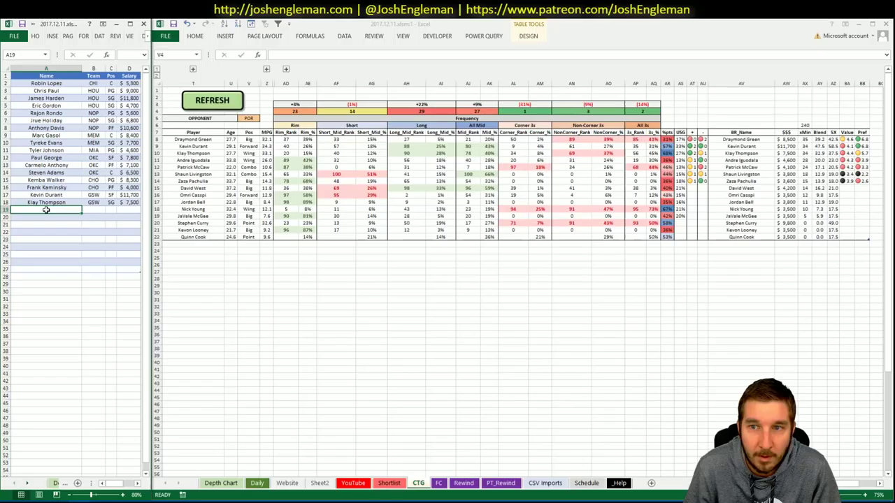
{"action": "key", "text": "alt+Tab"}
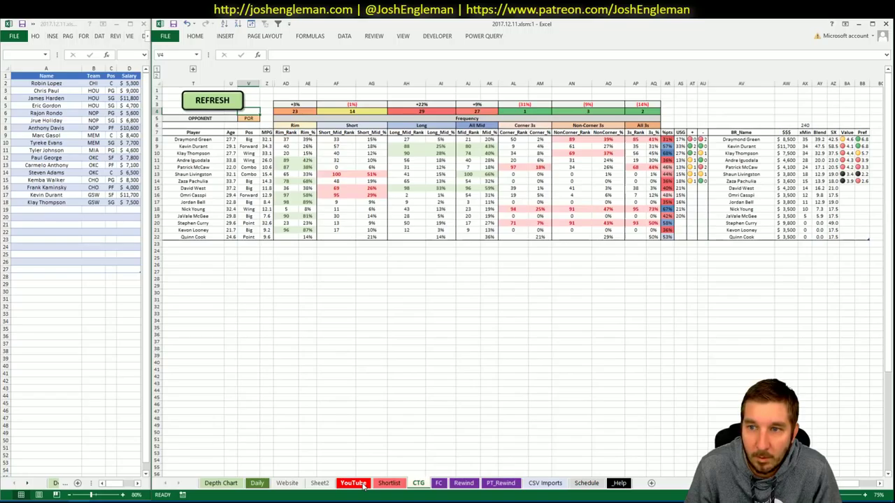
{"action": "left_click", "coordinate": [353, 482]}
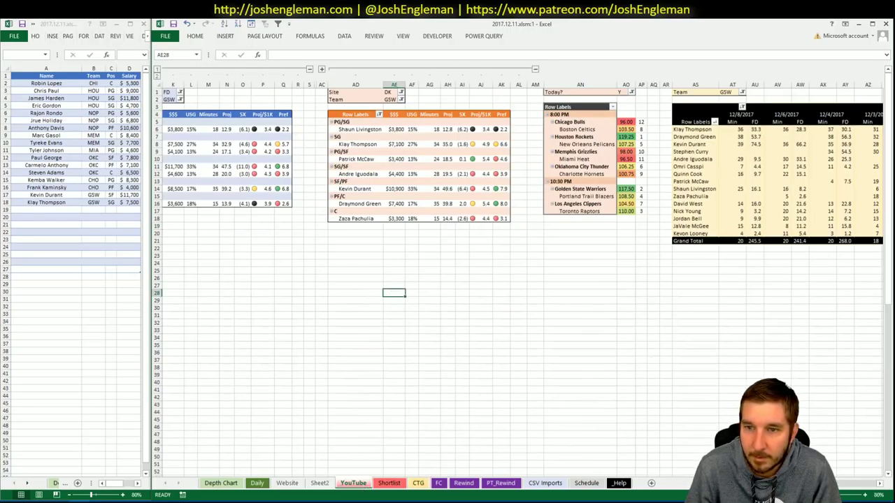
{"action": "left_click", "coordinate": [169, 100]}
{"action": "type", "text": "POR"}
{"action": "key", "text": "Return"}
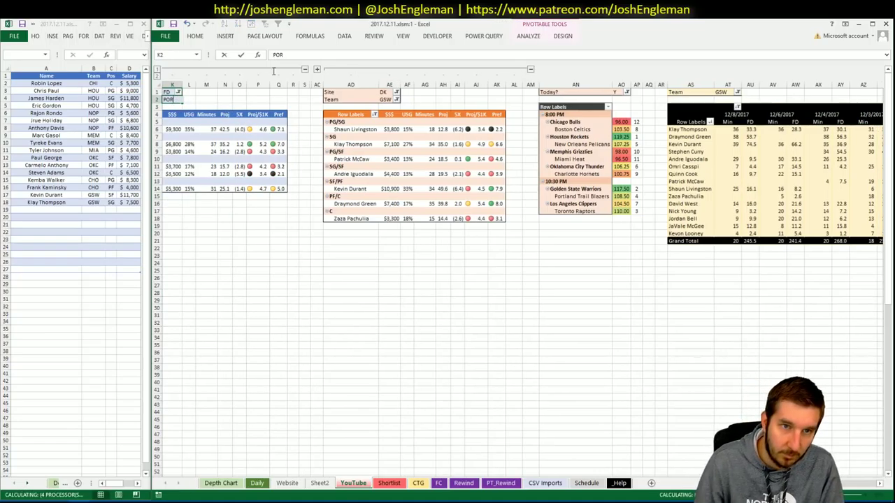
Set the DraftKings projection table's team filter to POR and view both Trail Blazers tables side by side.
{"action": "left_click", "coordinate": [384, 95]}
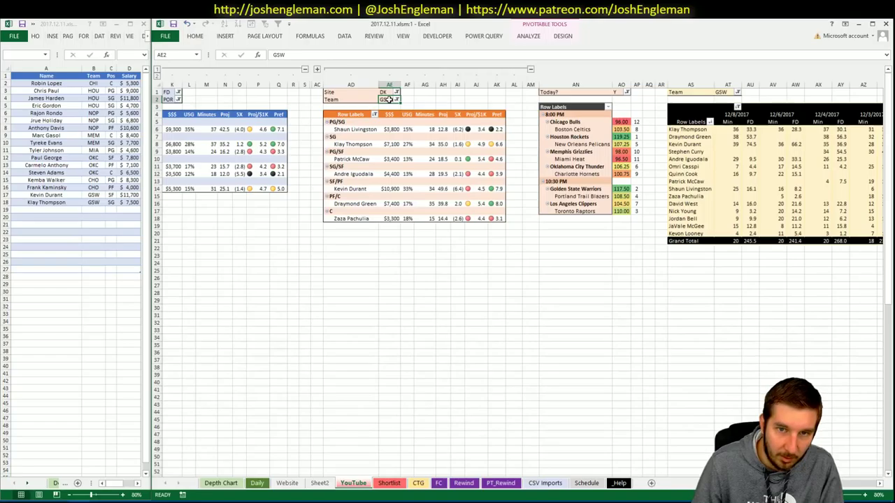
{"action": "type", "text": "POR"}
{"action": "key", "text": "Return"}
{"action": "left_click", "coordinate": [389, 91]}
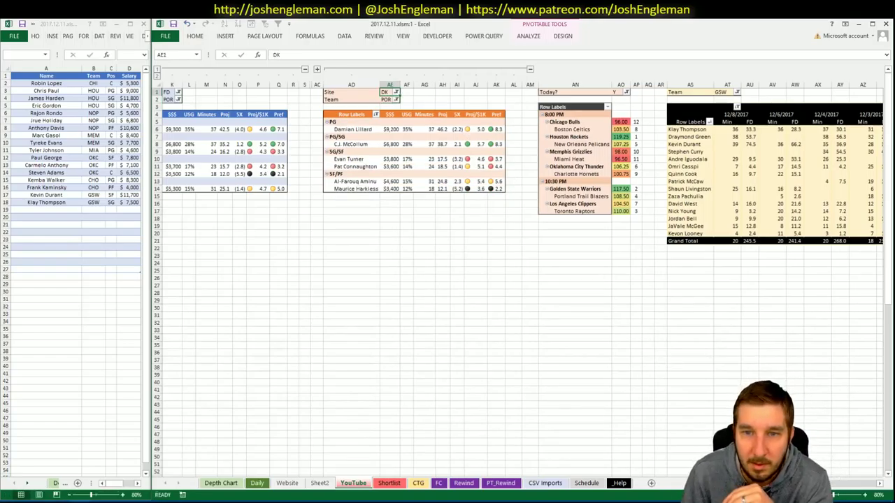
{"action": "scroll", "coordinate": [517, 273], "scroll_direction": "left", "scroll_amount": 5}
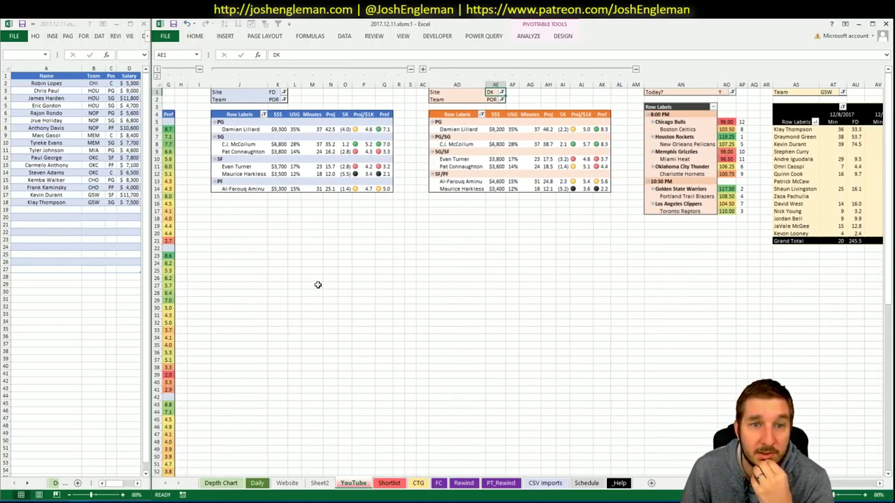
Go to the CTG sheet and set the shooting table's opponent to GSW.
{"action": "left_click", "coordinate": [256, 482]}
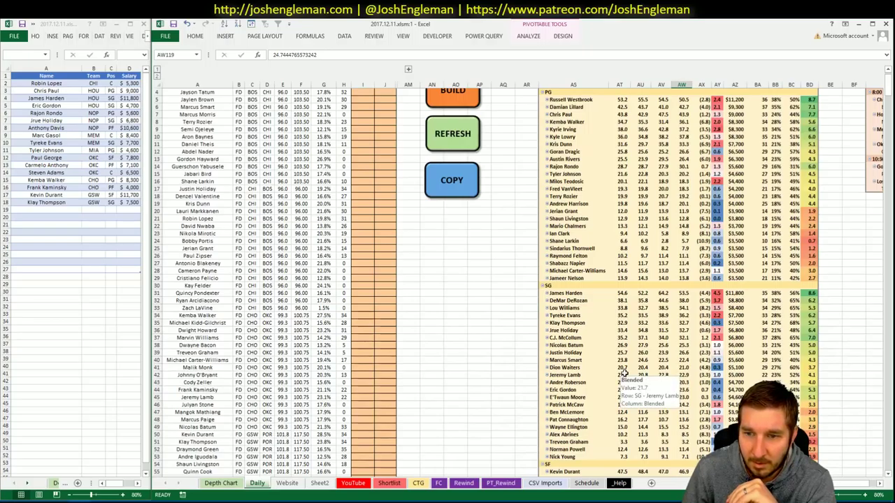
{"action": "left_click", "coordinate": [418, 482]}
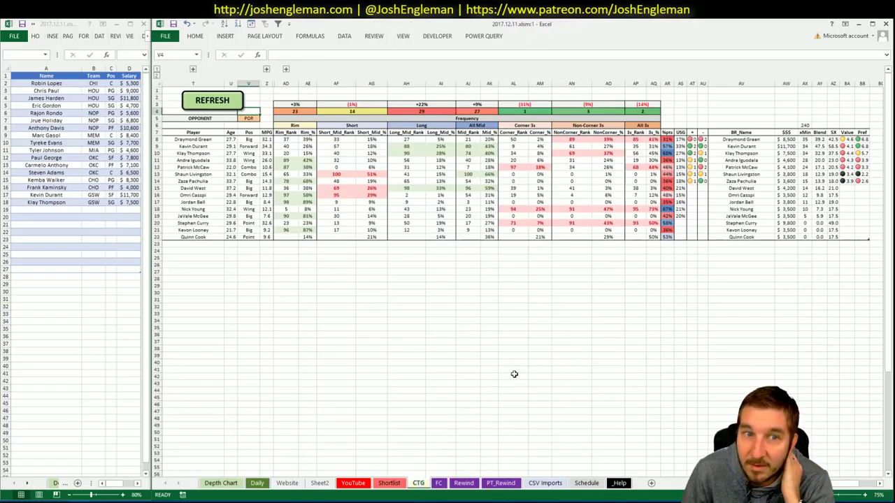
{"action": "left_click", "coordinate": [249, 118]}
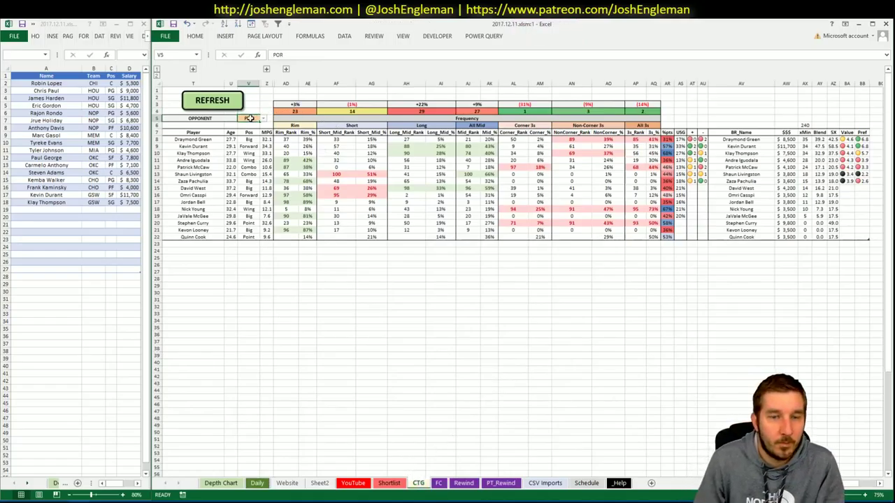
{"action": "type", "text": "GSW"}
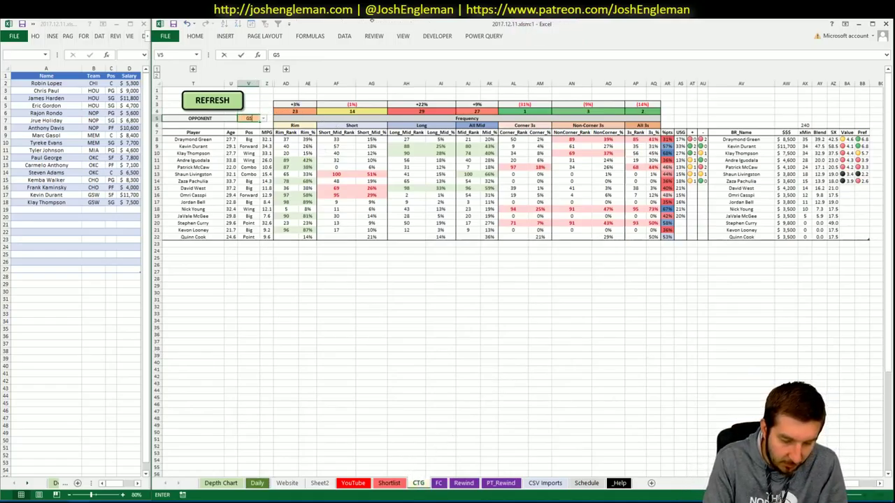
{"action": "key", "text": "Return"}
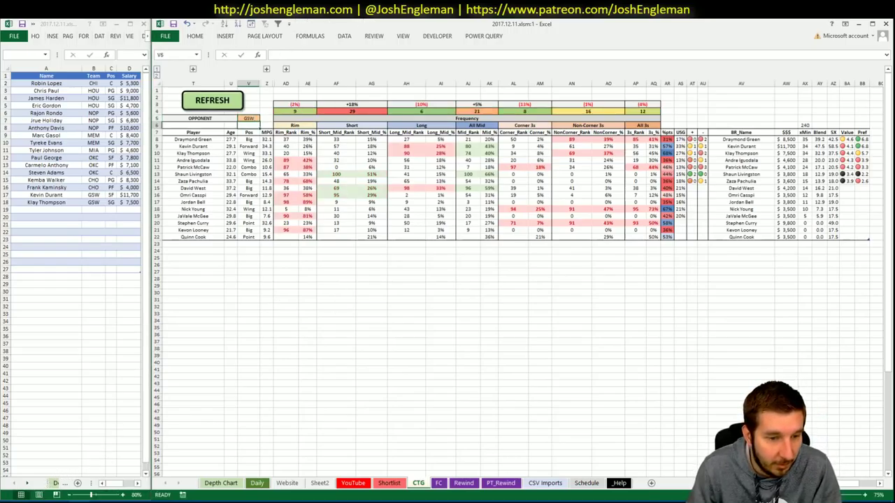
Switch to Cleaning the Glass, open the Portland Trail Blazers player stats and copy the player rows of the Shooting: Frequency table.
{"action": "left_click", "coordinate": [42, 454]}
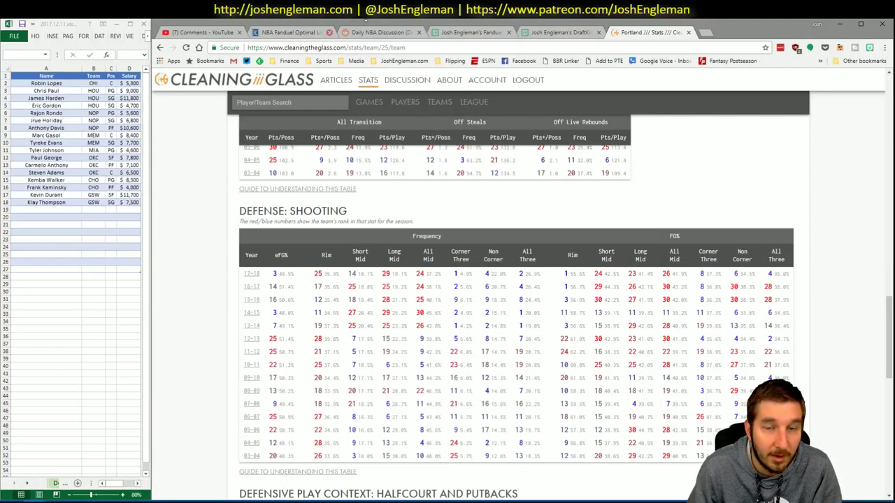
{"action": "left_click", "coordinate": [271, 103]}
{"action": "type", "text": "Portland Trail Blazers"}
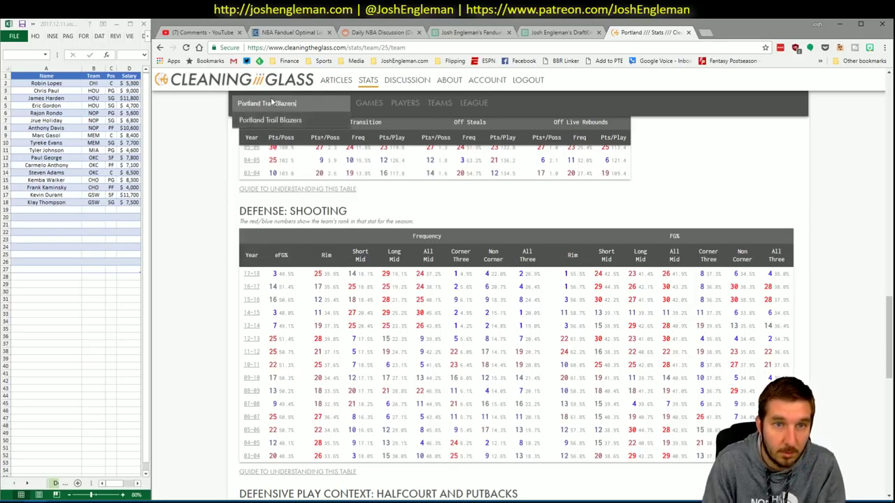
{"action": "key", "text": "Return"}
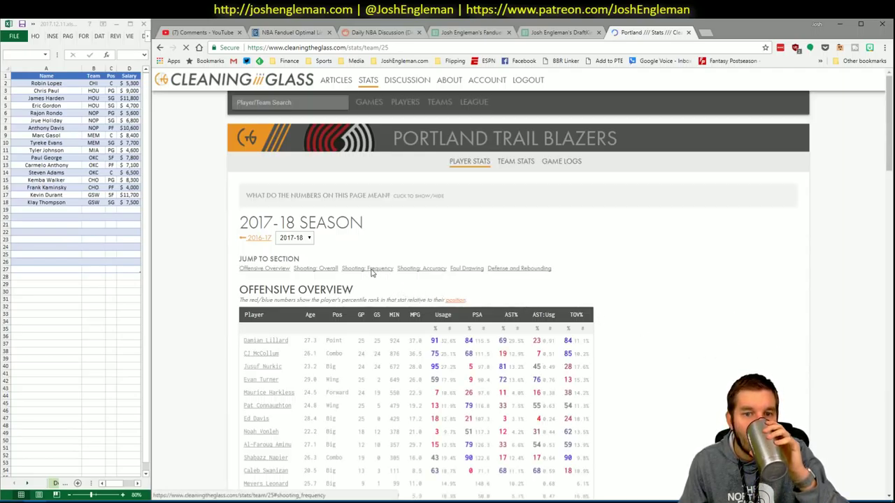
{"action": "scroll", "coordinate": [371, 272], "scroll_direction": "down", "scroll_amount": 10}
{"action": "left_click_drag", "start_coordinate": [688, 397], "coordinate": [244, 225]}
Return to the workbook and refresh the CTG sheet with the copied Portland shooting data.
{"action": "key", "text": "alt+Tab"}
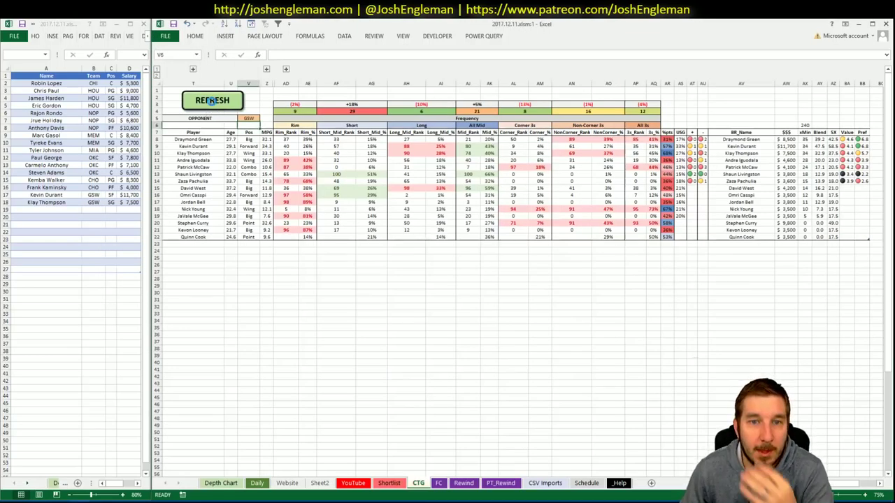
{"action": "left_click", "coordinate": [211, 101]}
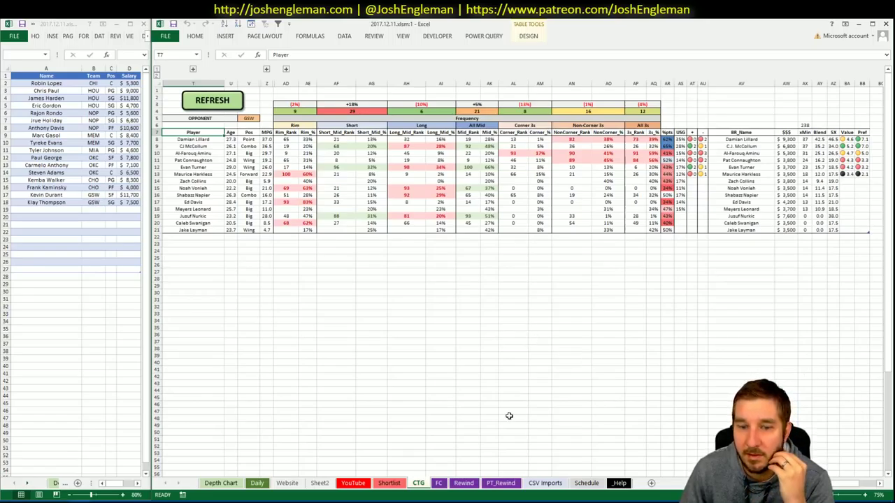
{"action": "left_click", "coordinate": [61, 202]}
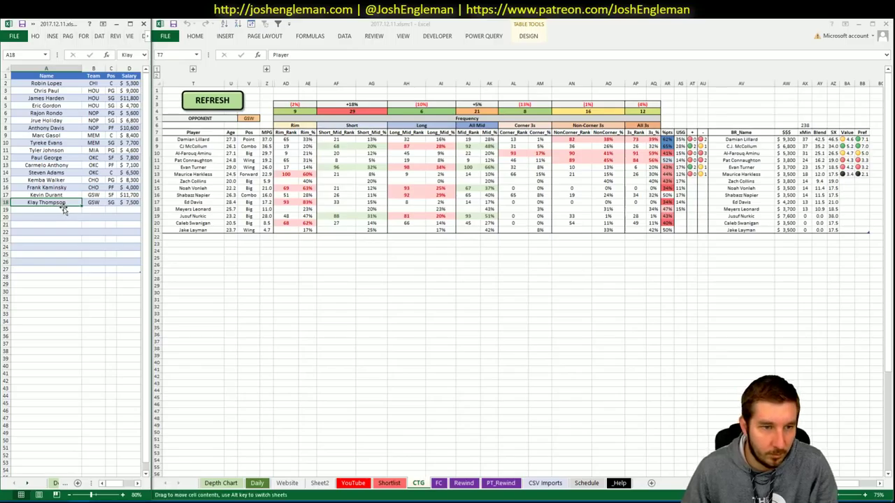
Return to the YouTube sheet and set the recent-games minutes table's team filter to POR.
{"action": "left_click", "coordinate": [353, 484]}
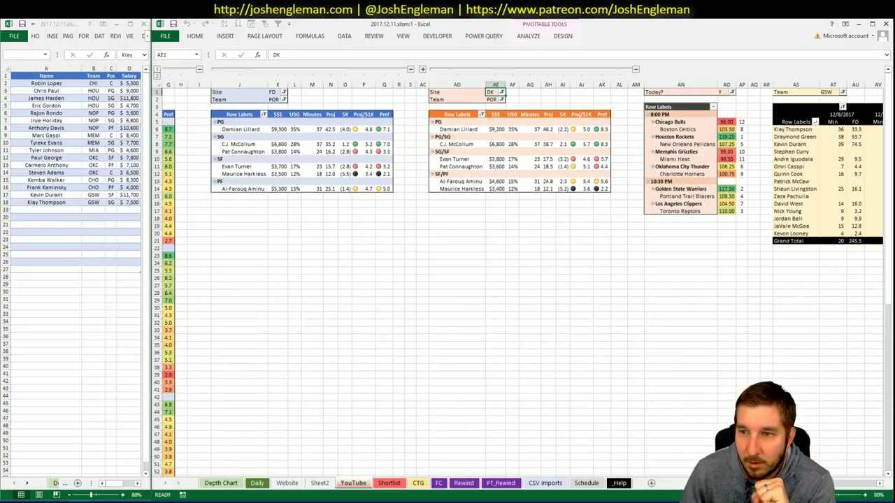
{"action": "scroll", "coordinate": [482, 230], "scroll_direction": "right", "scroll_amount": 6}
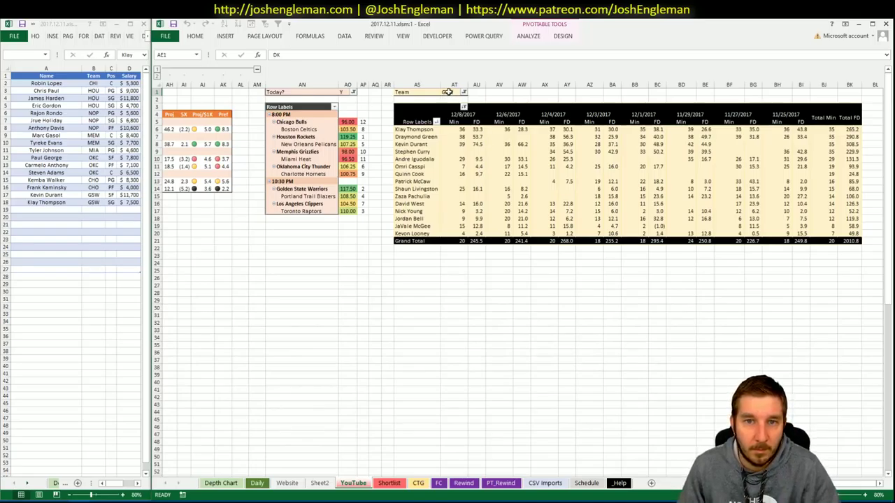
{"action": "left_click", "coordinate": [448, 92]}
{"action": "type", "text": "POR"}
{"action": "key", "text": "Return"}
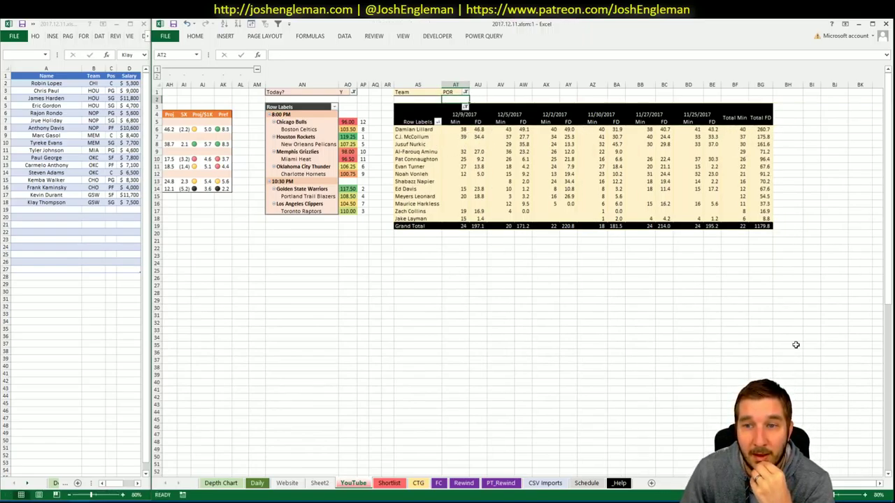
Add C.J. McCollum to the shortlist in the first empty row below Klay Thompson.
{"action": "scroll", "coordinate": [523, 272], "scroll_direction": "left", "scroll_amount": 6}
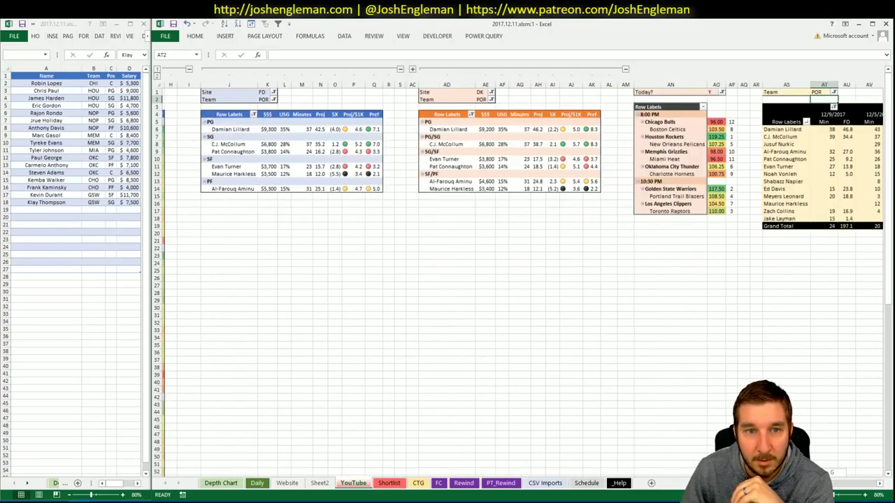
{"action": "left_click", "coordinate": [70, 210]}
{"action": "type", "text": "C.J."}
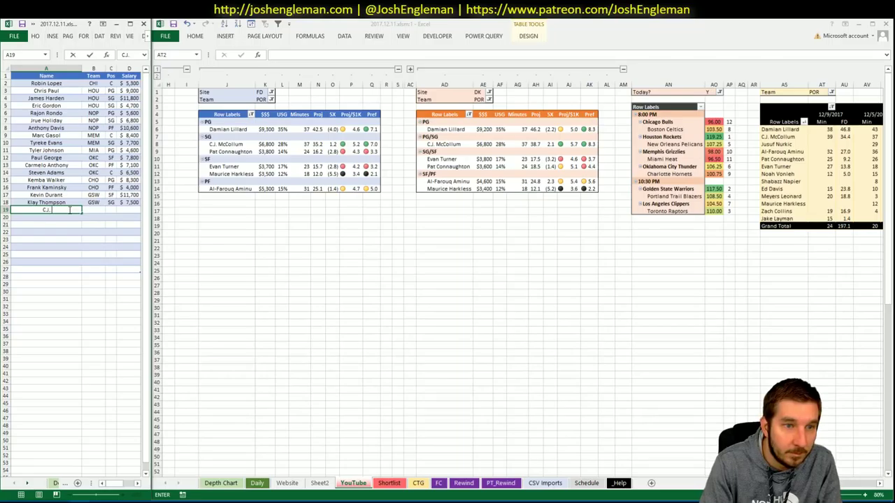
{"action": "type", "text": " McCollum"}
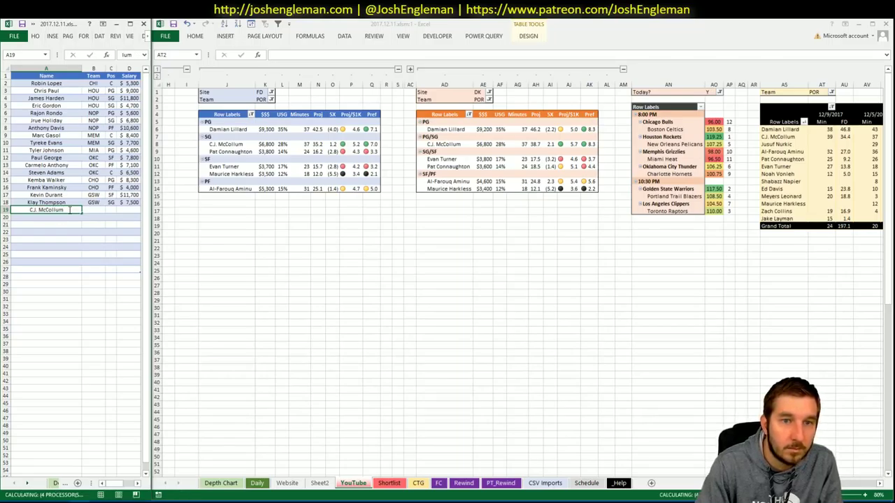
{"action": "key", "text": "Return"}
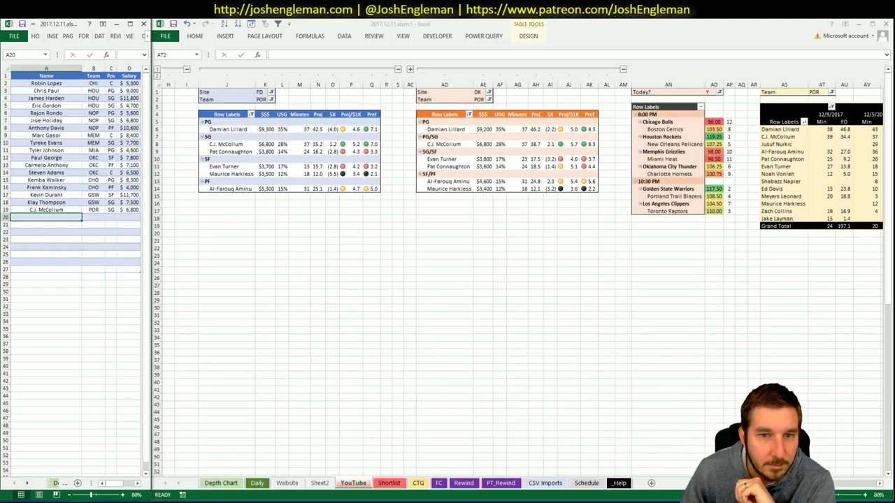
Compare the Trail Blazers' FanDuel and DraftKings projections with their minutes and fantasy points in recent games.
{"action": "scroll", "coordinate": [521, 279], "scroll_direction": "right", "scroll_amount": 5}
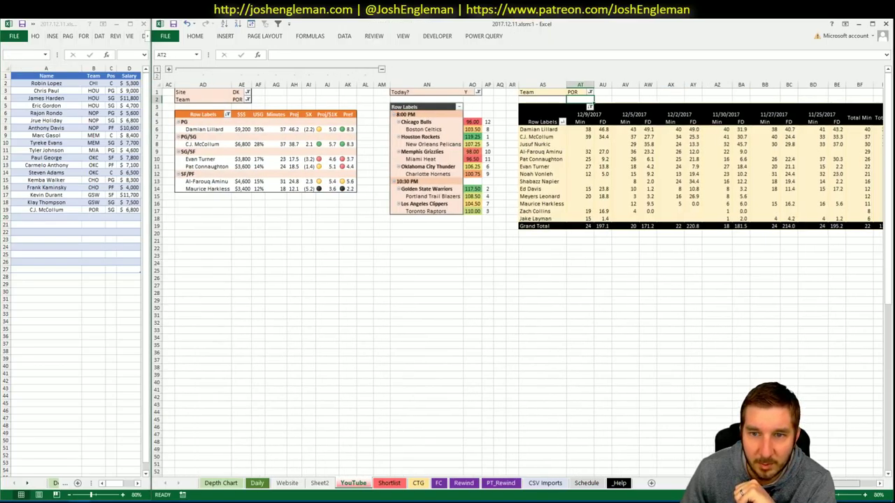
{"action": "scroll", "coordinate": [521, 279], "scroll_direction": "left", "scroll_amount": 4}
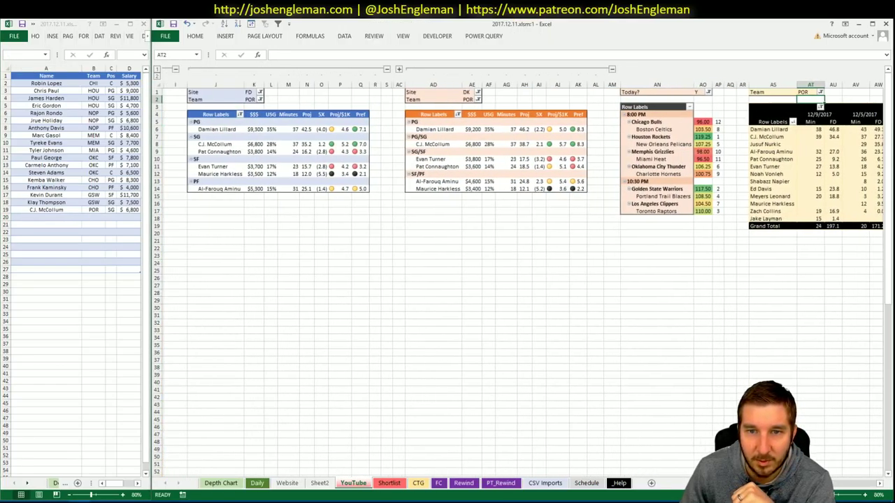
{"action": "scroll", "coordinate": [520, 279], "scroll_direction": "left", "scroll_amount": 1}
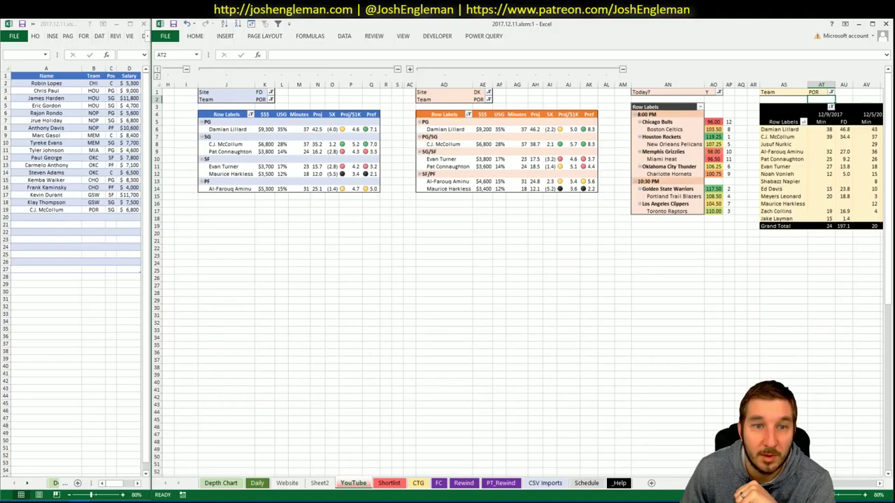
{"action": "scroll", "coordinate": [521, 279], "scroll_direction": "right", "scroll_amount": 1}
{"action": "scroll", "coordinate": [521, 280], "scroll_direction": "left", "scroll_amount": 3}
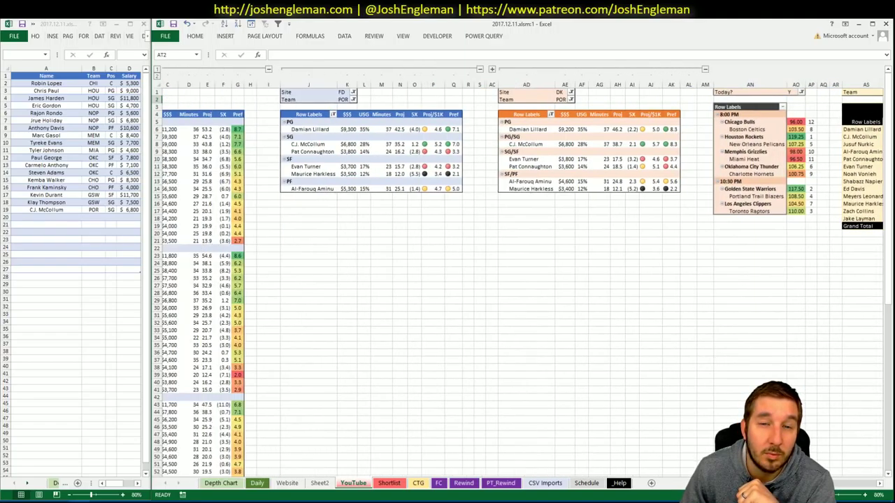
{"action": "scroll", "coordinate": [876, 481], "scroll_direction": "right", "scroll_amount": 10}
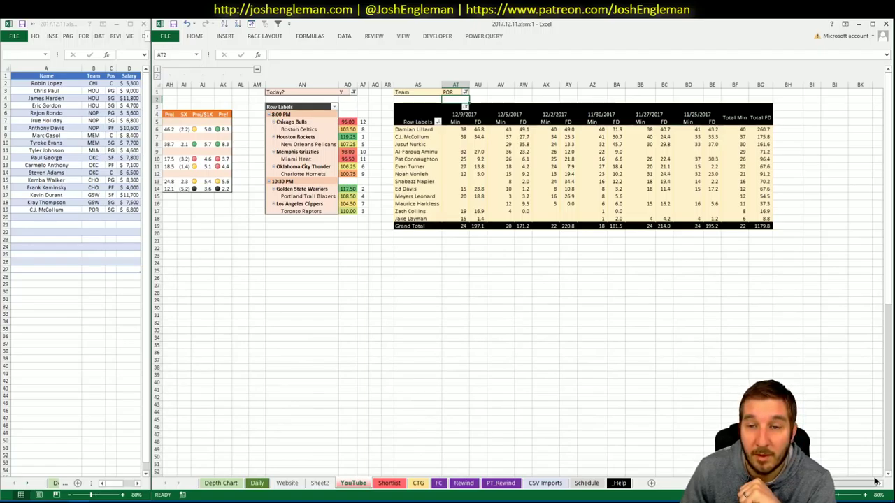
{"action": "scroll", "coordinate": [866, 480], "scroll_direction": "left", "scroll_amount": 9}
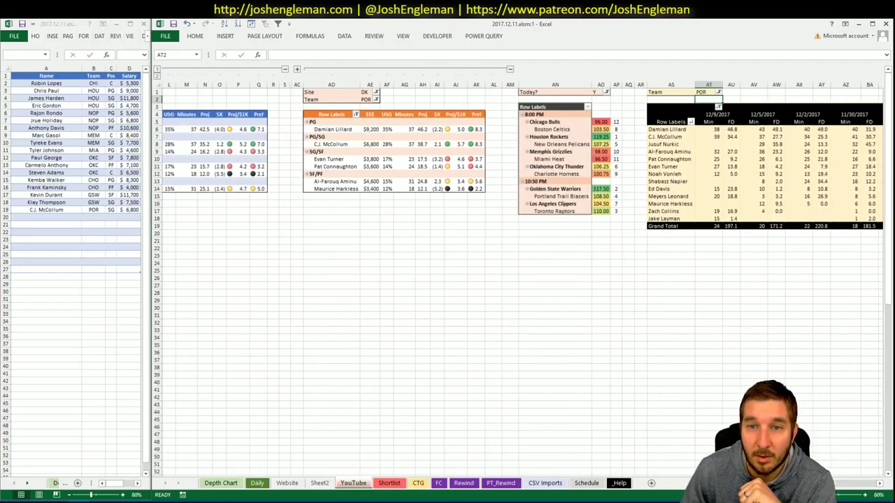
{"action": "scroll", "coordinate": [867, 478], "scroll_direction": "right", "scroll_amount": 9}
{"action": "scroll", "coordinate": [866, 476], "scroll_direction": "left", "scroll_amount": 9}
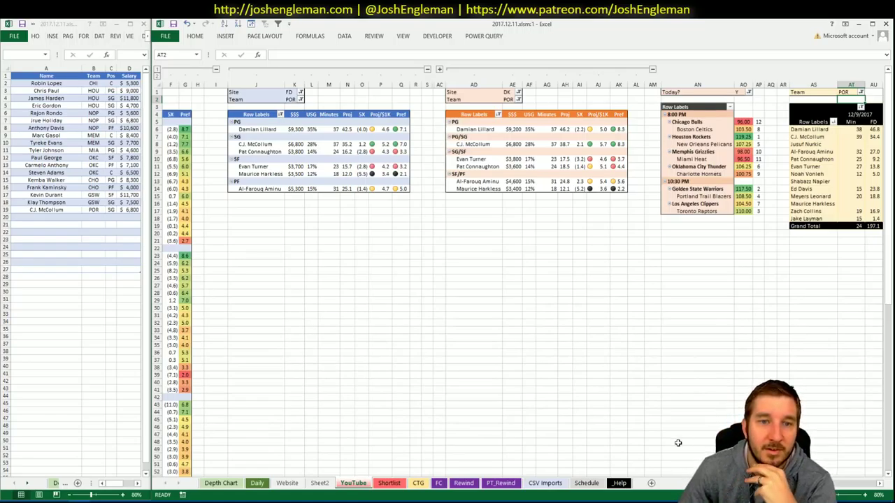
Set the team filters of both the FanDuel and DraftKings projection tables to LAC.
{"action": "left_click", "coordinate": [508, 236]}
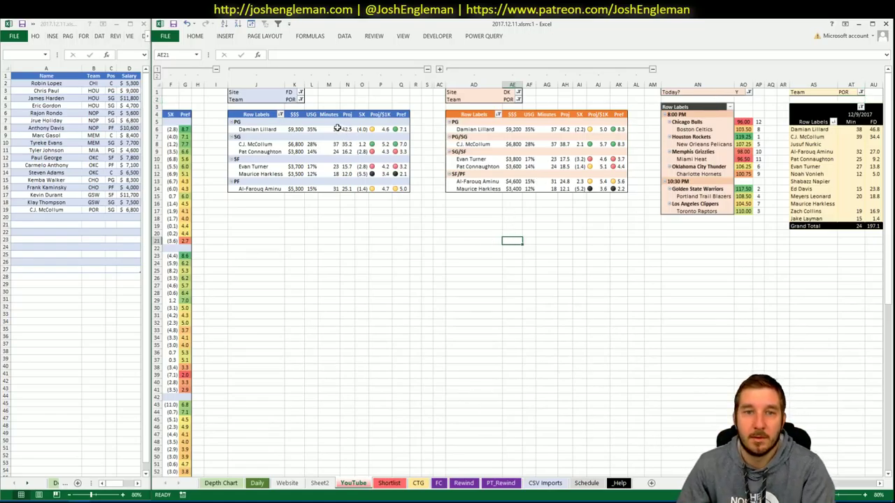
{"action": "left_click", "coordinate": [293, 100]}
{"action": "type", "text": "LAC"}
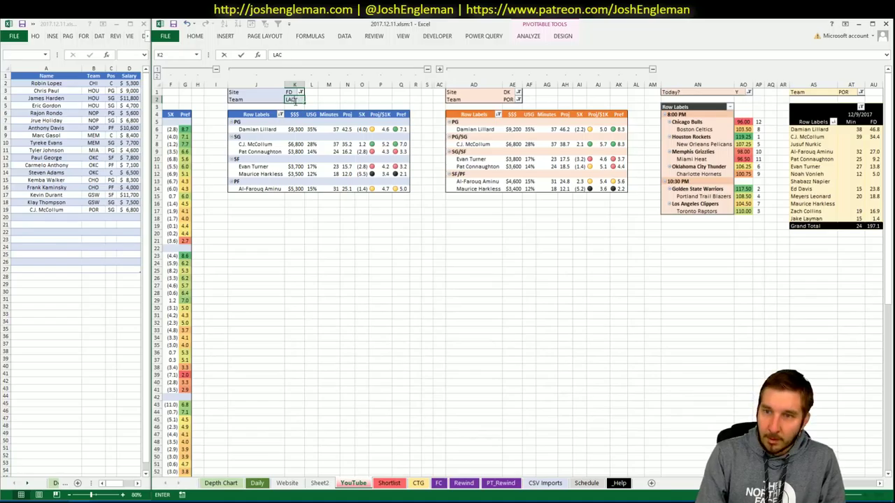
{"action": "key", "text": "Return"}
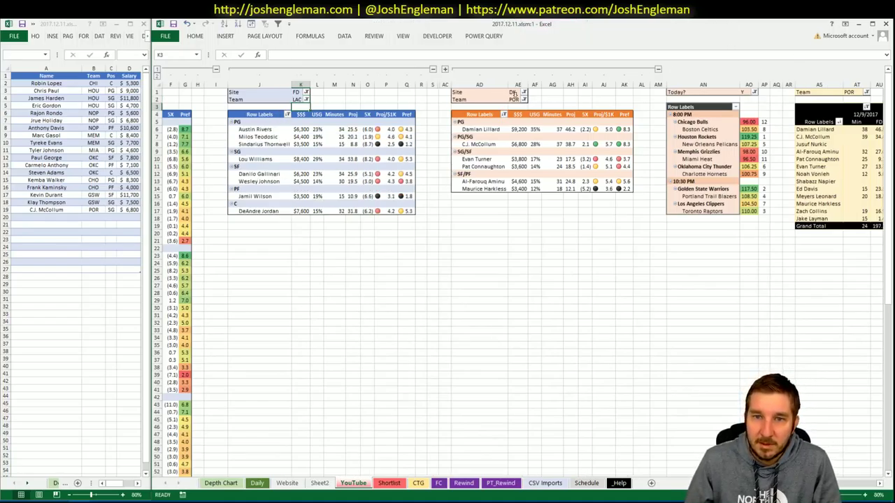
{"action": "left_click", "coordinate": [513, 99]}
{"action": "type", "text": "LAC"}
{"action": "key", "text": "Return"}
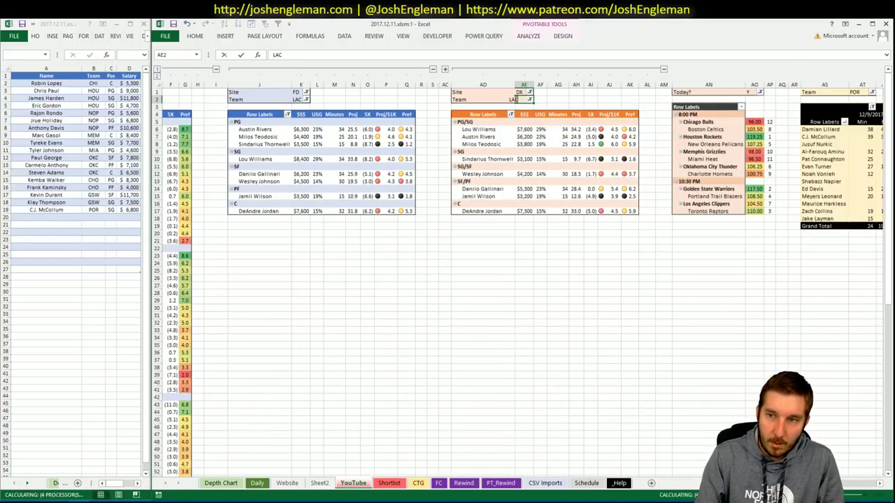
Set the recent-games table's team filter to LAC and review the Clippers' minutes and fantasy points.
{"action": "left_click", "coordinate": [856, 92]}
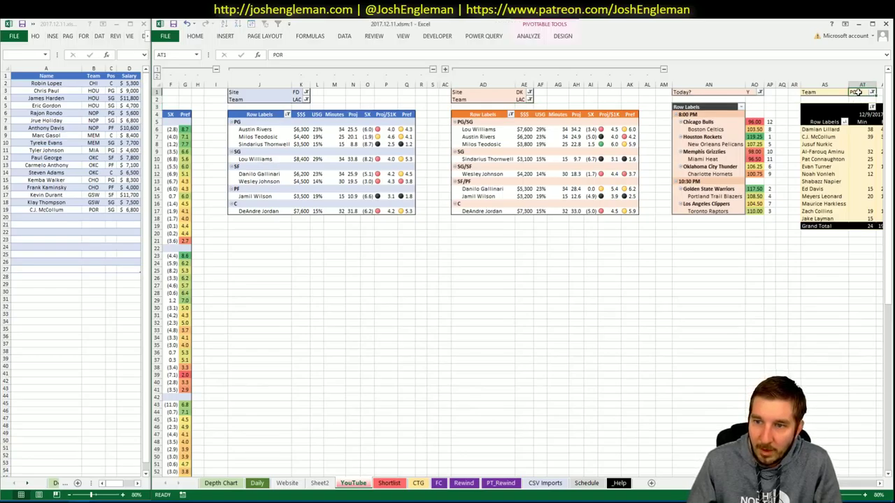
{"action": "type", "text": "LAC"}
{"action": "key", "text": "Return"}
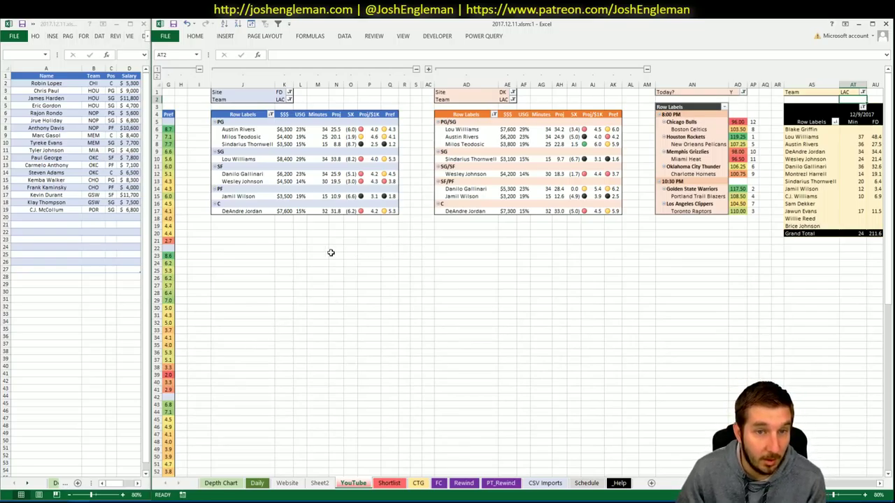
{"action": "left_click", "coordinate": [394, 232]}
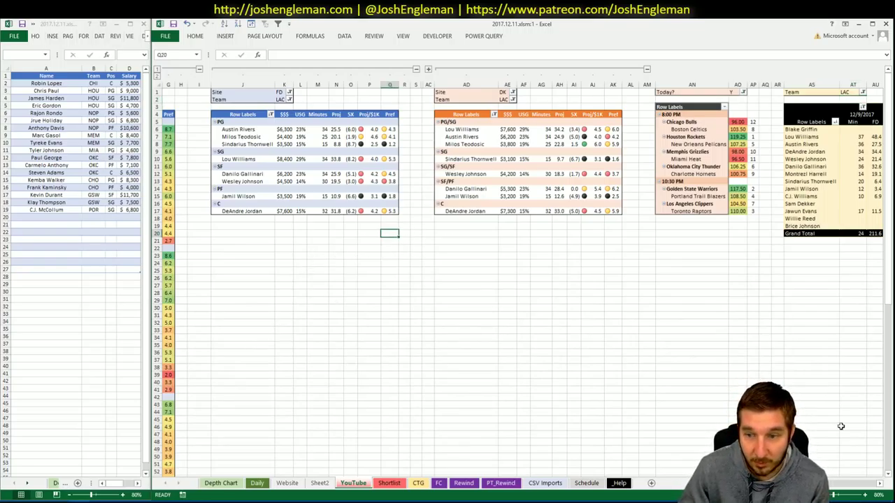
{"action": "left_click", "coordinate": [880, 483]}
{"action": "left_click", "coordinate": [880, 483]}
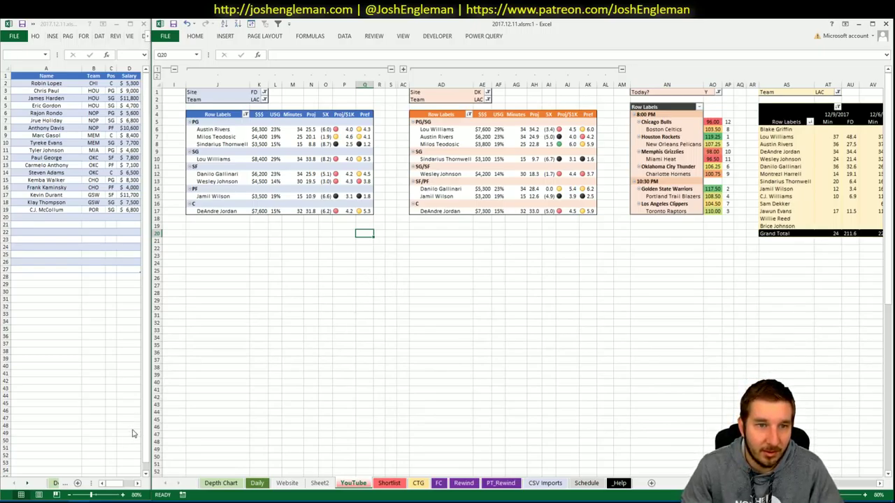
Switch to Cleaning the Glass, open the Los Angeles Clippers' team page and go to its Shooting: Frequency table.
{"action": "key", "text": "alt+Tab"}
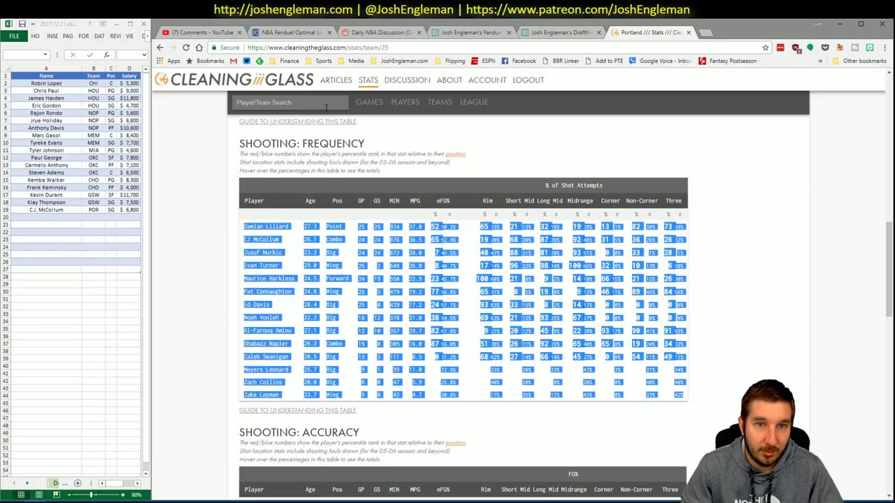
{"action": "left_click", "coordinate": [325, 104]}
{"action": "type", "text": "clip"}
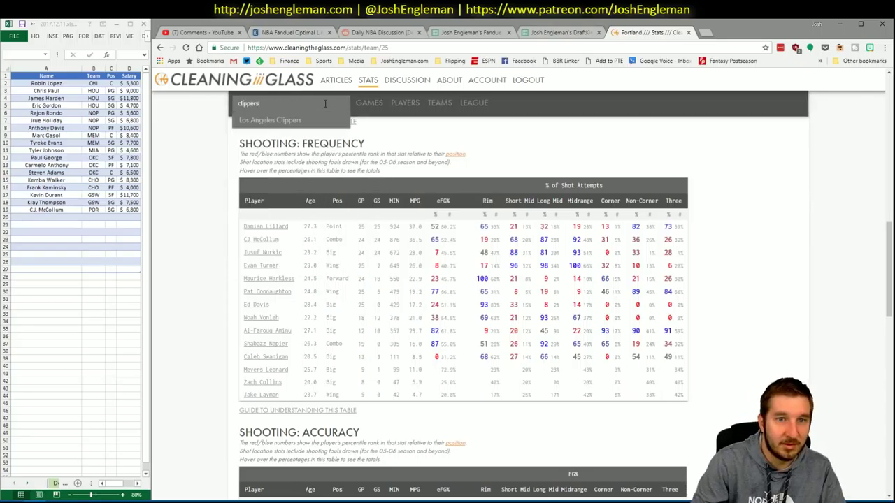
{"action": "type", "text": "pers"}
{"action": "key", "text": "Down"}
{"action": "key", "text": "Return"}
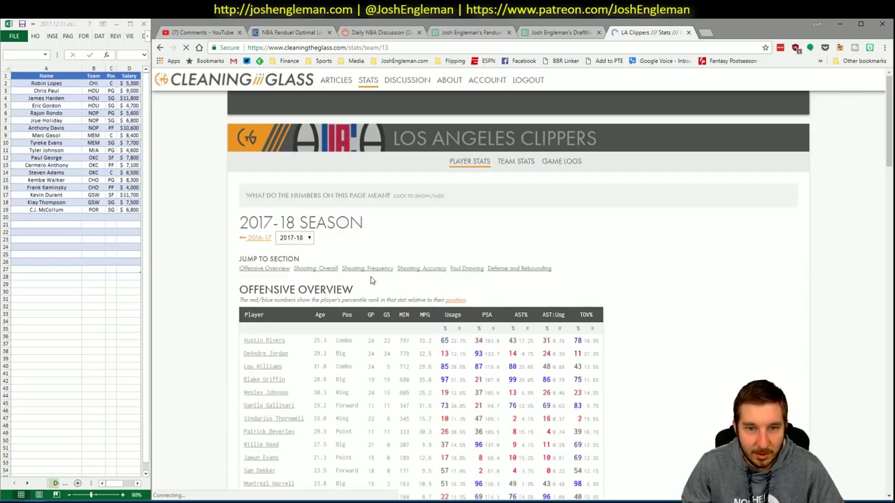
{"action": "left_click", "coordinate": [366, 269]}
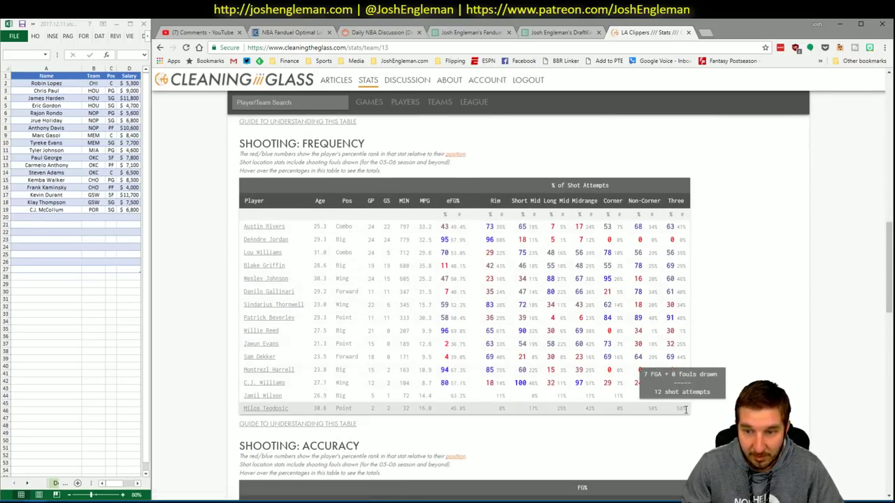
Copy all Clippers player rows of the shooting-frequency table and refresh the workbook's CTG sheet with them.
{"action": "left_click_drag", "start_coordinate": [685, 410], "coordinate": [239, 231]}
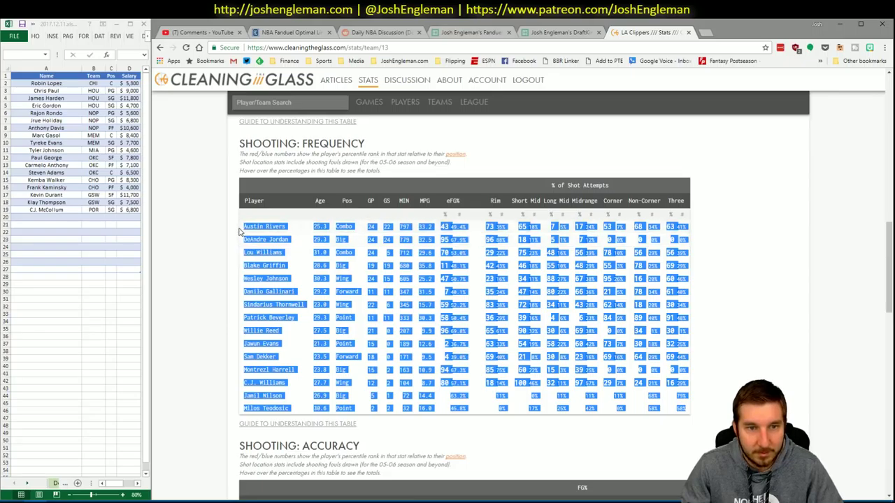
{"action": "key", "text": "alt+Tab"}
{"action": "left_click", "coordinate": [418, 483]}
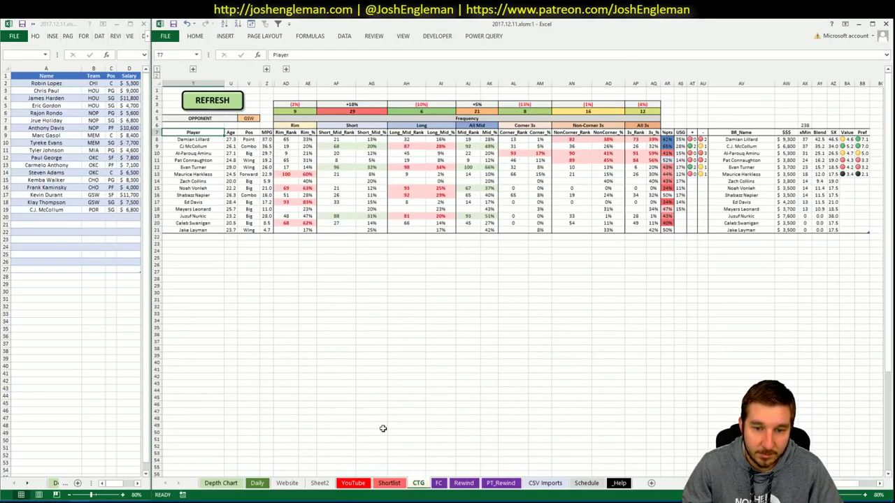
{"action": "left_click", "coordinate": [227, 100]}
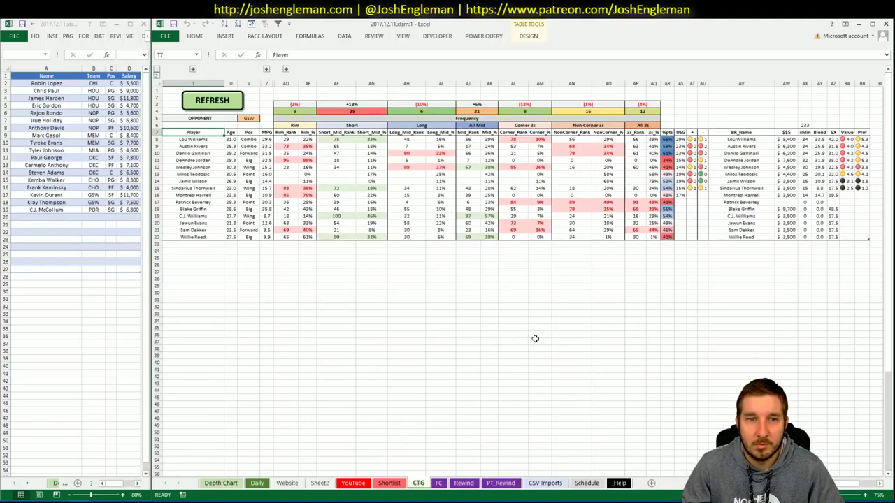
Switch to FantasyCruncher, filter the FanDuel player list to SG and review Louis Williams' news and game log.
{"action": "left_click", "coordinate": [353, 483]}
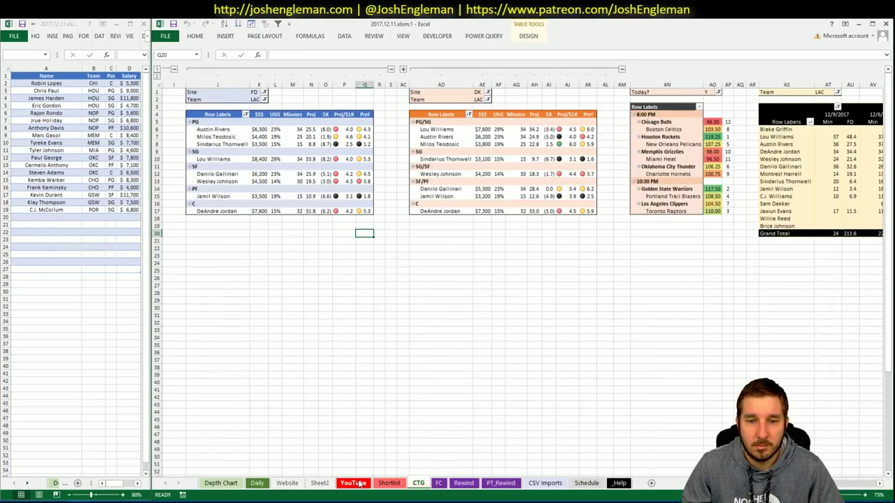
{"action": "key", "text": "alt+Tab"}
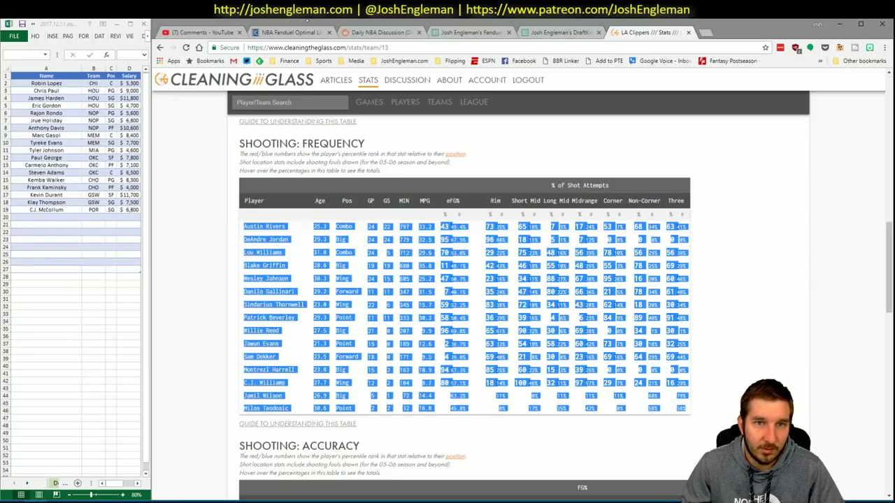
{"action": "left_click", "coordinate": [309, 32]}
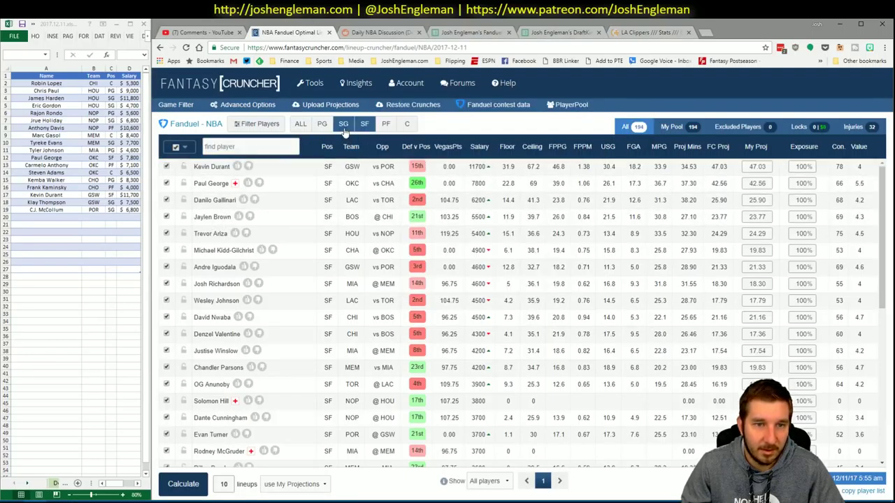
{"action": "left_click", "coordinate": [343, 129]}
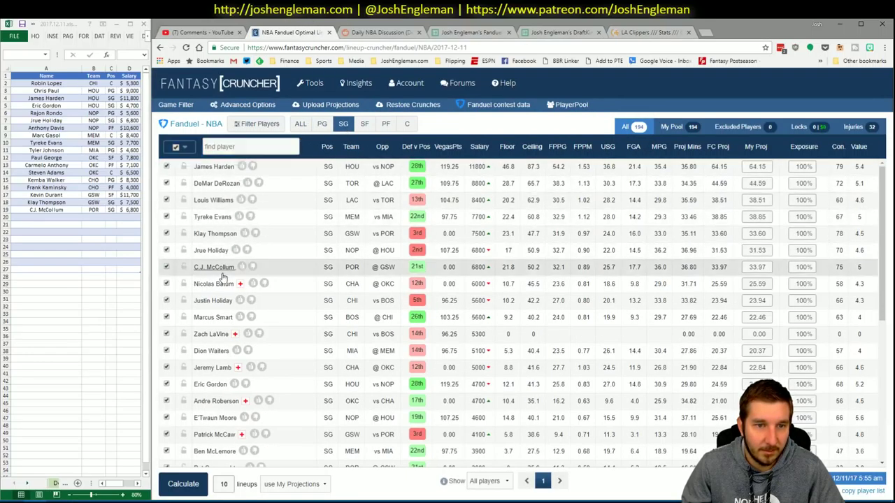
{"action": "left_click", "coordinate": [318, 123]}
{"action": "left_click", "coordinate": [346, 123]}
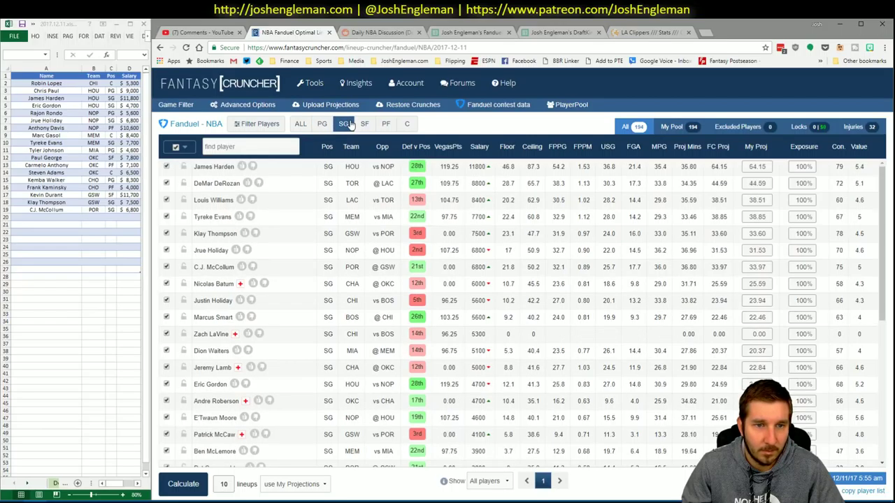
{"action": "left_click", "coordinate": [217, 199]}
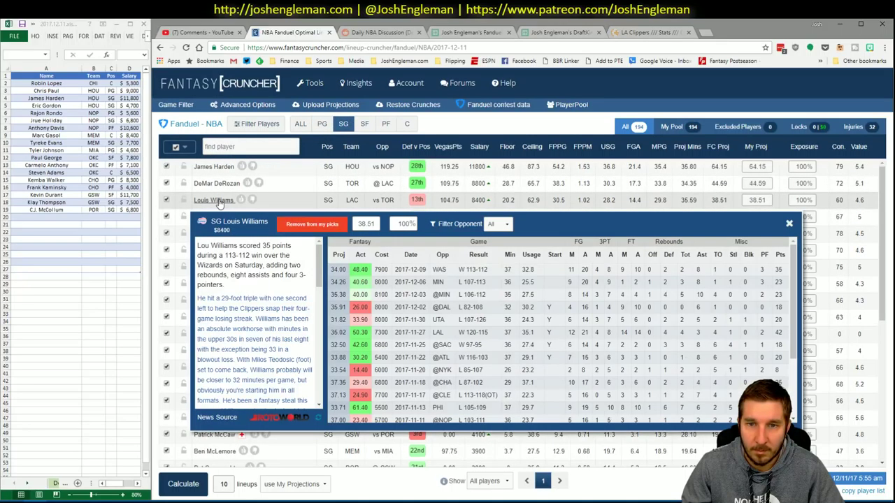
{"action": "left_click", "coordinate": [789, 224]}
Compare the Clippers' FanDuel and DraftKings projections in the workbook with their recent games and shot-frequency matchups.
{"action": "key", "text": "alt+Tab"}
{"action": "mouse_move", "coordinate": [365, 213]}
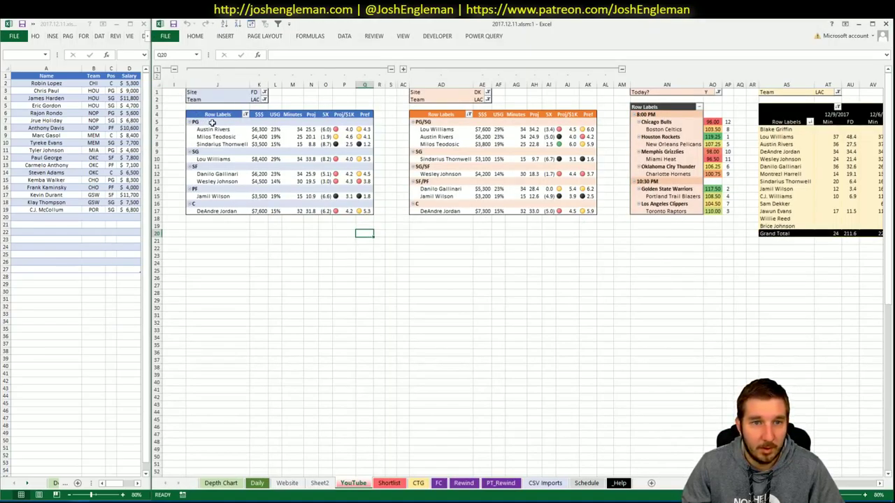
{"action": "left_click", "coordinate": [254, 100]}
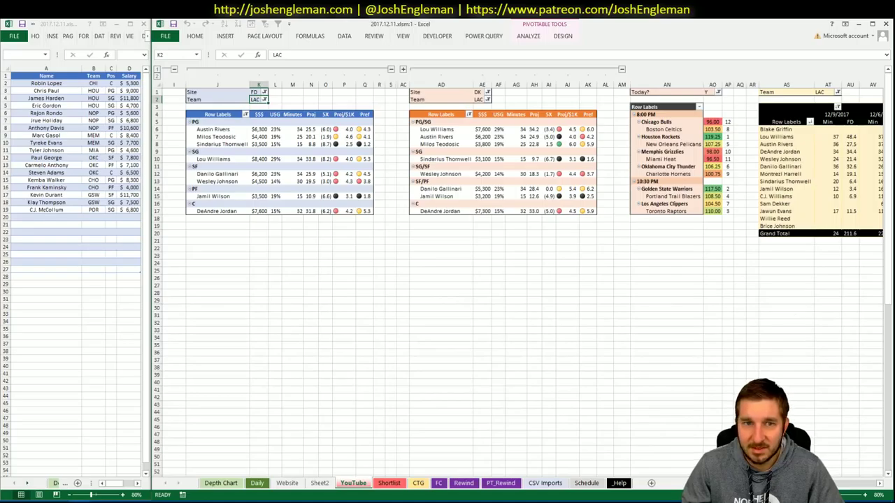
{"action": "scroll", "coordinate": [525, 272], "scroll_direction": "right", "scroll_amount": 5}
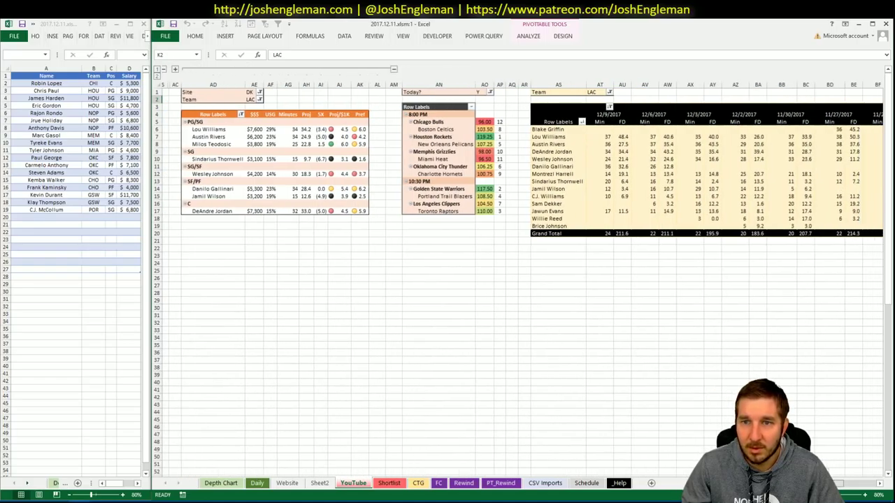
{"action": "scroll", "coordinate": [468, 452], "scroll_direction": "left", "scroll_amount": 7}
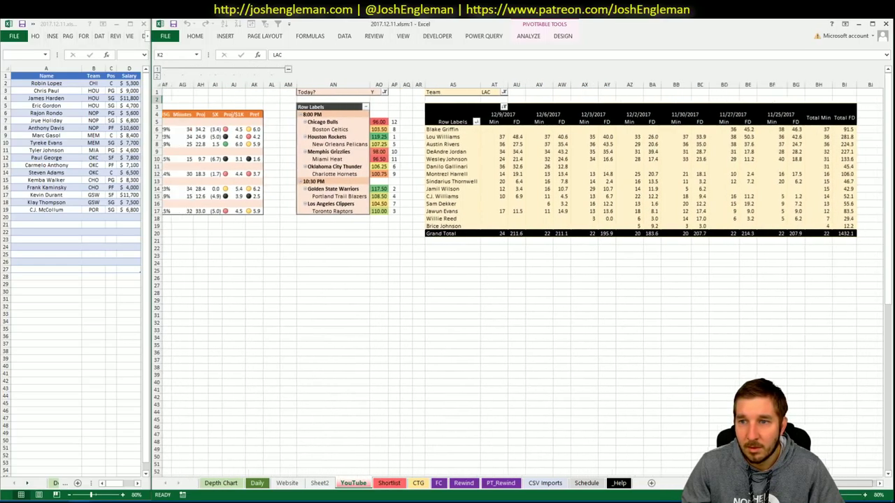
{"action": "left_click", "coordinate": [418, 483]}
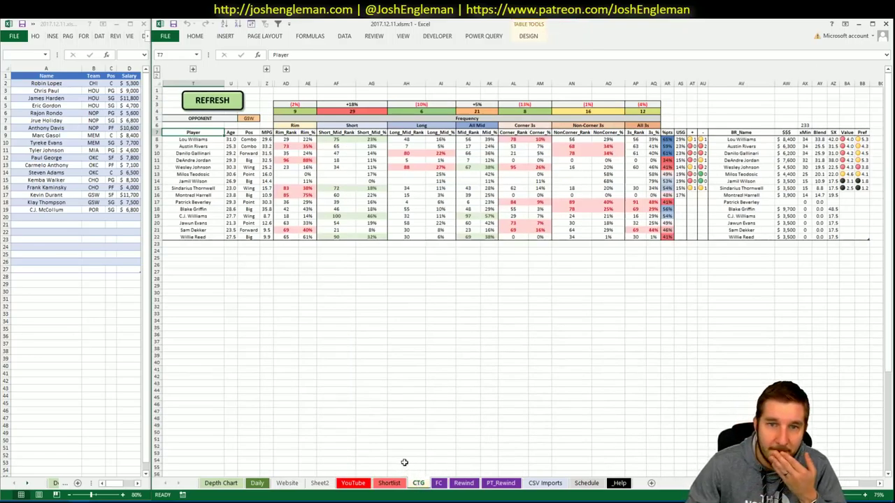
{"action": "left_click", "coordinate": [352, 483]}
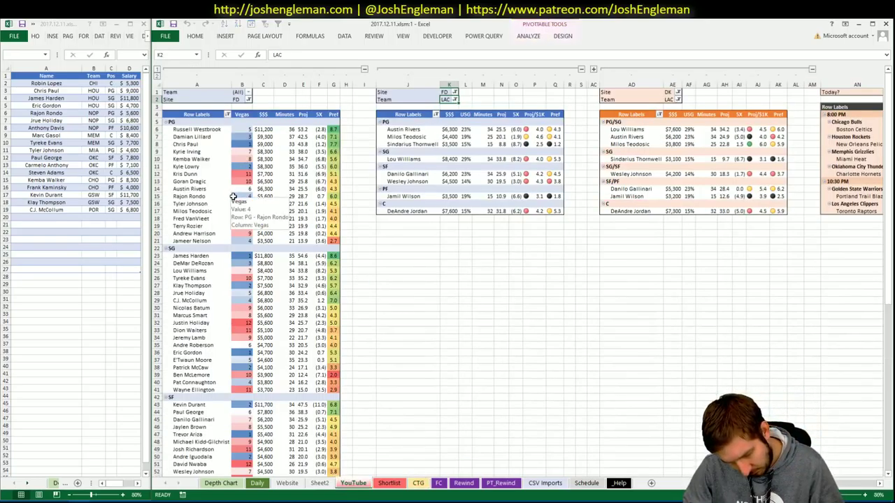
Check Austin Rivers' row against the other point guards in the all-team FanDuel projection list.
{"action": "left_click", "coordinate": [355, 240]}
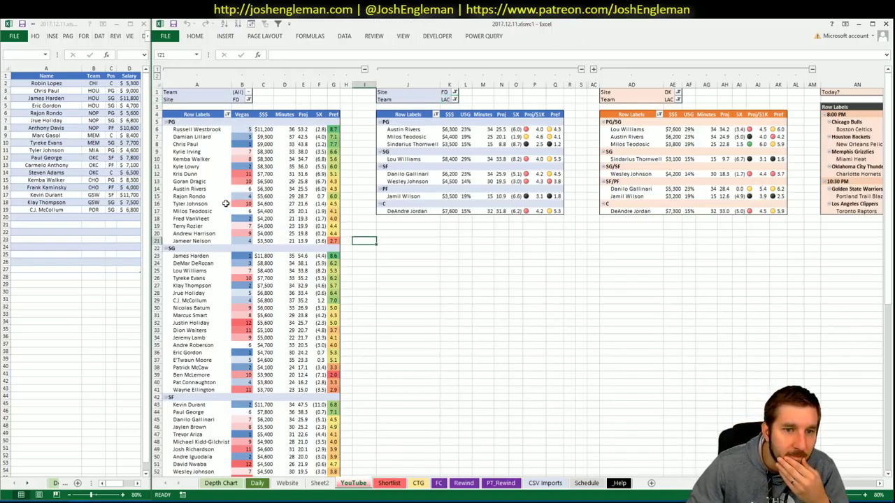
{"action": "left_click_drag", "start_coordinate": [219, 191], "coordinate": [338, 189]}
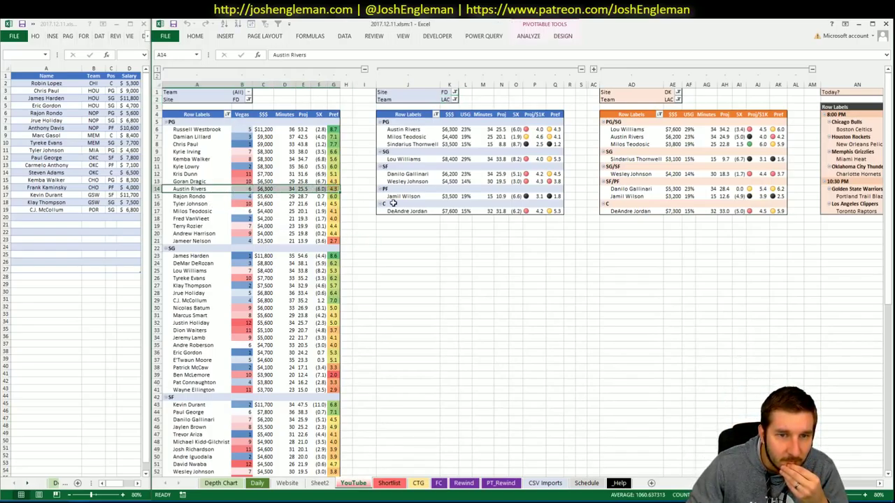
{"action": "left_click", "coordinate": [483, 240]}
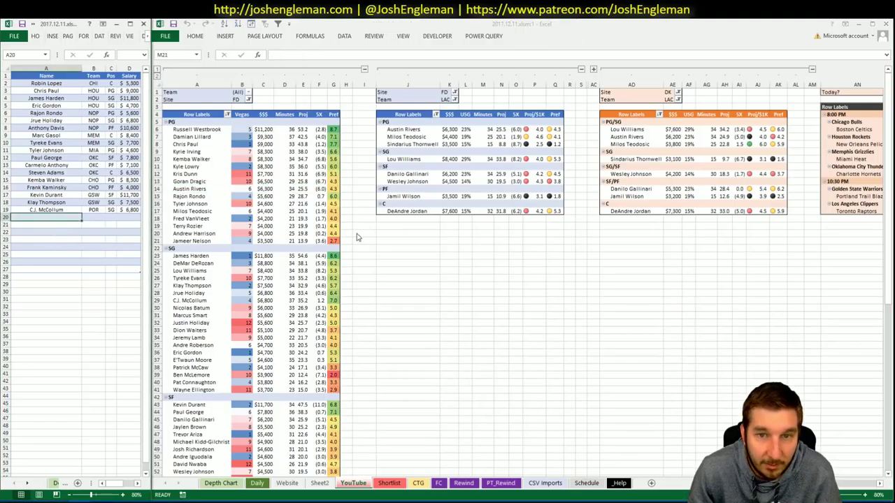
Set the team filters of both the FanDuel and DraftKings projection tables to TOR.
{"action": "left_click", "coordinate": [448, 99]}
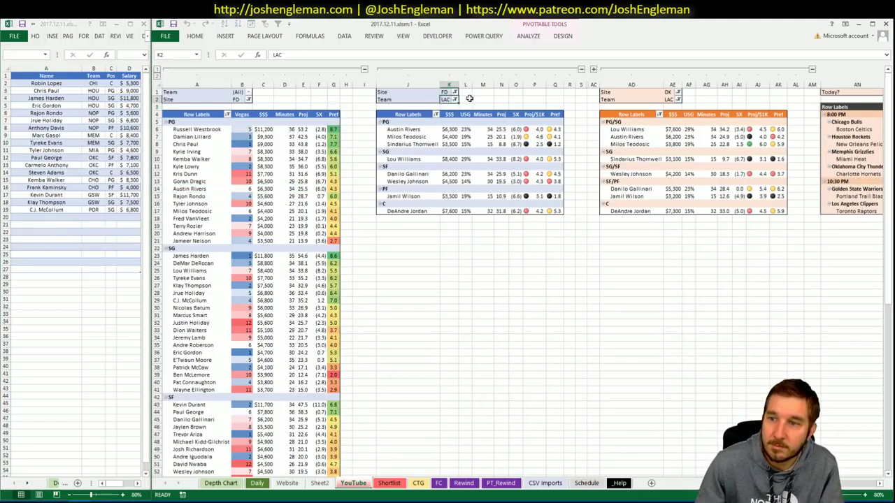
{"action": "type", "text": "TOR"}
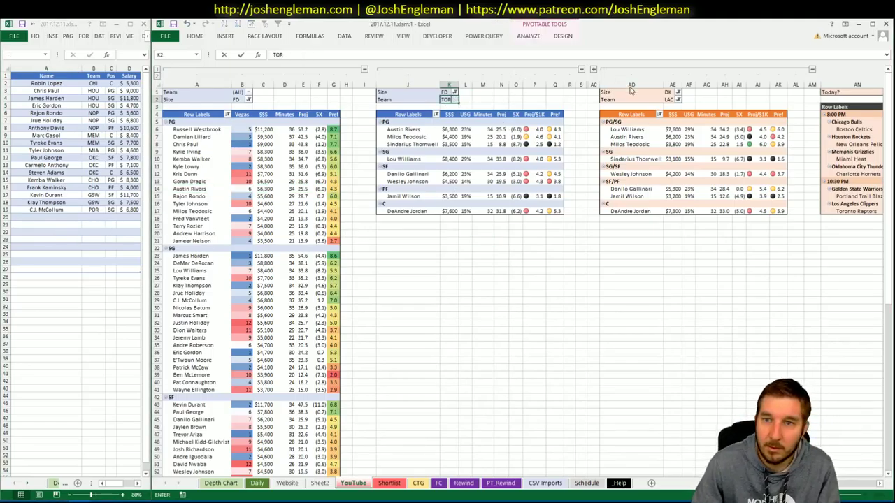
{"action": "key", "text": "Tab"}
{"action": "left_click", "coordinate": [667, 99]}
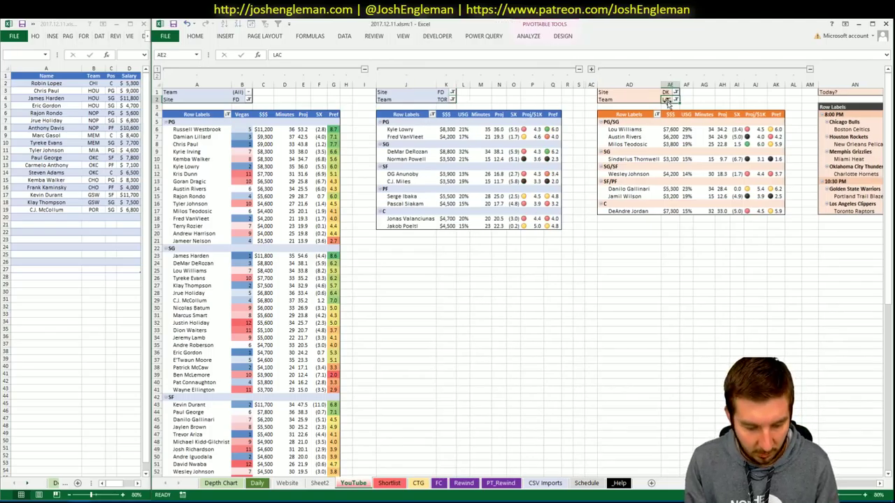
{"action": "type", "text": "TOR"}
{"action": "key", "text": "Return"}
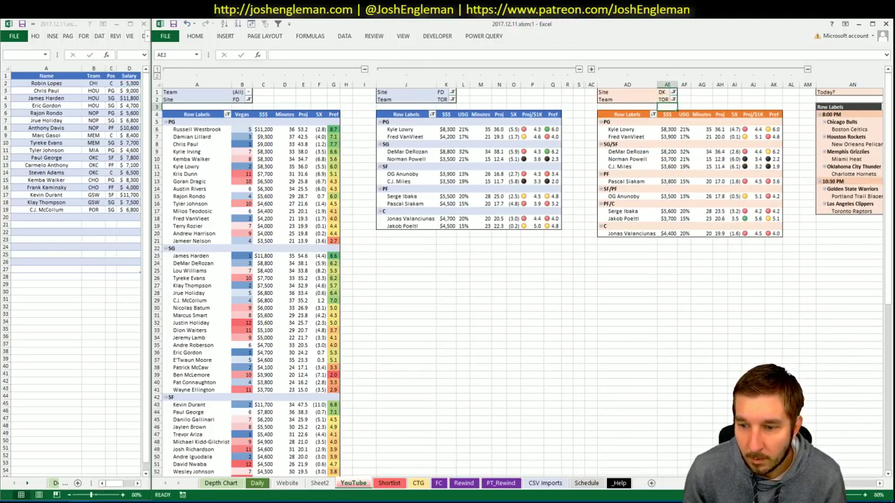
Set the recent-games table's team filter to TOR.
{"action": "scroll", "coordinate": [517, 280], "scroll_direction": "right", "scroll_amount": 3}
{"action": "scroll", "coordinate": [523, 271], "scroll_direction": "left", "scroll_amount": 1}
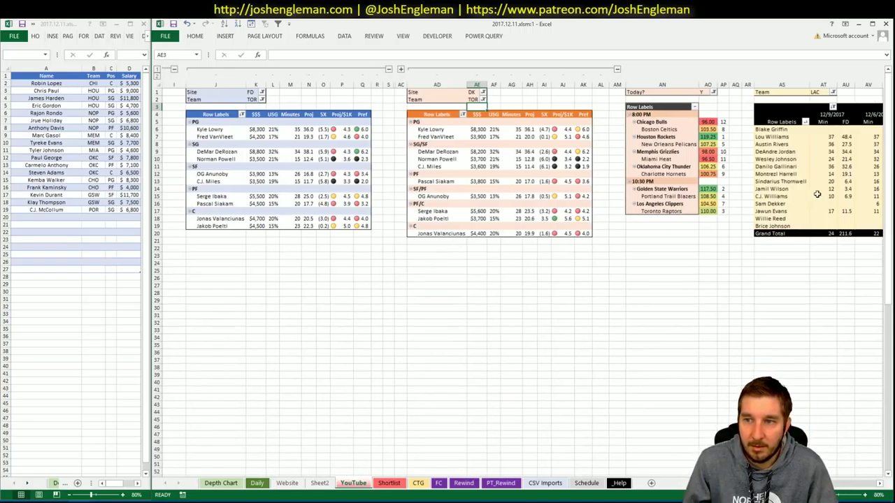
{"action": "left_click", "coordinate": [819, 92]}
{"action": "type", "text": "TOR"}
{"action": "key", "text": "Return"}
Switch to Cleaning the Glass, open the Toronto Raptors' team page and go to its Shooting: Frequency table.
{"action": "key", "text": "alt+Tab"}
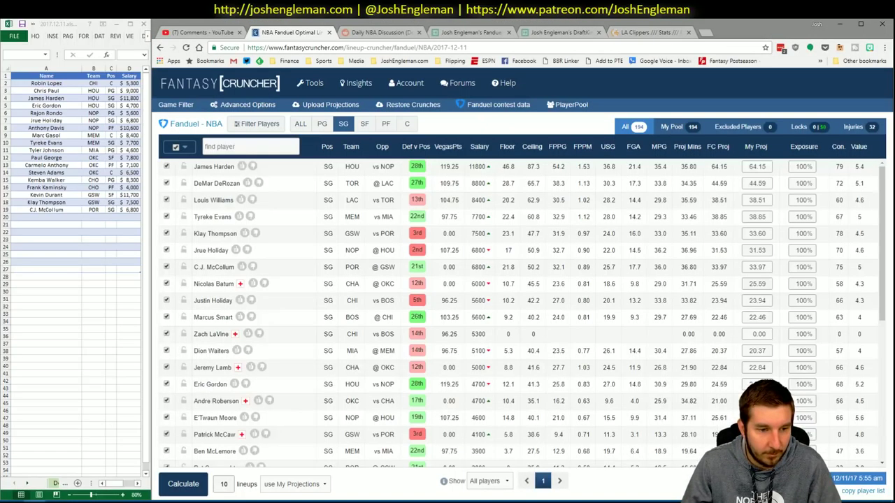
{"action": "left_click", "coordinate": [647, 33]}
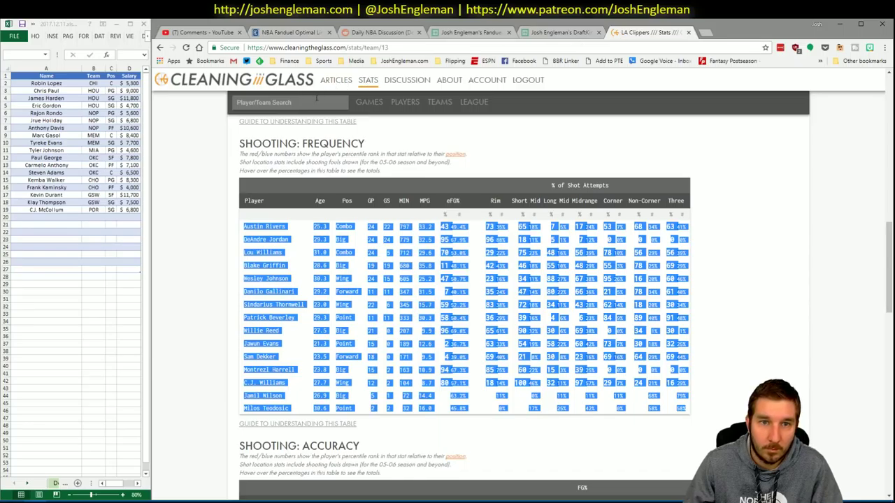
{"action": "left_click", "coordinate": [316, 103]}
{"action": "type", "text": "raptors"}
{"action": "key", "text": "Down"}
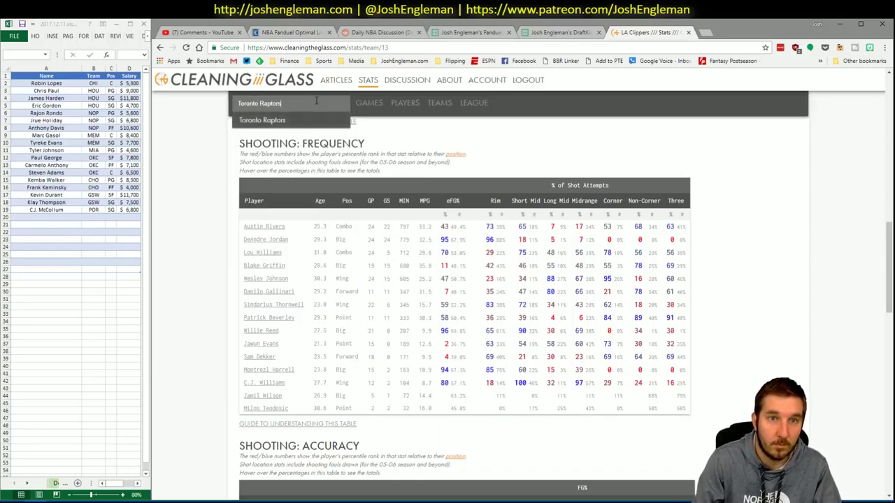
{"action": "key", "text": "Return"}
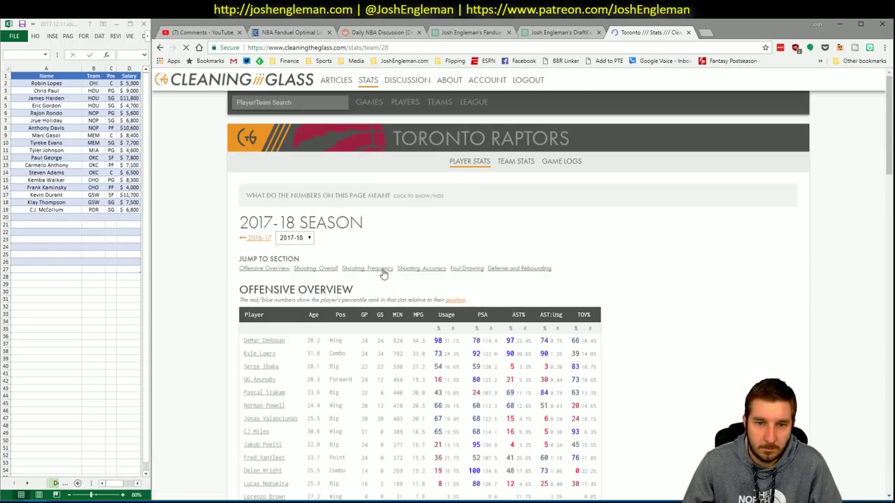
{"action": "left_click", "coordinate": [384, 267]}
Copy the Raptors' player rows from the shooting-frequency table and refresh the workbook's CTG sheet with them.
{"action": "left_click_drag", "start_coordinate": [692, 385], "coordinate": [285, 229]}
{"action": "key", "text": "alt+Tab"}
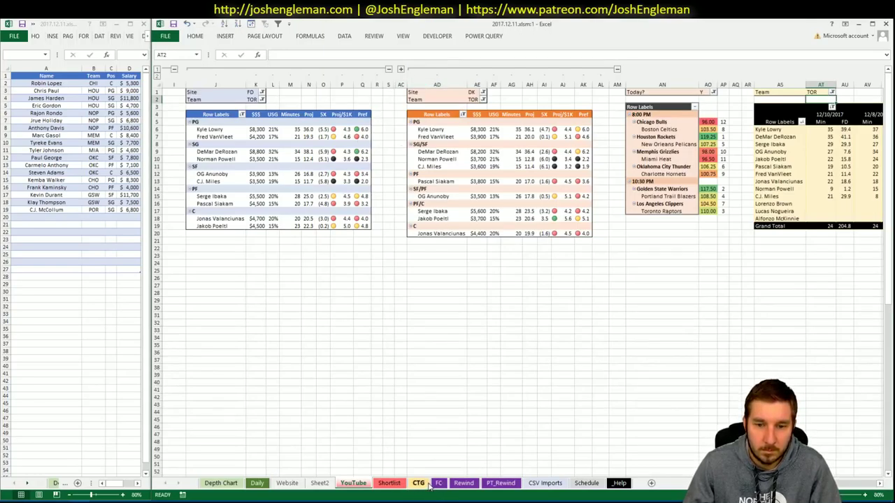
{"action": "left_click", "coordinate": [418, 483]}
{"action": "left_click", "coordinate": [221, 102]}
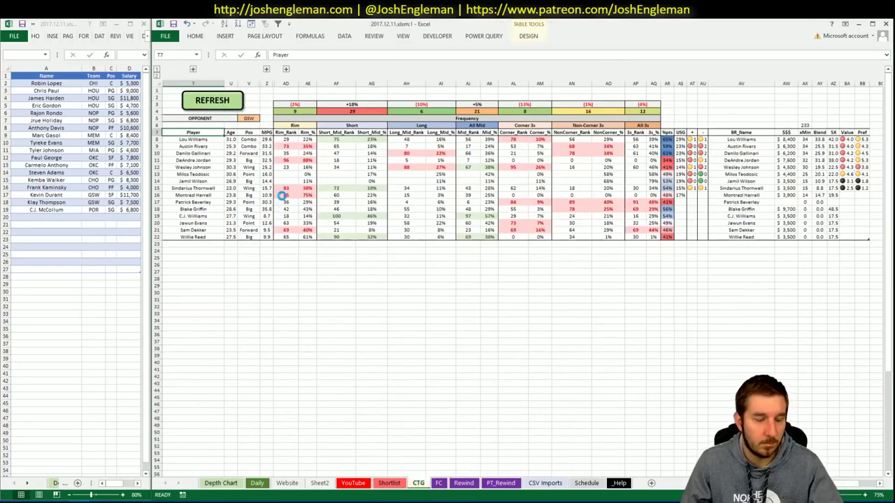
{"action": "left_click", "coordinate": [254, 119]}
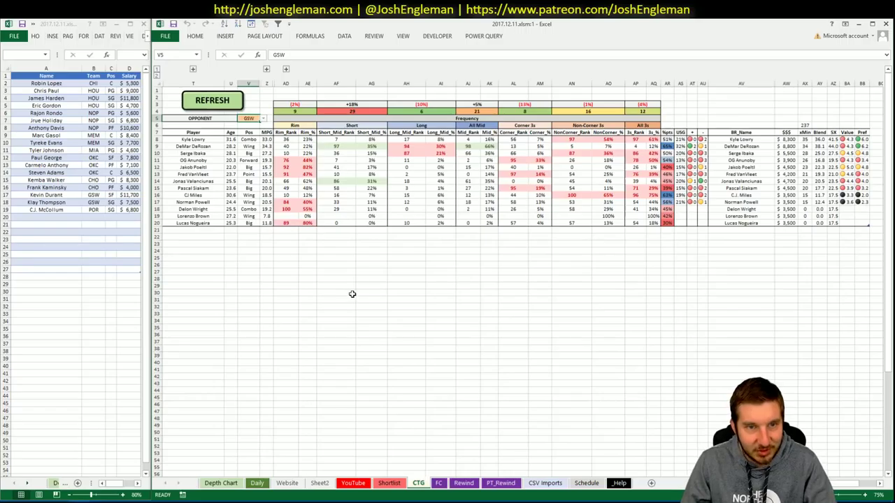
{"action": "left_click", "coordinate": [256, 109]}
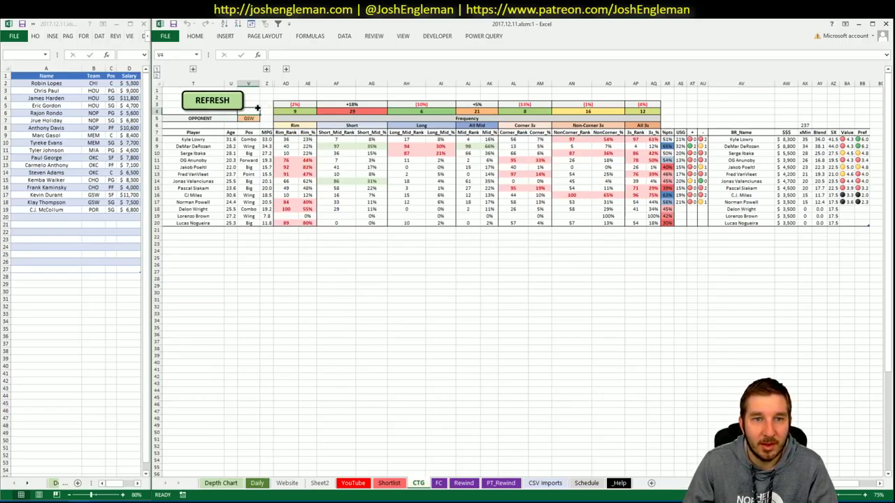
Set the opponent on the CTG sheet to LAC for the Raptors' shooting matchup.
{"action": "left_click", "coordinate": [248, 119]}
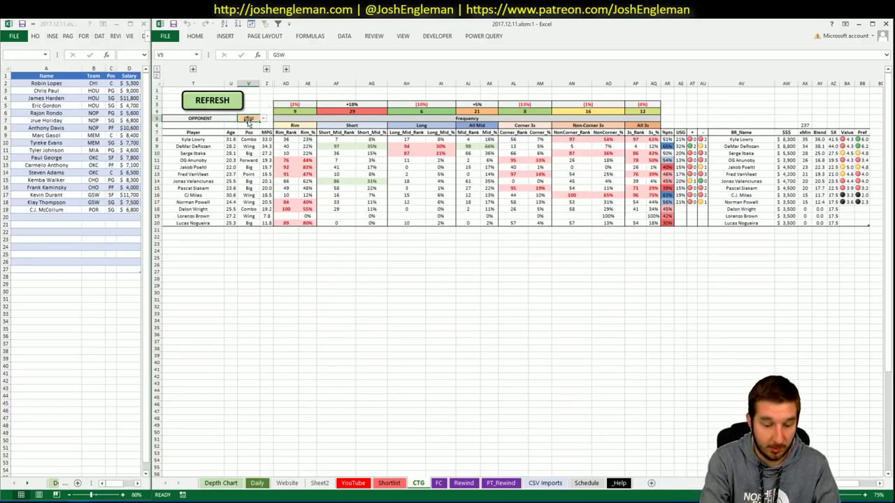
{"action": "key", "text": "Delete"}
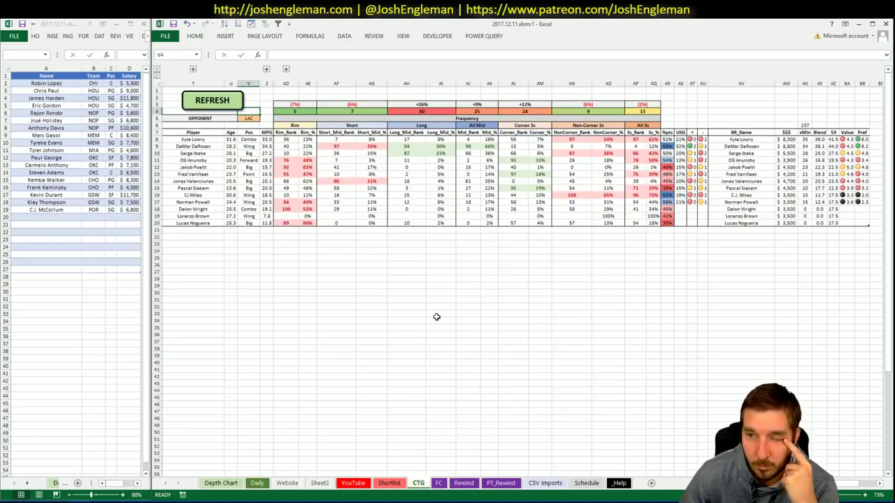
Check the Raptors' projections and recent games on the YouTube sheet and add DeMar DeRozan to the shortlist.
{"action": "left_click", "coordinate": [353, 483]}
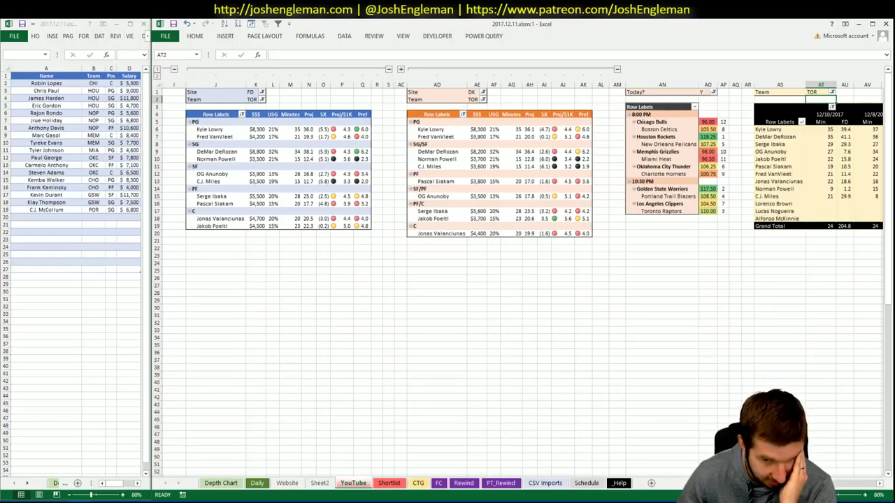
{"action": "left_click", "coordinate": [567, 293]}
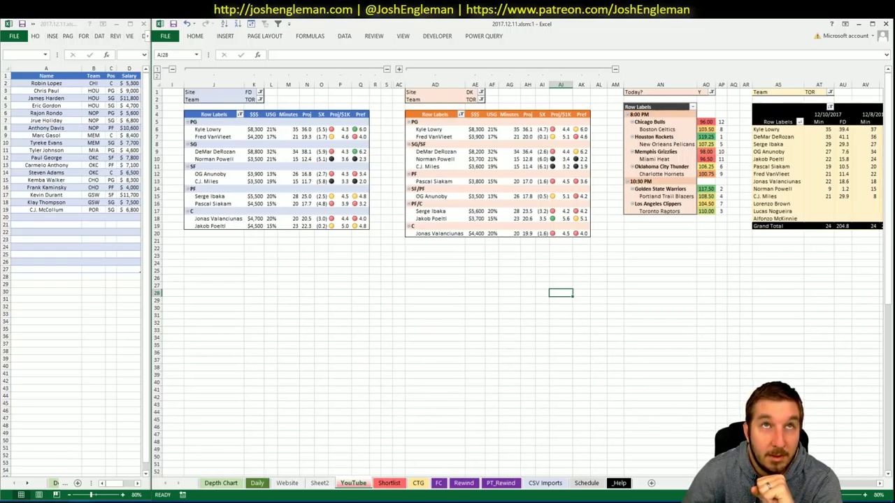
{"action": "scroll", "coordinate": [520, 280], "scroll_direction": "right", "scroll_amount": 8}
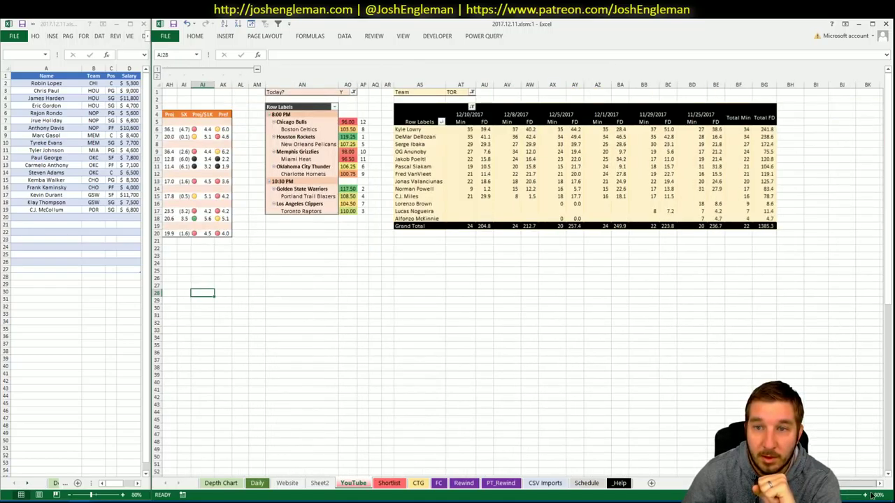
{"action": "scroll", "coordinate": [520, 279], "scroll_direction": "left", "scroll_amount": 8}
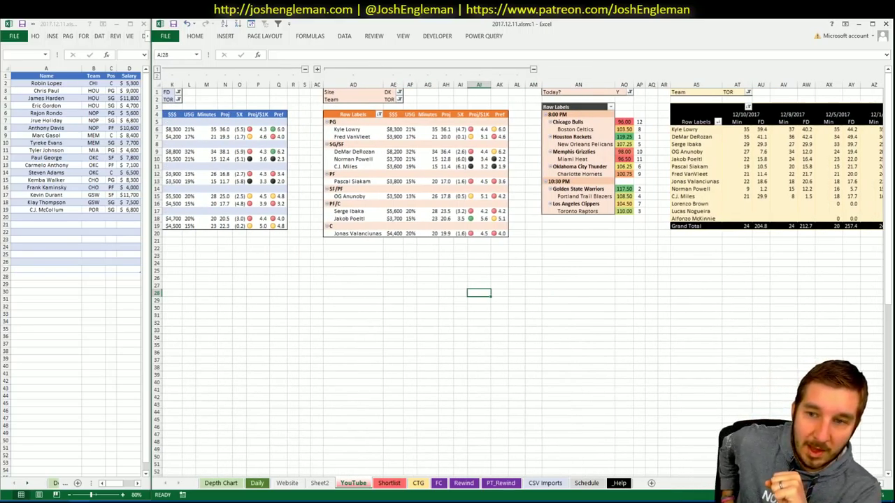
{"action": "left_click", "coordinate": [67, 216]}
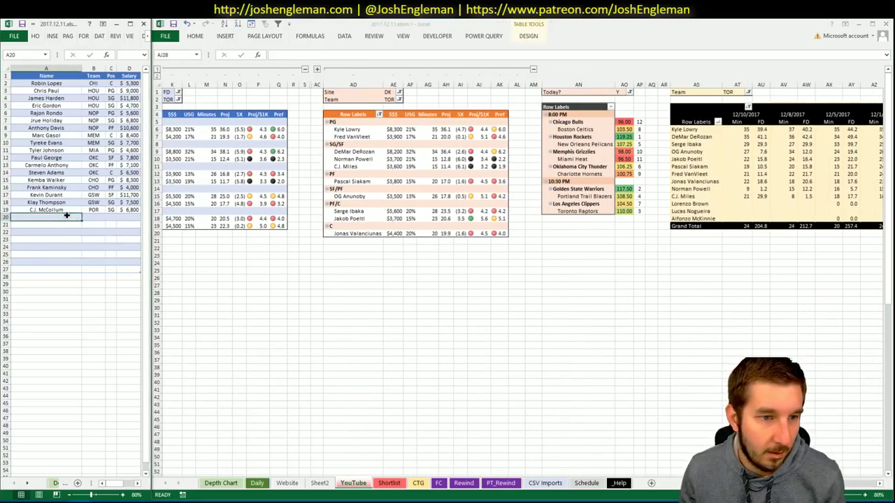
{"action": "type", "text": "DeMar D"}
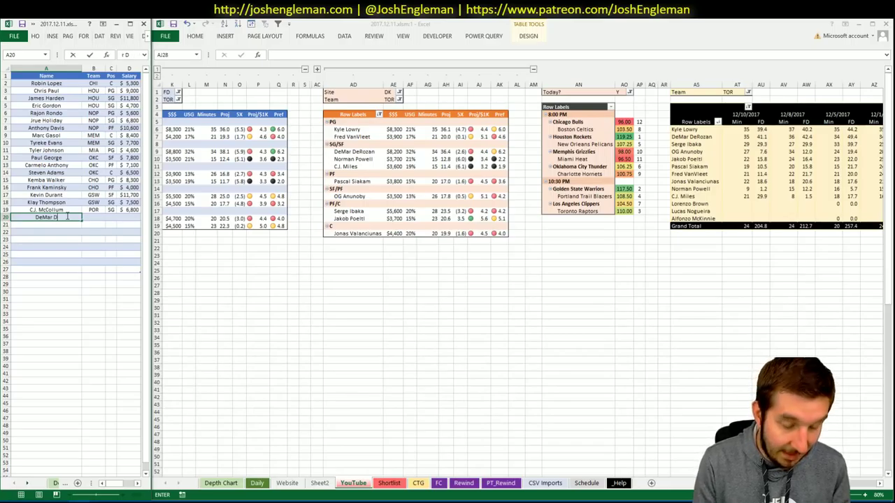
{"action": "type", "text": "erozan"}
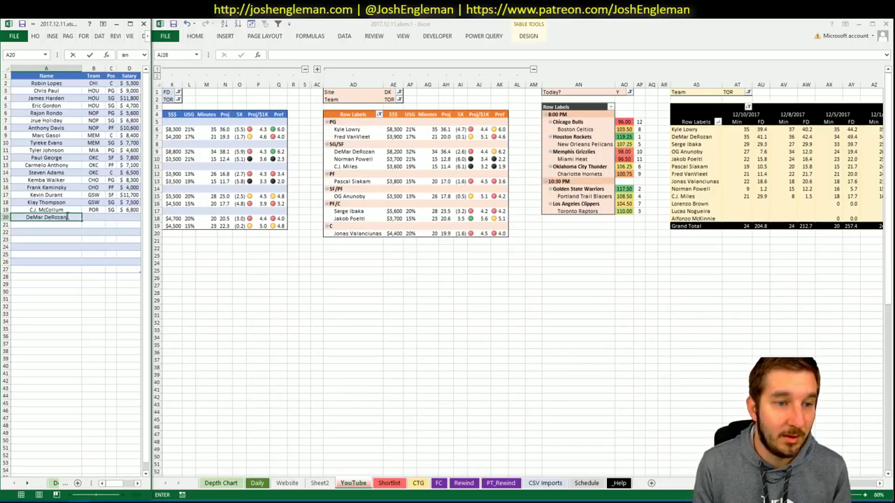
{"action": "key", "text": "Return"}
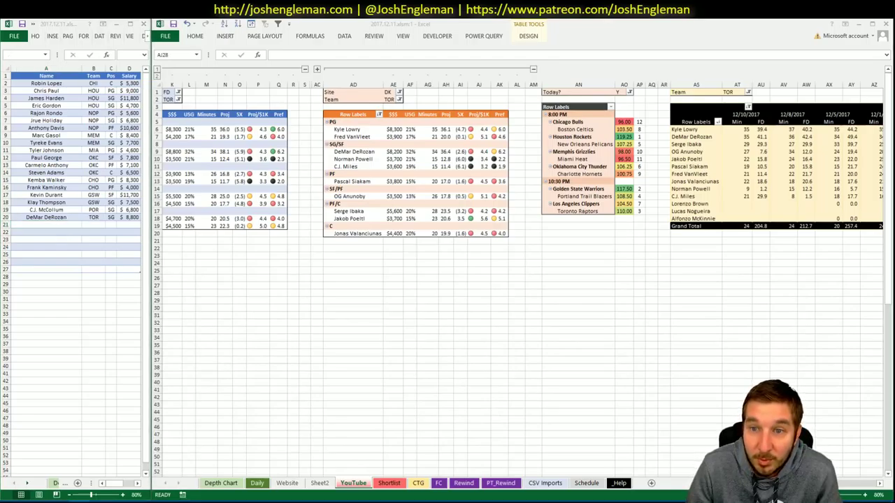
Compare the Raptors' projections with their recent games and add Serge Ibaka to the shortlist below DeMar DeRozan.
{"action": "scroll", "coordinate": [522, 279], "scroll_direction": "left", "scroll_amount": 3}
{"action": "scroll", "coordinate": [522, 280], "scroll_direction": "right", "scroll_amount": 1}
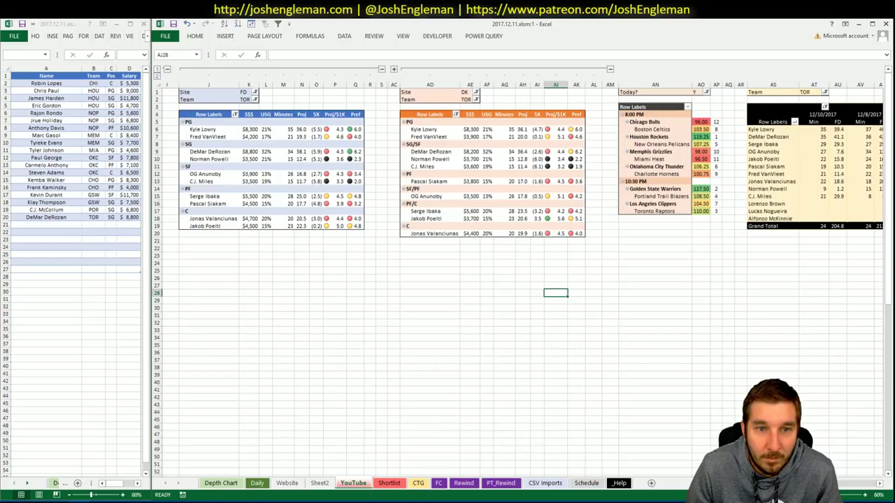
{"action": "scroll", "coordinate": [851, 485], "scroll_direction": "right", "scroll_amount": 8}
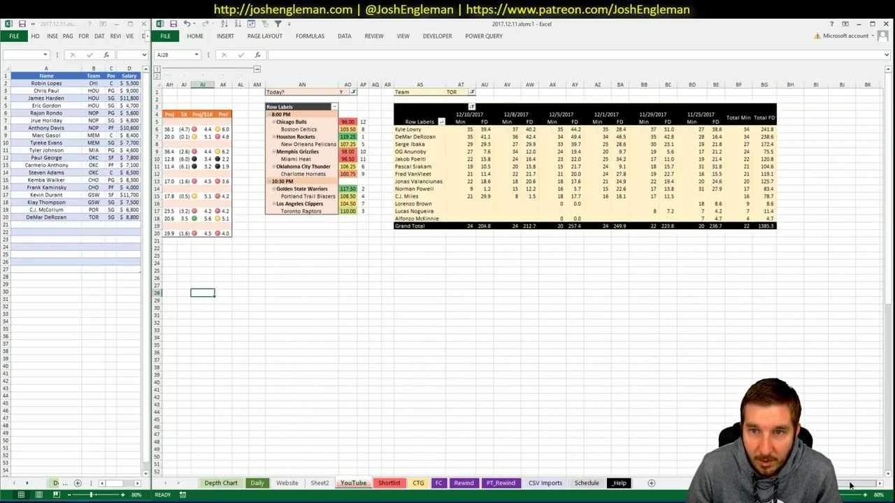
{"action": "scroll", "coordinate": [850, 485], "scroll_direction": "left", "scroll_amount": 10}
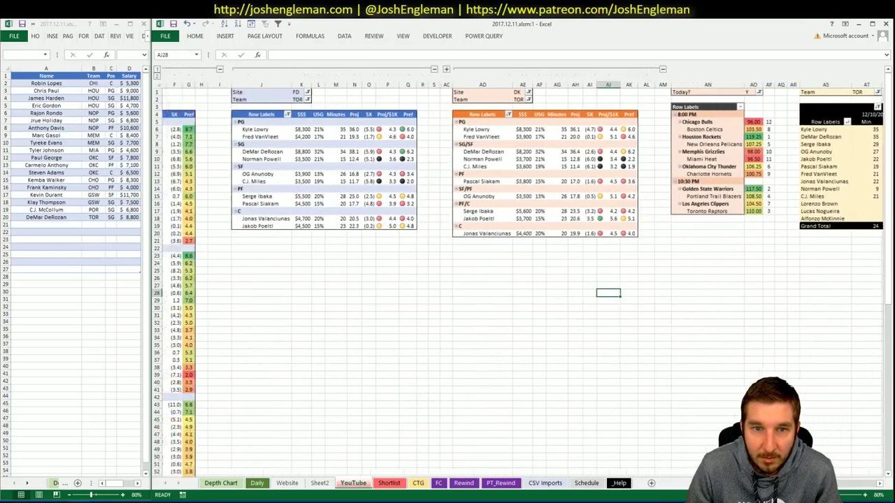
{"action": "left_click", "coordinate": [78, 224]}
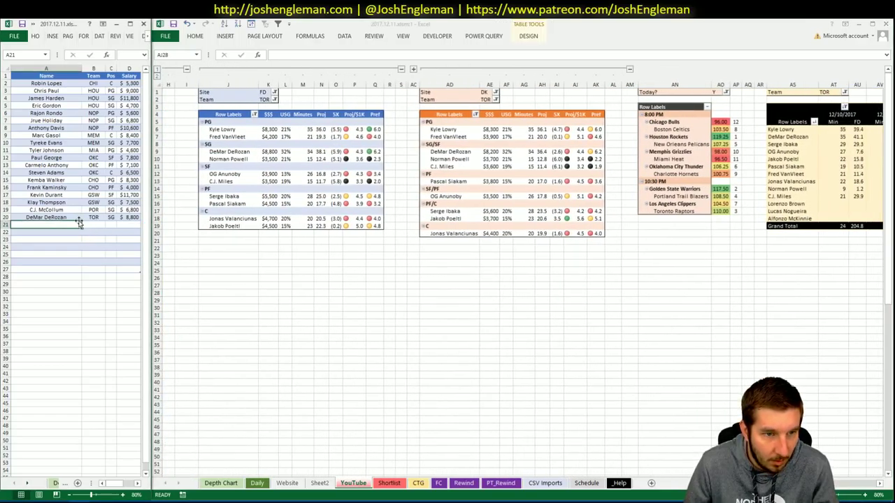
{"action": "type", "text": "Serg"}
{"action": "type", "text": "e Iba"}
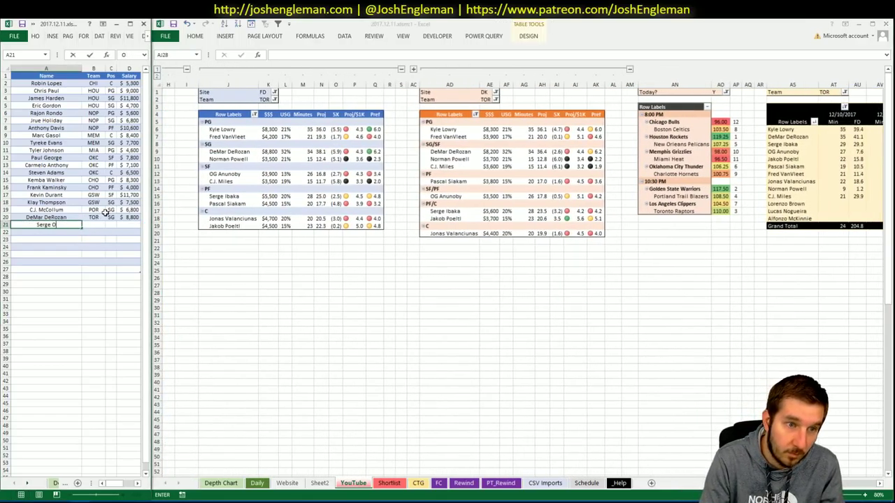
{"action": "type", "text": "ka"}
{"action": "key", "text": "Return"}
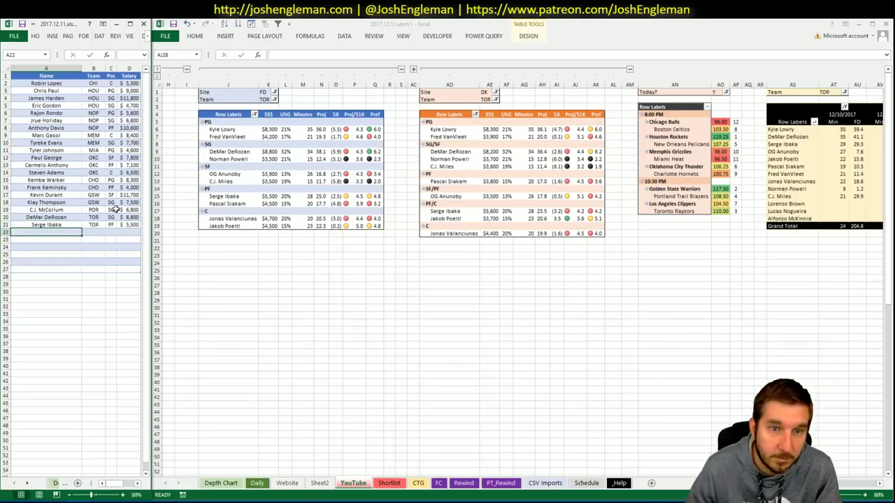
Examine the Raptors' DraftKings projections, including Jakob Poeltl's, against their recent minutes and FanDuel scores.
{"action": "left_click", "coordinate": [460, 321]}
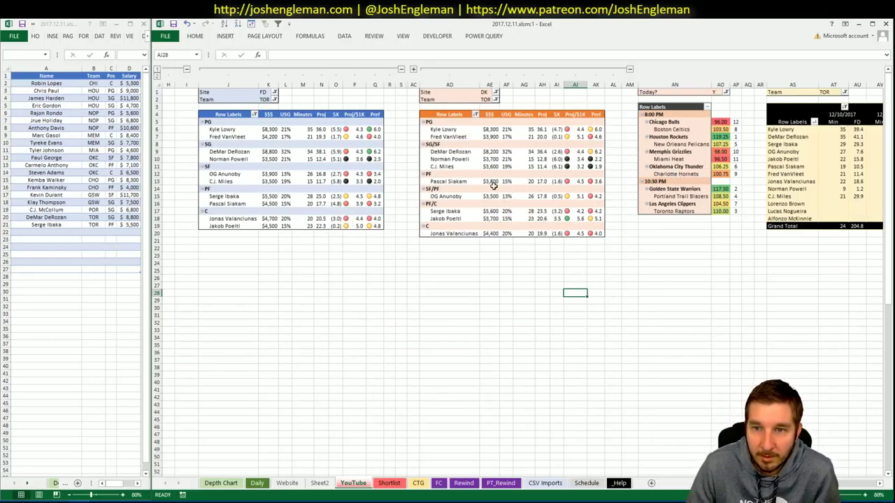
{"action": "left_click", "coordinate": [501, 276]}
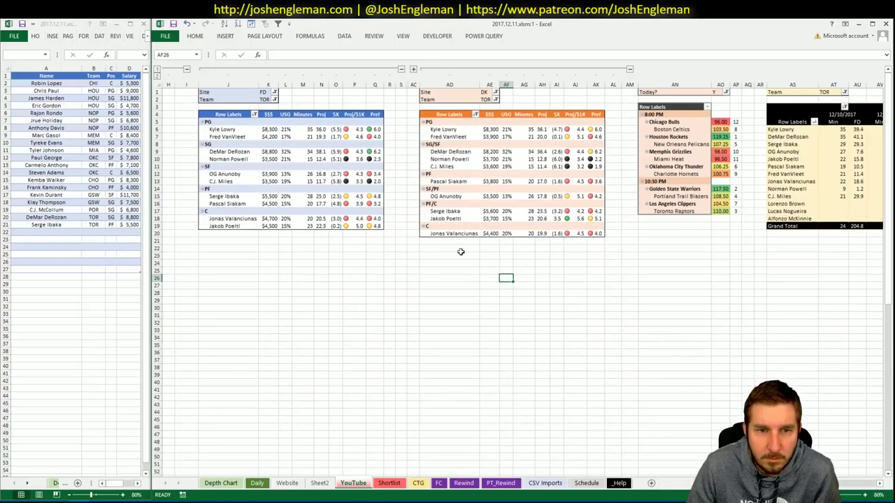
{"action": "left_click", "coordinate": [539, 219]}
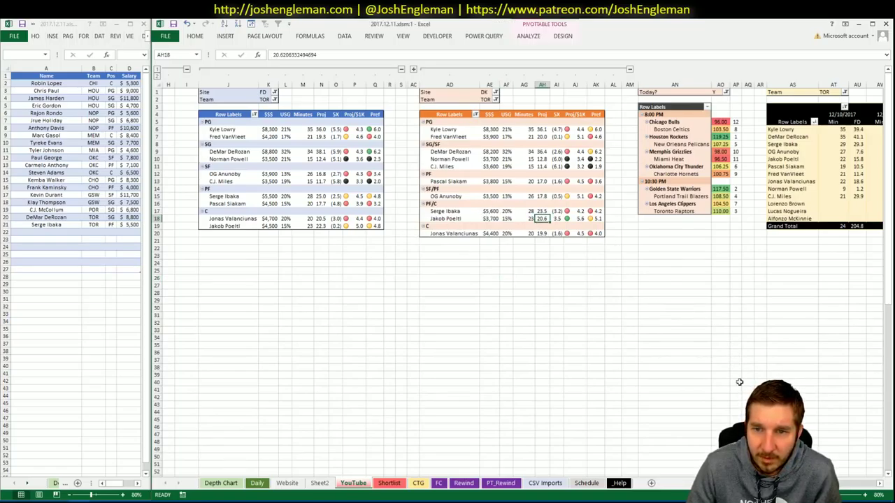
{"action": "scroll", "coordinate": [522, 270], "scroll_direction": "right", "scroll_amount": 3}
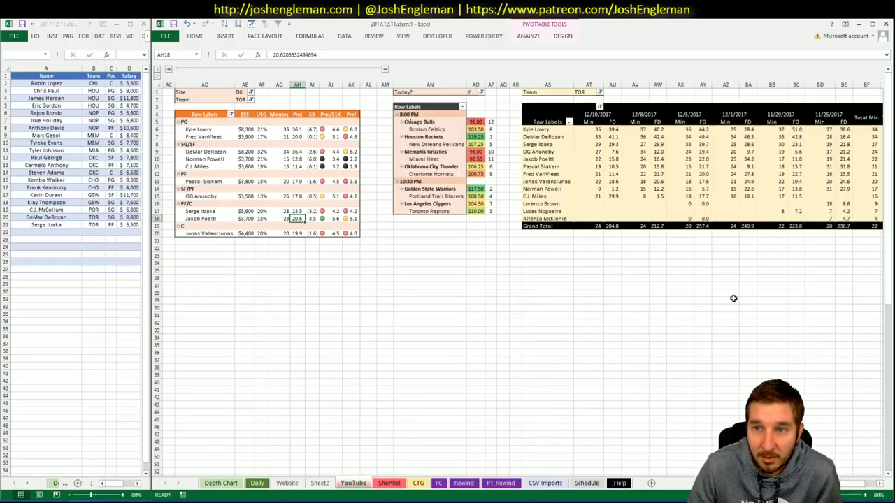
{"action": "scroll", "coordinate": [523, 272], "scroll_direction": "left", "scroll_amount": 5}
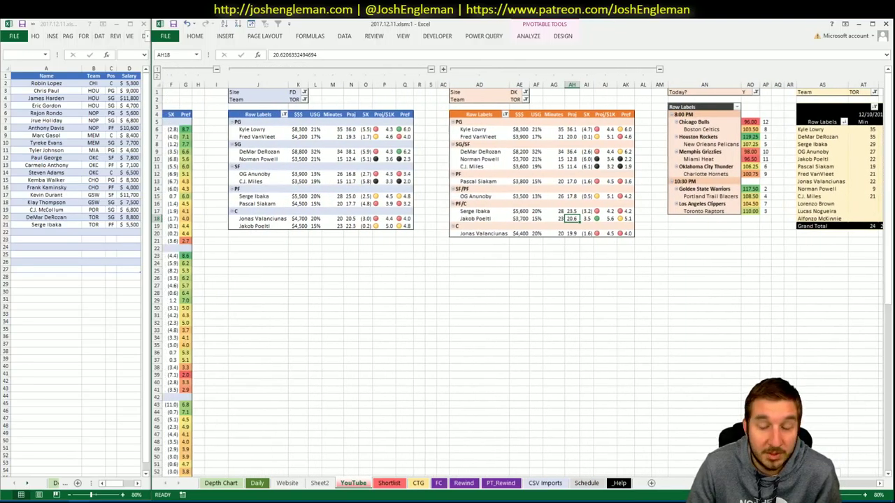
{"action": "scroll", "coordinate": [523, 271], "scroll_direction": "right", "scroll_amount": 2}
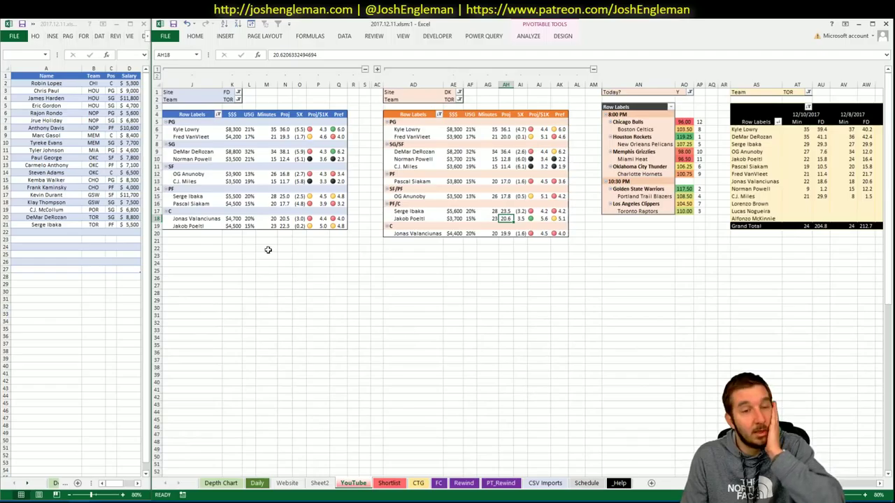
Sort the shortlist by position from PG to C, and by salary from highest to lowest within each position.
{"action": "left_click", "coordinate": [91, 188]}
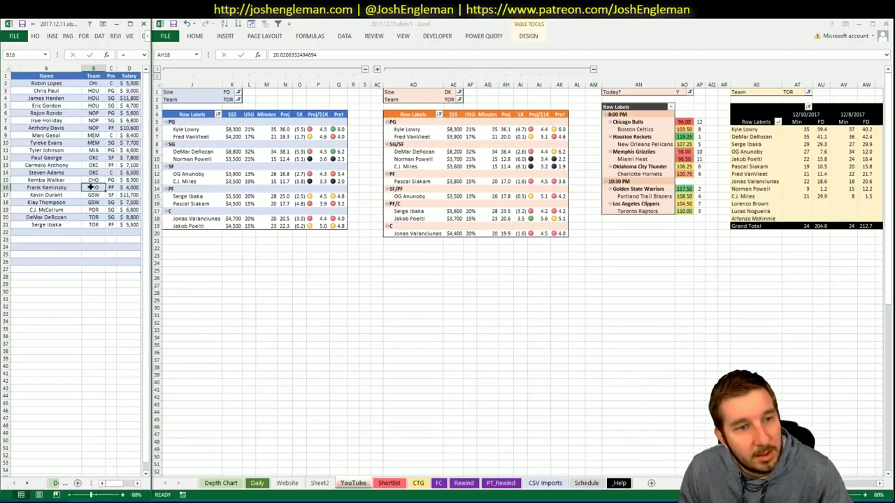
{"action": "left_click", "coordinate": [99, 35]}
{"action": "left_click", "coordinate": [78, 68]}
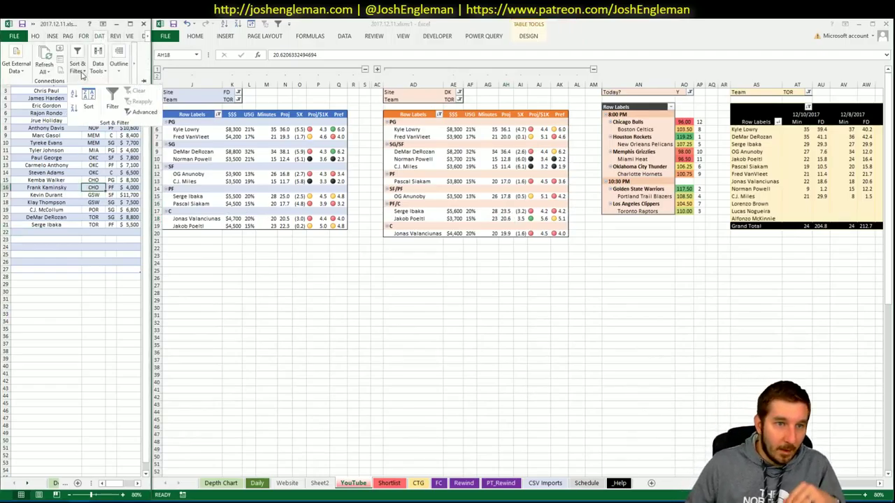
{"action": "left_click", "coordinate": [84, 112]}
{"action": "left_click", "coordinate": [533, 357]}
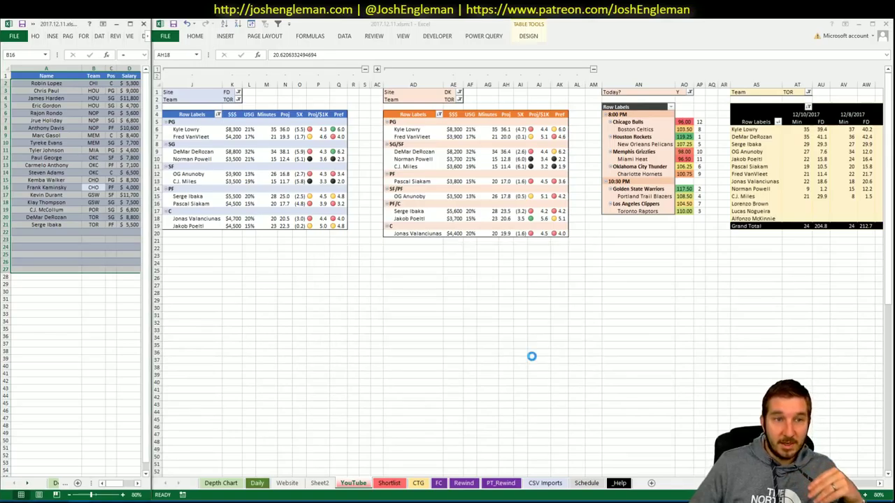
{"action": "left_click", "coordinate": [96, 225]}
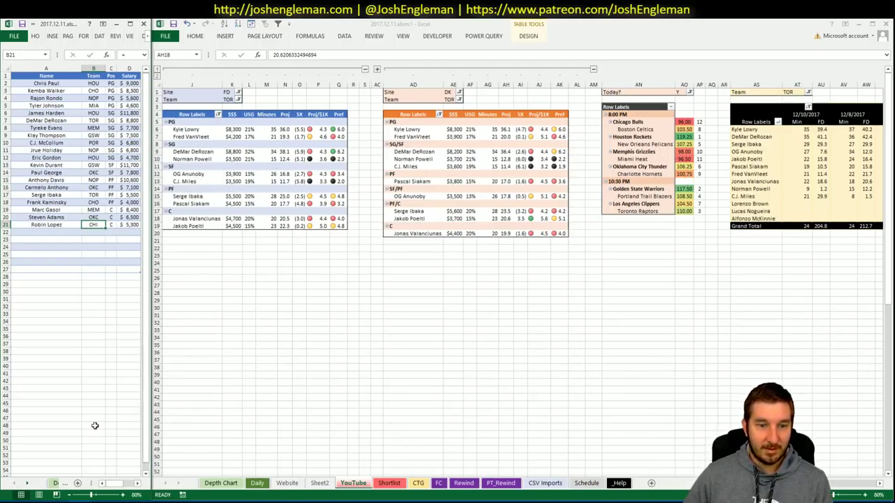
On the Daily sheet, move the Position field below Name in the FanDuel projection PivotTable's rows and close the field list.
{"action": "left_click", "coordinate": [253, 482]}
{"action": "left_click", "coordinate": [257, 483]}
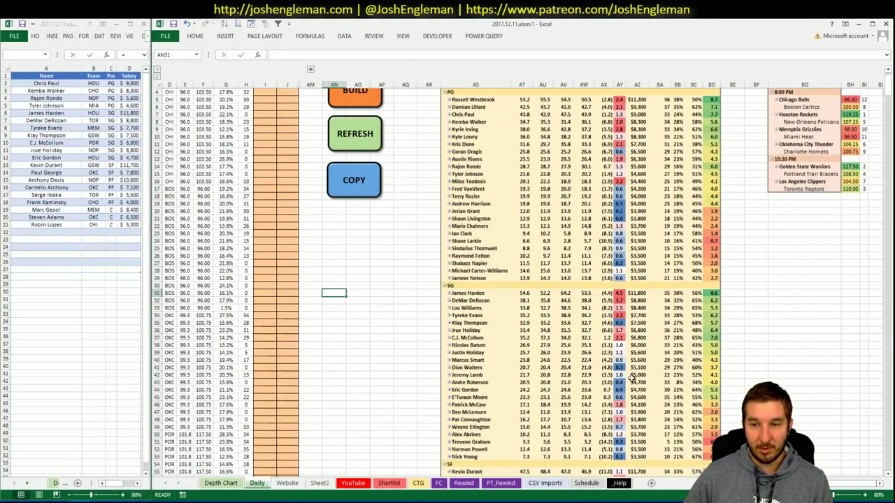
{"action": "right_click", "coordinate": [631, 376]}
{"action": "left_click", "coordinate": [637, 373]}
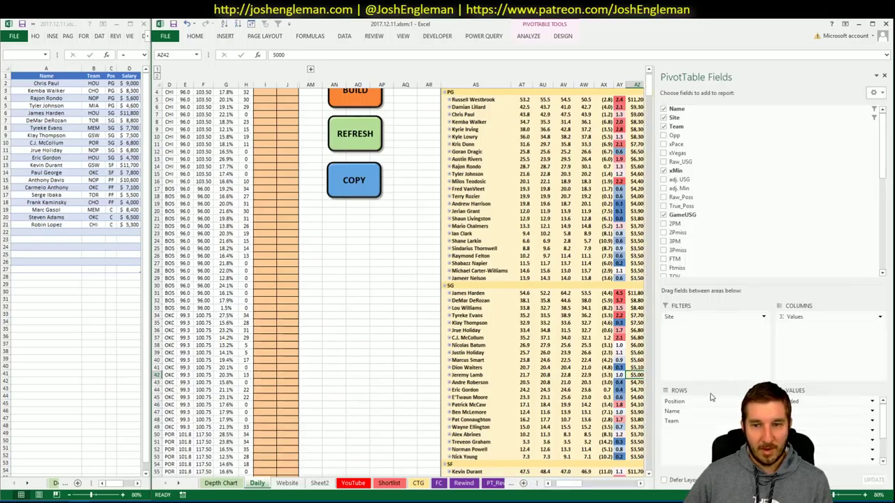
{"action": "left_click", "coordinate": [690, 403]}
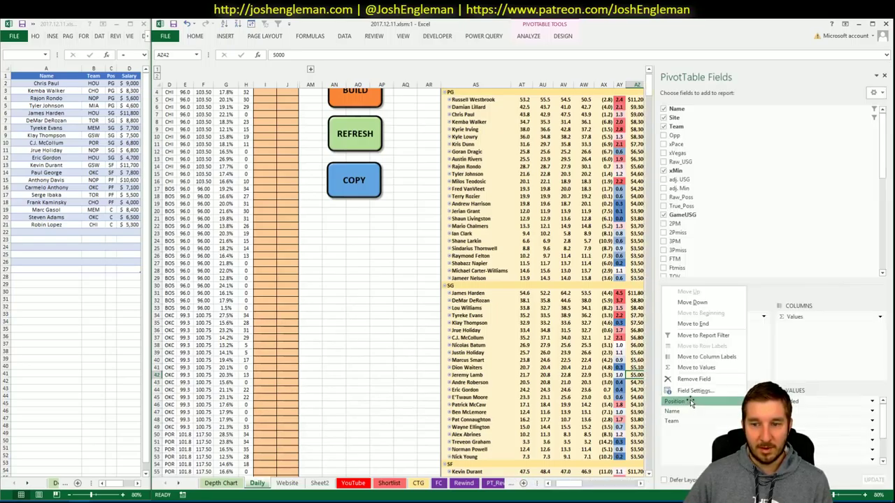
{"action": "left_click_drag", "start_coordinate": [690, 403], "coordinate": [690, 416]}
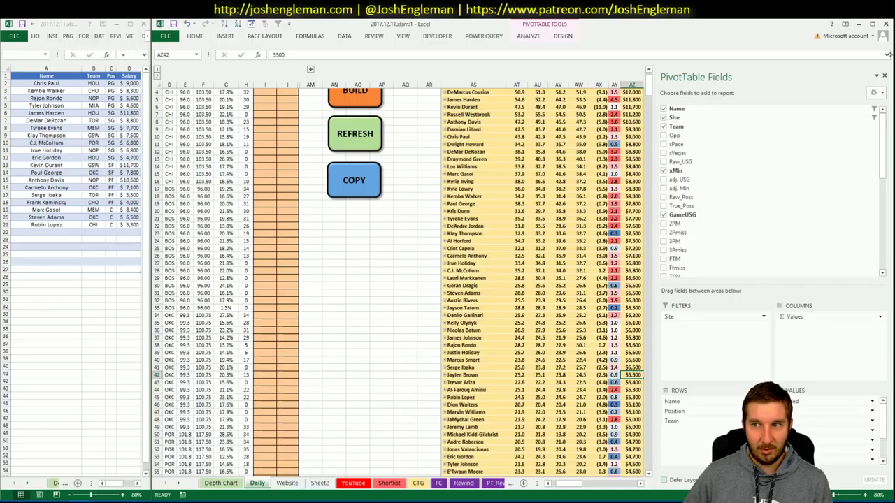
{"action": "left_click", "coordinate": [884, 75]}
{"action": "left_click", "coordinate": [786, 202]}
{"action": "scroll", "coordinate": [786, 204], "scroll_direction": "up", "scroll_amount": 1}
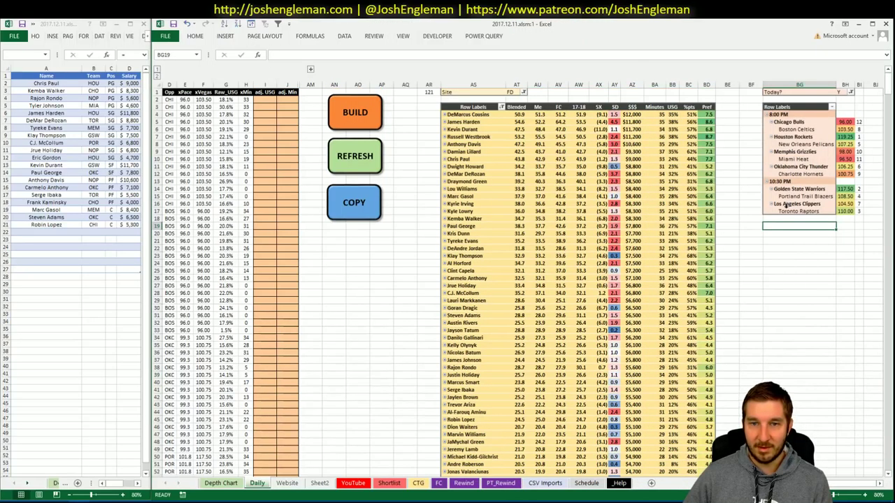
Copy the Daily sheet's player projections and upload them to FantasyCruncher as custom projections for the 2017-12-11 FanDuel NBA slate.
{"action": "left_click", "coordinate": [363, 203]}
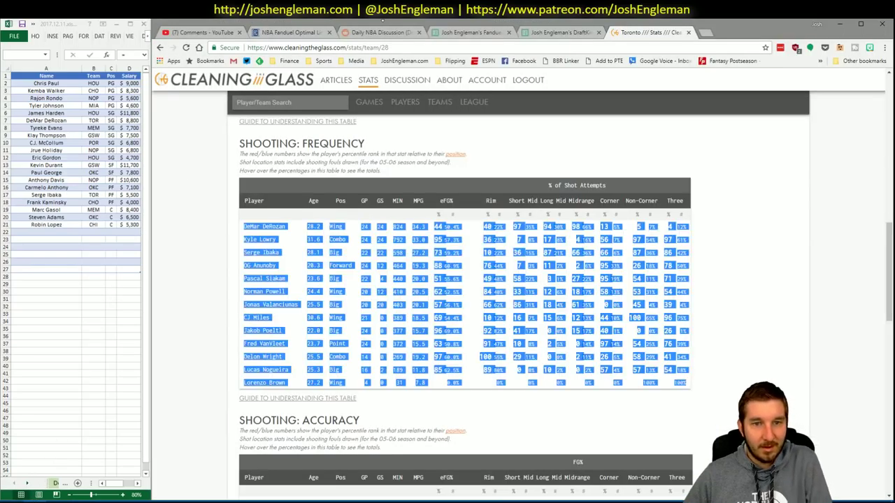
{"action": "left_click", "coordinate": [290, 33]}
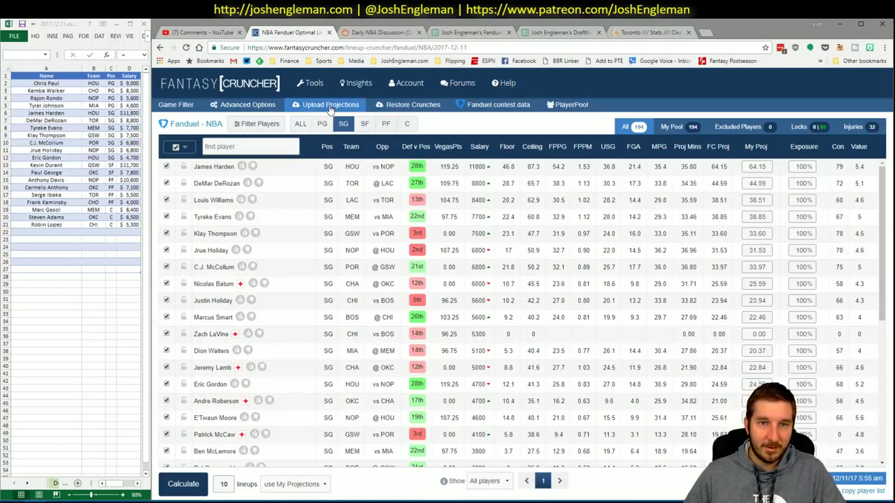
{"action": "left_click", "coordinate": [330, 105]}
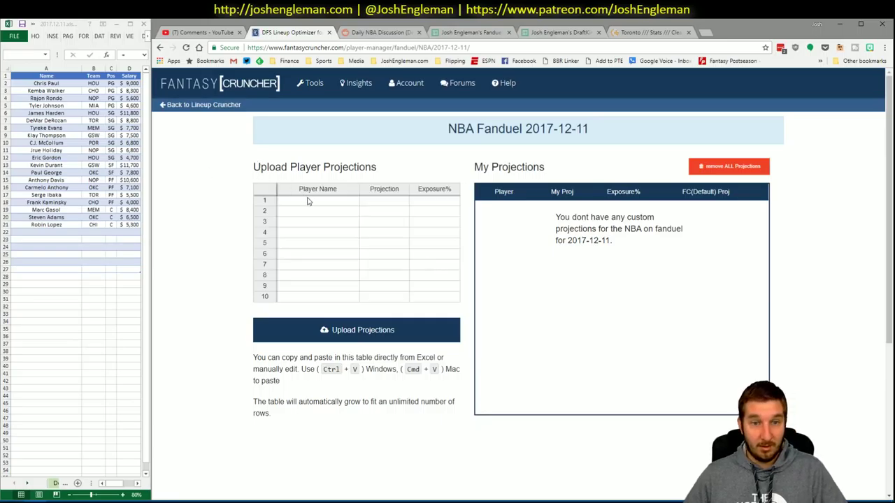
{"action": "left_click", "coordinate": [310, 203]}
{"action": "key", "text": "ctrl+v"}
{"action": "left_click", "coordinate": [357, 330]}
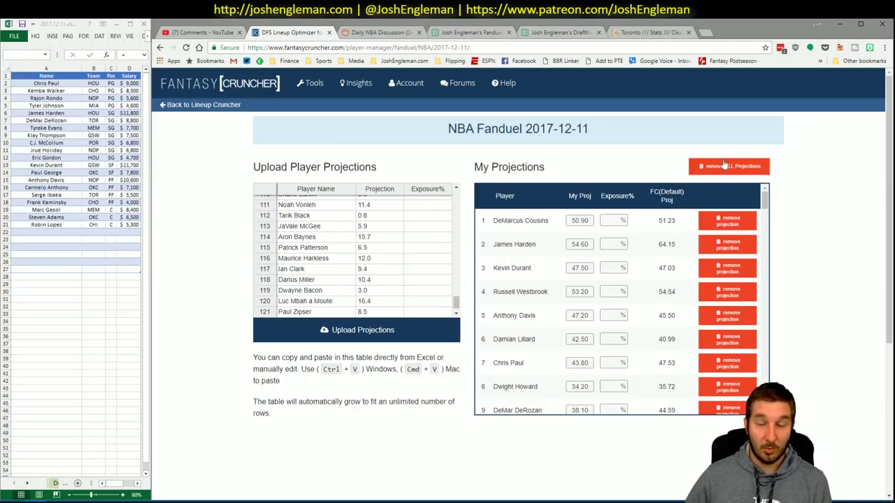
Return to the lineup cruncher, set the randomness to 5%, and calculate 50 lineups using My Projections.
{"action": "left_click", "coordinate": [209, 106]}
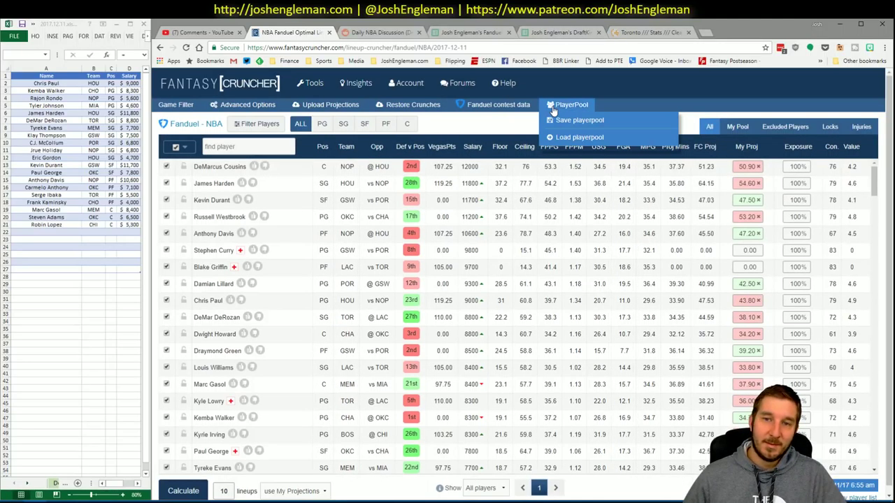
{"action": "double_click", "coordinate": [223, 484]}
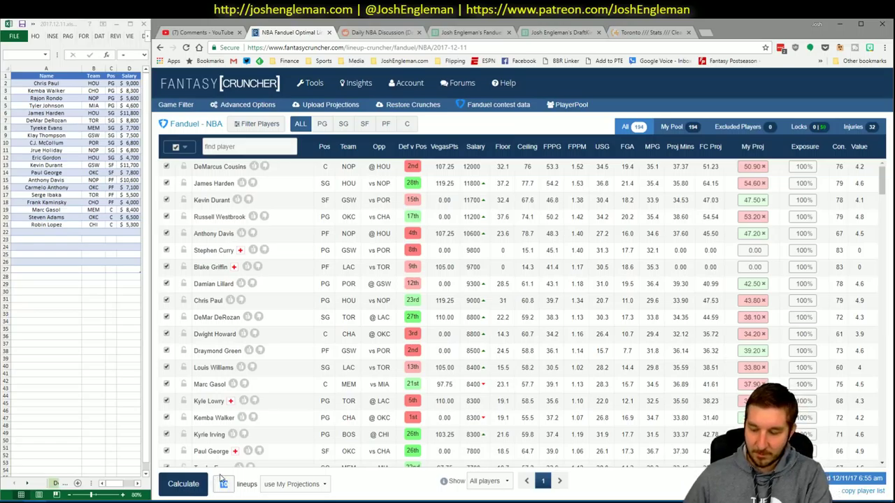
{"action": "type", "text": "50"}
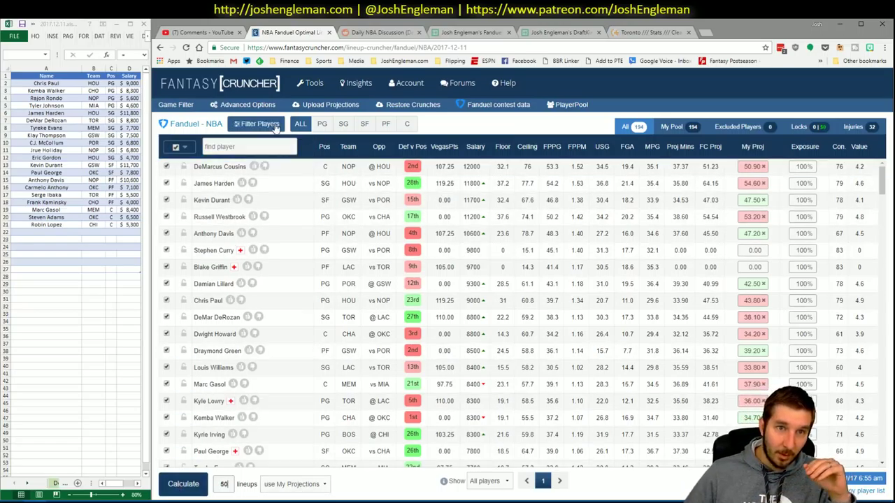
{"action": "left_click", "coordinate": [248, 104]}
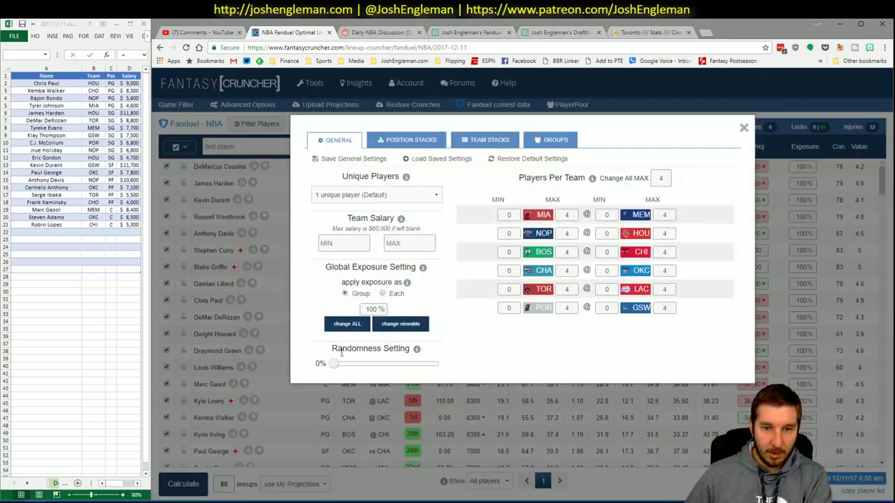
{"action": "left_click_drag", "start_coordinate": [336, 362], "coordinate": [341, 364]}
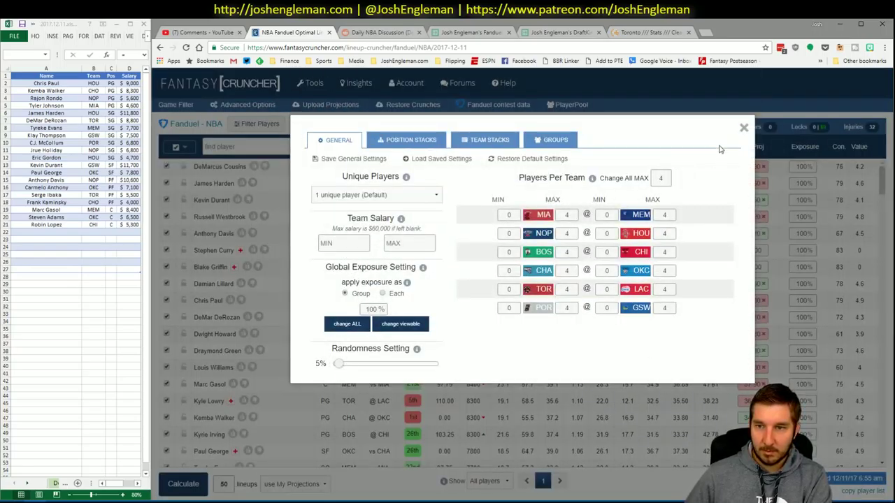
{"action": "left_click", "coordinate": [743, 128]}
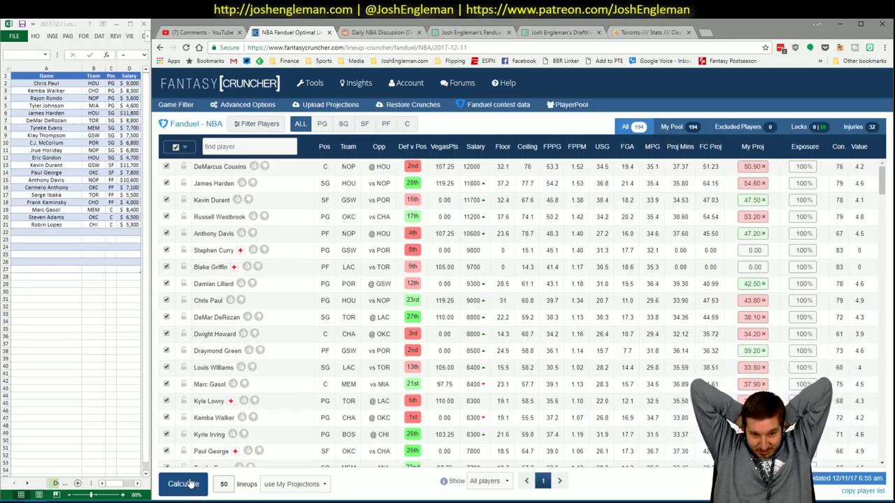
{"action": "left_click", "coordinate": [183, 483]}
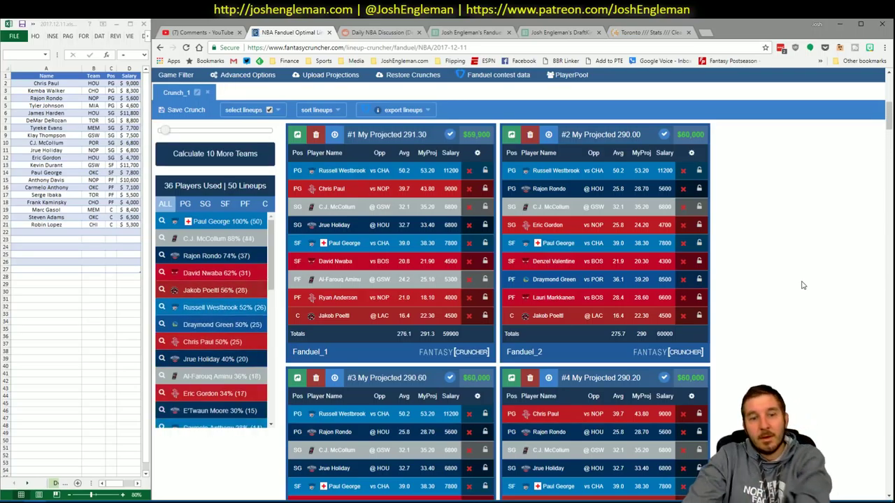
Show the point guard exposures and sort the calculated lineups by My Projected in descending order.
{"action": "left_click", "coordinate": [185, 203]}
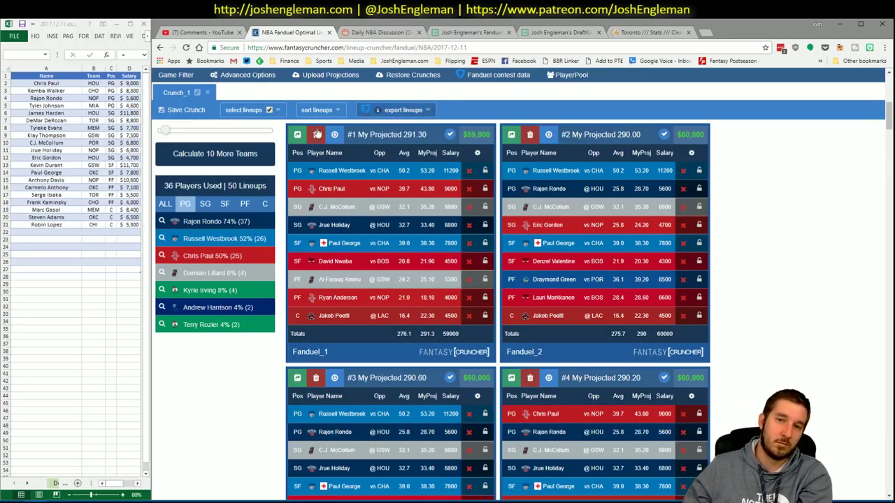
{"action": "left_click", "coordinate": [321, 109]}
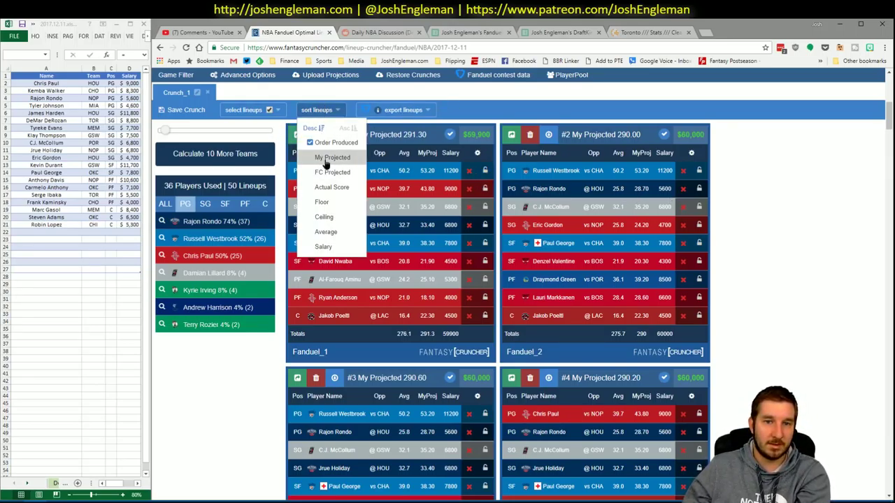
{"action": "left_click", "coordinate": [797, 245]}
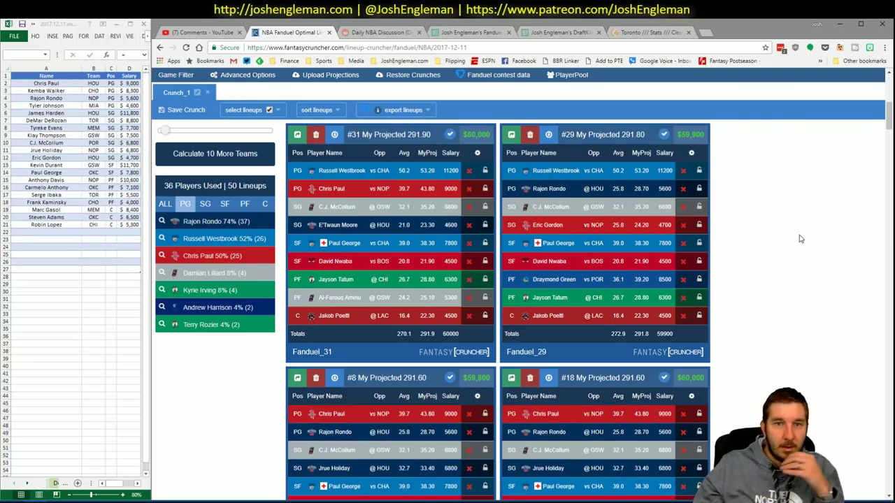
Lock Rajon Rondo at point guard, and after checking the shooting guard exposures, lock C.J. McCollum.
{"action": "left_click", "coordinate": [698, 188]}
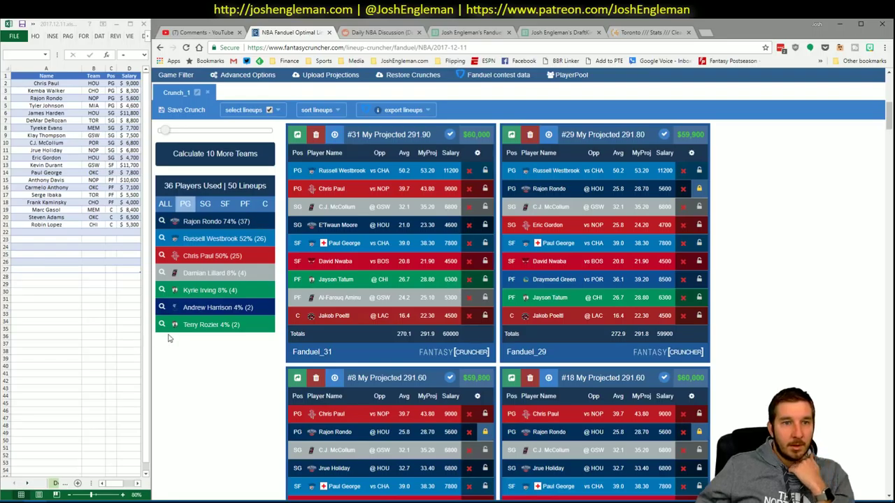
{"action": "left_click", "coordinate": [204, 203]}
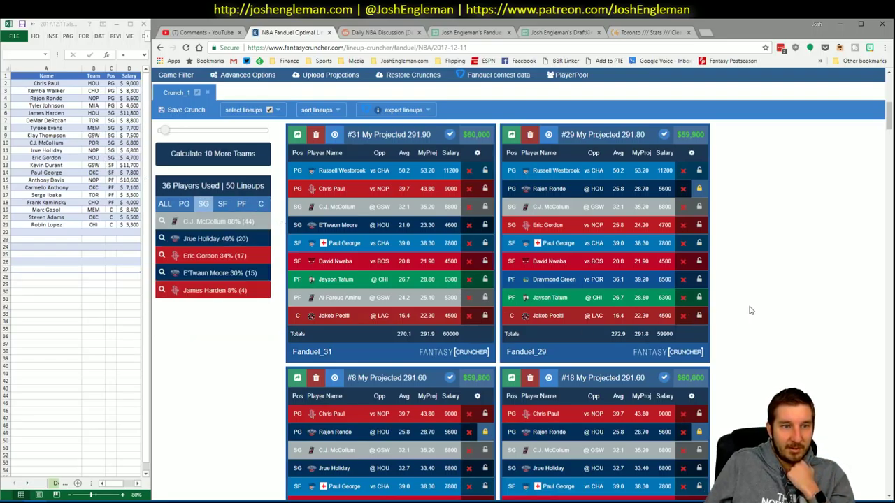
{"action": "left_click", "coordinate": [484, 206]}
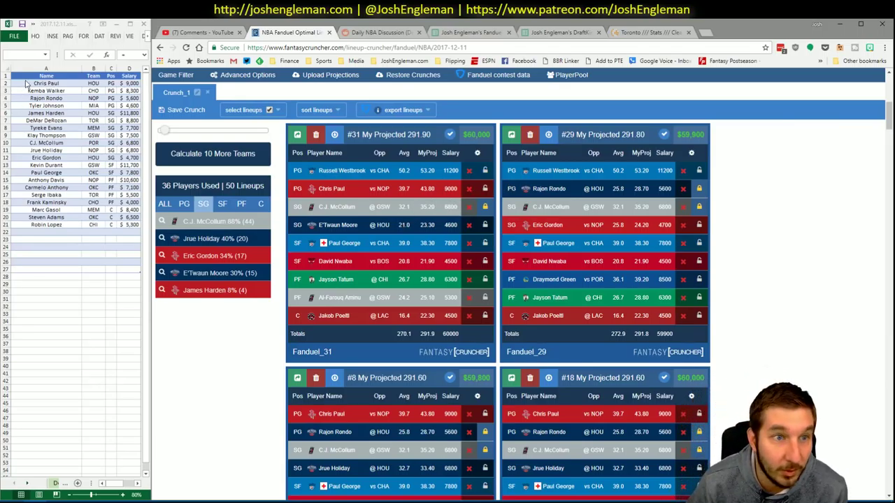
Check the small forward exposures, review Paul George's news and game log, and lock him into the lineups.
{"action": "left_click", "coordinate": [222, 203]}
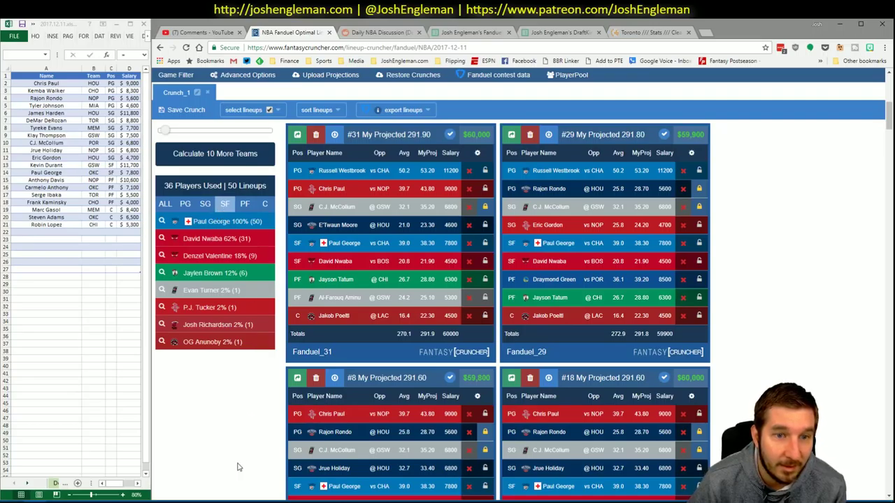
{"action": "left_click", "coordinate": [349, 246]}
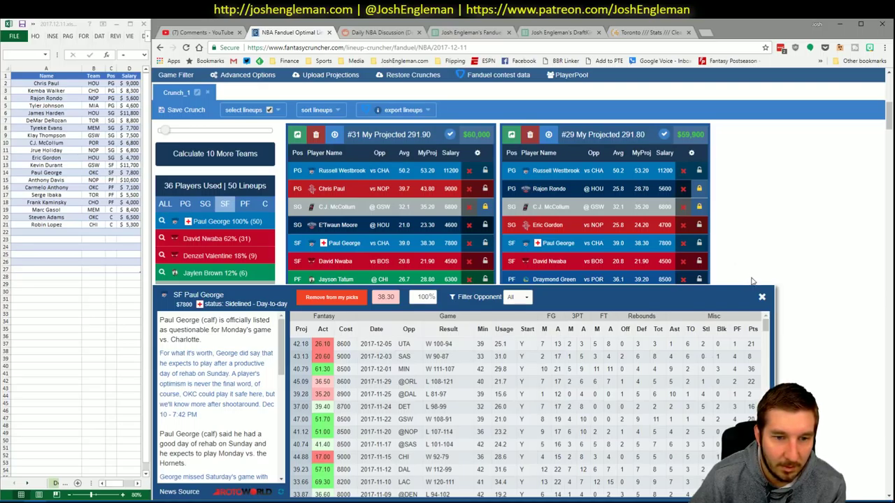
{"action": "left_click", "coordinate": [762, 297]}
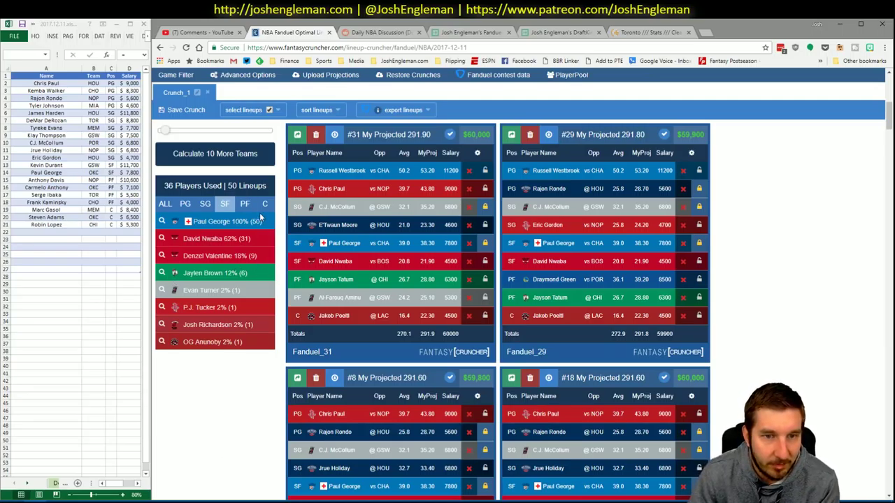
Review the power forward and center exposures across the 50 lineups against the shortlist.
{"action": "left_click", "coordinate": [245, 205]}
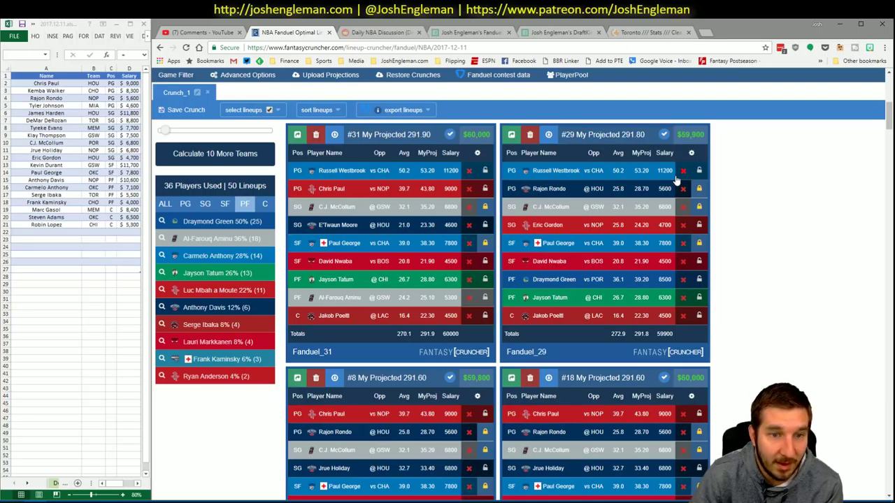
{"action": "left_click", "coordinate": [68, 253]}
{"action": "left_click", "coordinate": [236, 450]}
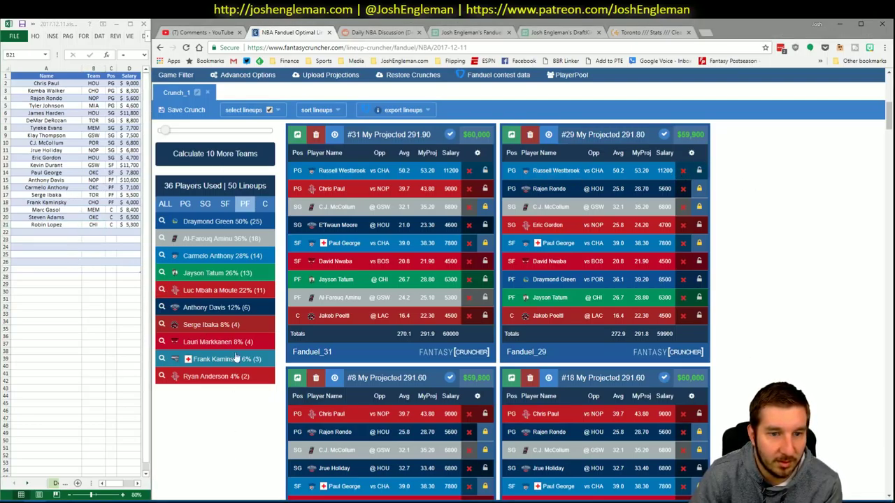
{"action": "left_click", "coordinate": [265, 206]}
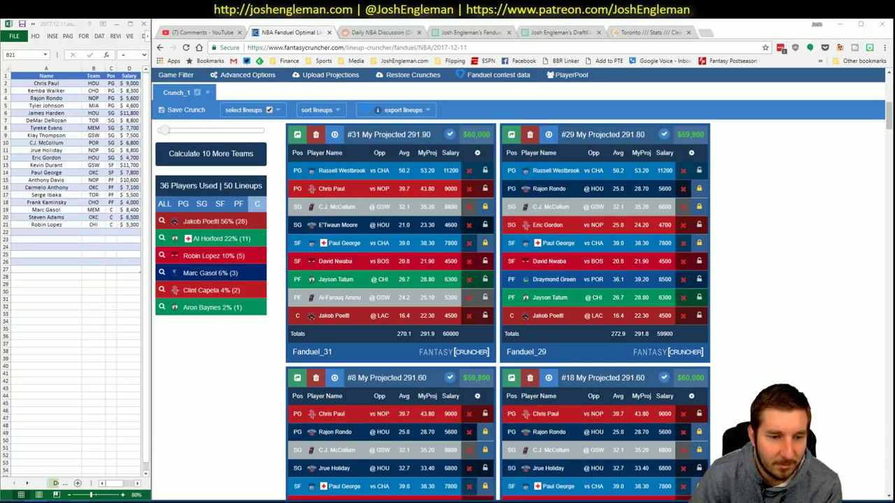
In the workbook's Daily sheet, move the Position field above Name in the FanDuel projection PivotTable's rows.
{"action": "left_click", "coordinate": [56, 465]}
{"action": "left_click", "coordinate": [353, 483]}
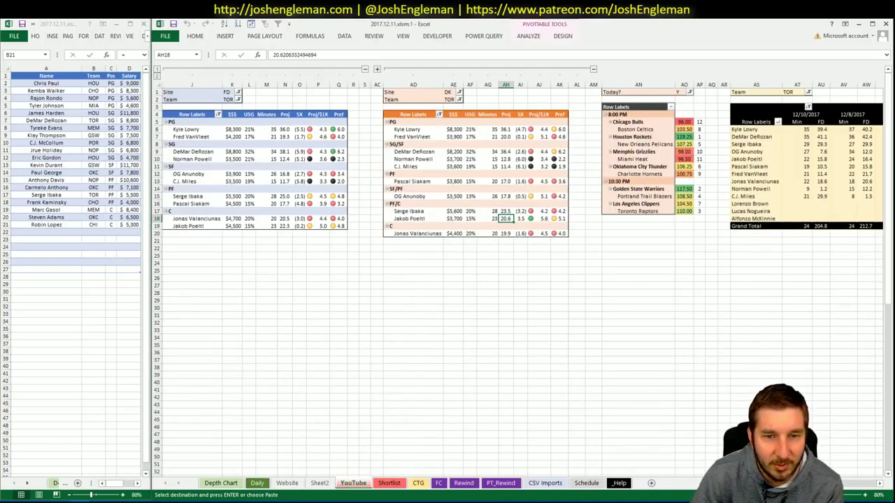
{"action": "left_click", "coordinate": [264, 483]}
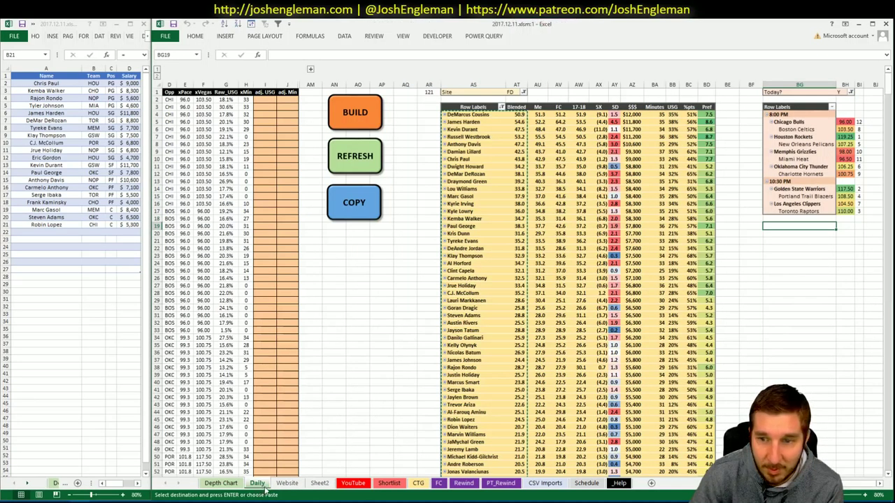
{"action": "right_click", "coordinate": [633, 331]}
{"action": "left_click", "coordinate": [552, 347]}
{"action": "right_click", "coordinate": [552, 347]}
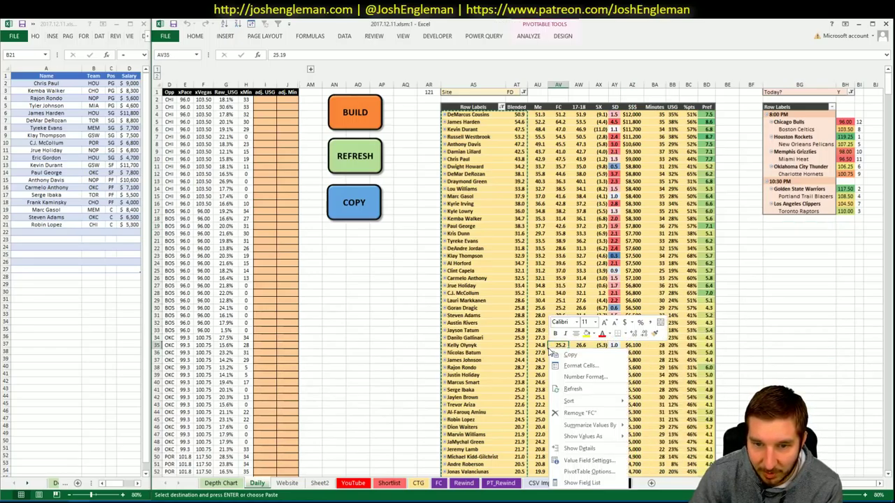
{"action": "left_click", "coordinate": [587, 483]}
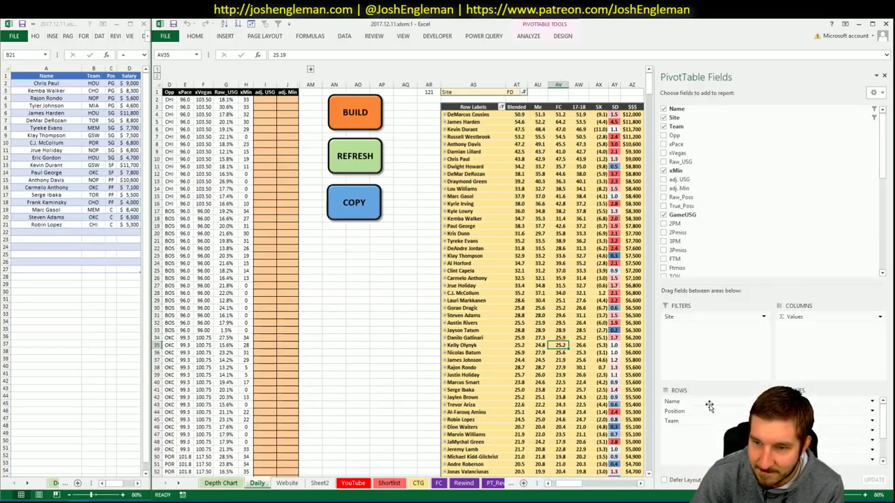
{"action": "left_click_drag", "start_coordinate": [709, 406], "coordinate": [707, 415]}
{"action": "left_click", "coordinate": [364, 360]}
Examine the center group's projections on the Daily sheet, comparing Jakob Poeltl with the other centers.
{"action": "scroll", "coordinate": [489, 293], "scroll_direction": "down", "scroll_amount": 20}
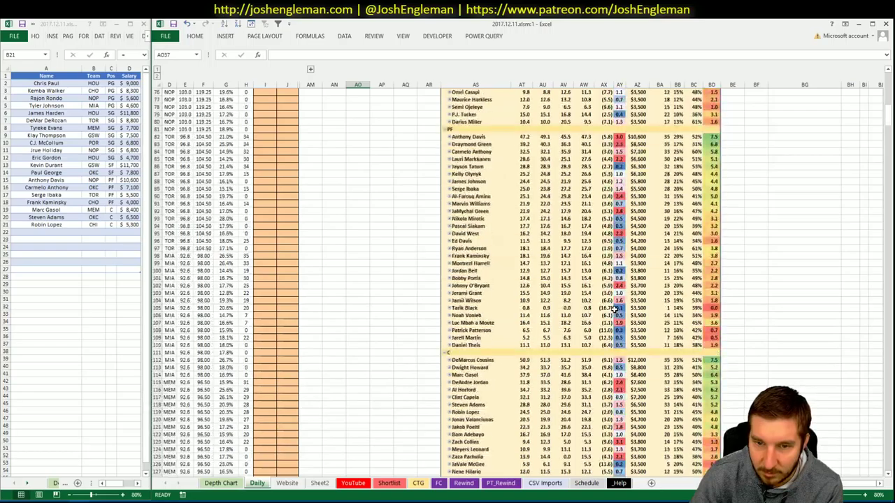
{"action": "scroll", "coordinate": [613, 308], "scroll_direction": "down", "scroll_amount": 4}
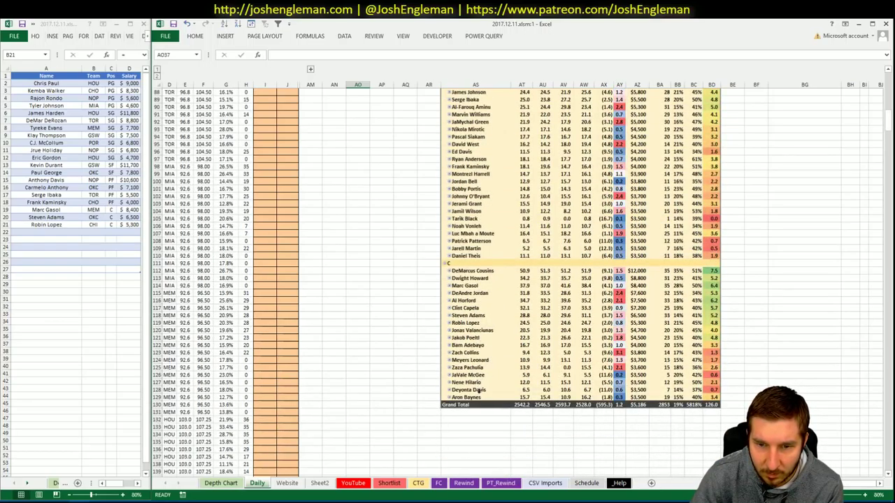
{"action": "scroll", "coordinate": [510, 242], "scroll_direction": "up", "scroll_amount": 3}
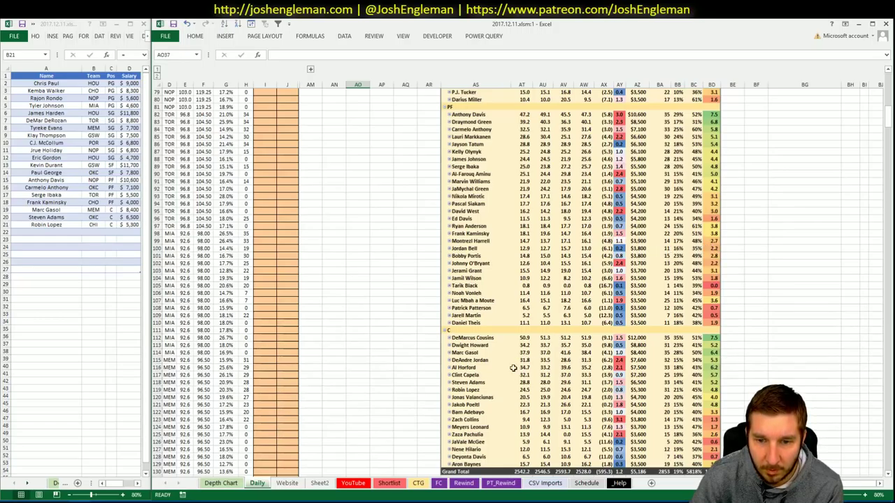
{"action": "left_click", "coordinate": [475, 404]}
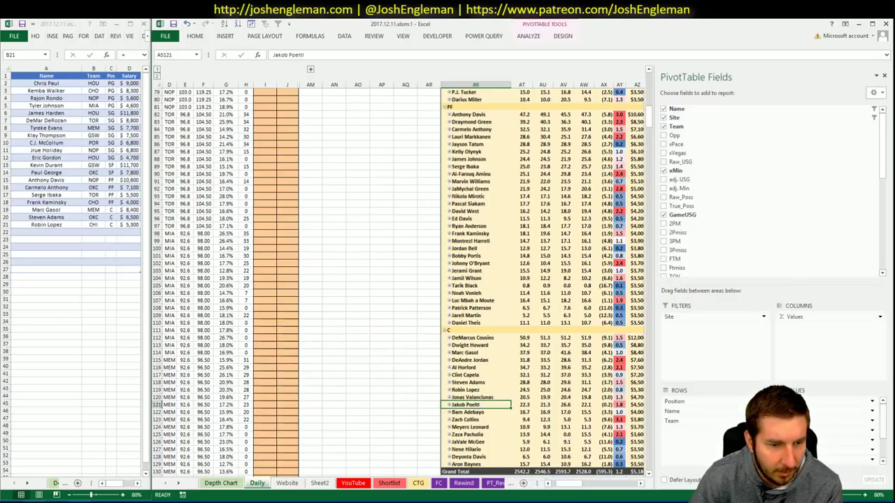
{"action": "key", "text": "alt+Tab"}
{"action": "key", "text": "alt+Tab"}
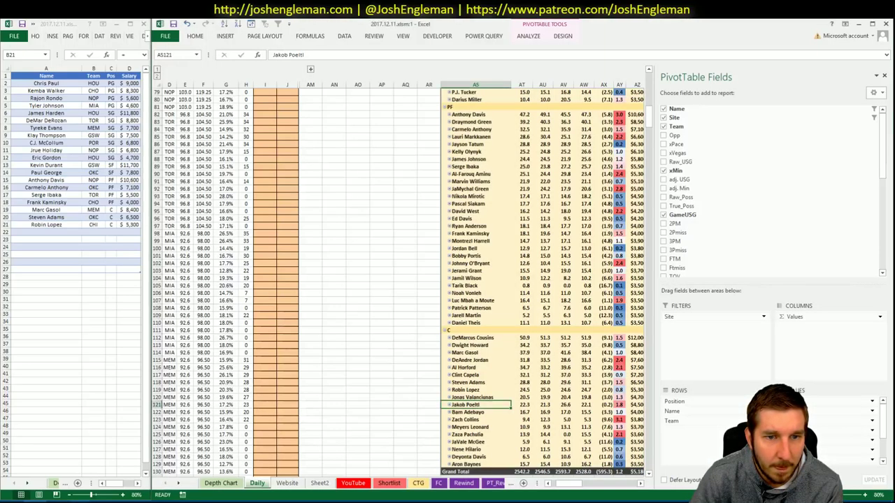
{"action": "left_click", "coordinate": [357, 375]}
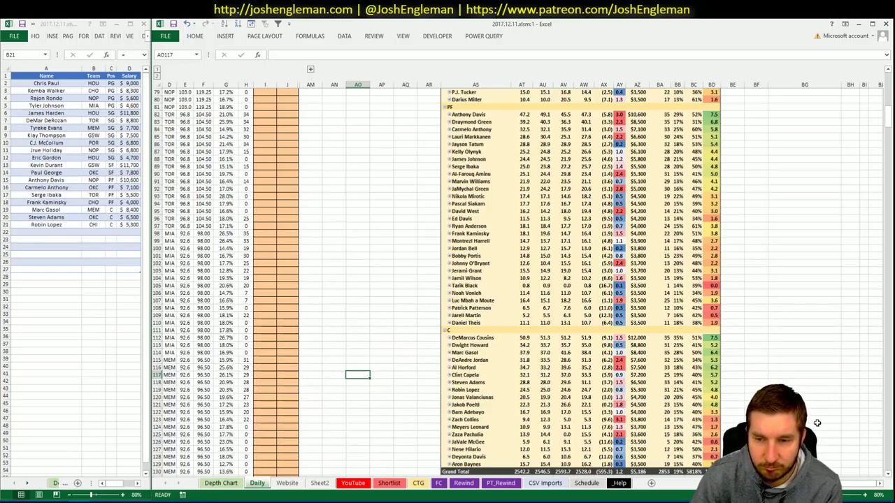
Switch back to FantasyCruncher and review Jakob Poeltl's news and game log.
{"action": "key", "text": "alt+Tab"}
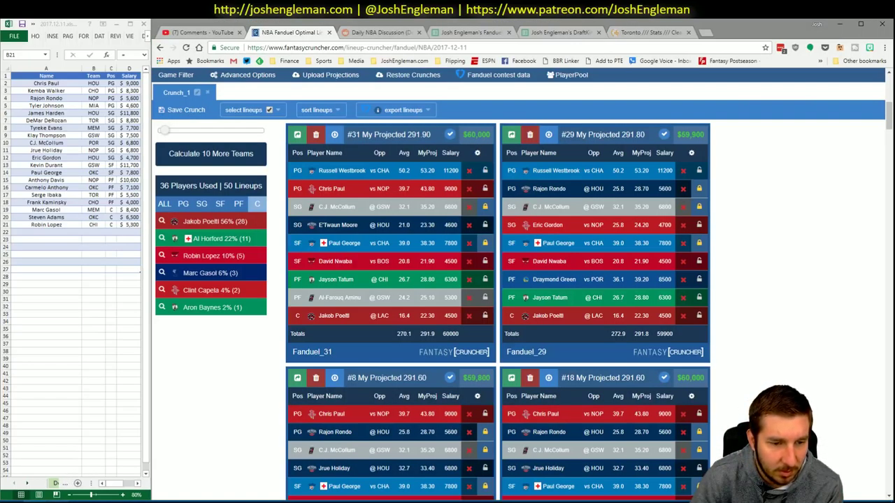
{"action": "left_click", "coordinate": [222, 220]}
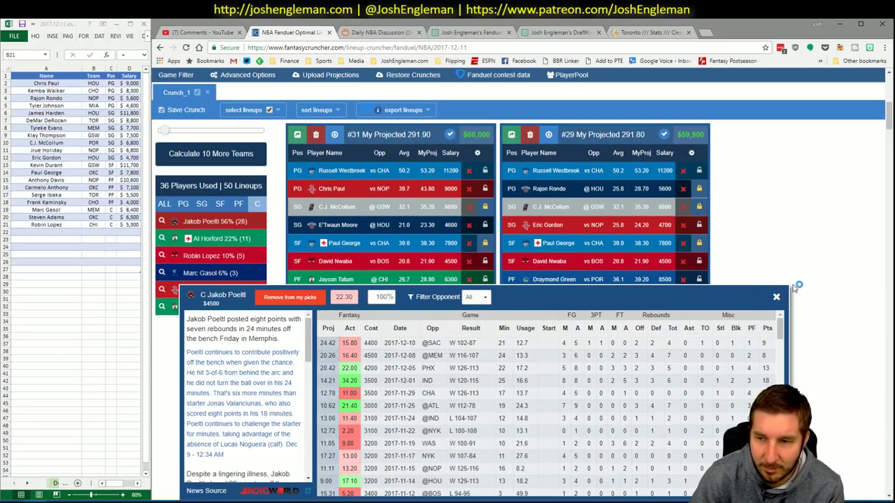
{"action": "left_click", "coordinate": [775, 298]}
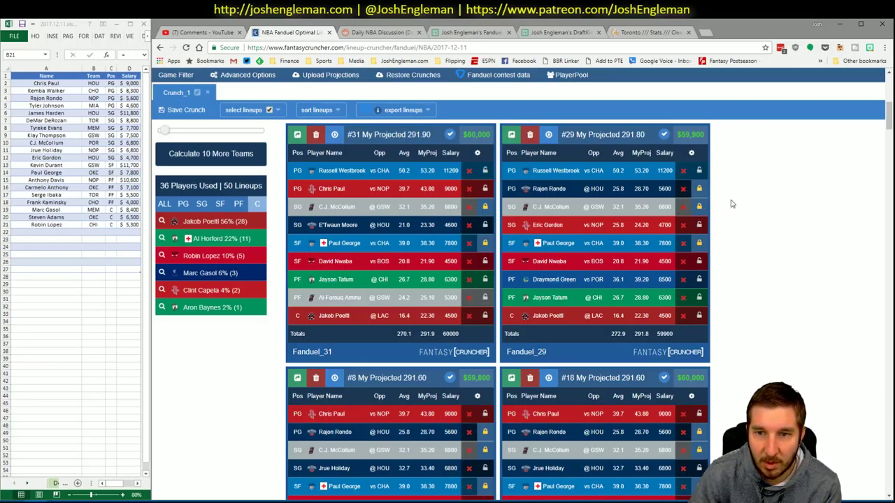
Calculate another 50 lineups with Rondo, McCollum and Paul George locked, and sort them by My Projected.
{"action": "scroll", "coordinate": [772, 234], "scroll_direction": "up", "scroll_amount": 5}
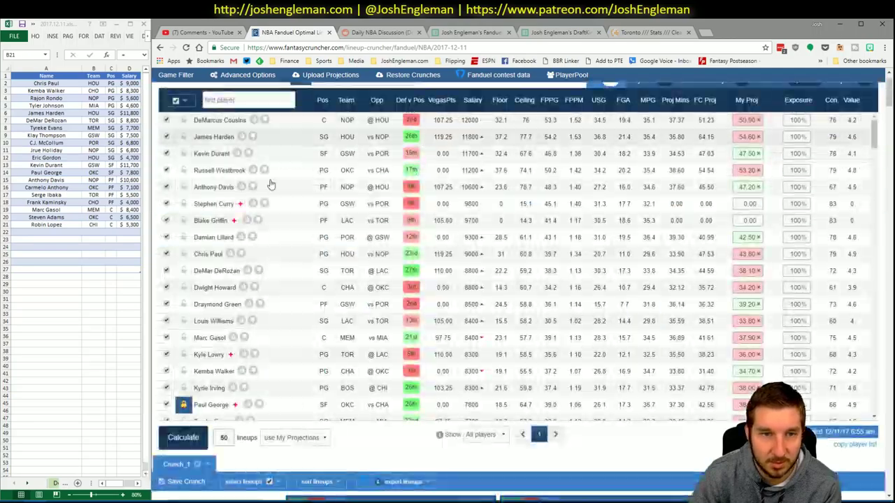
{"action": "left_click", "coordinate": [183, 437]}
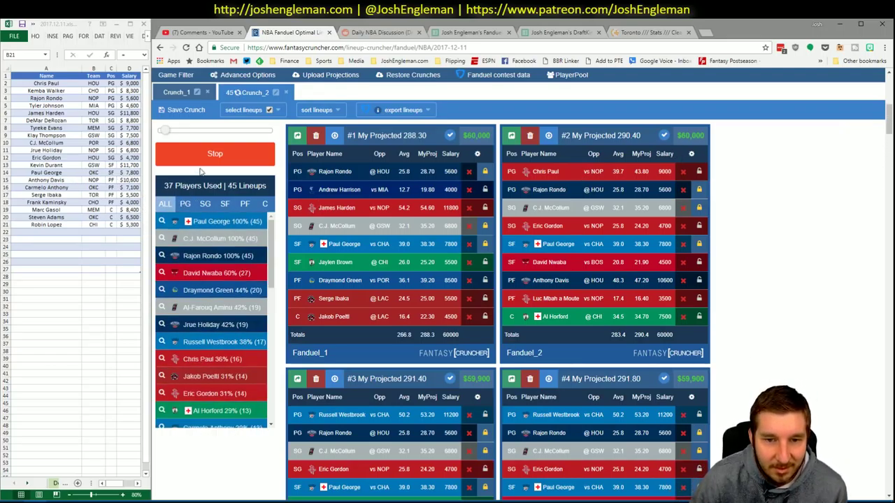
{"action": "left_click", "coordinate": [319, 111]}
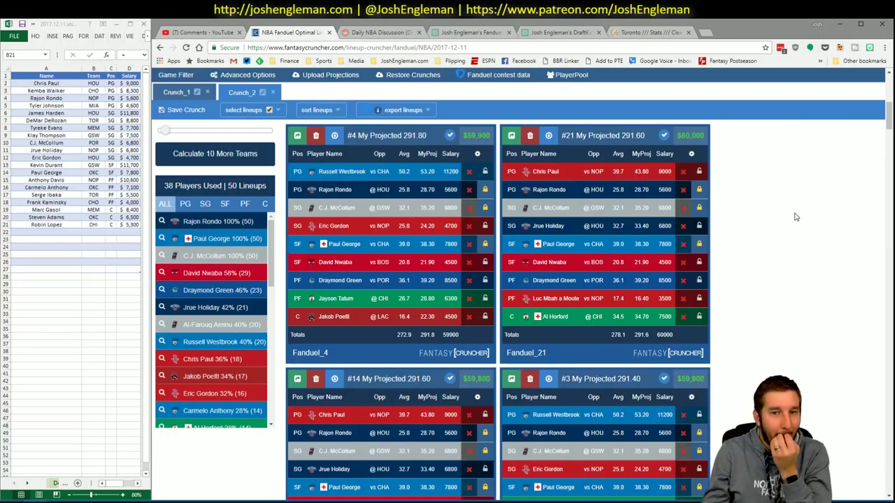
Review David Nwaba's news and game log, and switch to the workbook's Daily sheet to compare the guard and small forward projections.
{"action": "left_click", "coordinate": [335, 262]}
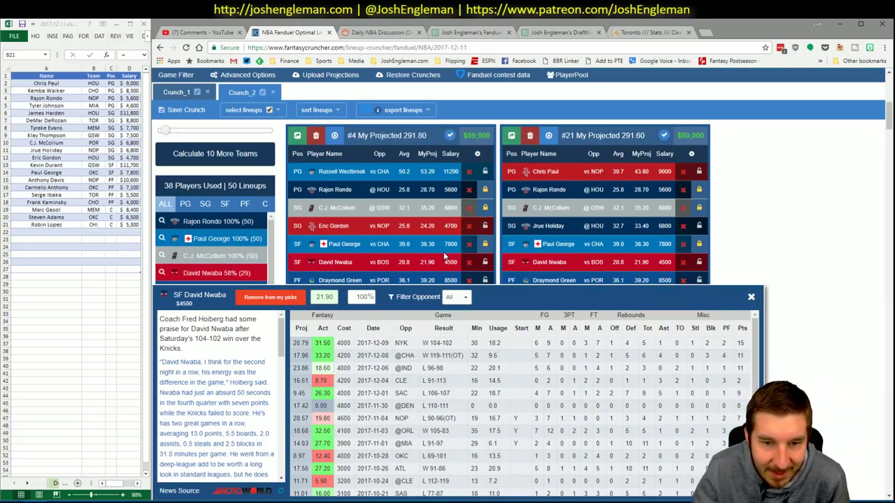
{"action": "left_click", "coordinate": [753, 300]}
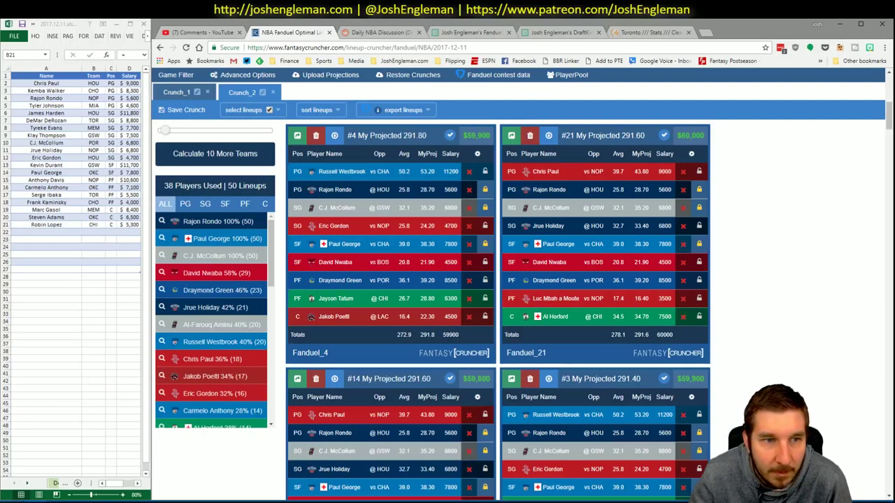
{"action": "left_click", "coordinate": [80, 501]}
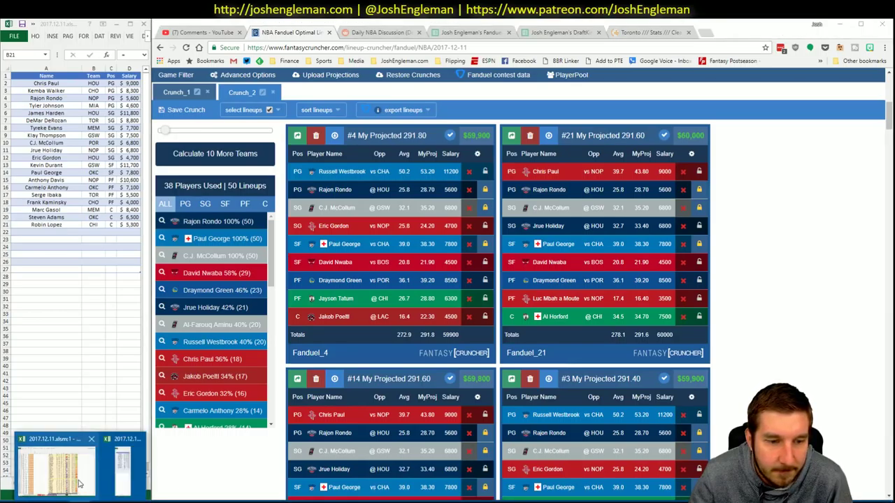
{"action": "left_click", "coordinate": [105, 461]}
{"action": "scroll", "coordinate": [619, 238], "scroll_direction": "up", "scroll_amount": 7}
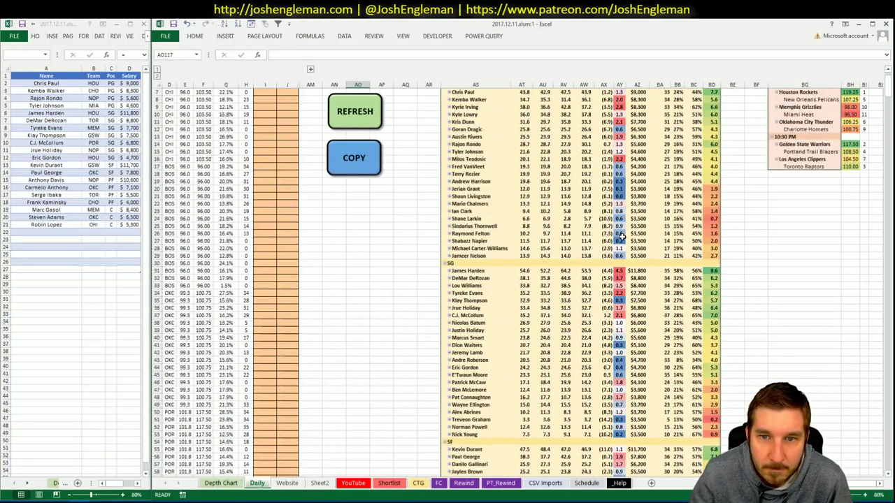
{"action": "scroll", "coordinate": [619, 237], "scroll_direction": "down", "scroll_amount": 2}
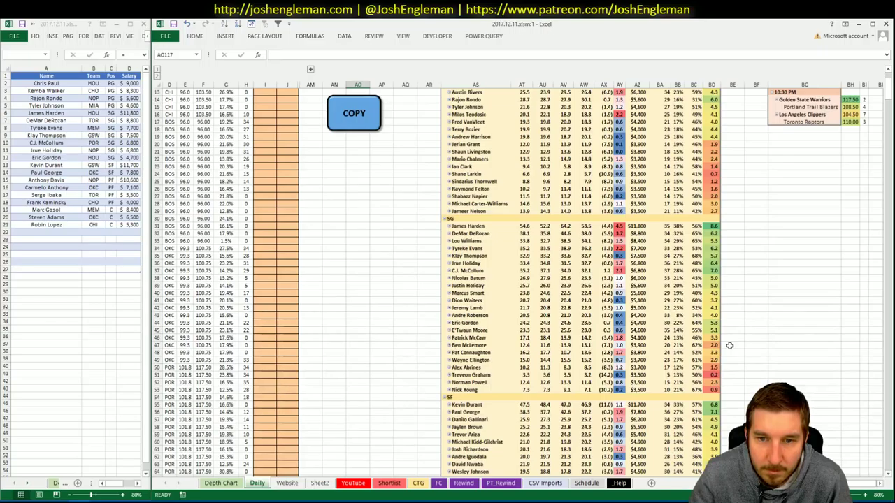
Search the player name column of the Daily sheet's projection PivotTable for "nwab".
{"action": "left_click", "coordinate": [482, 83]}
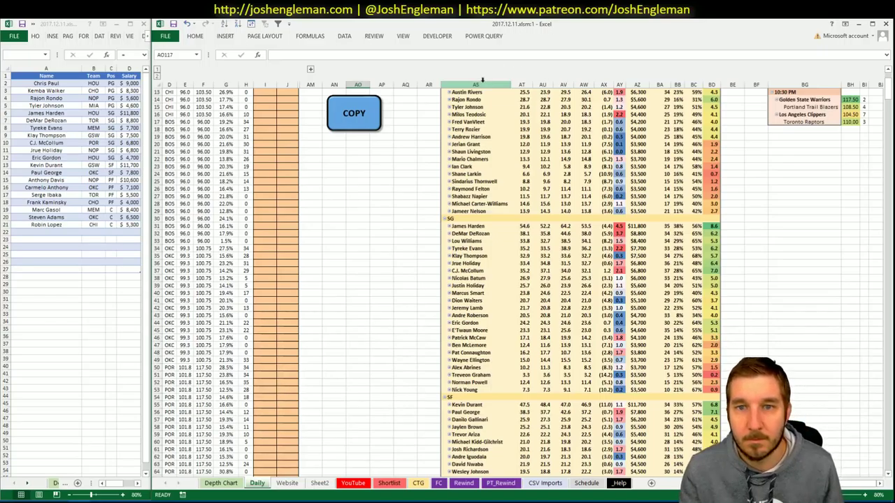
{"action": "key", "text": "ctrl+f"}
{"action": "type", "text": "nwa"}
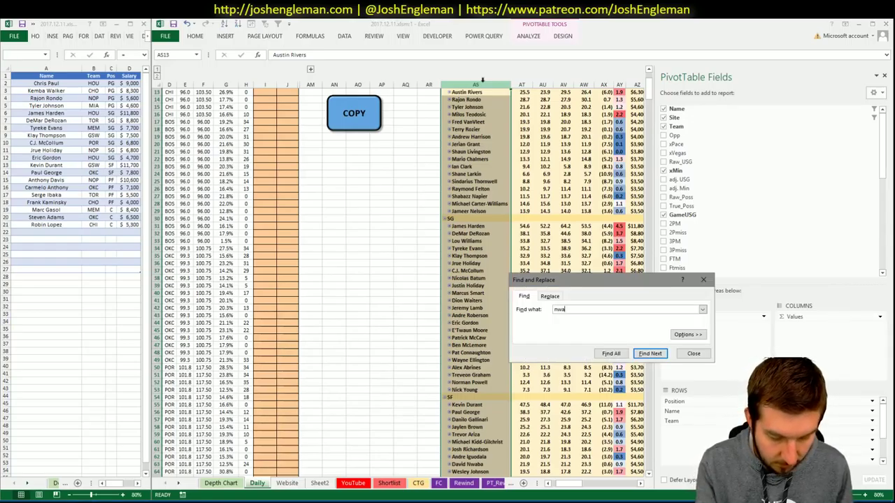
{"action": "type", "text": "b"}
{"action": "key", "text": "Return"}
{"action": "key", "text": "Escape"}
{"action": "left_click", "coordinate": [428, 404]}
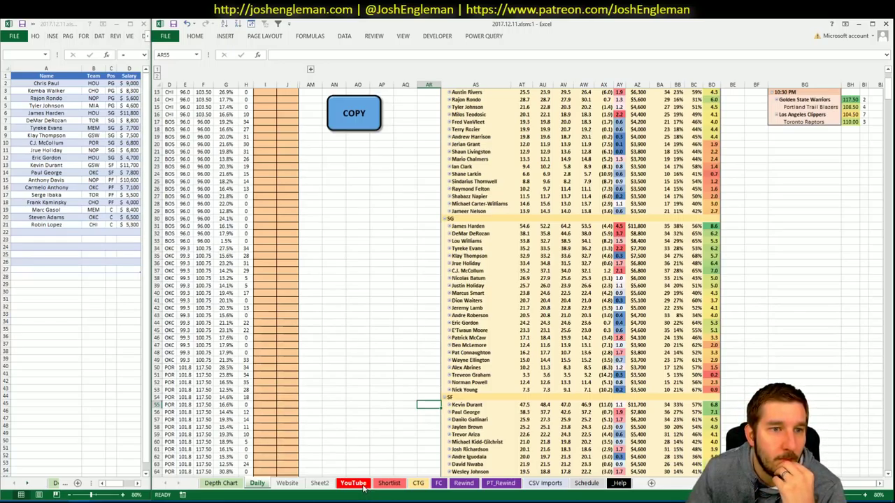
Show the workbook's YouTube sheet without the PivotTable field list, and switch back to FantasyCruncher.
{"action": "left_click", "coordinate": [353, 482]}
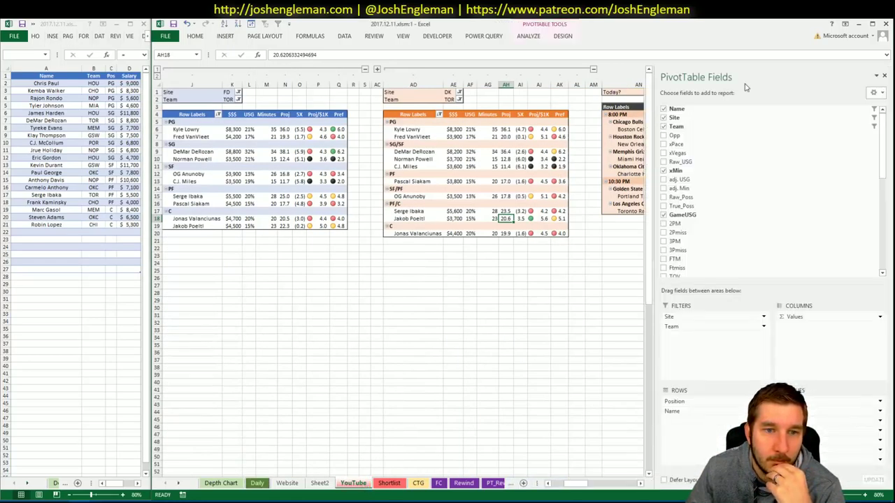
{"action": "left_click", "coordinate": [884, 77]}
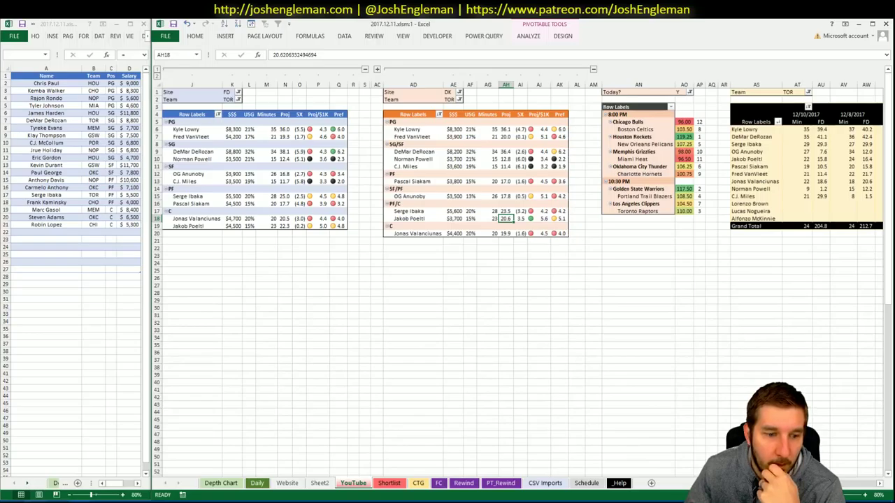
{"action": "key", "text": "alt+Tab"}
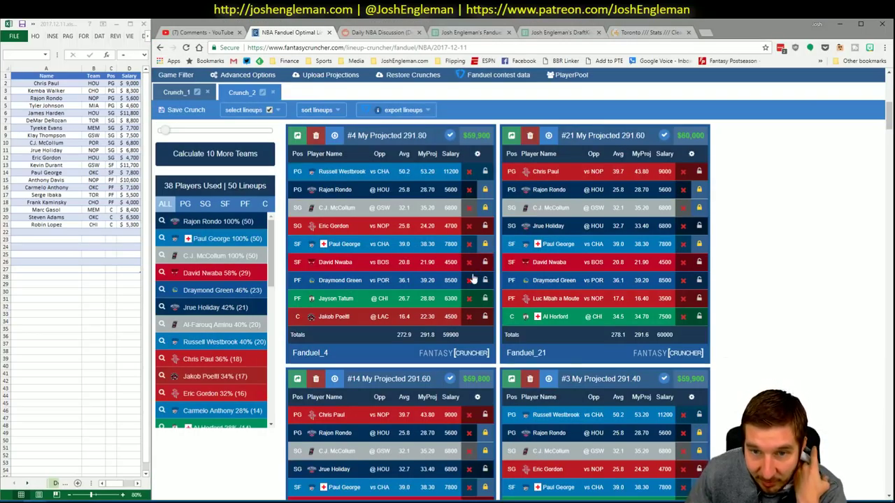
Lock David Nwaba, check the small forward and point guard usage, and calculate another 50 lineups.
{"action": "left_click", "coordinate": [224, 204]}
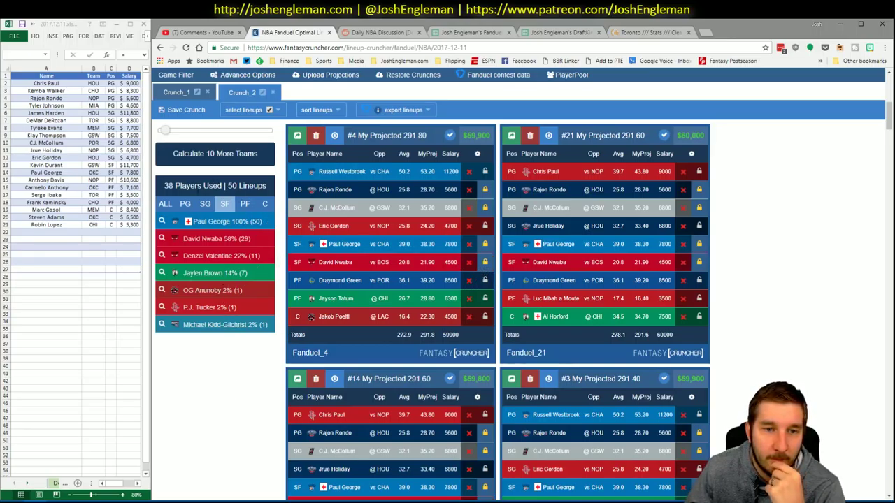
{"action": "left_click", "coordinate": [184, 207]}
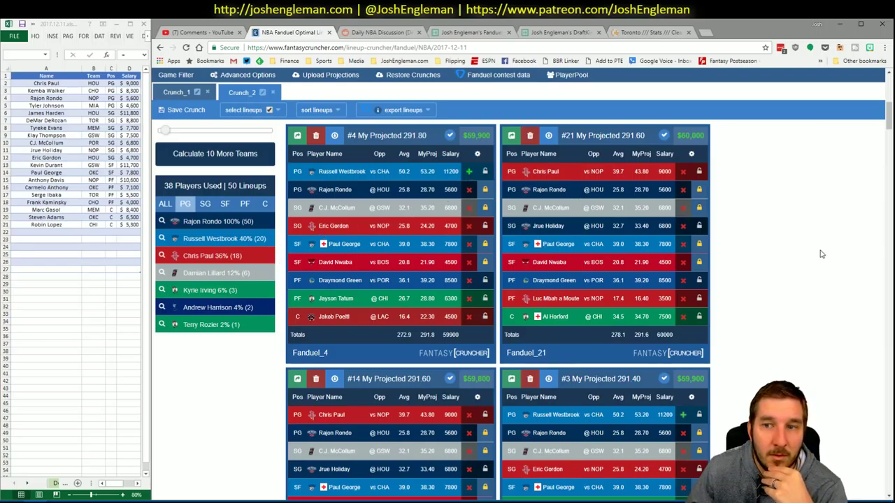
{"action": "scroll", "coordinate": [819, 253], "scroll_direction": "up", "scroll_amount": 4}
{"action": "left_click", "coordinate": [183, 345]}
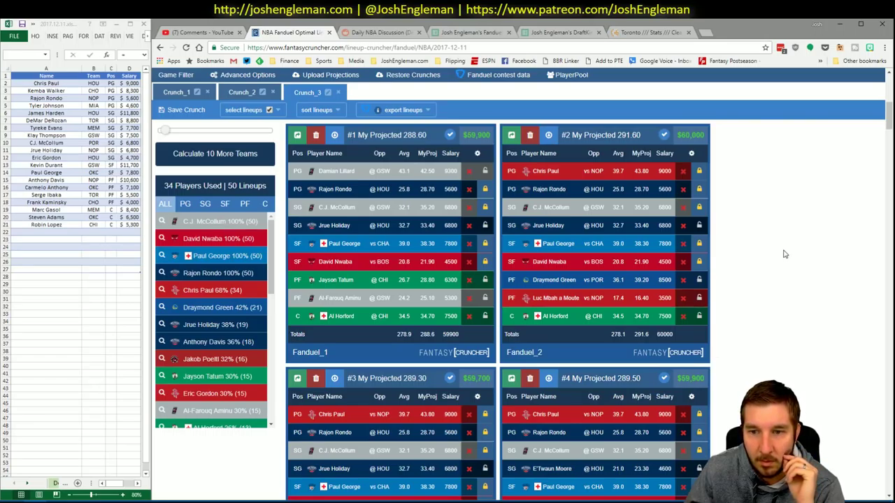
Calculate another 50 lineups with Chris Paul also locked.
{"action": "scroll", "coordinate": [782, 254], "scroll_direction": "up", "scroll_amount": 2}
{"action": "left_click", "coordinate": [180, 156]}
{"action": "scroll", "coordinate": [783, 304], "scroll_direction": "down", "scroll_amount": 2}
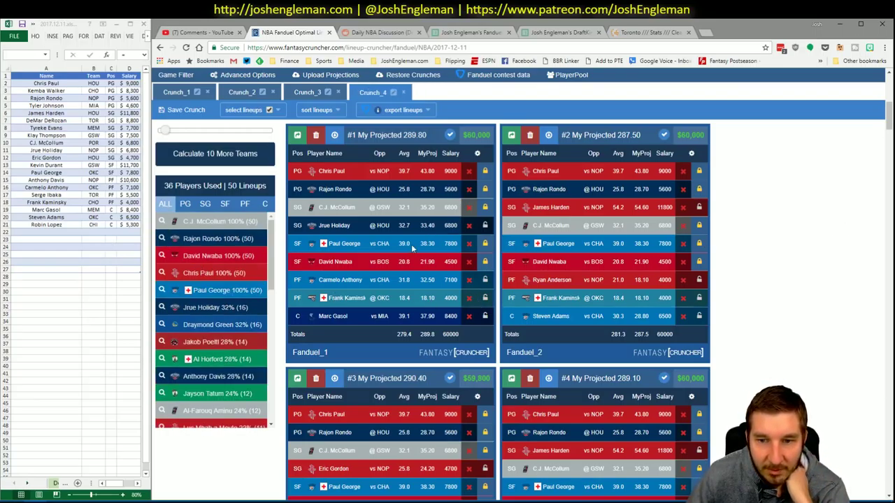
Filter the power forwards to Anthony Davis, calculate 50 lineups with him also locked, and sort them by My Projected.
{"action": "left_click", "coordinate": [244, 205]}
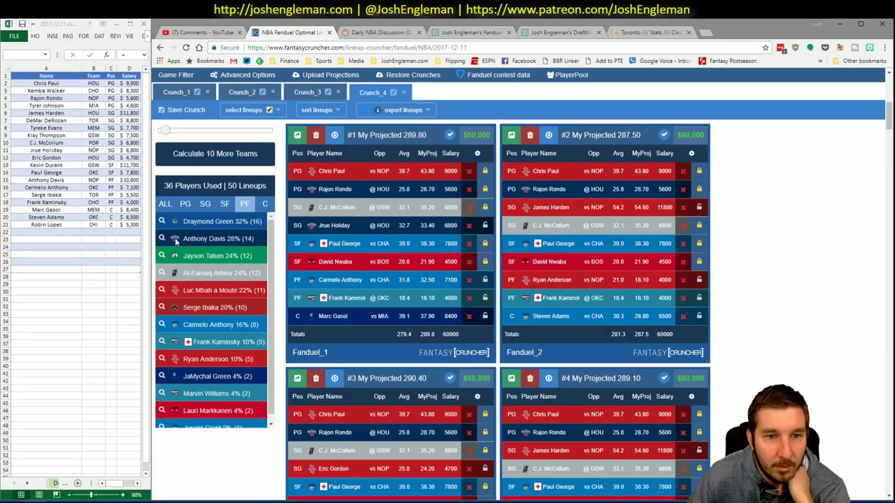
{"action": "left_click", "coordinate": [161, 239]}
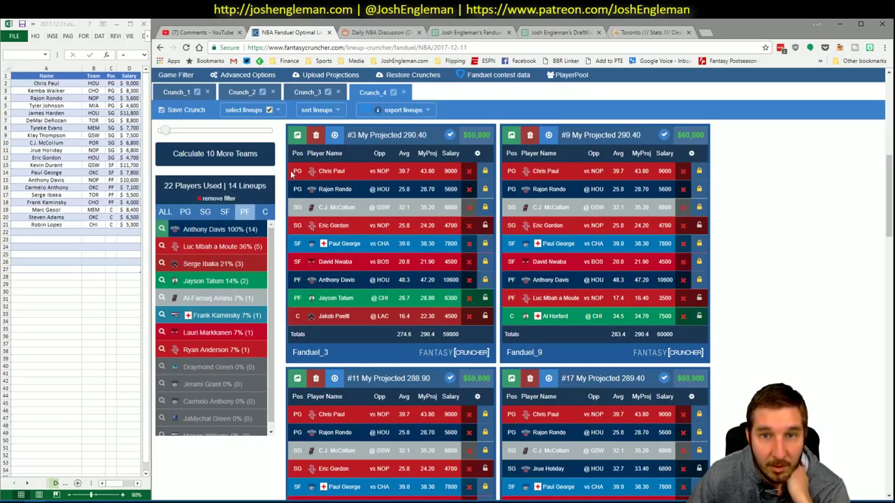
{"action": "scroll", "coordinate": [747, 201], "scroll_direction": "up", "scroll_amount": 4}
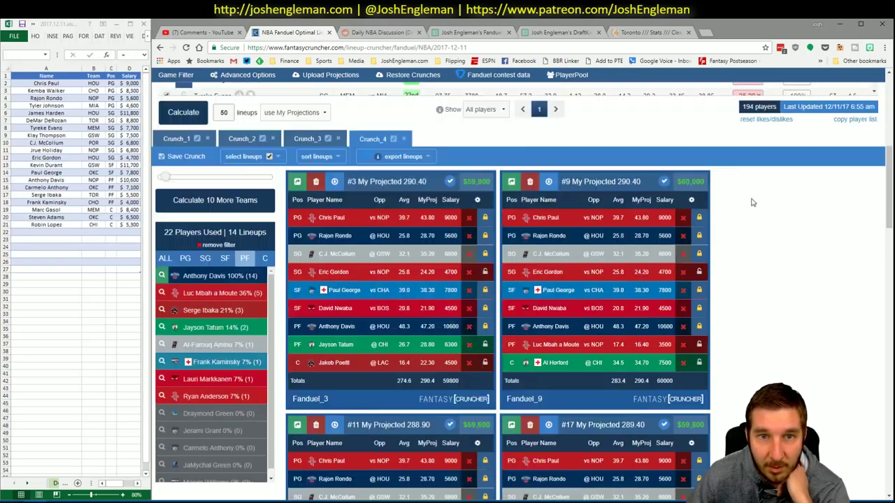
{"action": "left_click", "coordinate": [191, 294]}
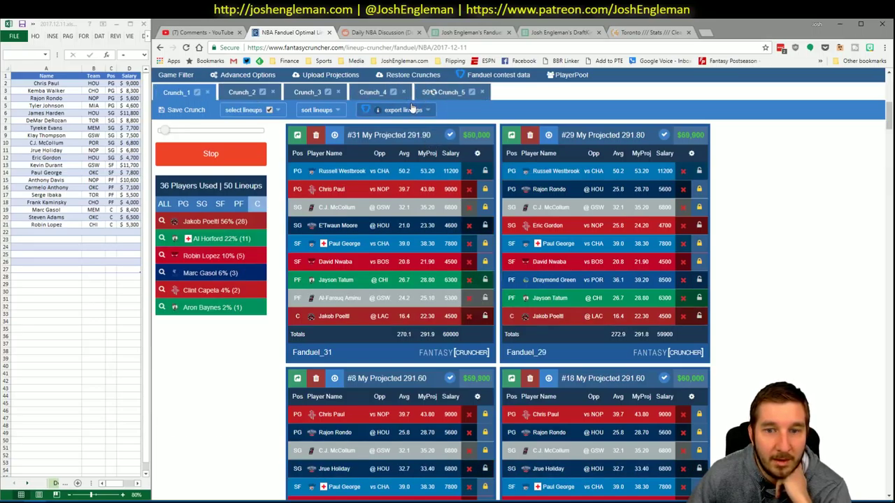
{"action": "left_click", "coordinate": [444, 93]}
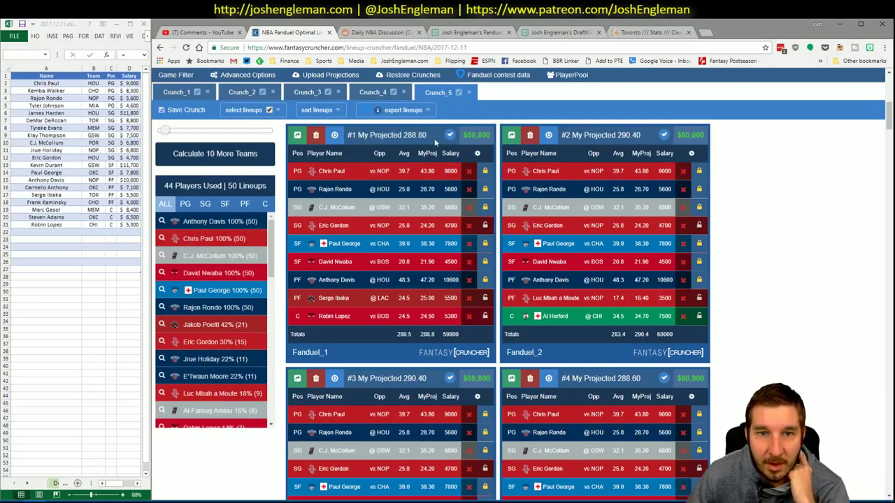
{"action": "left_click", "coordinate": [333, 112]}
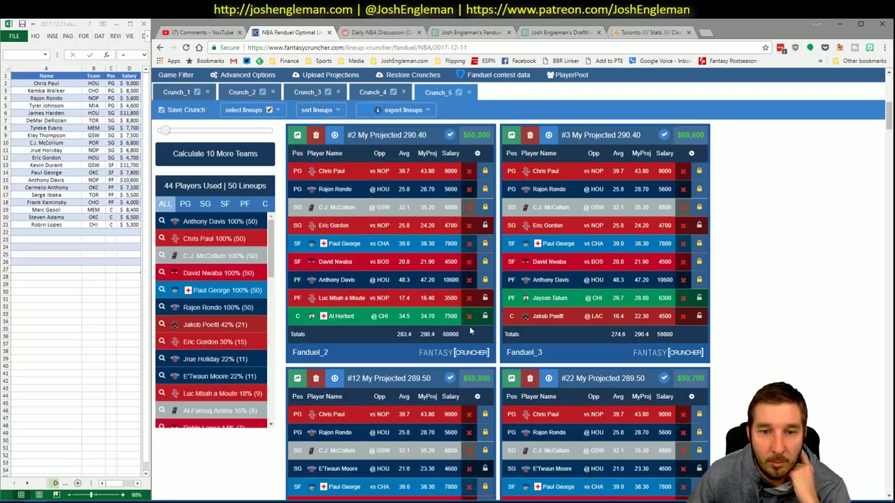
Examine the center usage in Crunch_5 and compare its highest-projected lineups.
{"action": "left_click", "coordinate": [264, 204]}
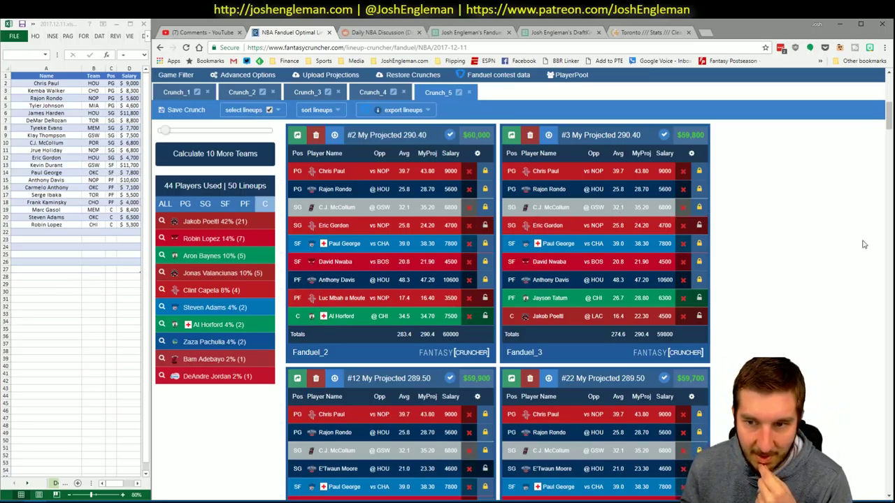
{"action": "left_click", "coordinate": [699, 226]}
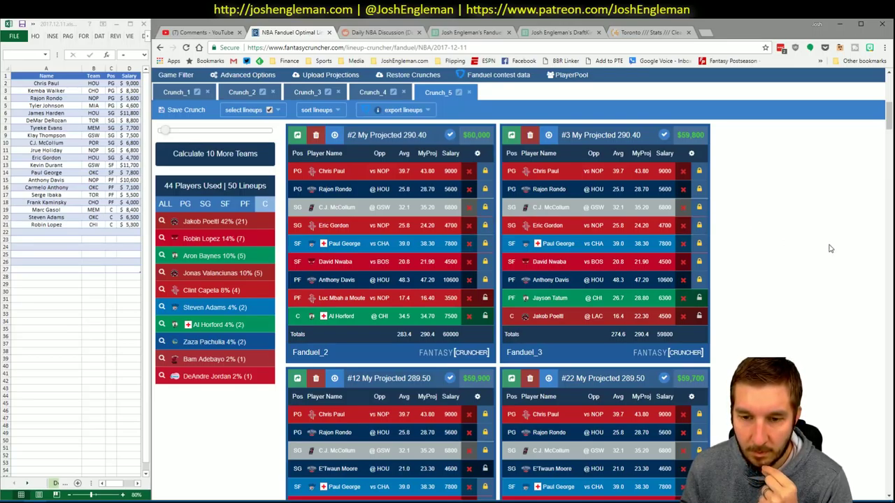
{"action": "scroll", "coordinate": [830, 248], "scroll_direction": "down", "scroll_amount": 3}
{"action": "scroll", "coordinate": [821, 248], "scroll_direction": "up", "scroll_amount": 6}
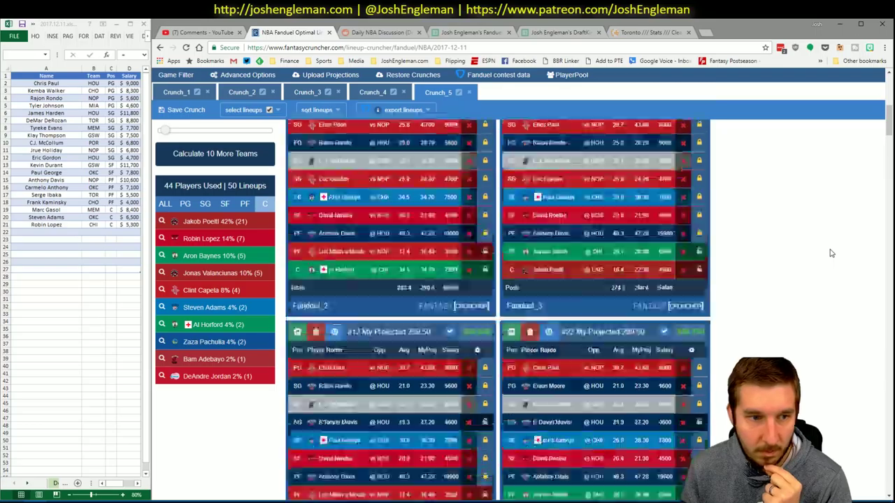
{"action": "scroll", "coordinate": [797, 241], "scroll_direction": "down", "scroll_amount": 3}
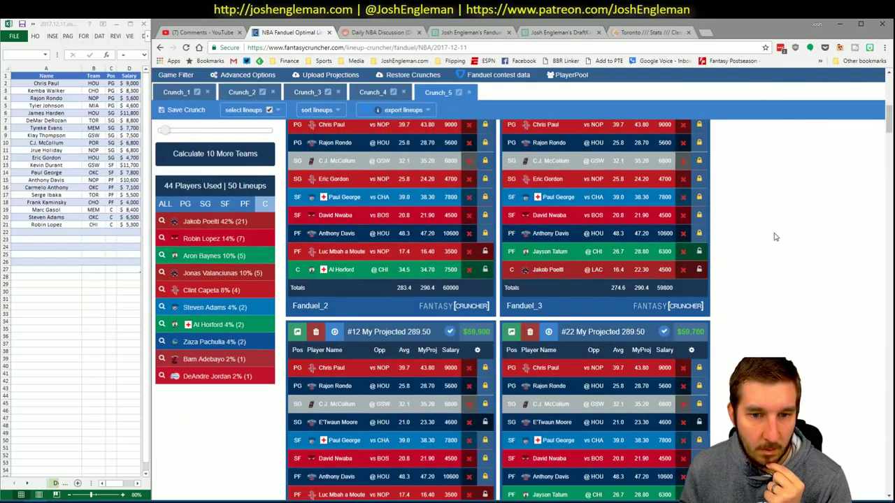
{"action": "scroll", "coordinate": [775, 237], "scroll_direction": "up", "scroll_amount": 1}
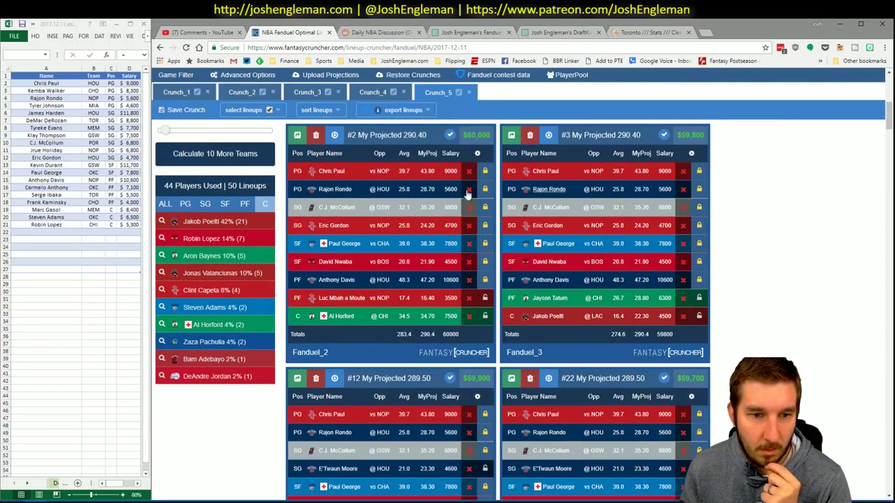
Filter the lineups to Robin Lopez, lock him, and start another 50-lineup calculation.
{"action": "left_click", "coordinate": [161, 238]}
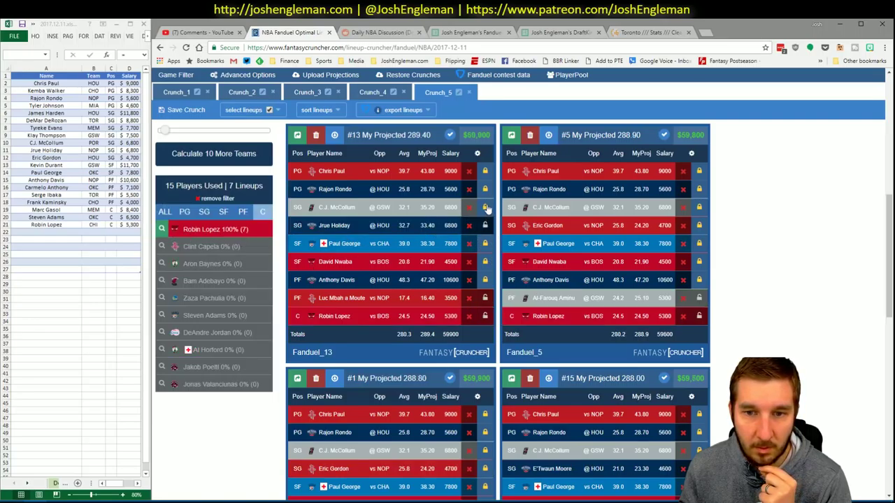
{"action": "left_click", "coordinate": [699, 225]}
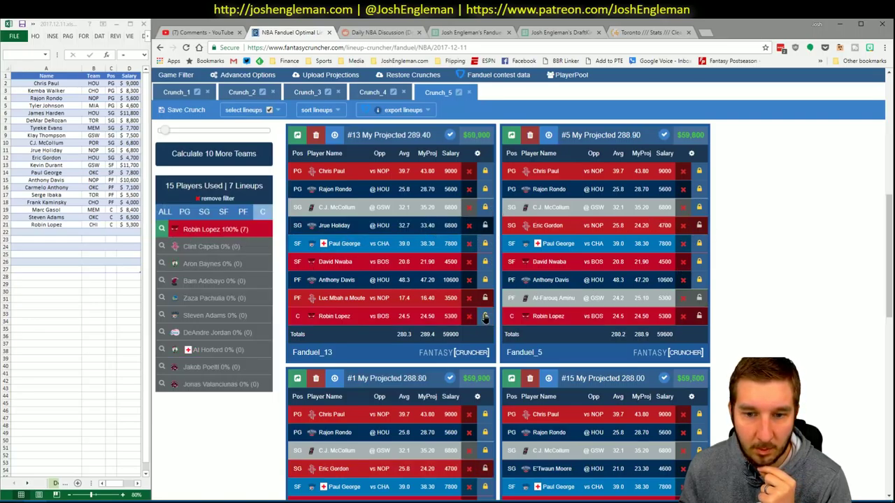
{"action": "scroll", "coordinate": [772, 256], "scroll_direction": "up", "scroll_amount": 1}
{"action": "scroll", "coordinate": [771, 257], "scroll_direction": "up", "scroll_amount": 3}
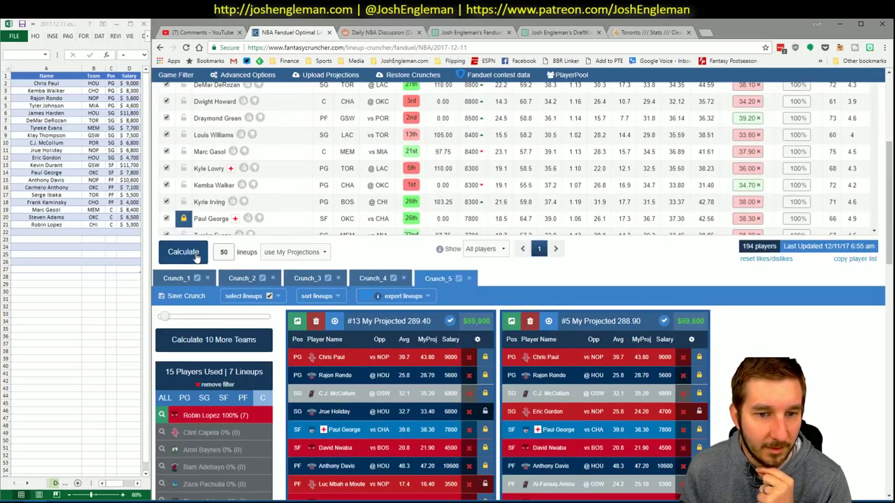
{"action": "left_click", "coordinate": [193, 253]}
Stop the running calculation, reduce the number of lineups to 20, and calculate again with the same locked players.
{"action": "scroll", "coordinate": [181, 148], "scroll_direction": "up", "scroll_amount": 5}
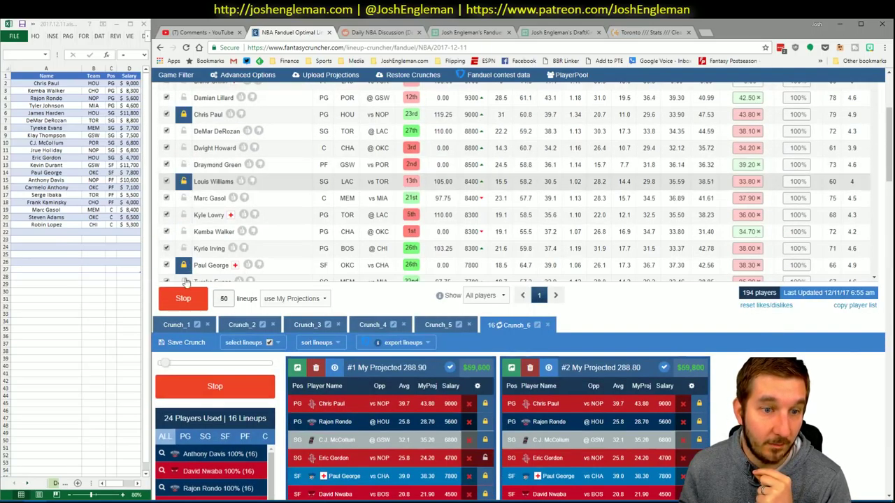
{"action": "double_click", "coordinate": [223, 301]}
{"action": "type", "text": "20"}
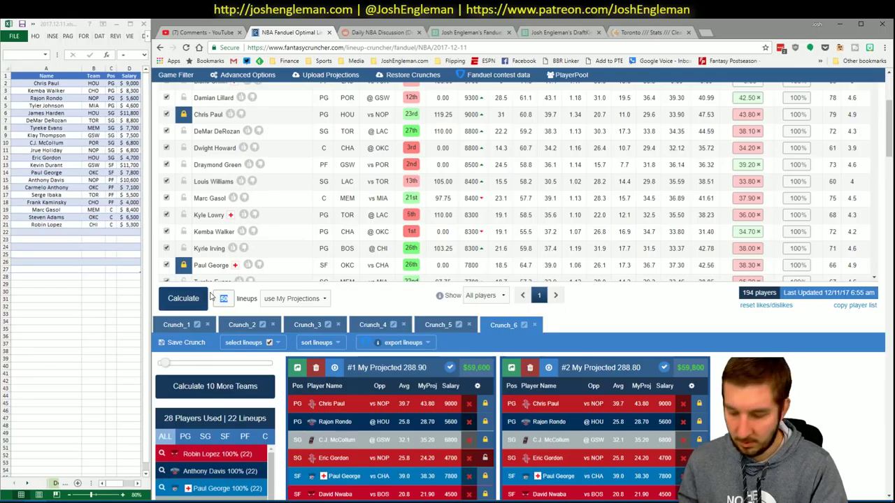
{"action": "left_click", "coordinate": [183, 298]}
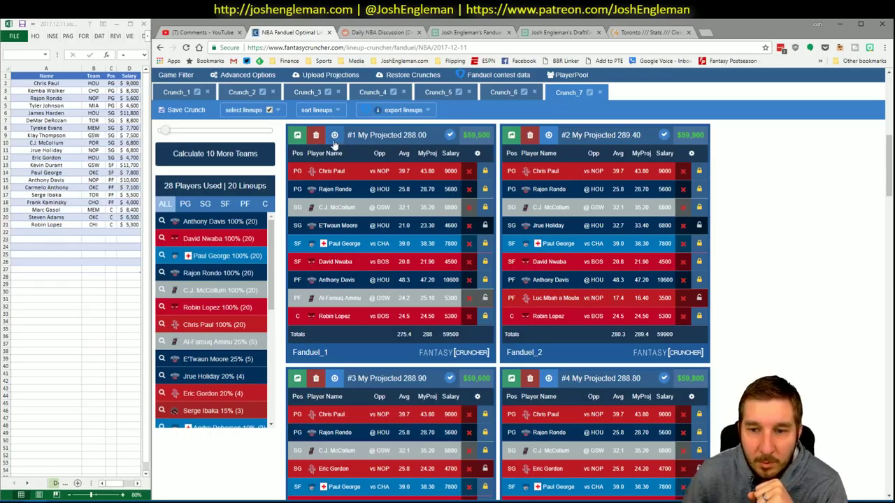
Sort the Crunch_7 lineups by FC Projected and review the leading ones.
{"action": "scroll", "coordinate": [336, 116], "scroll_direction": "up", "scroll_amount": 2}
{"action": "left_click", "coordinate": [331, 250]}
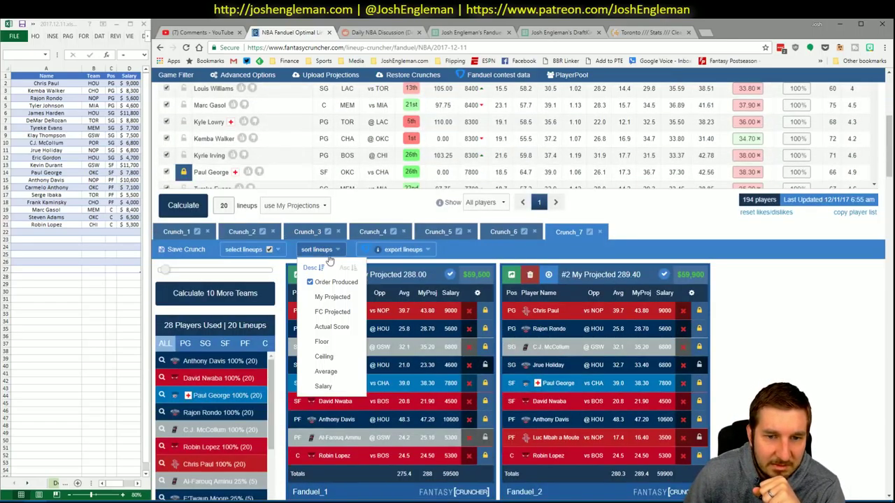
{"action": "left_click", "coordinate": [338, 311]}
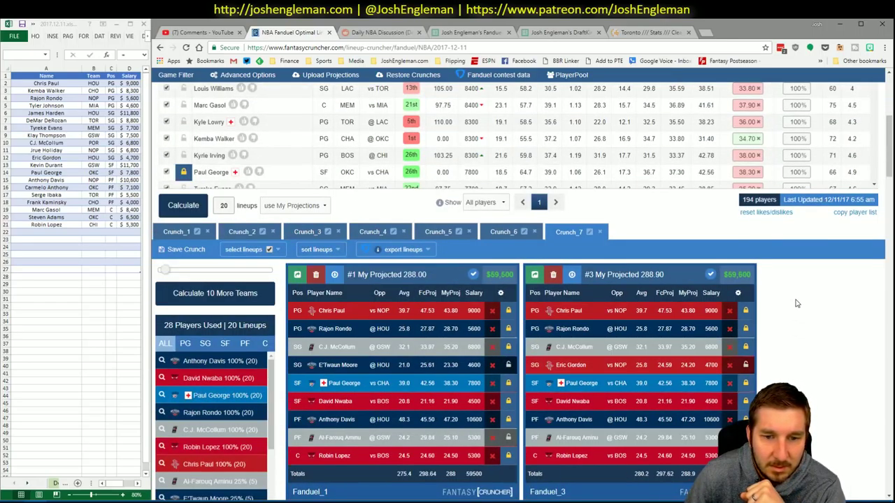
{"action": "scroll", "coordinate": [795, 304], "scroll_direction": "down", "scroll_amount": 1}
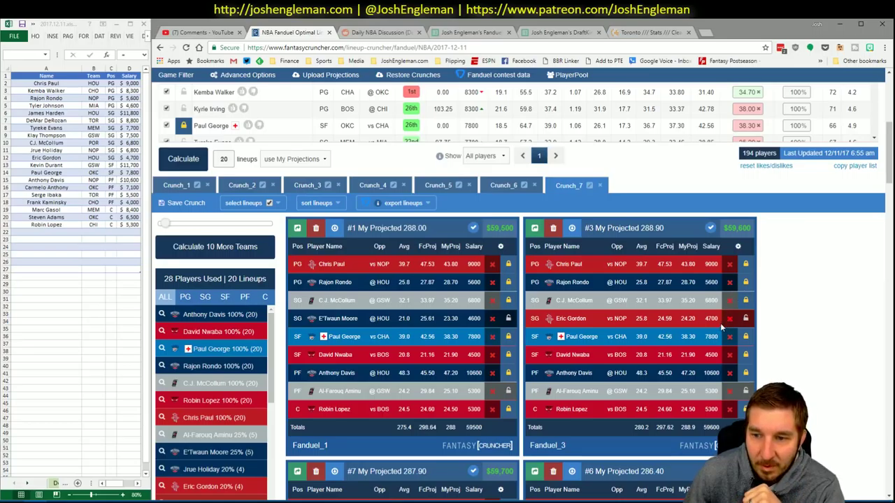
Review the Crunch_7 lineups, lock Eric Gordon and Serge Ibaka with the other seven players, and calculate again.
{"action": "scroll", "coordinate": [811, 256], "scroll_direction": "down", "scroll_amount": 5}
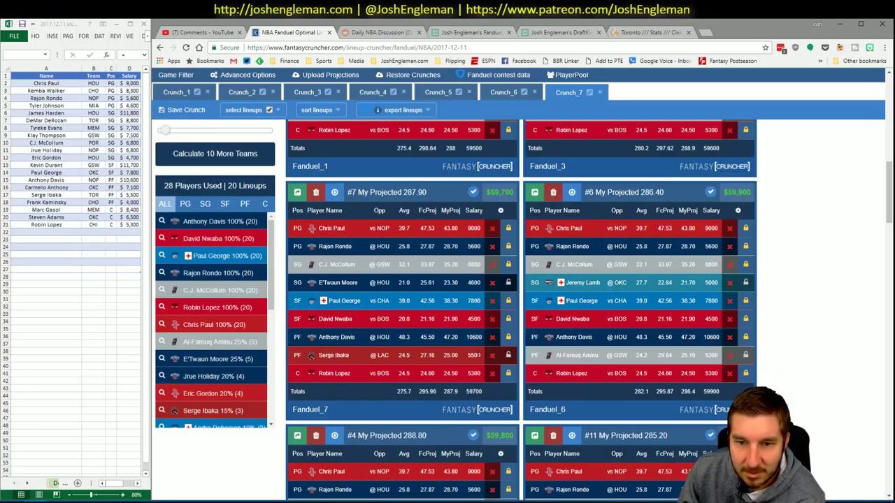
{"action": "scroll", "coordinate": [462, 315], "scroll_direction": "down", "scroll_amount": 4}
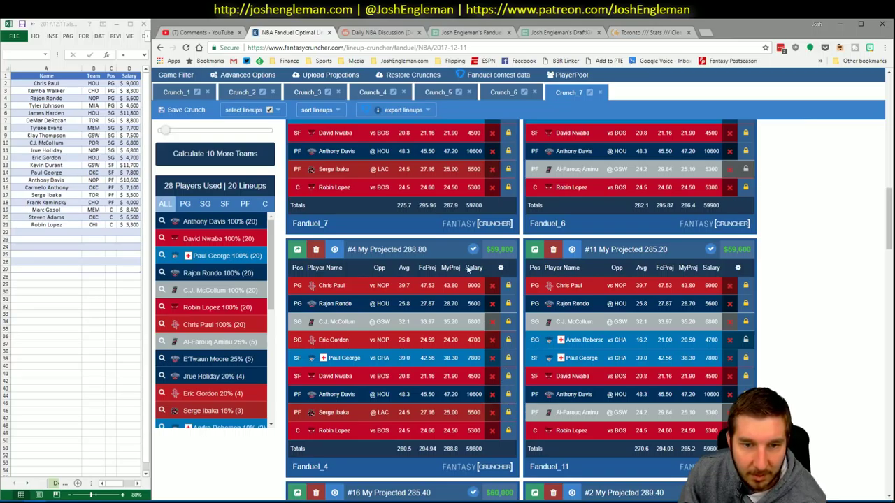
{"action": "scroll", "coordinate": [284, 283], "scroll_direction": "up", "scroll_amount": 10}
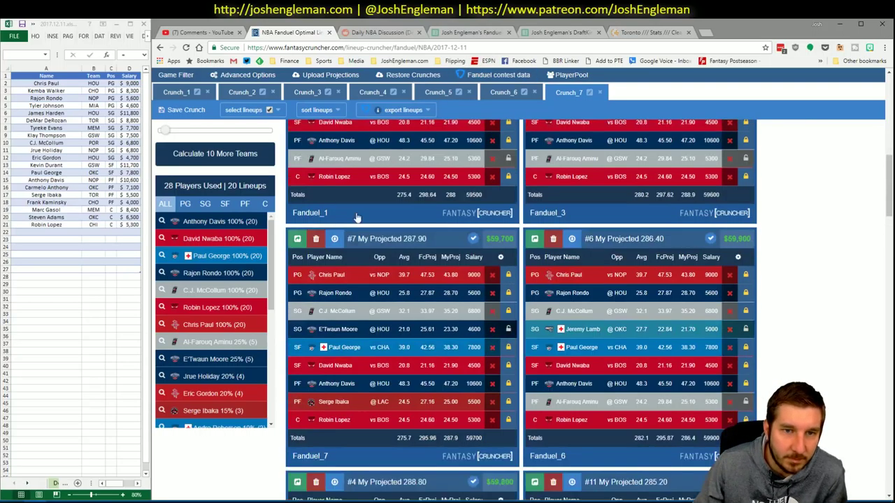
{"action": "scroll", "coordinate": [285, 283], "scroll_direction": "up", "scroll_amount": 5}
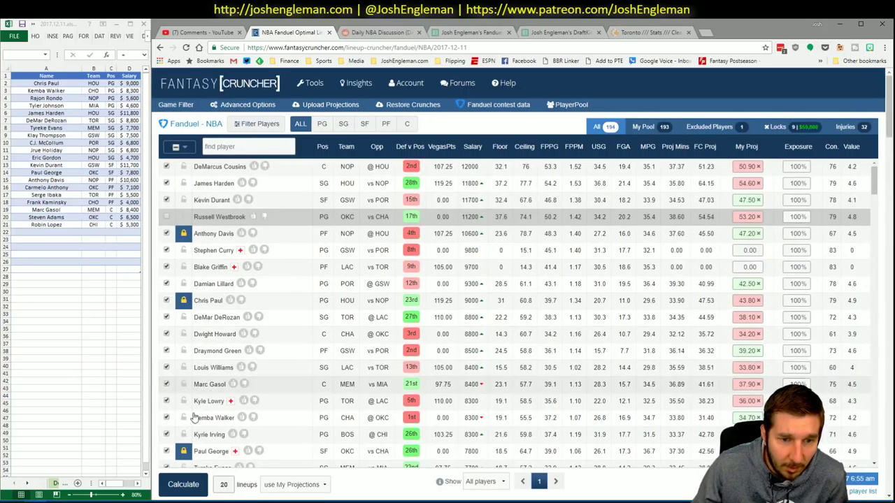
{"action": "left_click", "coordinate": [183, 485]}
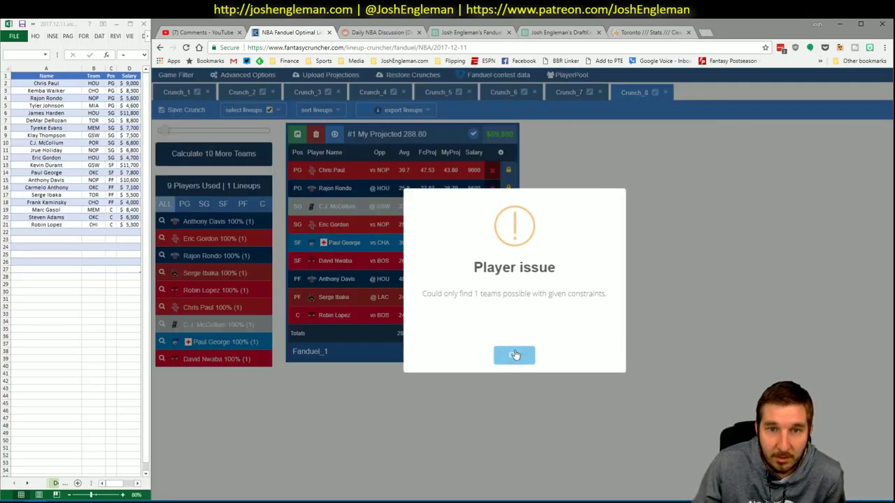
{"action": "left_click", "coordinate": [514, 354]}
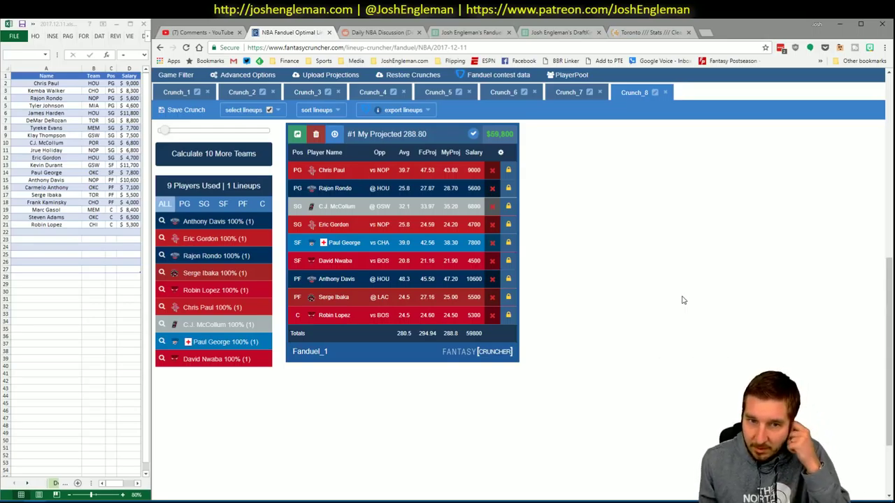
Open the FantasyLabs site in a new browser tab and go to its NBA matchups page.
{"action": "key", "text": "ctrl+t"}
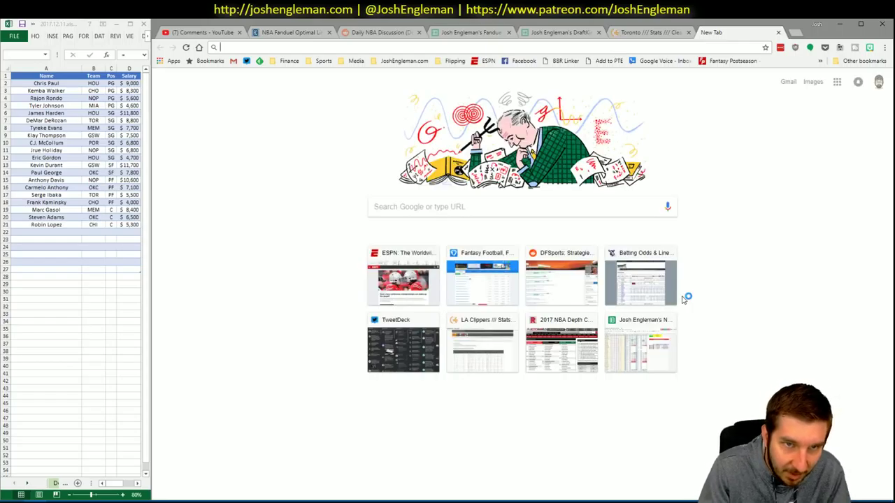
{"action": "type", "text": "labs"}
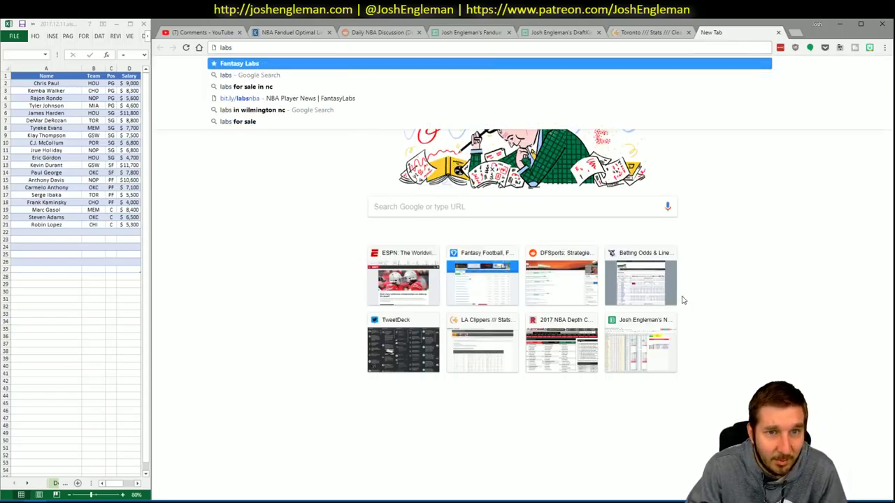
{"action": "key", "text": "Return"}
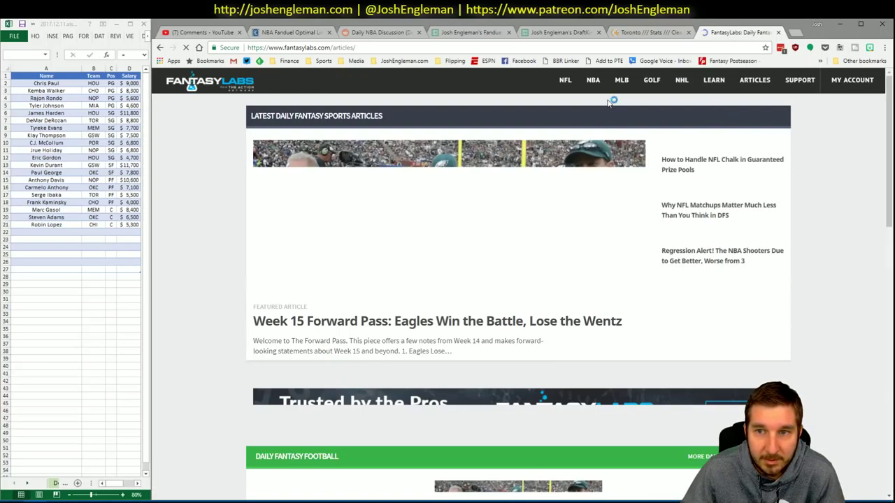
{"action": "mouse_move", "coordinate": [595, 84]}
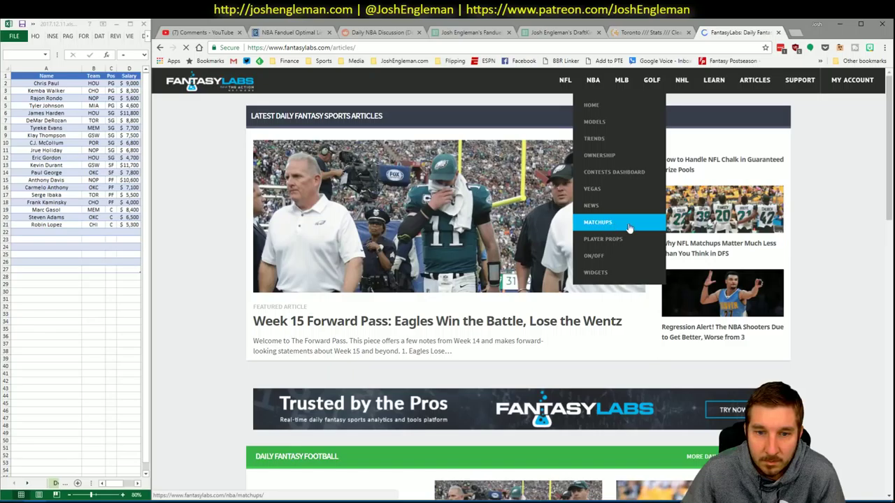
{"action": "left_click", "coordinate": [628, 223]}
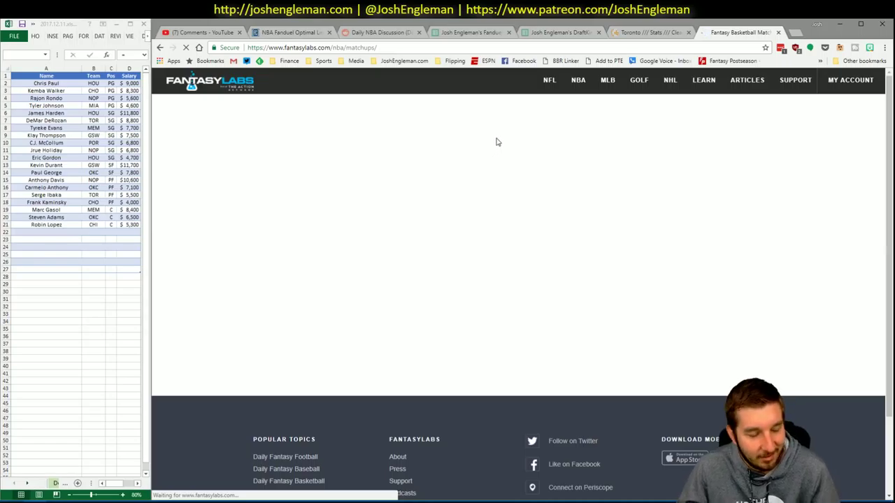
Set the matchup source to FanDuel and show the Houston Rockets game.
{"action": "mouse_move", "coordinate": [580, 82]}
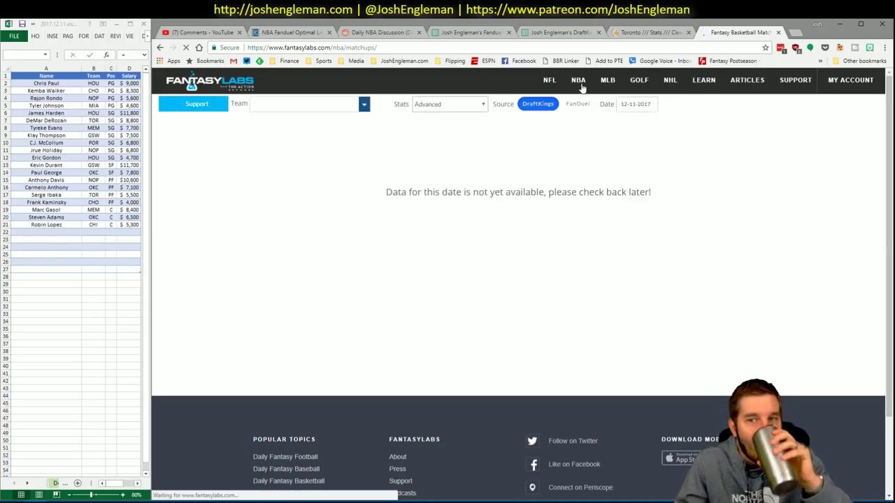
{"action": "left_click", "coordinate": [314, 104]}
{"action": "left_click", "coordinate": [314, 120]}
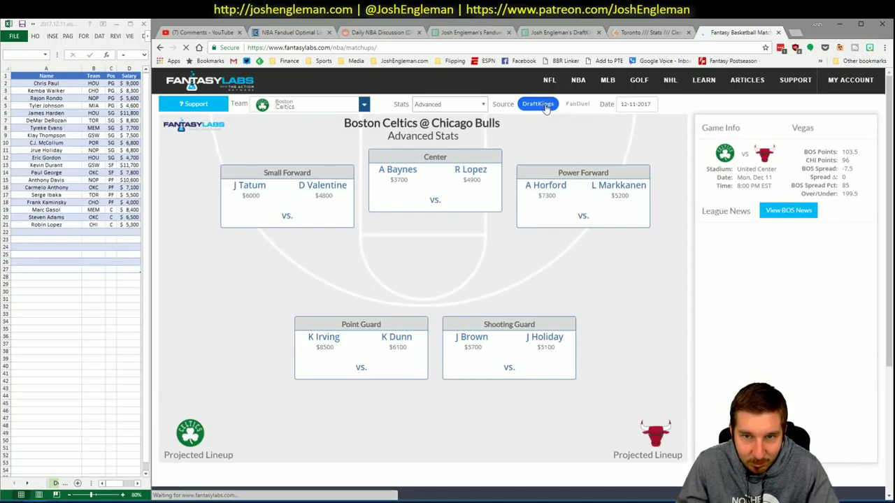
{"action": "left_click", "coordinate": [577, 103]}
{"action": "left_click", "coordinate": [302, 104]}
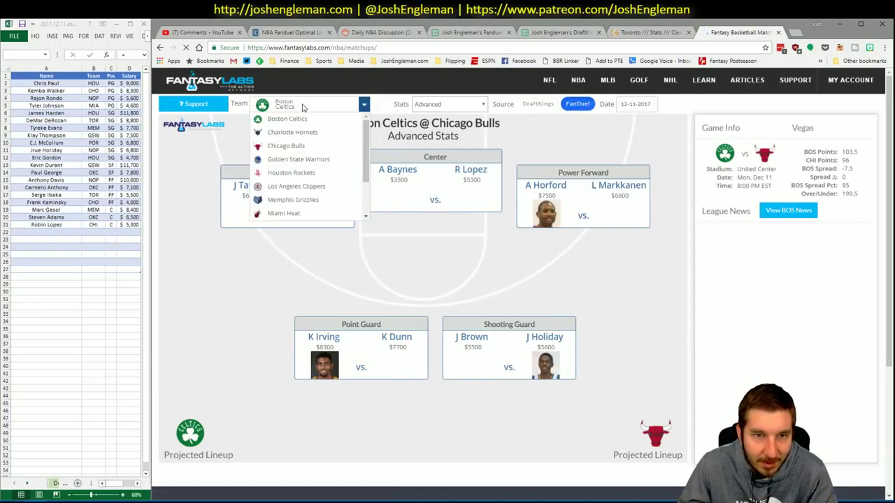
{"action": "left_click", "coordinate": [325, 175]}
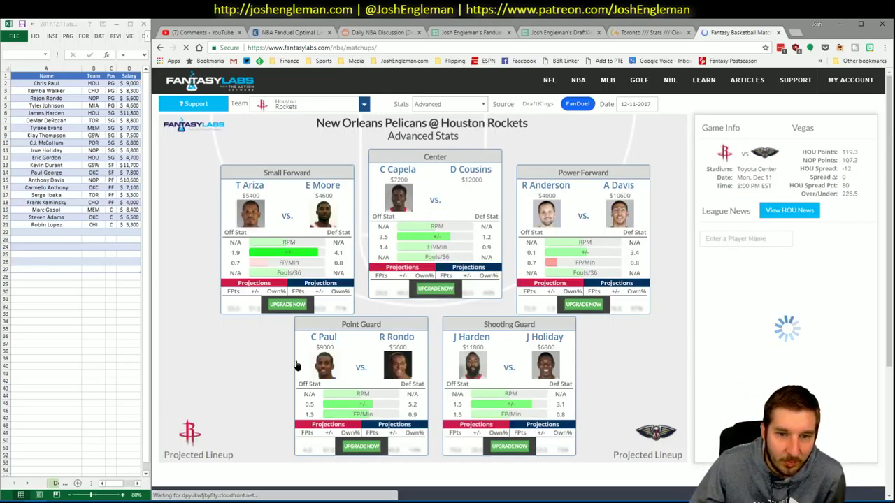
Try to view Chris Paul's FanDuel correlations from his player card, and close the card.
{"action": "left_click", "coordinate": [460, 181]}
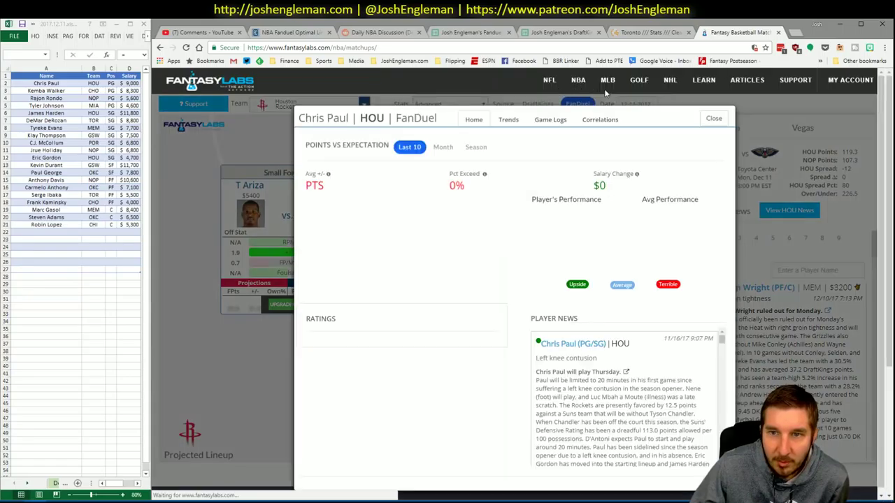
{"action": "left_click", "coordinate": [603, 120]}
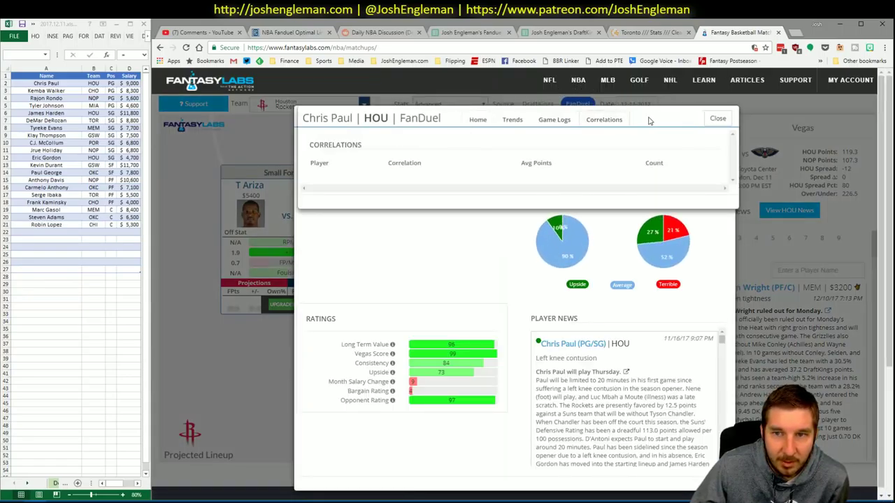
{"action": "left_click", "coordinate": [714, 119]}
{"action": "left_click", "coordinate": [602, 120]}
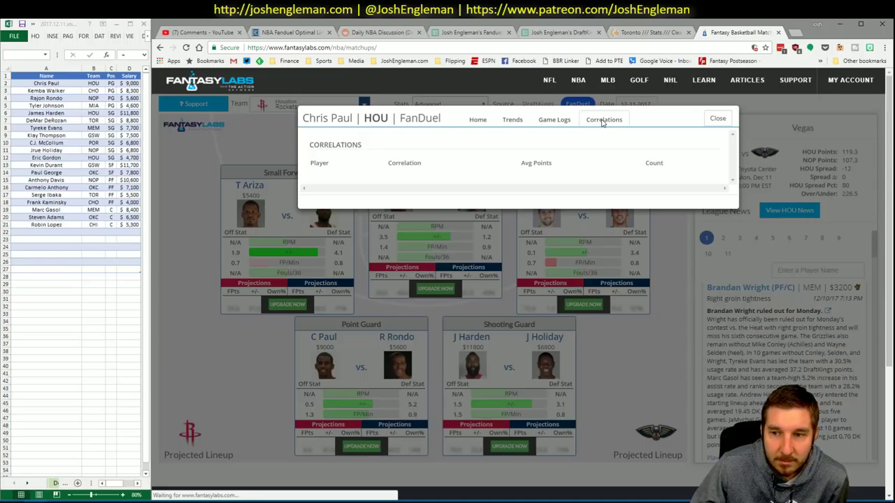
{"action": "left_click", "coordinate": [716, 119]}
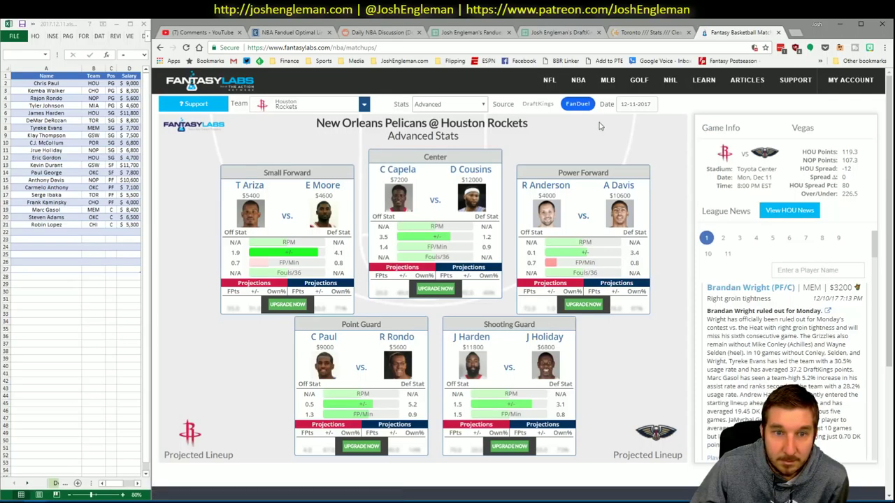
Try to view Ryan Anderson's correlations, and reopen and close Chris Paul's player card.
{"action": "left_click", "coordinate": [543, 185]}
{"action": "left_click", "coordinate": [517, 120]}
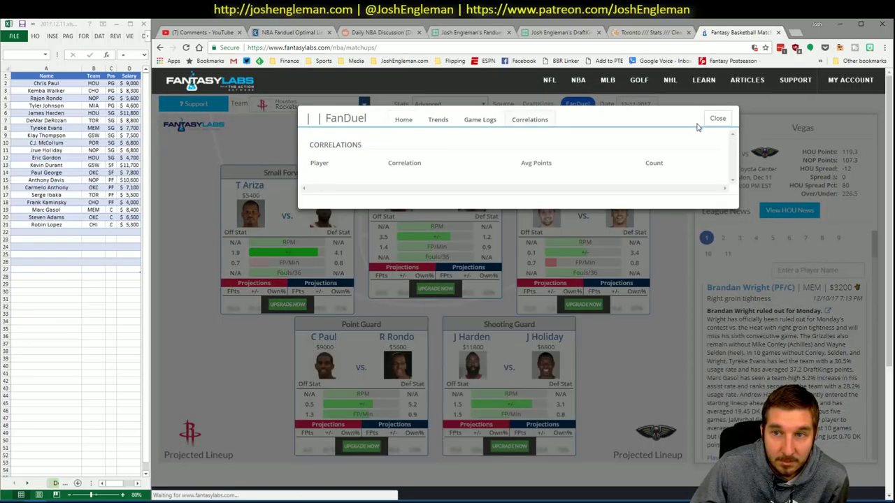
{"action": "left_click", "coordinate": [718, 119]}
{"action": "left_click", "coordinate": [320, 341]}
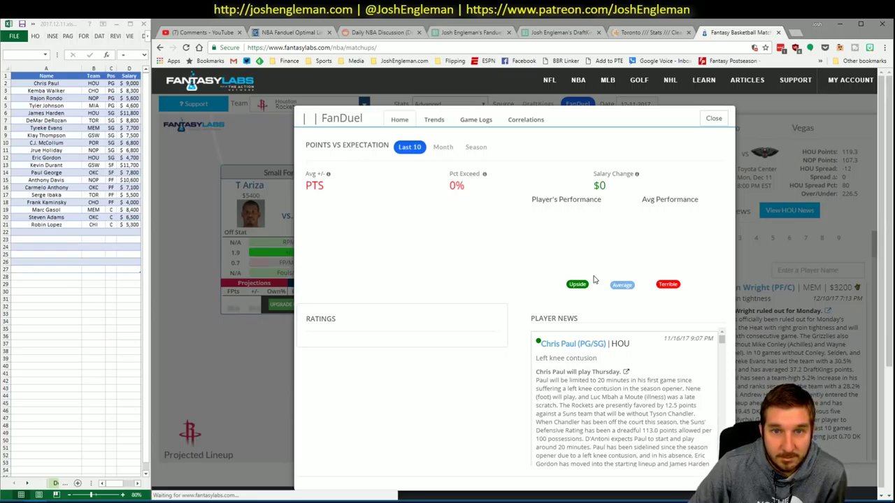
{"action": "left_click", "coordinate": [713, 118]}
Reload the matchups page and examine Chris Paul's DraftKings correlations in the Houston Rockets matchup.
{"action": "left_click", "coordinate": [185, 47]}
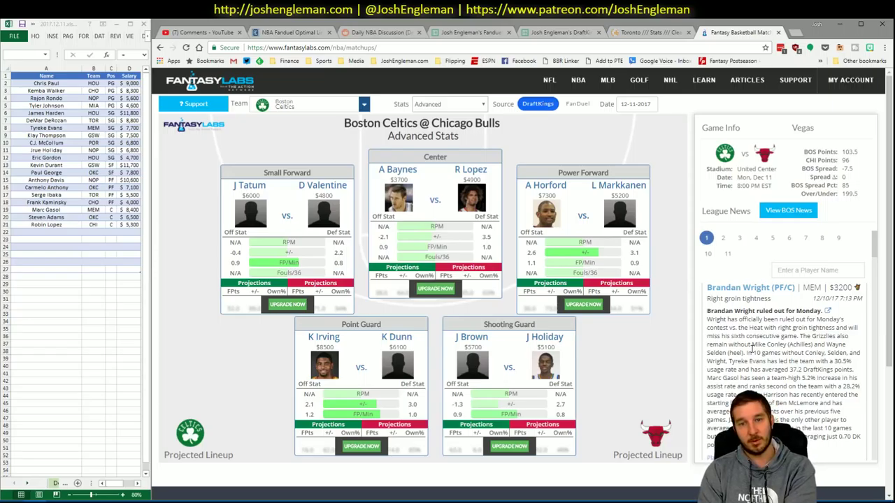
{"action": "left_click", "coordinate": [352, 103]}
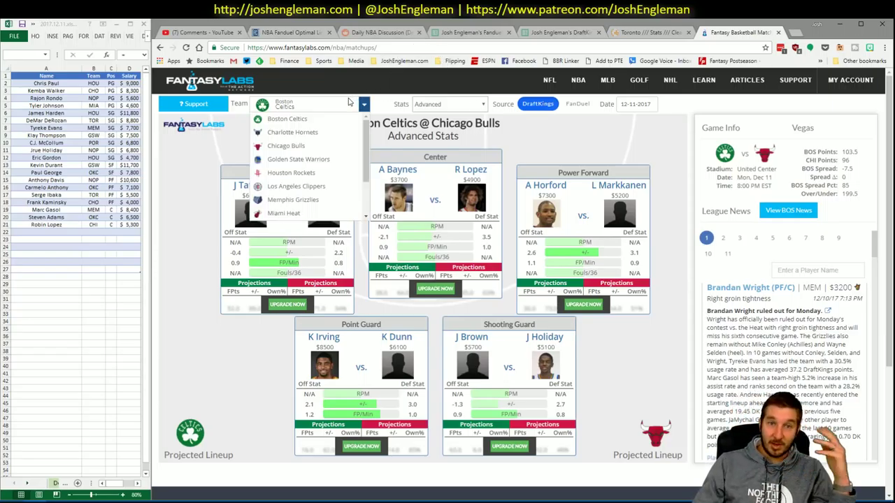
{"action": "left_click", "coordinate": [325, 174]}
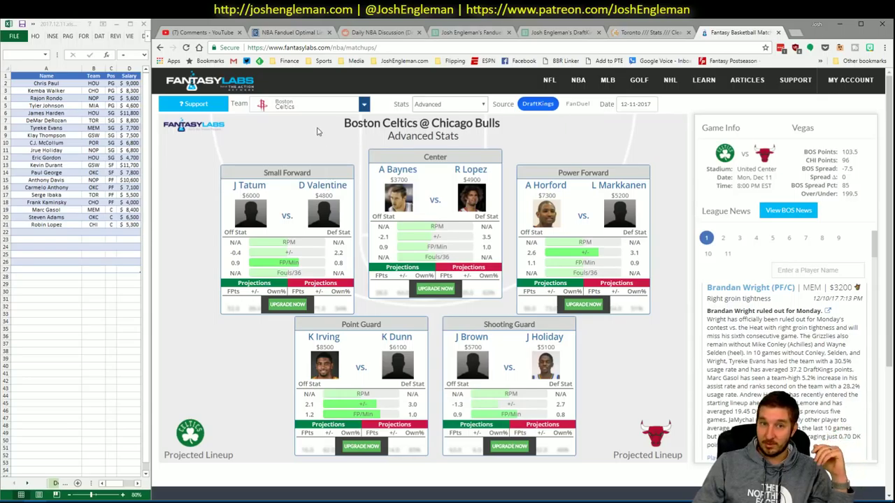
{"action": "left_click", "coordinate": [327, 339]}
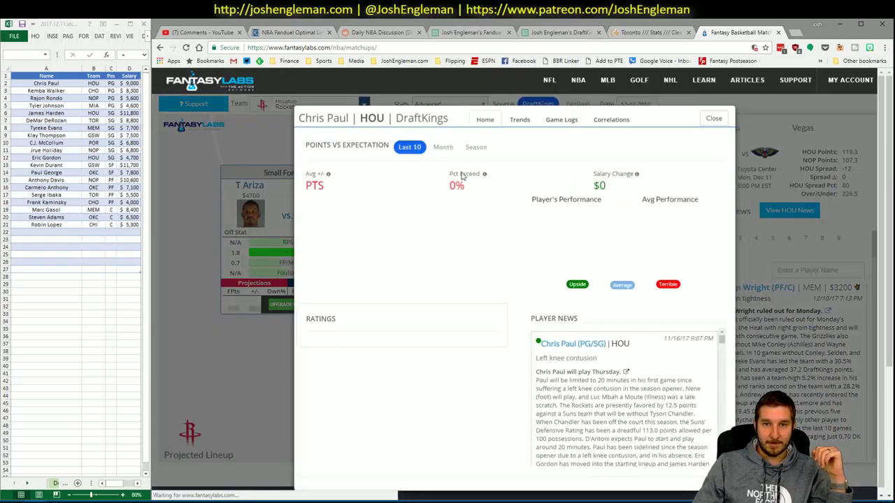
{"action": "left_click", "coordinate": [608, 120]}
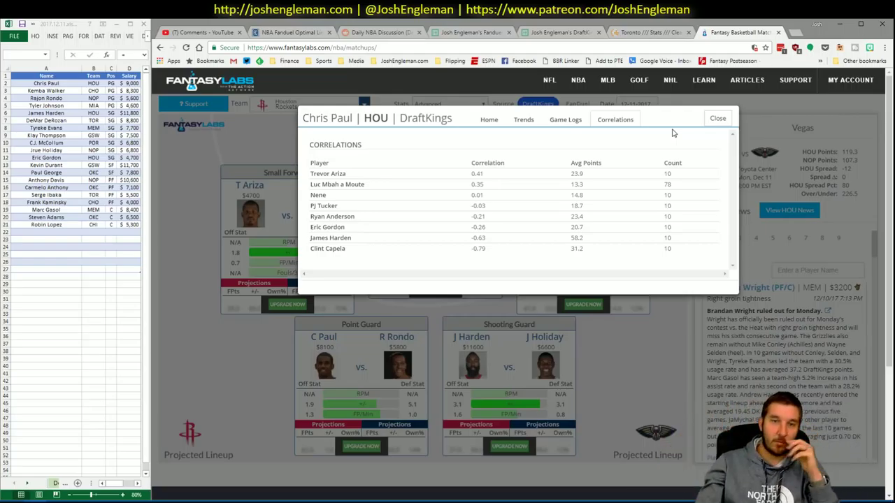
{"action": "left_click", "coordinate": [718, 118]}
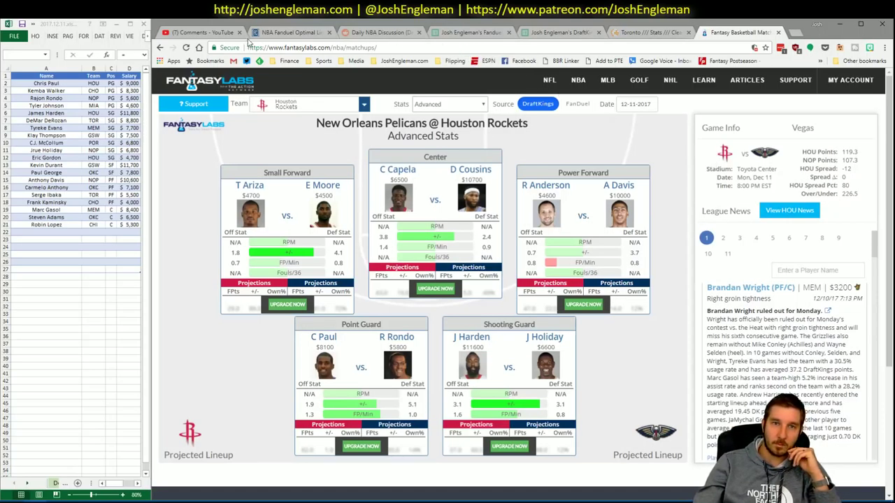
Switch back to FantasyCruncher and unlock Eric Gordon in the Crunch_8 lineup.
{"action": "left_click", "coordinate": [262, 33]}
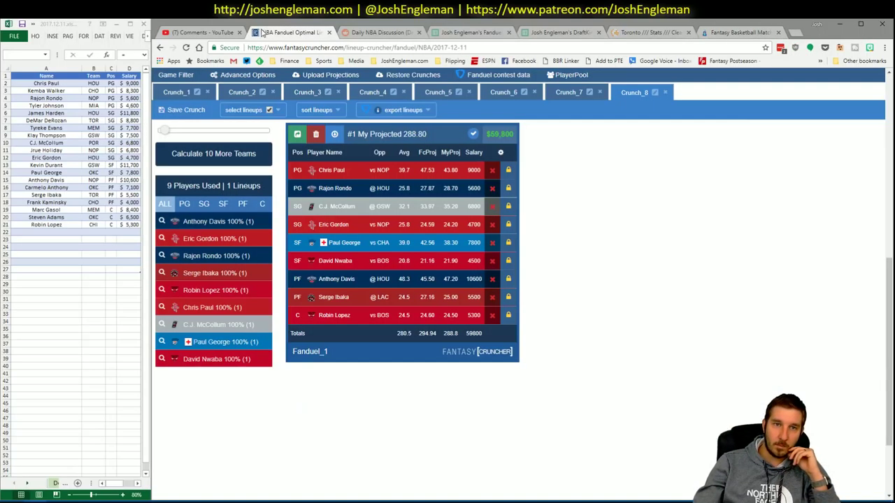
{"action": "left_click", "coordinate": [508, 224]}
{"action": "scroll", "coordinate": [489, 235], "scroll_direction": "up", "scroll_amount": 3}
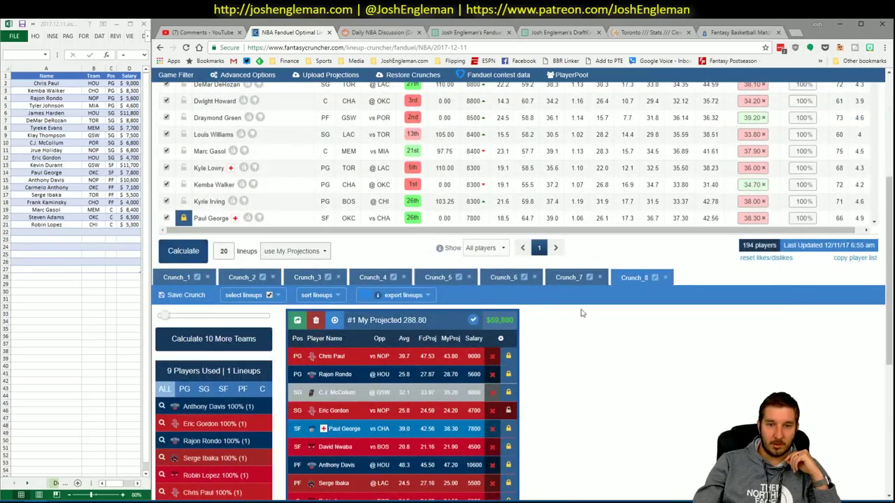